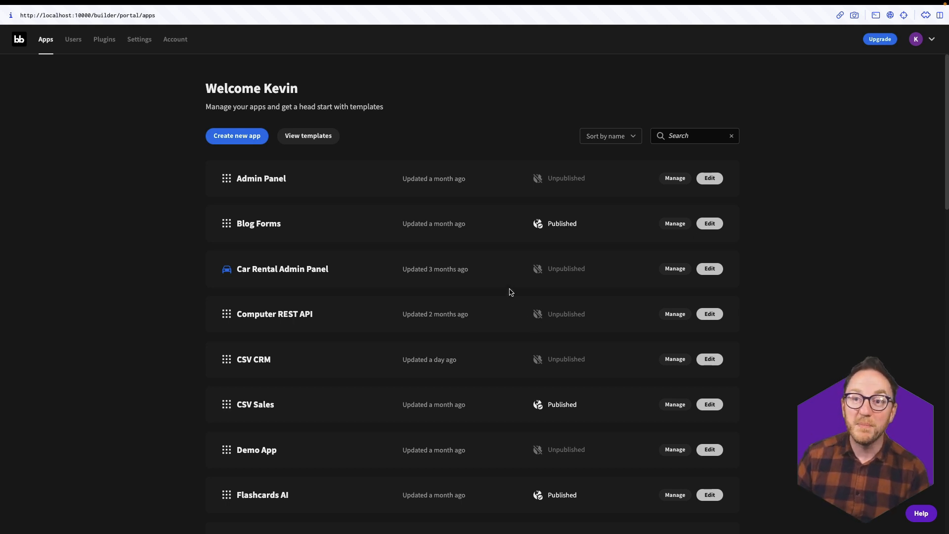
# - Start a new app from scratch and name it CRM
pyautogui.click(225, 137)
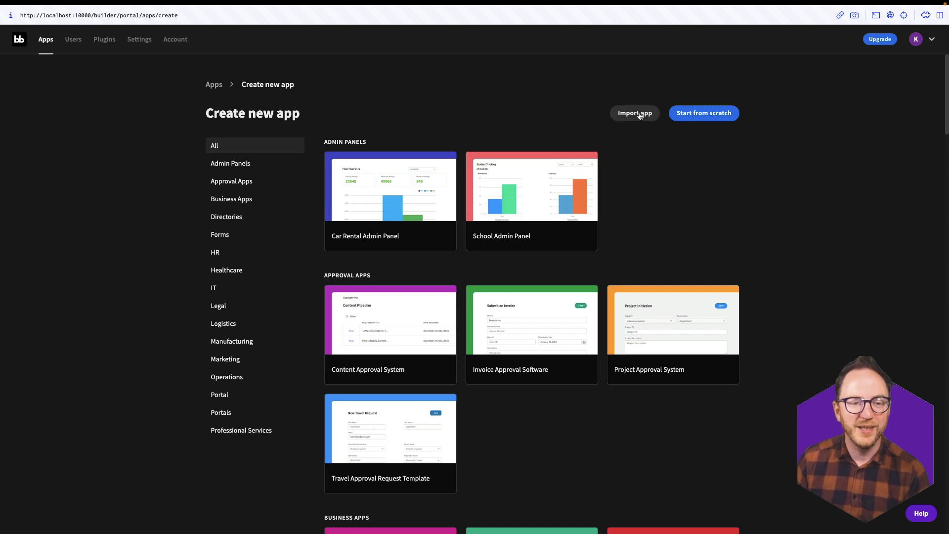
pyautogui.click(696, 117)
pyautogui.tripleClick(445, 269)
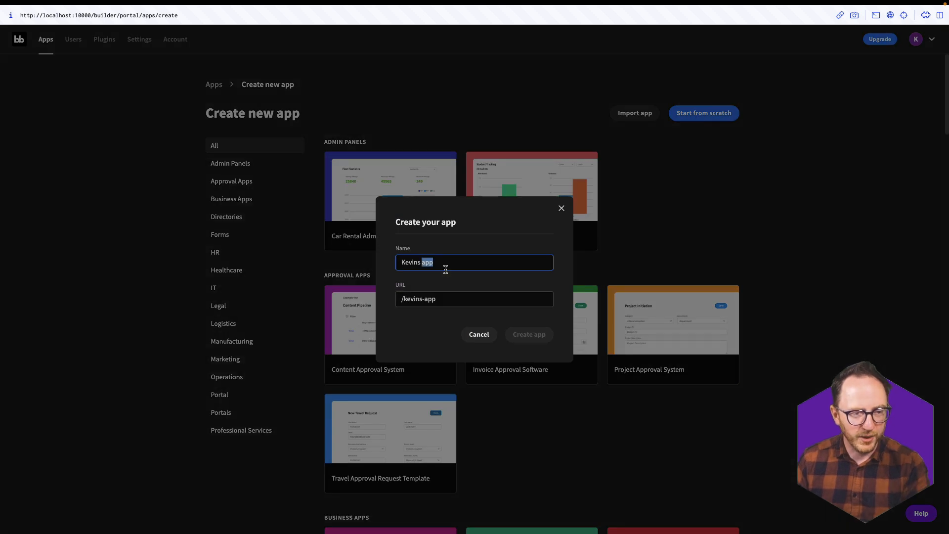
pyautogui.write('CRM')
pyautogui.click(510, 338)
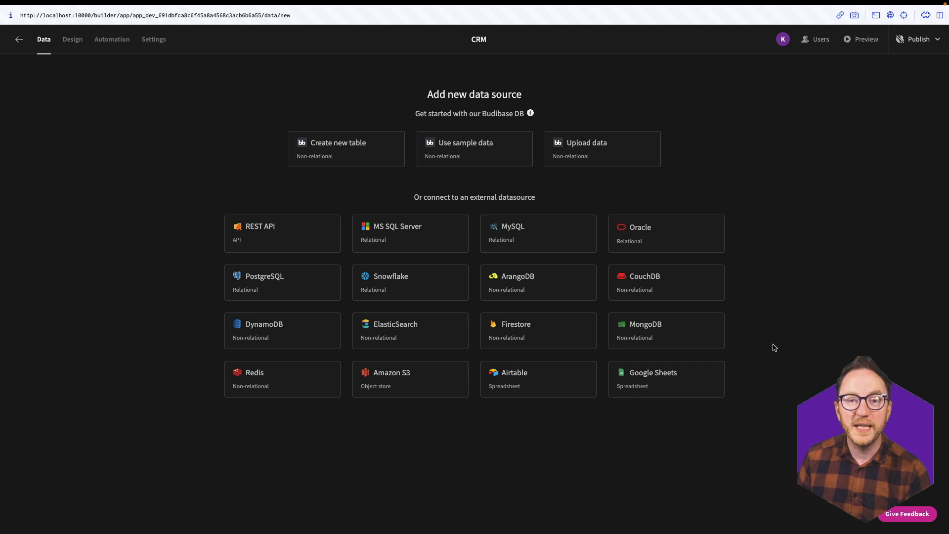
# - Connect a PostgreSQL source on host.docker.internal, database crm, with the database user and password
pyautogui.click(269, 291)
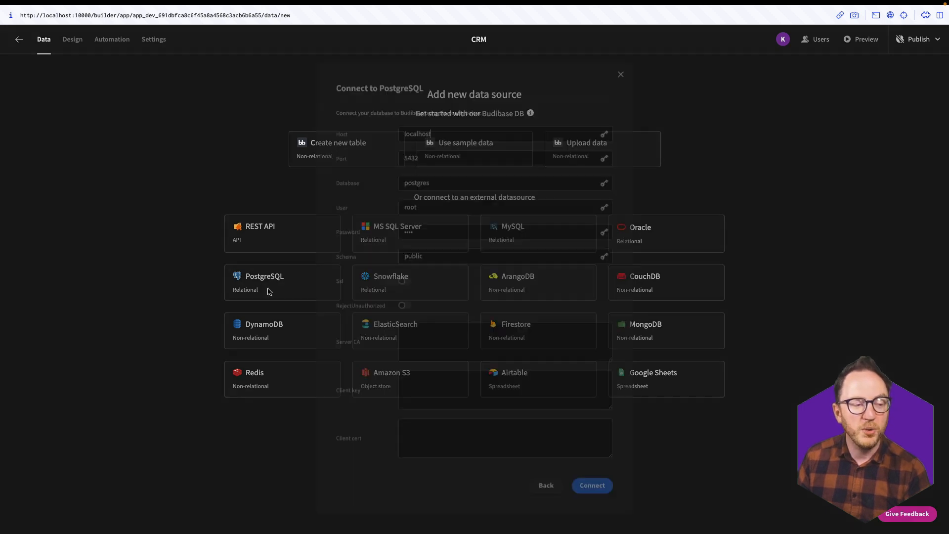
pyautogui.doubleClick(440, 128)
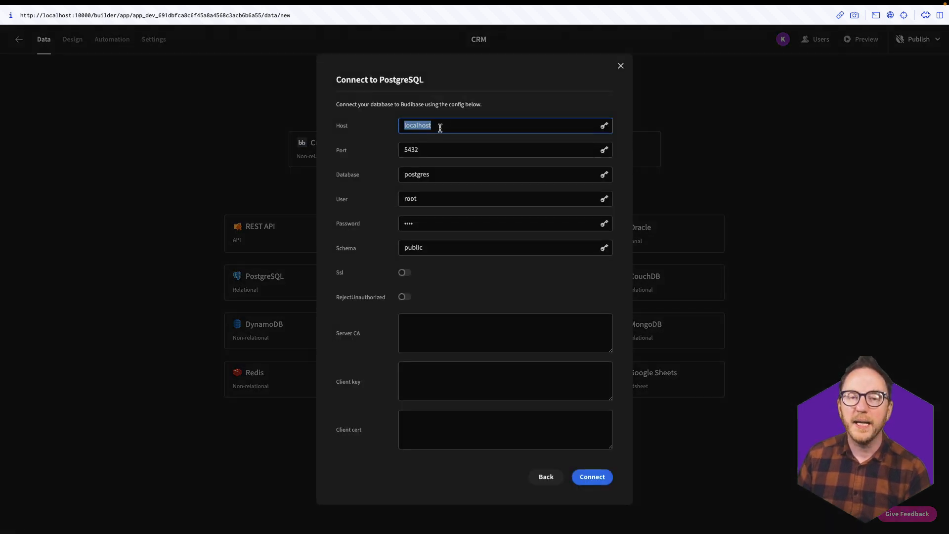
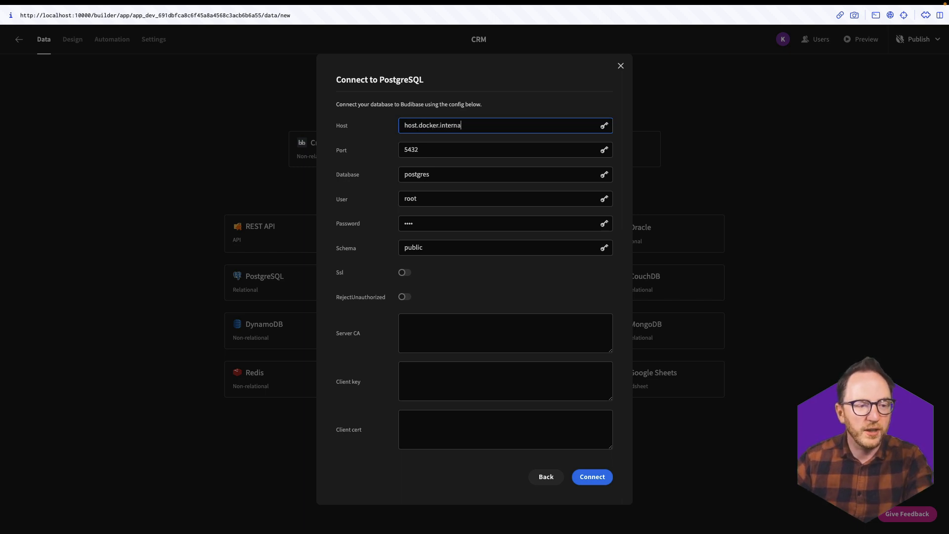
pyautogui.press('Tab')
pyautogui.press('Tab')
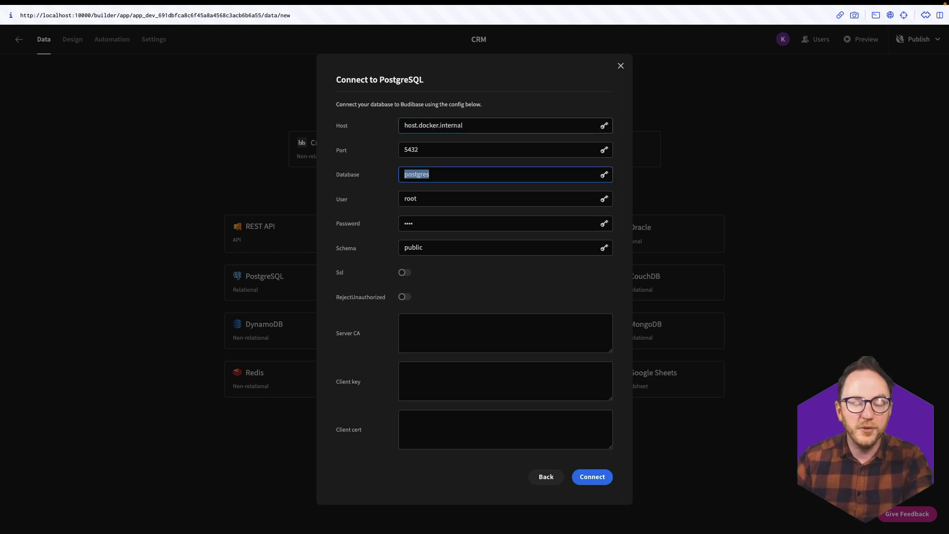
pyautogui.press('Tab')
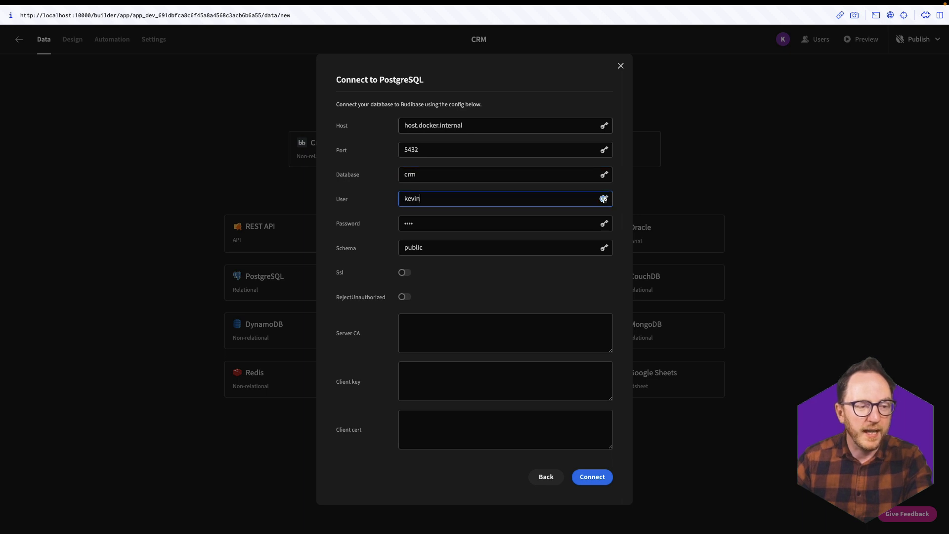
pyautogui.press('Tab')
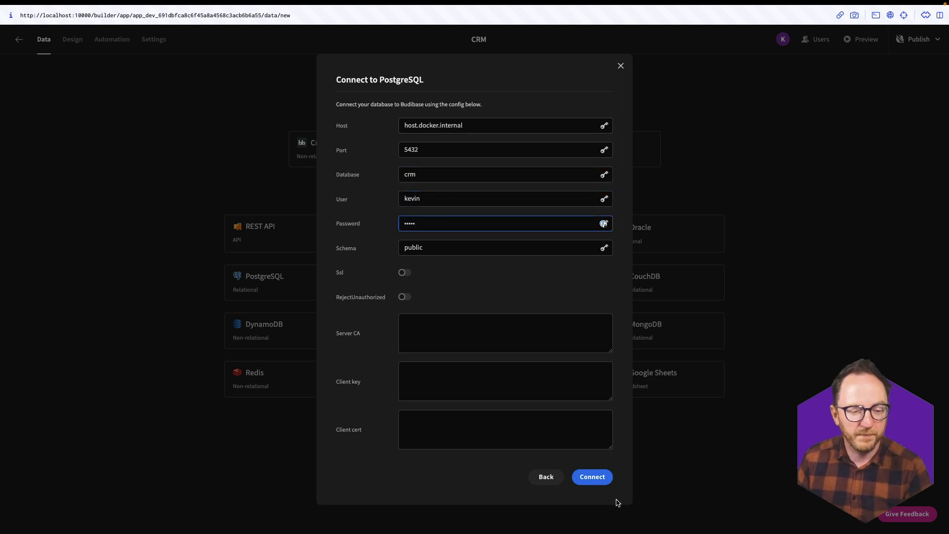
pyautogui.click(592, 476)
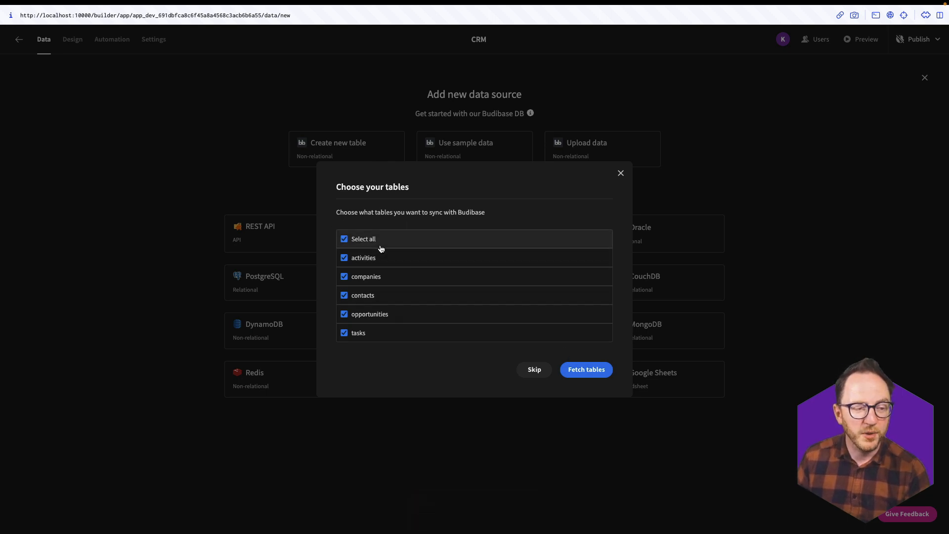
# - Fetch only the companies and contacts tables
pyautogui.click(361, 241)
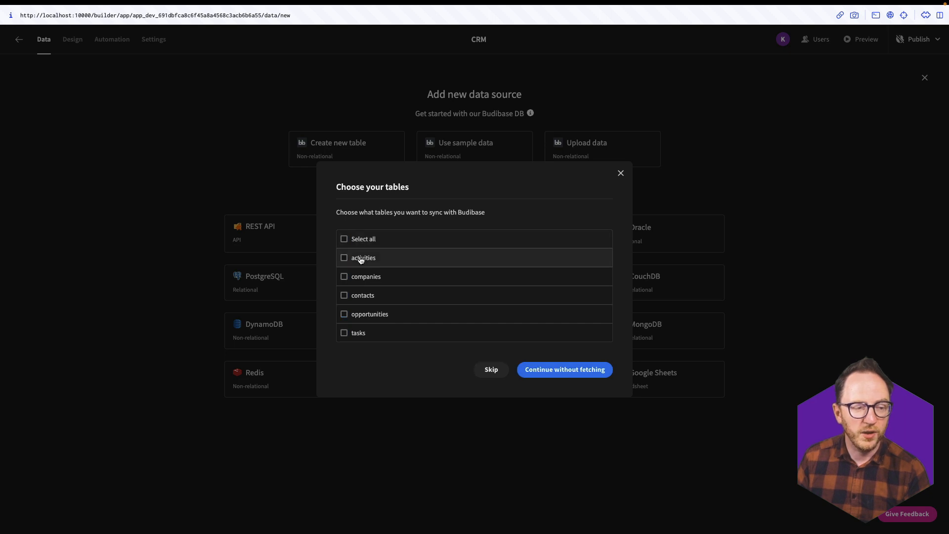
pyautogui.click(359, 276)
pyautogui.click(360, 295)
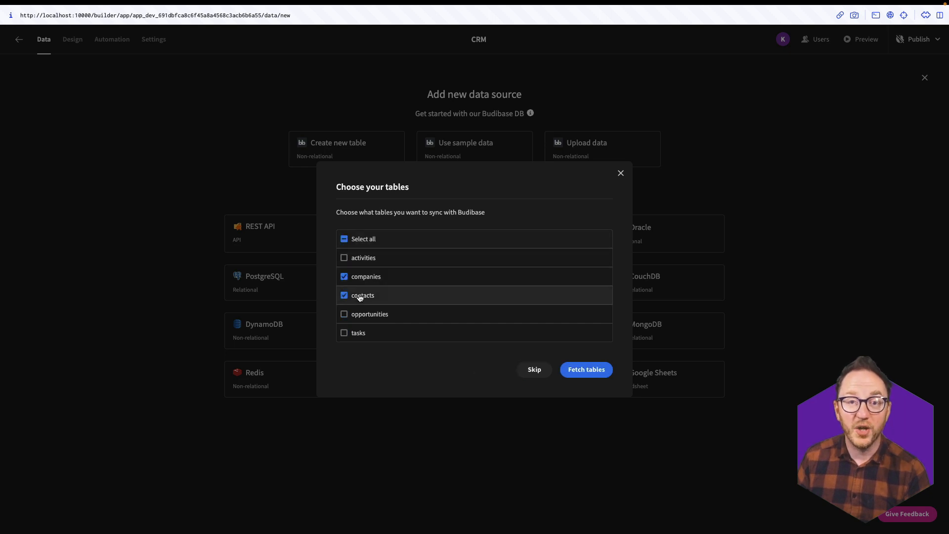
pyautogui.click(567, 373)
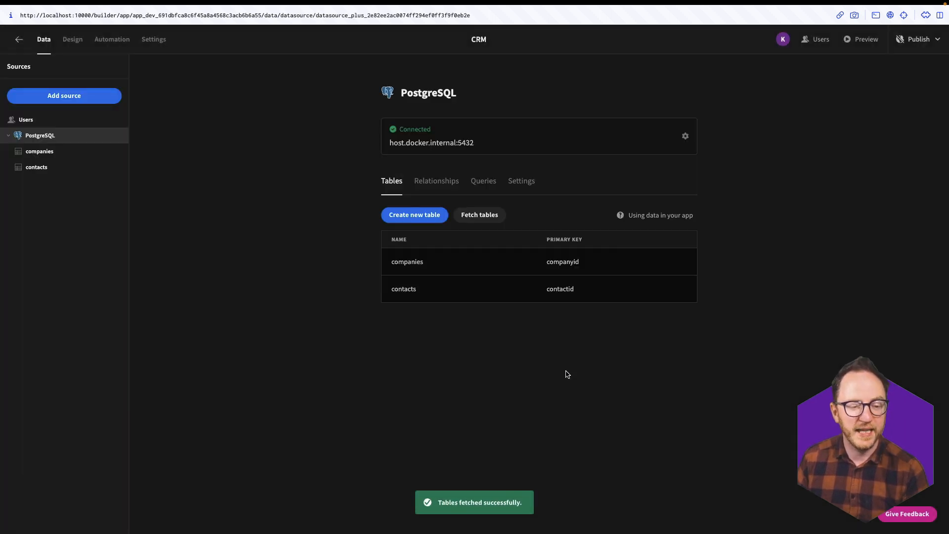
# - View the companies then contacts tables, scrolling the contacts grid and toggling row 43
pyautogui.click(68, 151)
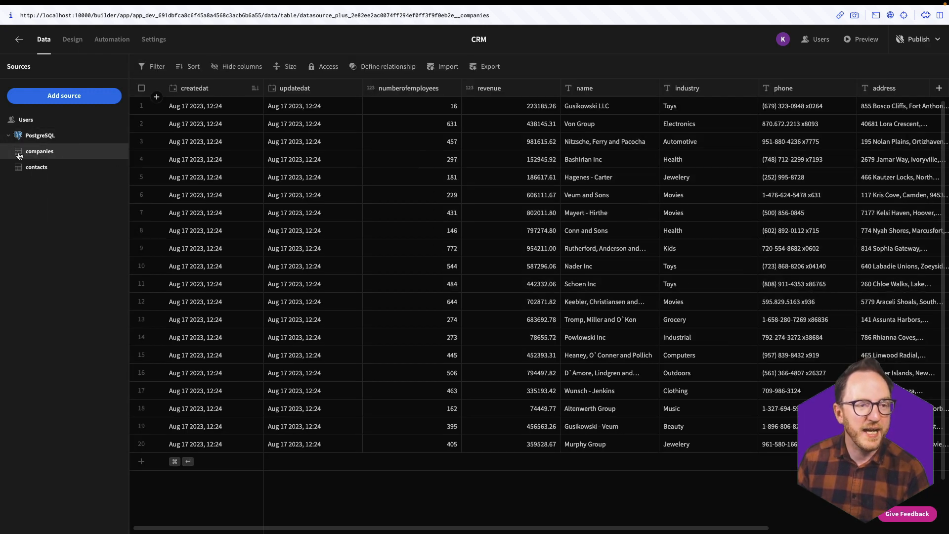
pyautogui.click(40, 168)
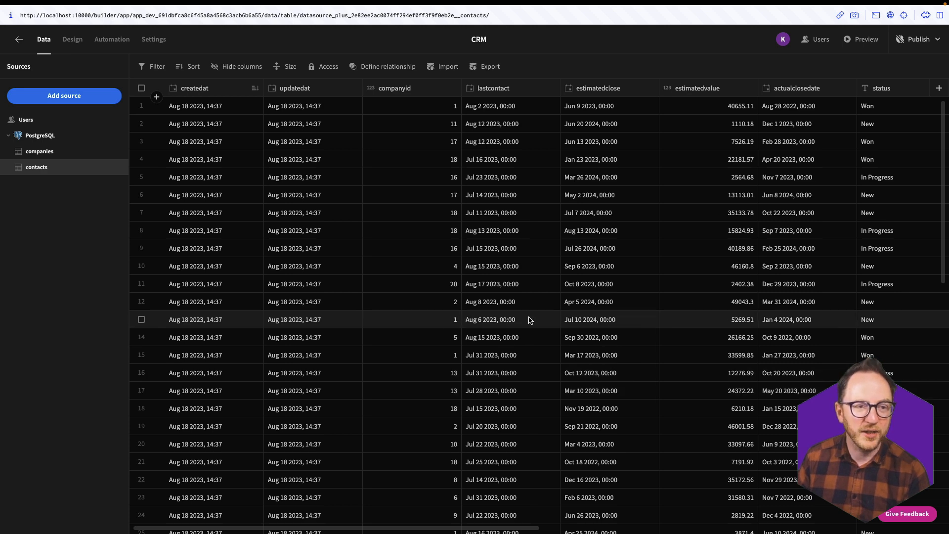
pyautogui.scroll(-10, 262, 394)
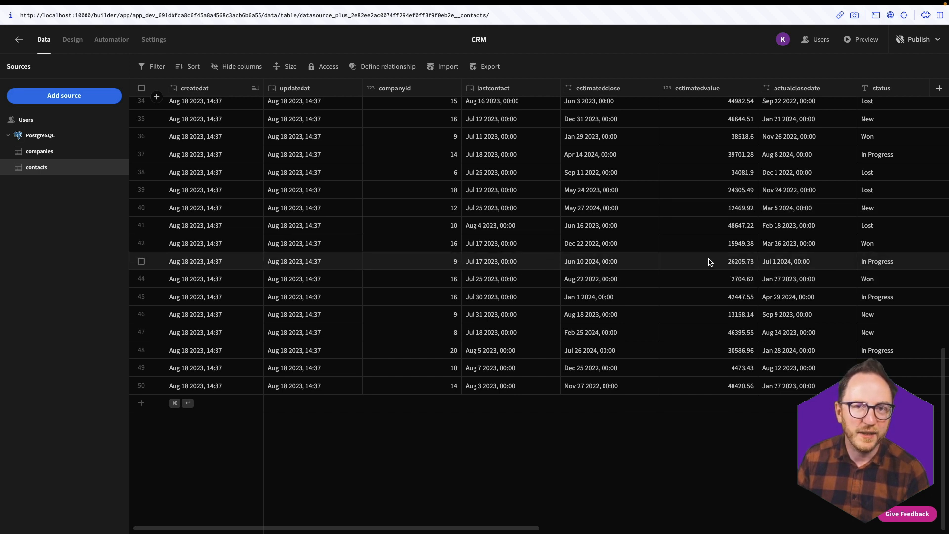
pyautogui.click(141, 261)
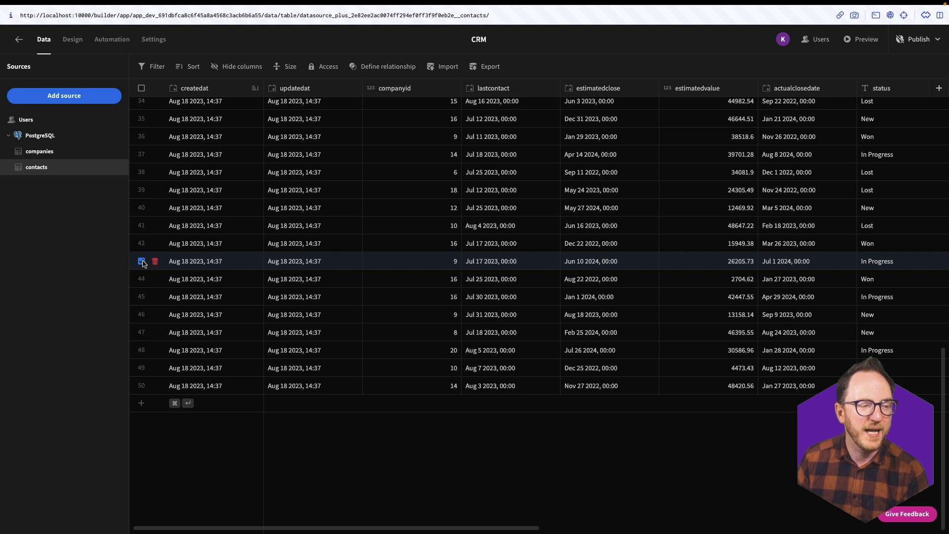
pyautogui.click(141, 261)
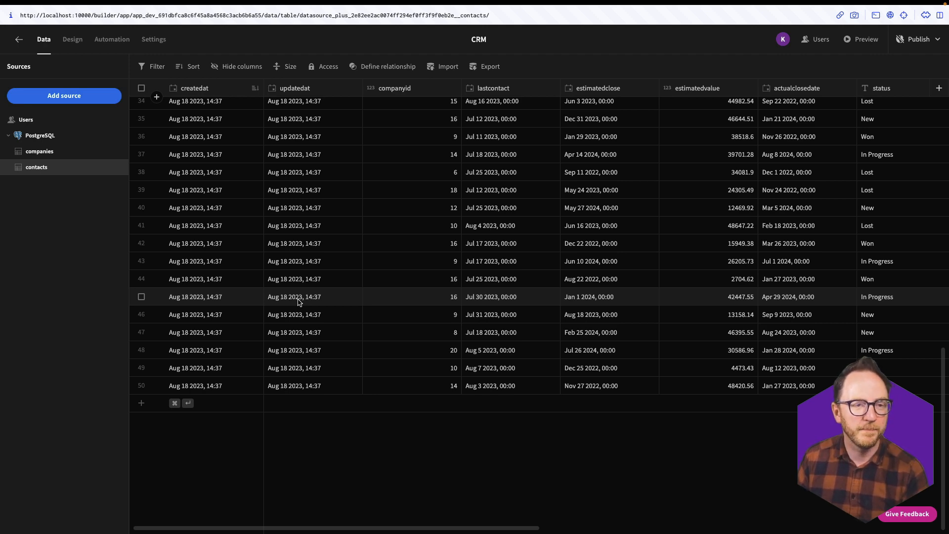
pyautogui.scroll(10, 550, 392)
pyautogui.hscroll(5, 550, 393)
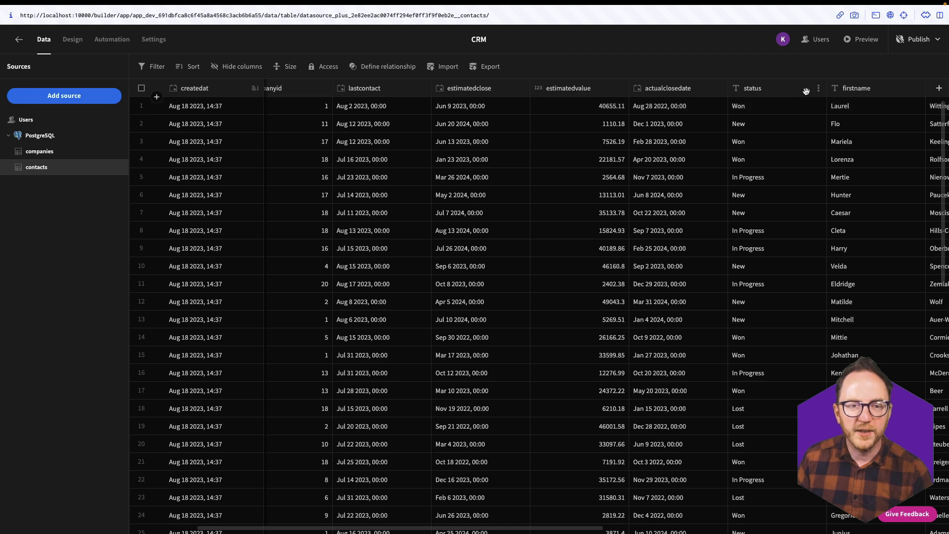
# - Convert the contacts status column to an options type with choices In Progress and Won
pyautogui.click(818, 89)
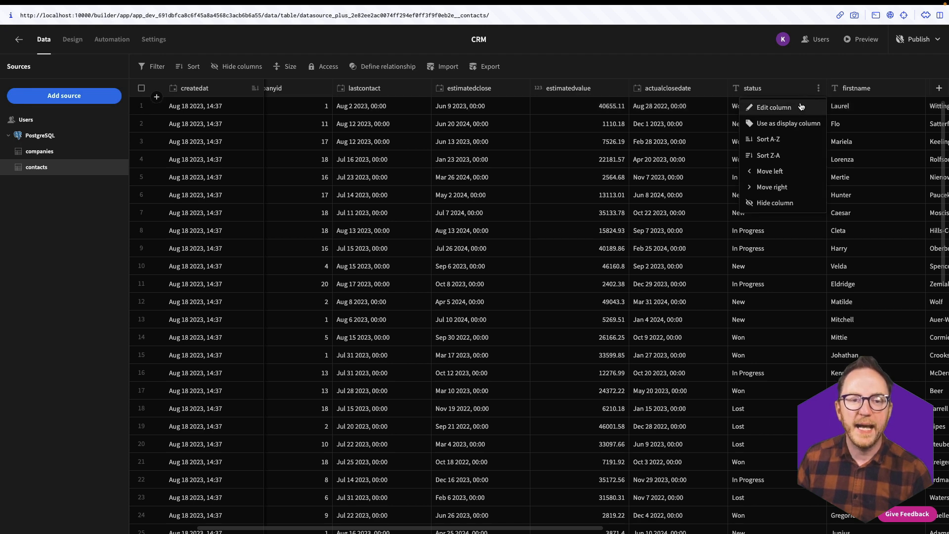
pyautogui.click(800, 105)
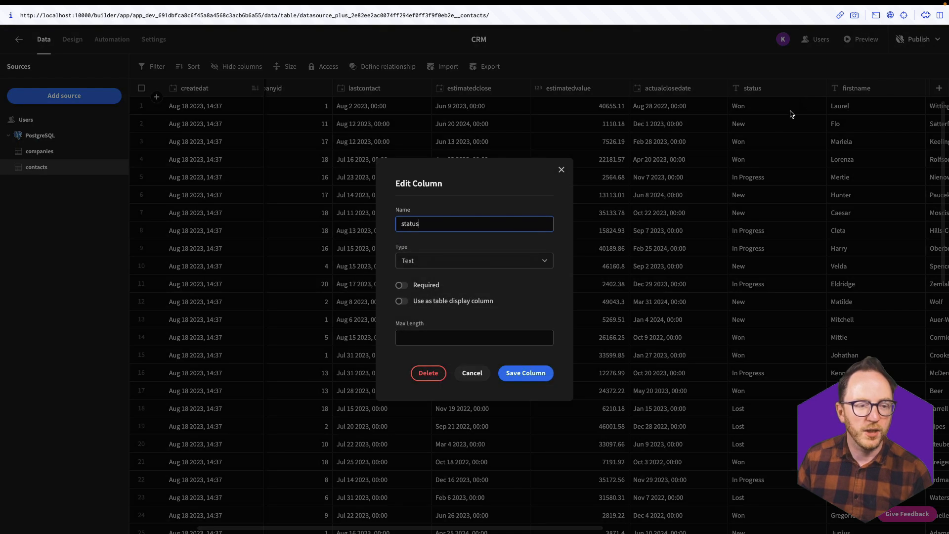
pyautogui.click(520, 263)
pyautogui.click(416, 314)
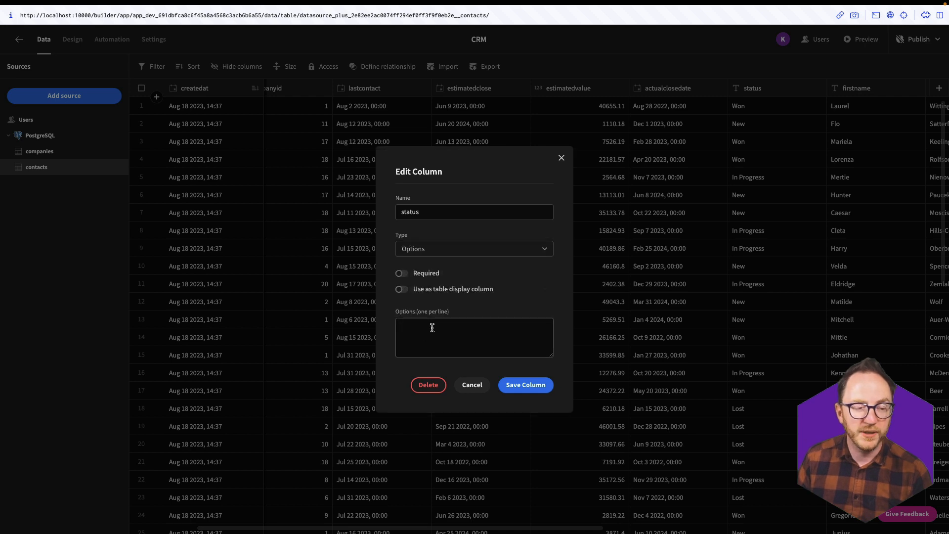
pyautogui.write('In Progress')
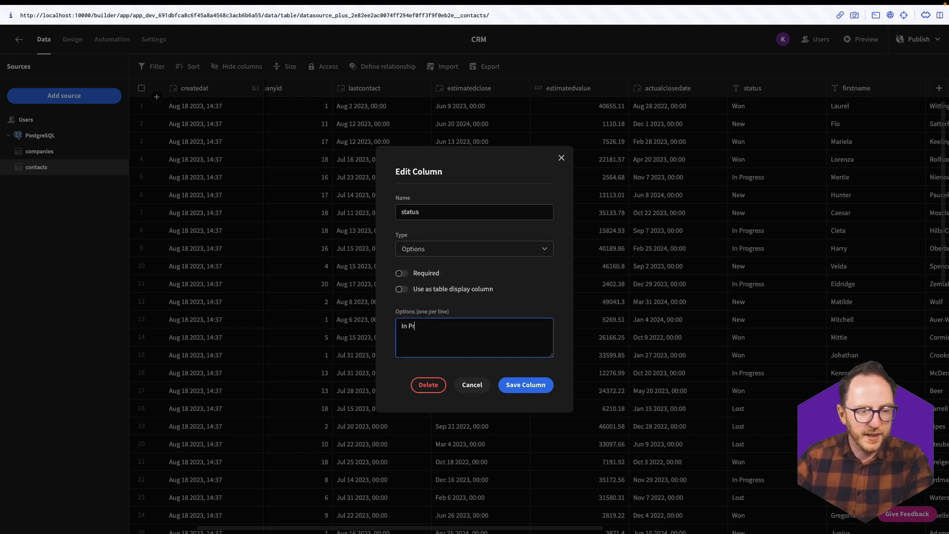
pyautogui.press('Return')
pyautogui.write('Won')
pyautogui.click(525, 384)
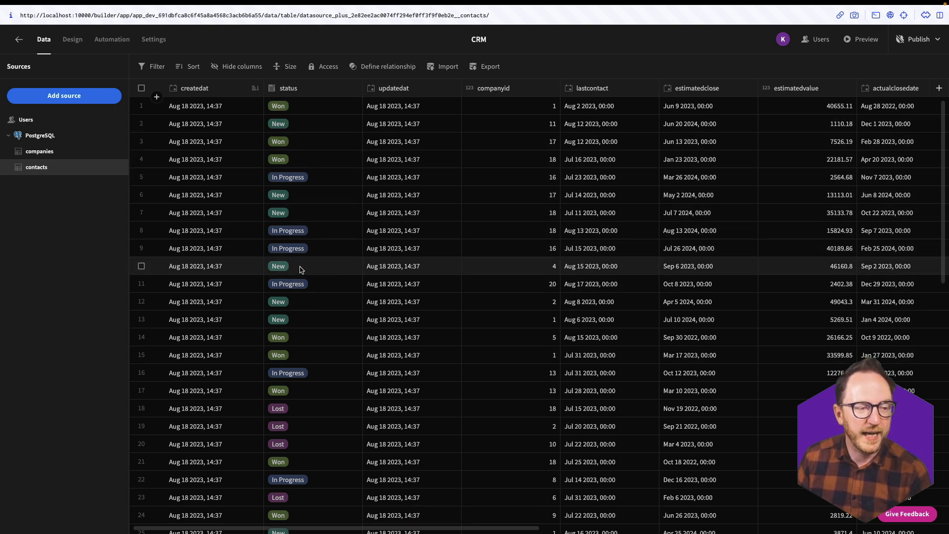
# - Check the status choices on row 8 and on a new row, then discard the new row
pyautogui.click(352, 235)
pyautogui.click(354, 235)
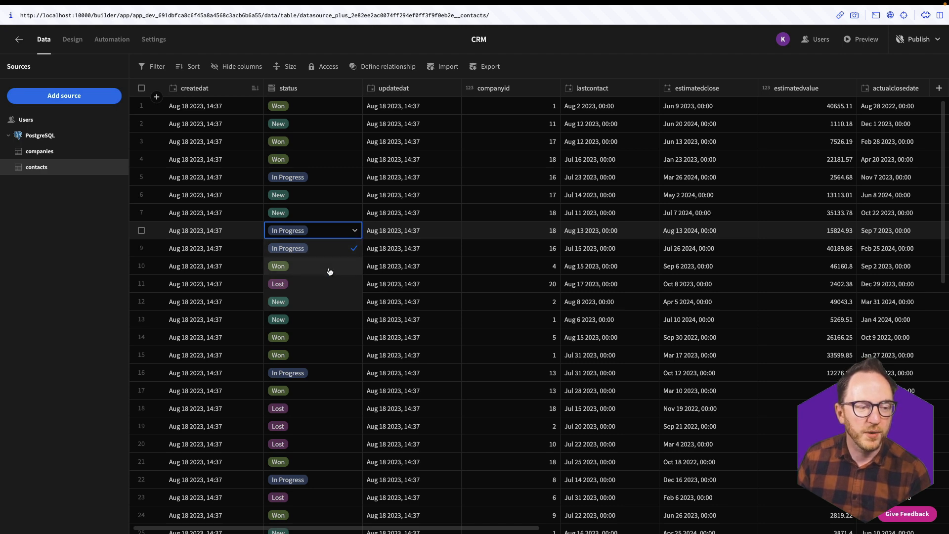
pyautogui.scroll(-10, 419, 309)
pyautogui.click(317, 411)
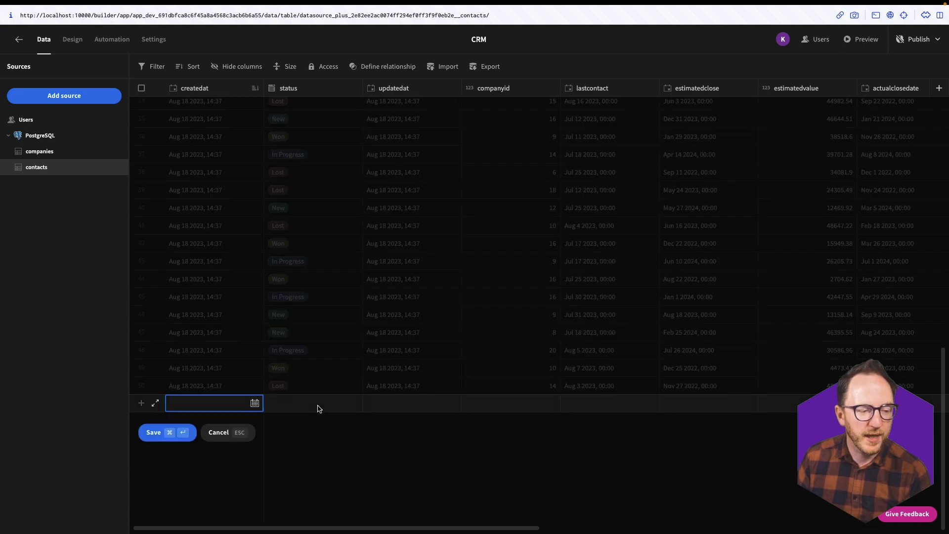
pyautogui.click(305, 402)
pyautogui.click(352, 404)
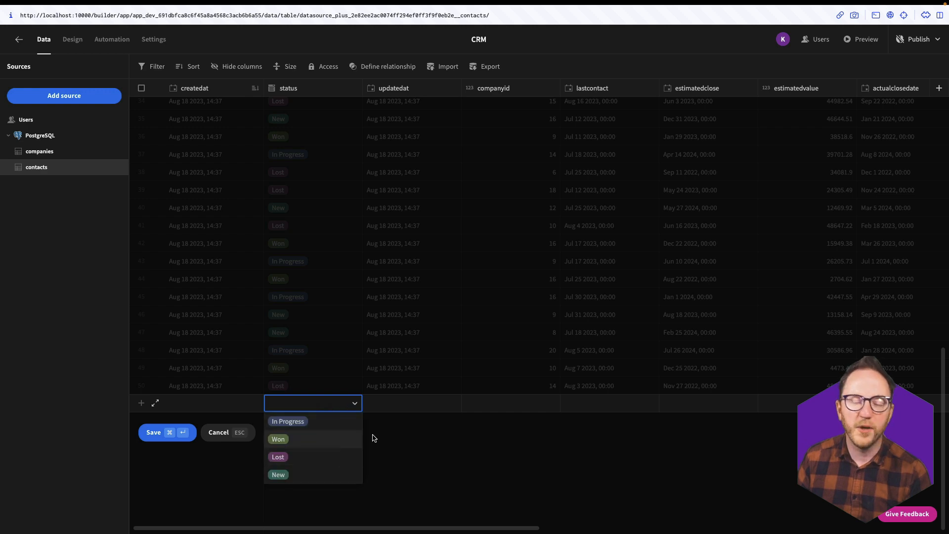
pyautogui.click(480, 460)
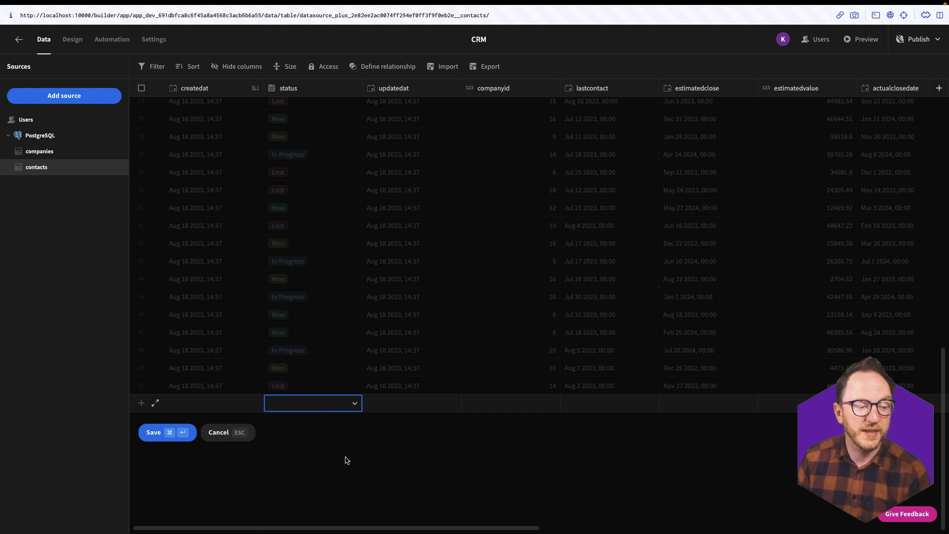
pyautogui.click(225, 435)
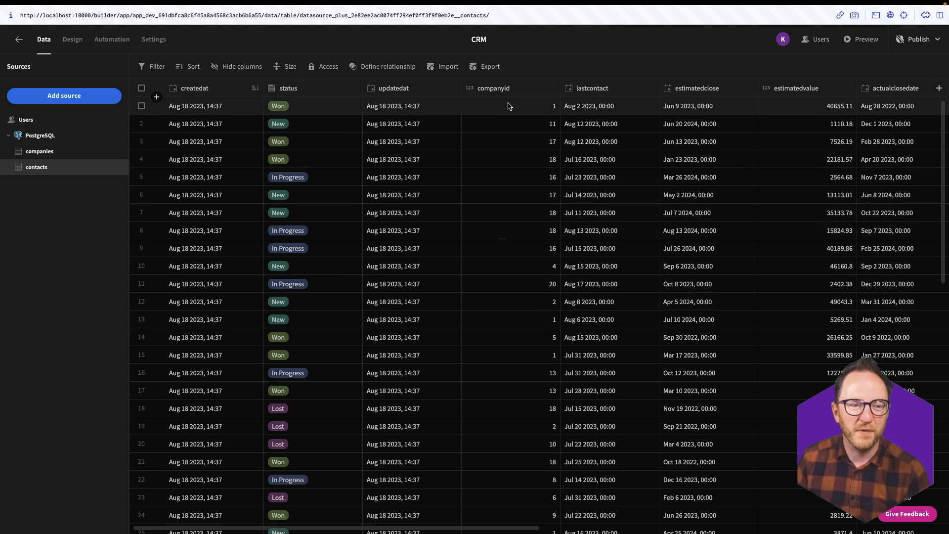
# - Scroll to the last contacts rows and switch to the companies table
pyautogui.scroll(-10, 479, 483)
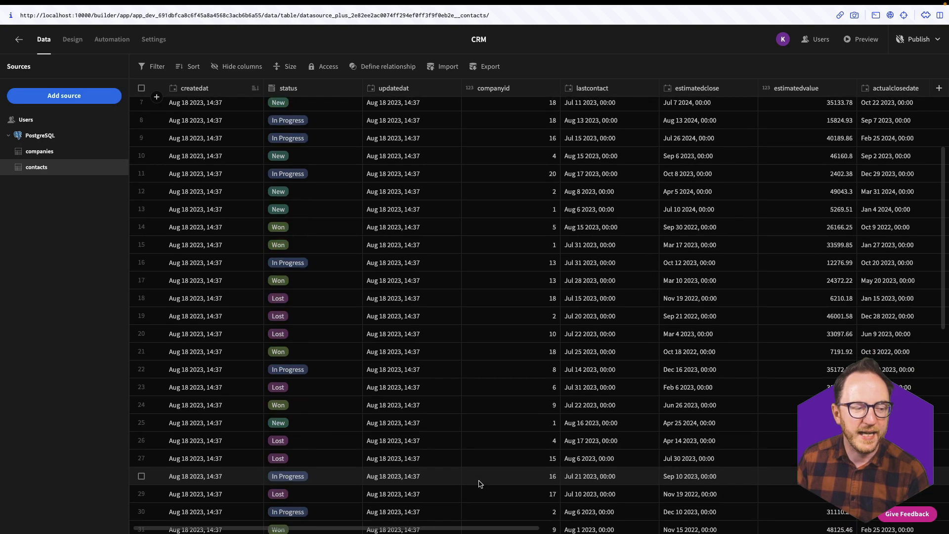
pyautogui.scroll(-5, 479, 483)
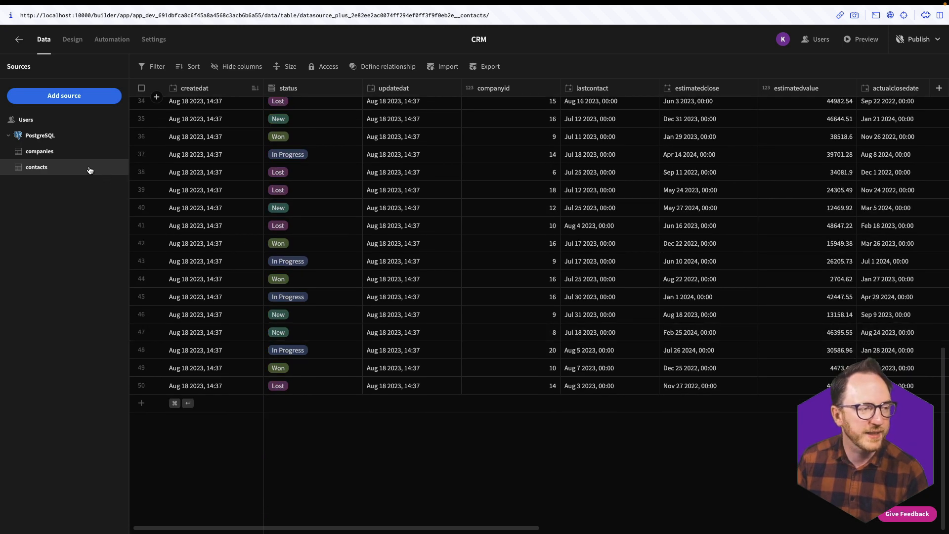
pyautogui.click(44, 156)
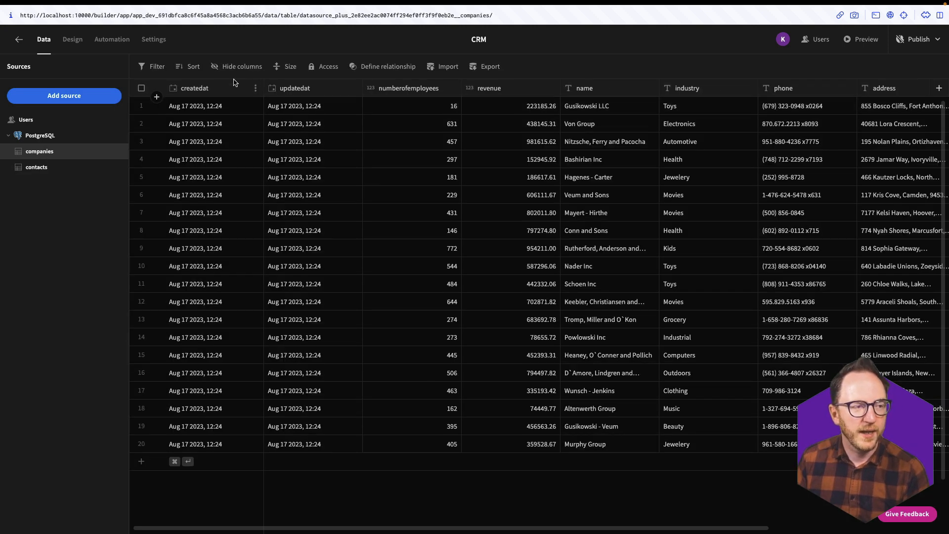
# - Define a one-to-many companies-to-contacts relationship on companyid, naming one column Employees
pyautogui.click(368, 73)
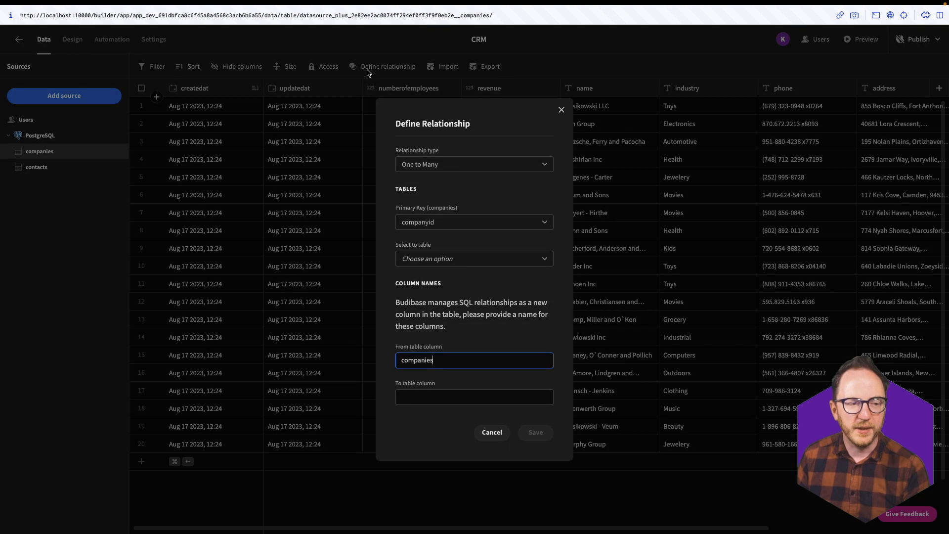
pyautogui.click(454, 254)
pyautogui.click(424, 311)
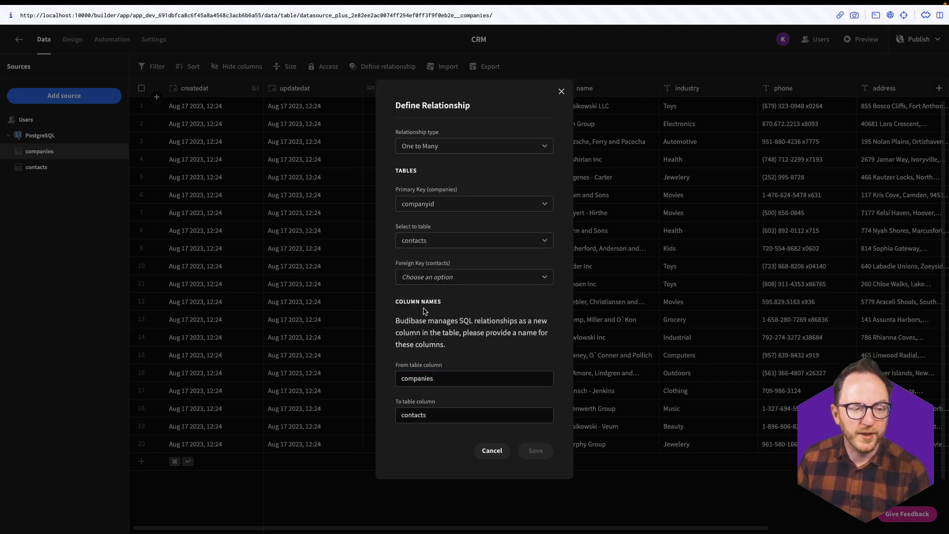
pyautogui.click(425, 276)
pyautogui.click(439, 359)
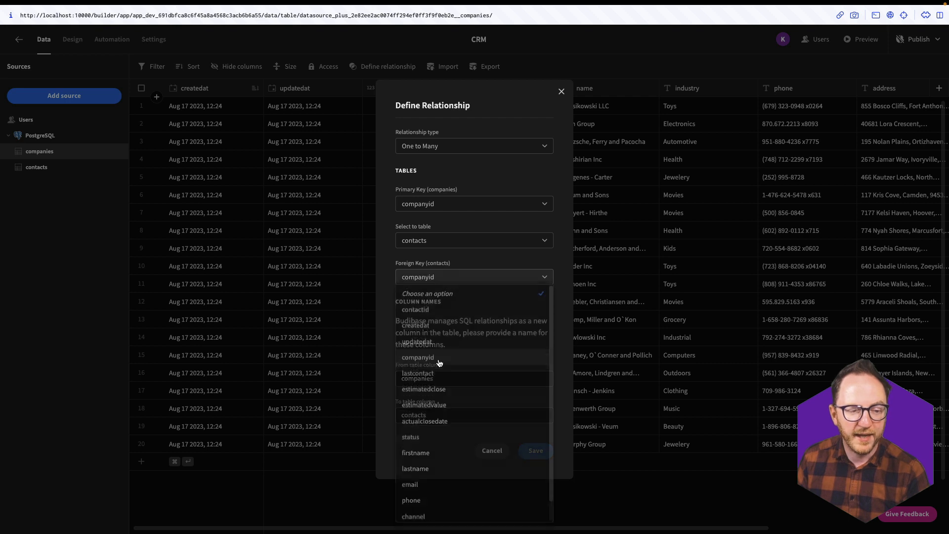
pyautogui.click(460, 381)
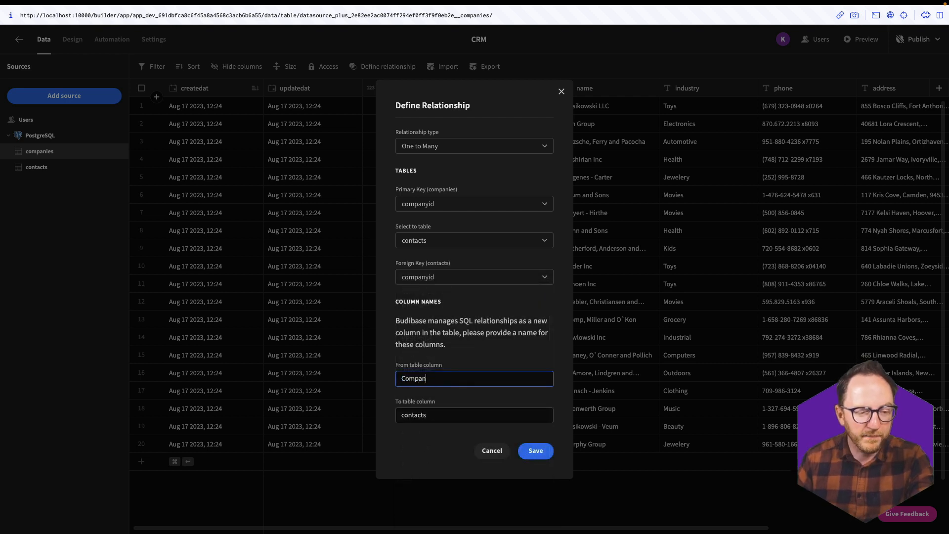
pyautogui.click(443, 418)
pyautogui.write('Em')
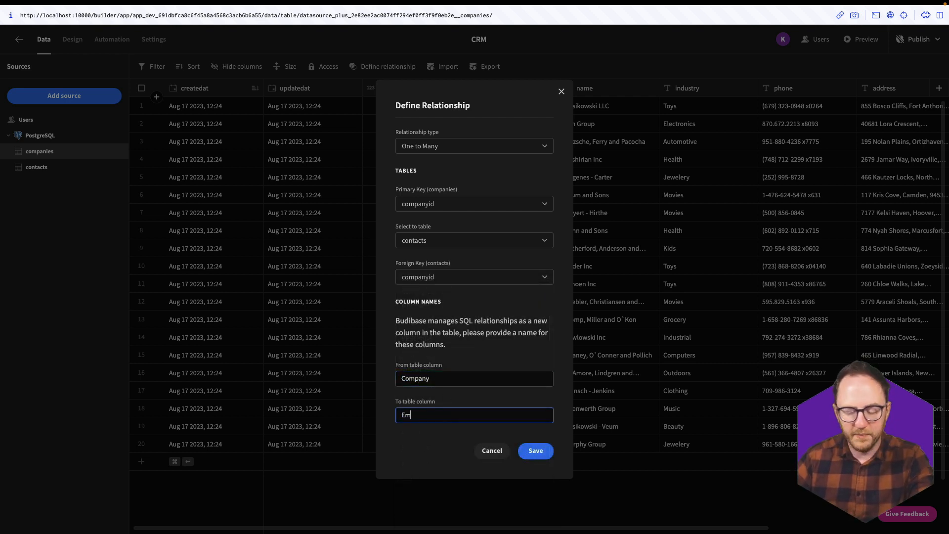
pyautogui.write('ployees')
pyautogui.click(535, 450)
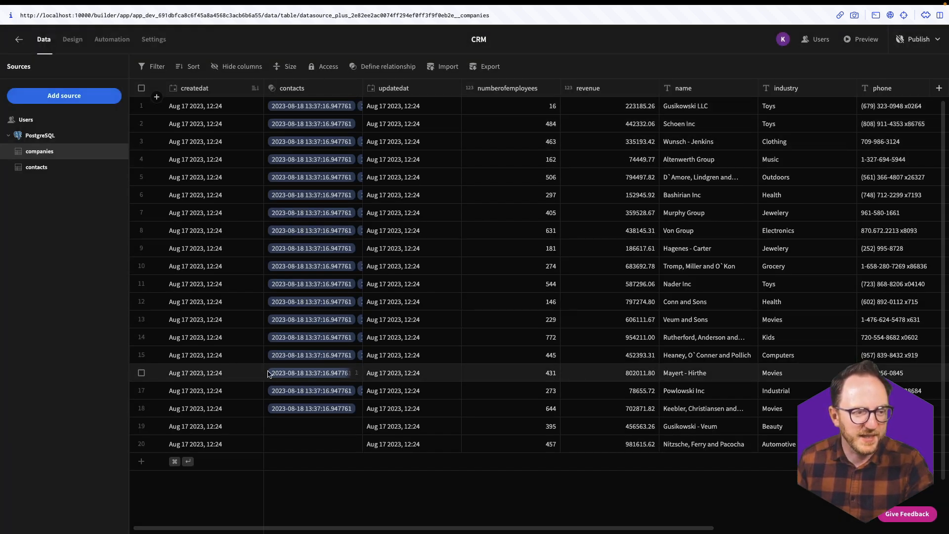
# - Make email the display column of the contacts table
pyautogui.click(37, 168)
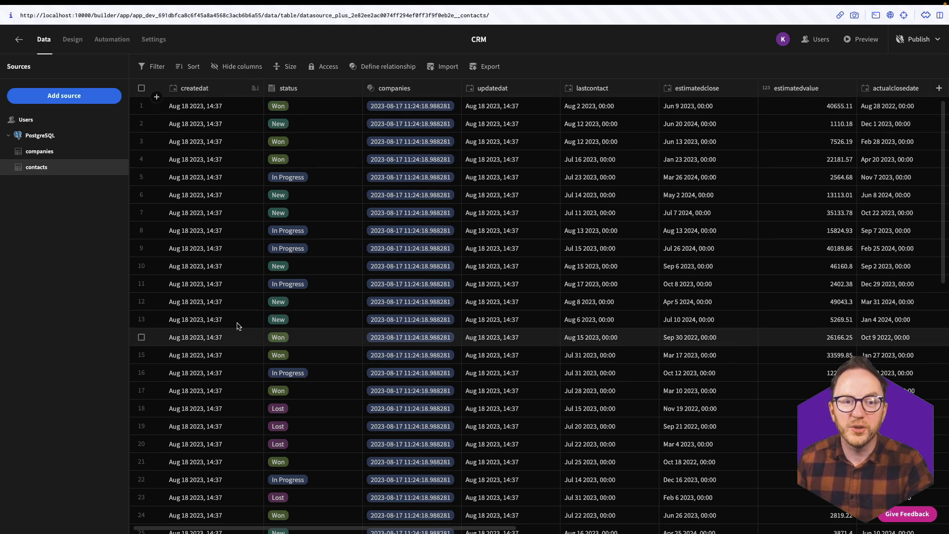
pyautogui.hscroll(3, 817, 223)
pyautogui.hscroll(10, 810, 217)
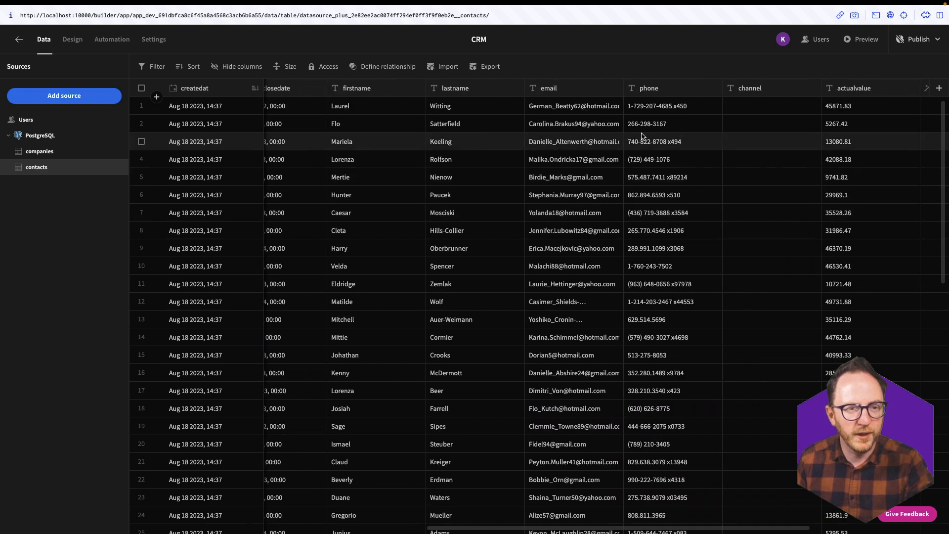
pyautogui.click(615, 88)
pyautogui.click(547, 124)
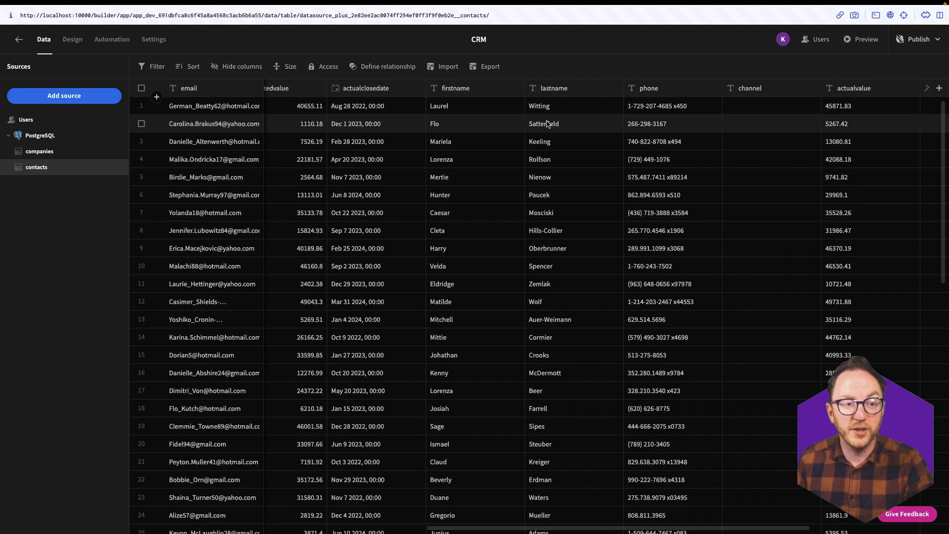
# - Inspect companies' linked contacts, such as Murphy Group, then make name the companies display column
pyautogui.hscroll(-3, 426, 184)
pyautogui.click(39, 151)
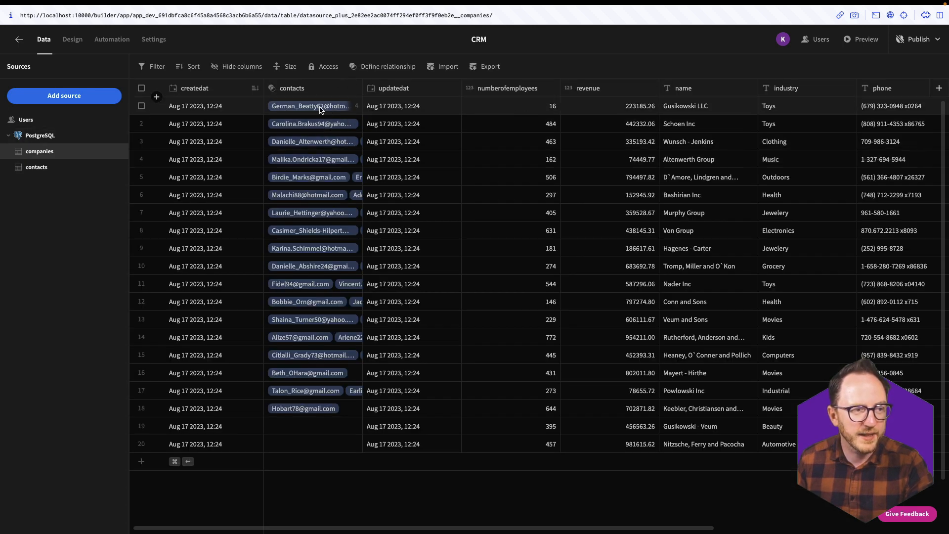
pyautogui.click(311, 216)
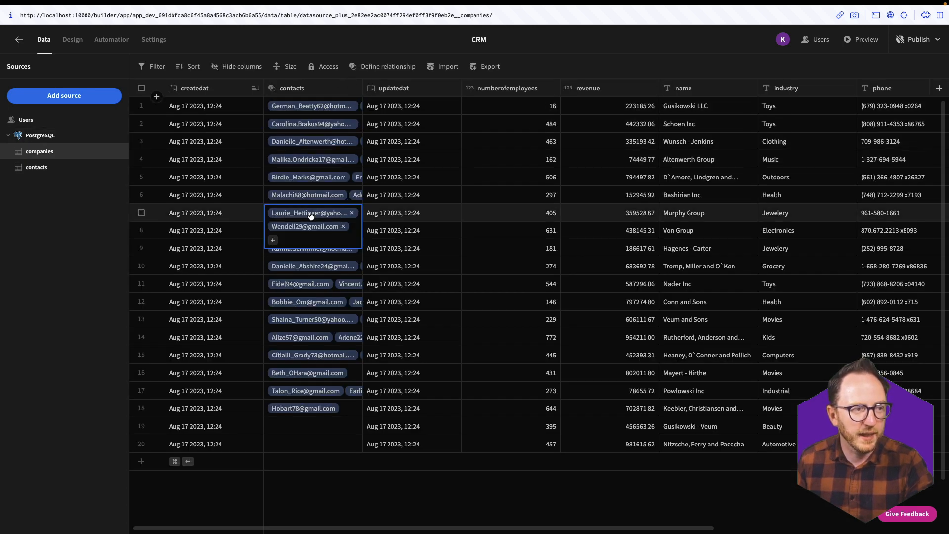
pyautogui.click(304, 301)
pyautogui.click(304, 372)
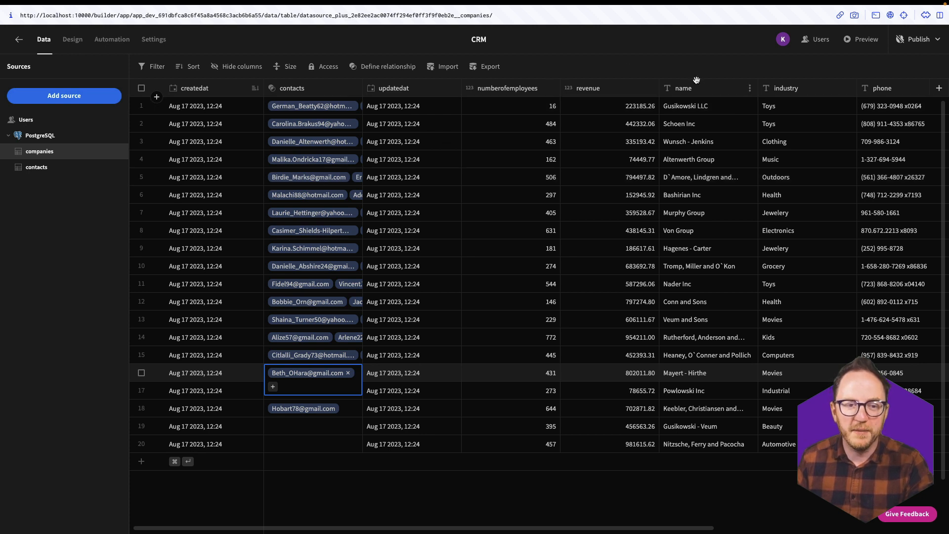
pyautogui.press('Escape')
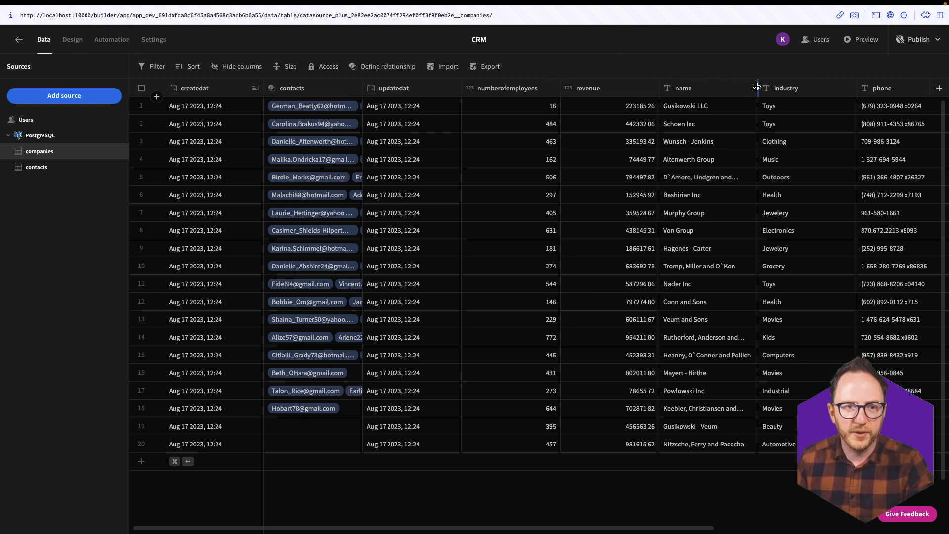
pyautogui.click(749, 90)
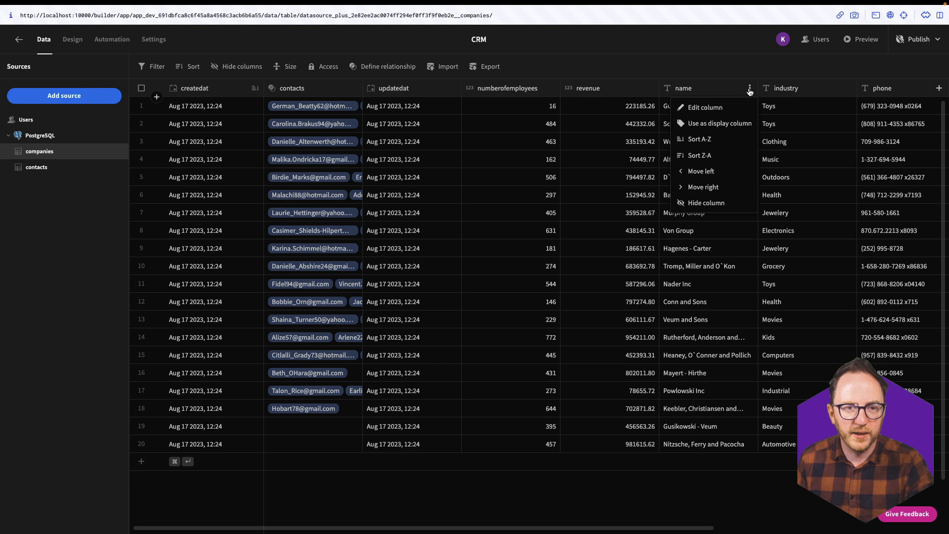
pyautogui.click(711, 123)
# - Recheck contacts, then view the contacts linked to Tromp, Miller and O`Kon
pyautogui.click(47, 171)
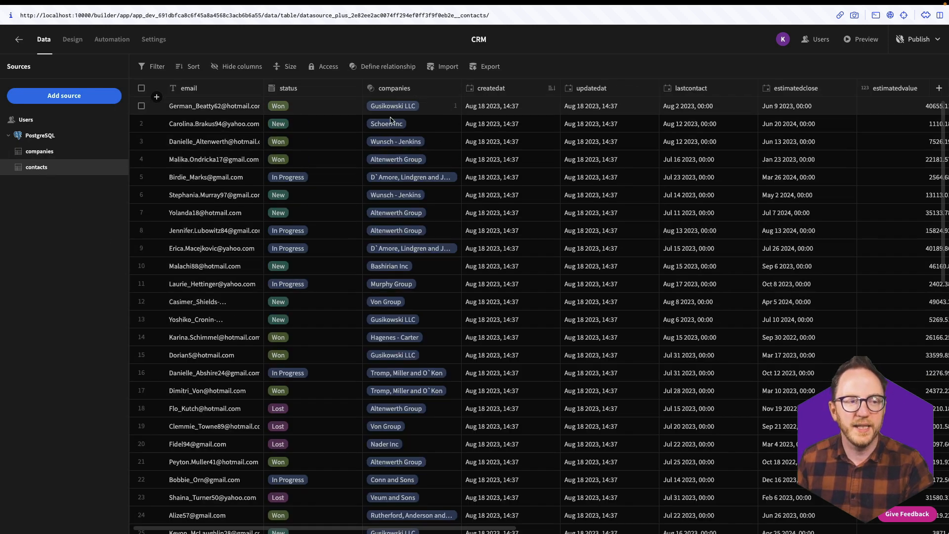
pyautogui.scroll(-7, 403, 482)
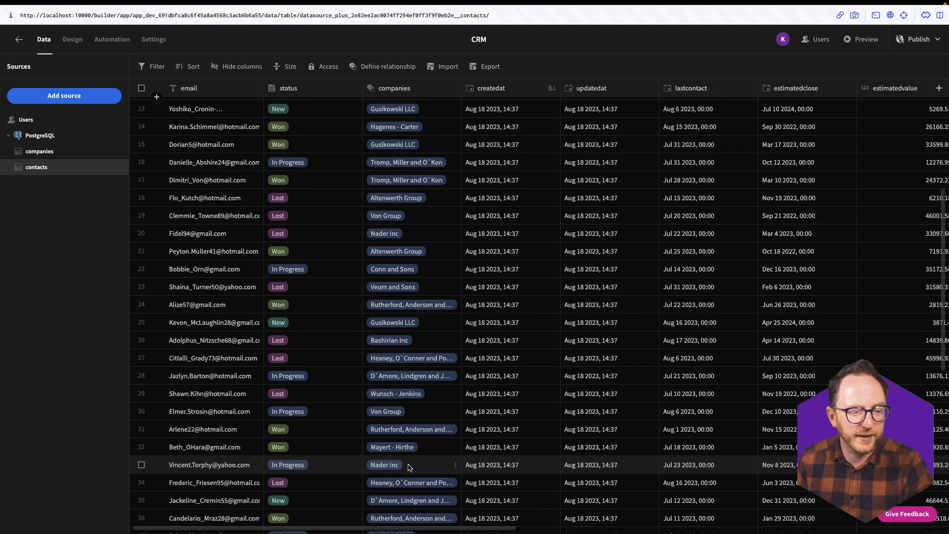
pyautogui.click(36, 153)
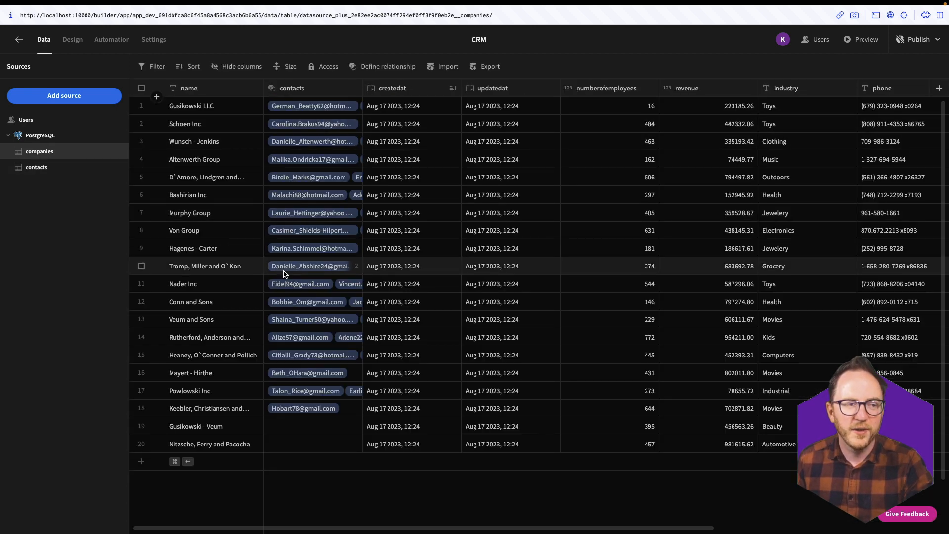
pyautogui.click(296, 269)
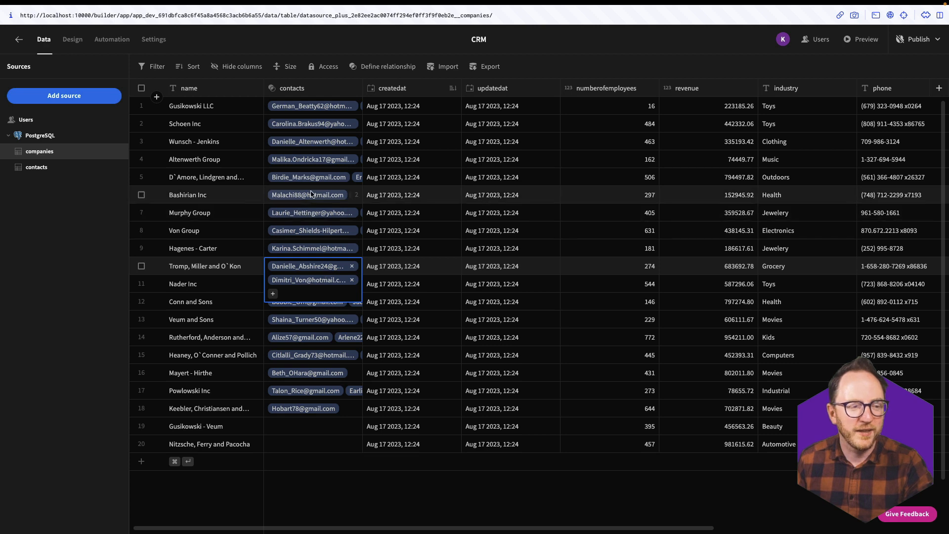
# - Browse the contacts table, confirming row 50's status remains Lost
pyautogui.click(43, 169)
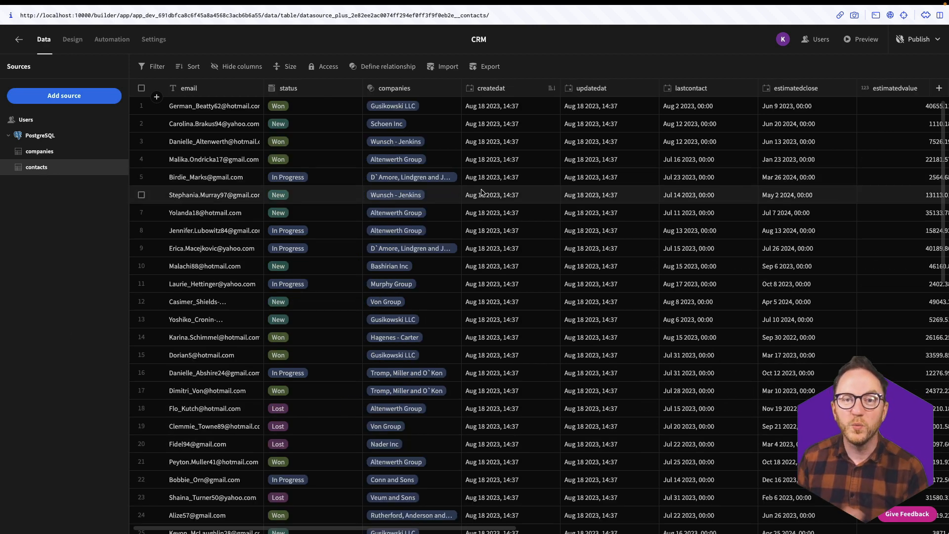
pyautogui.scroll(-10, 297, 494)
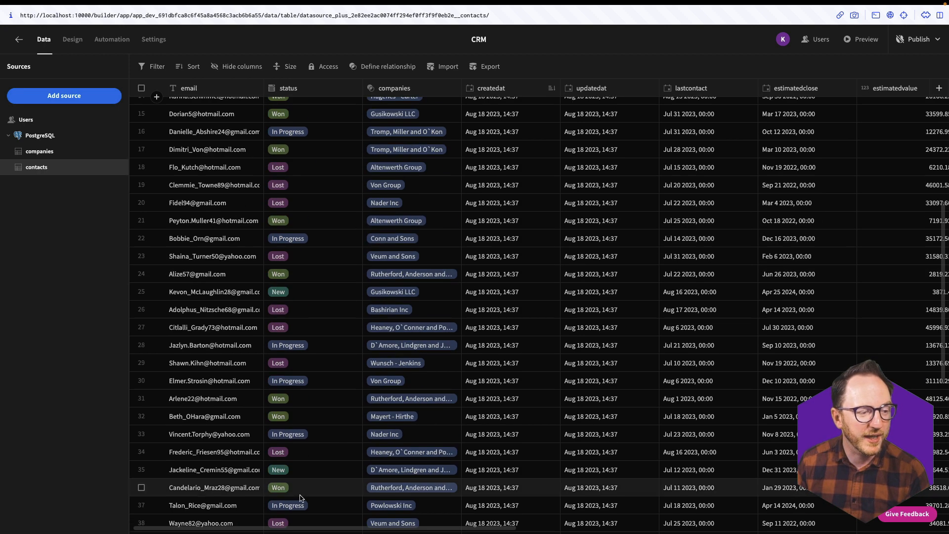
pyautogui.click(314, 387)
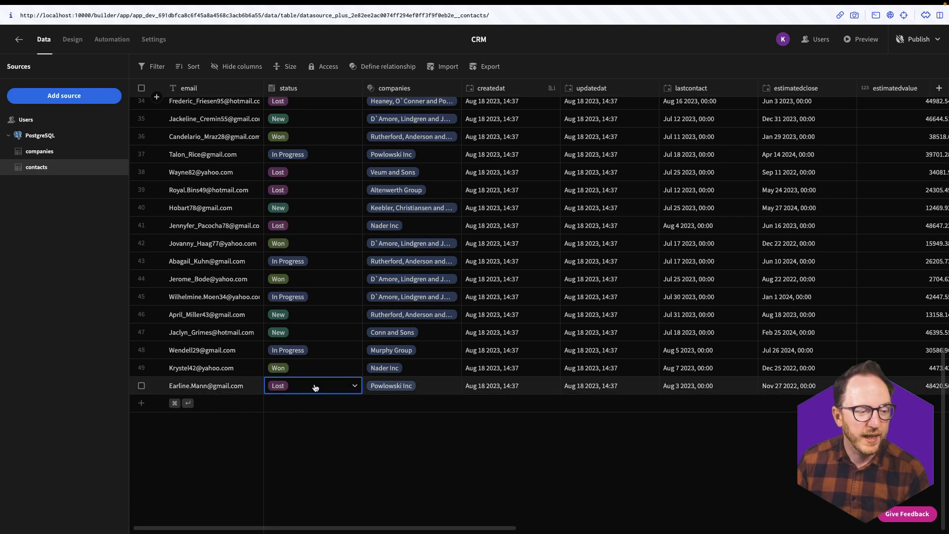
pyautogui.click(359, 390)
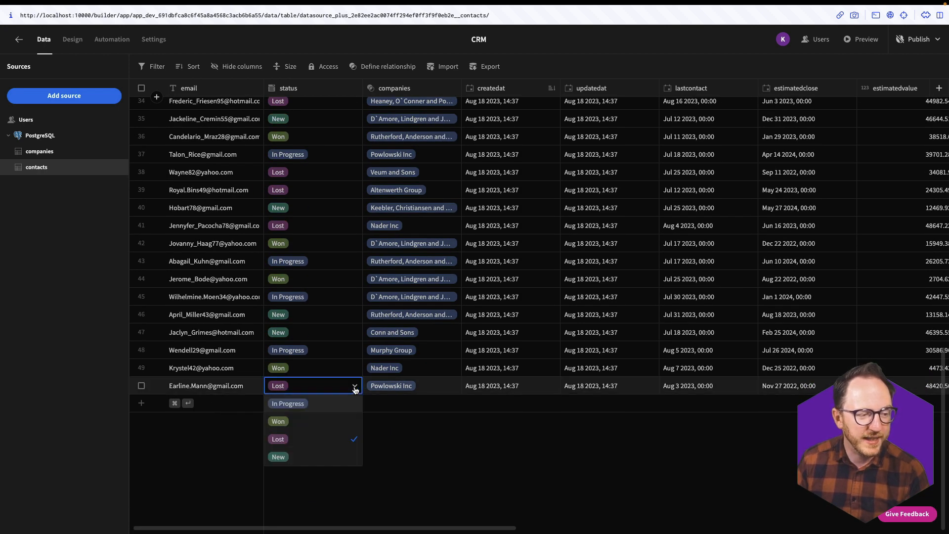
pyautogui.click(403, 447)
pyautogui.hscroll(10, 651, 286)
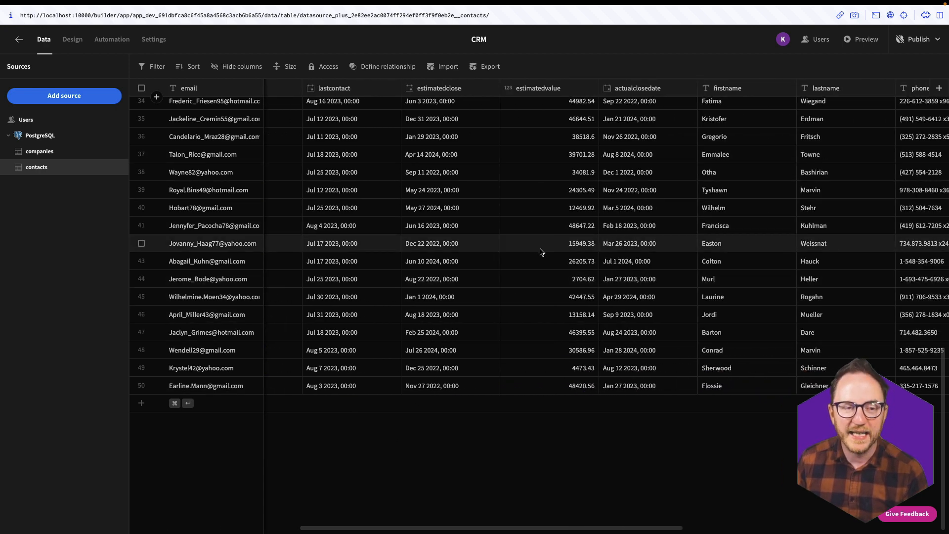
pyautogui.hscroll(5, 692, 324)
pyautogui.hscroll(5, 693, 324)
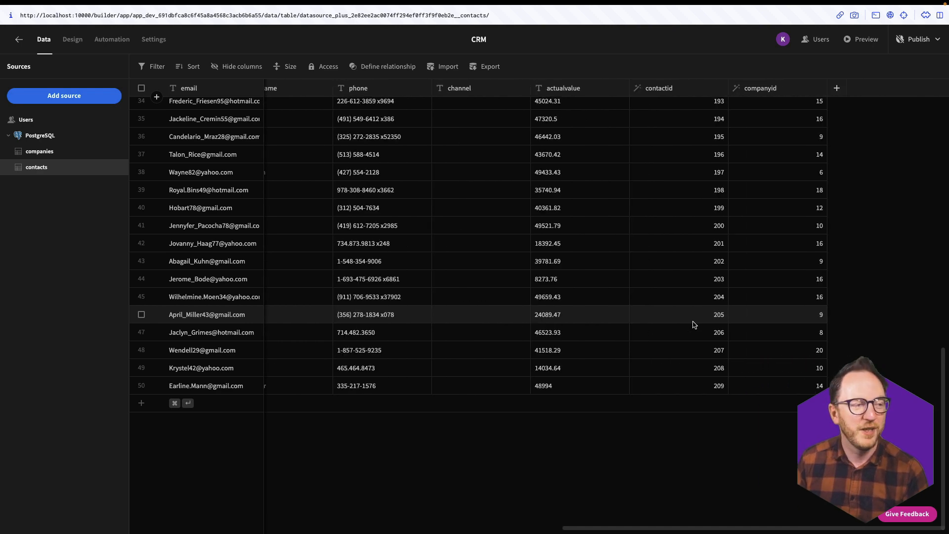
pyautogui.hscroll(-5, 694, 325)
pyautogui.hscroll(-5, 693, 325)
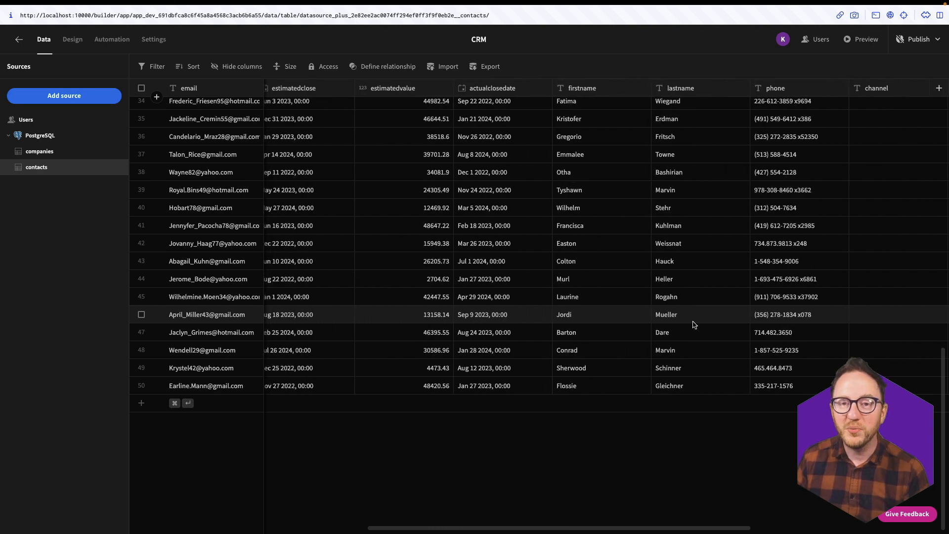
# - Create a blank screen with the route /opportunities and basic access
pyautogui.click(66, 48)
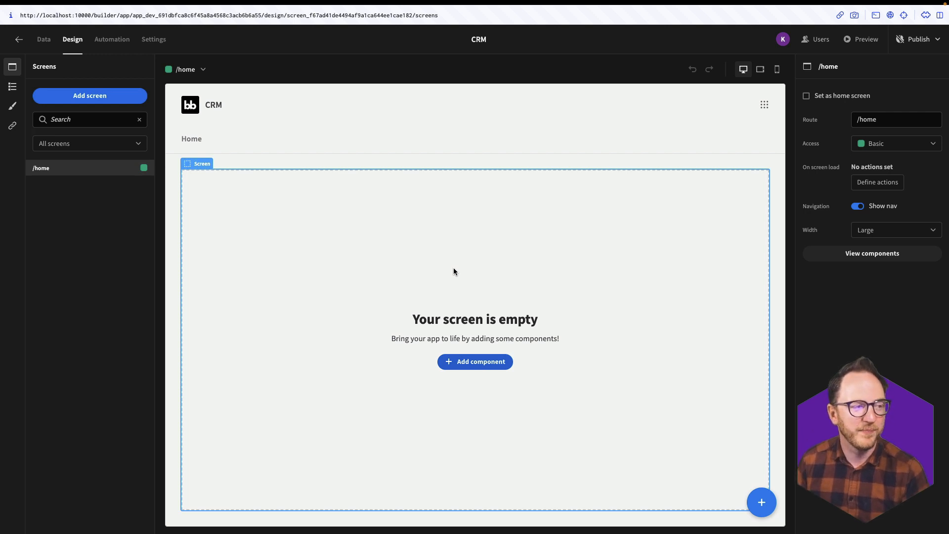
pyautogui.click(80, 99)
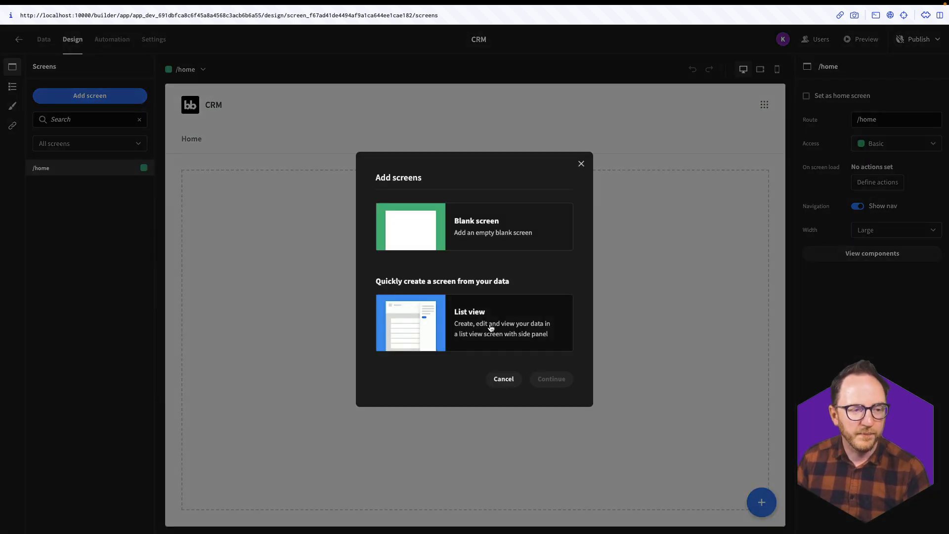
pyautogui.click(413, 244)
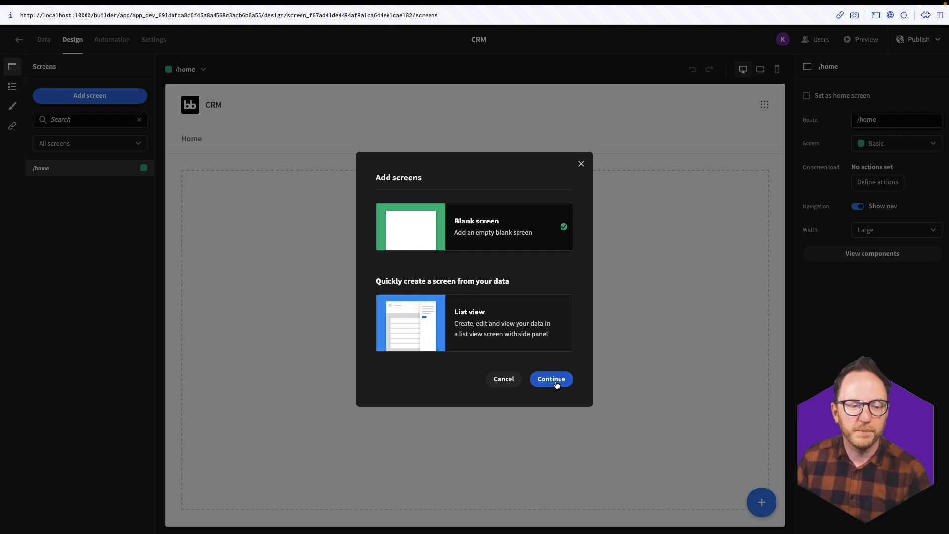
pyautogui.click(555, 380)
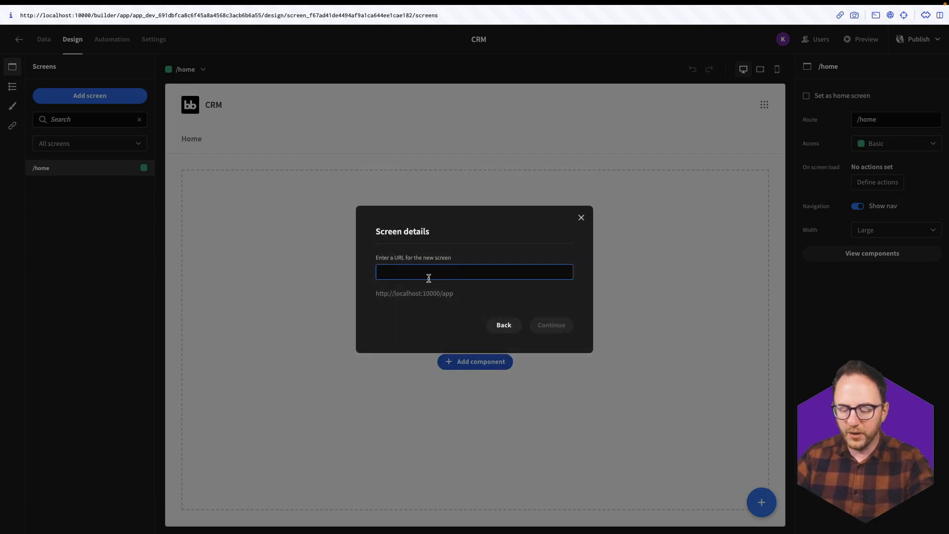
pyautogui.write('/opportunities')
pyautogui.click(547, 326)
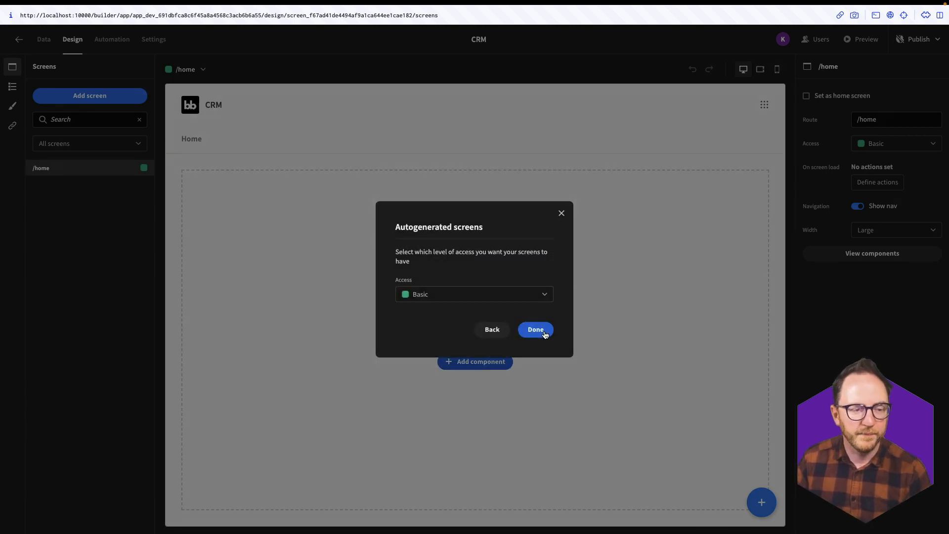
pyautogui.click(541, 331)
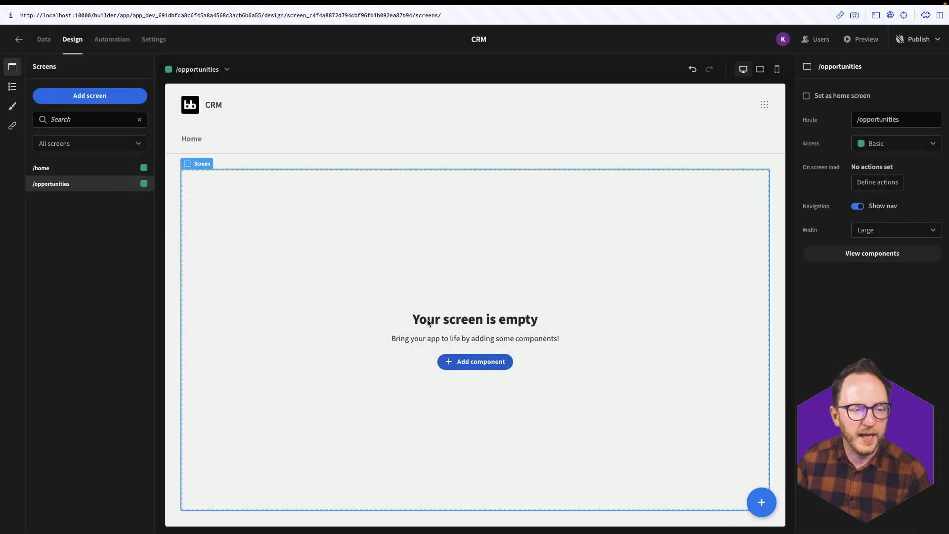
# - Add a table block bound to the contacts data
pyautogui.click(450, 361)
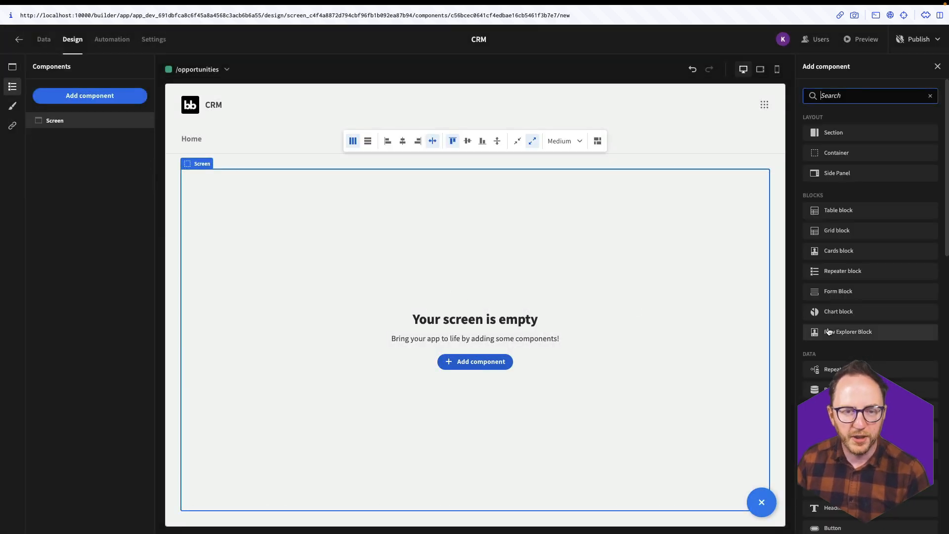
pyautogui.click(840, 210)
pyautogui.click(894, 198)
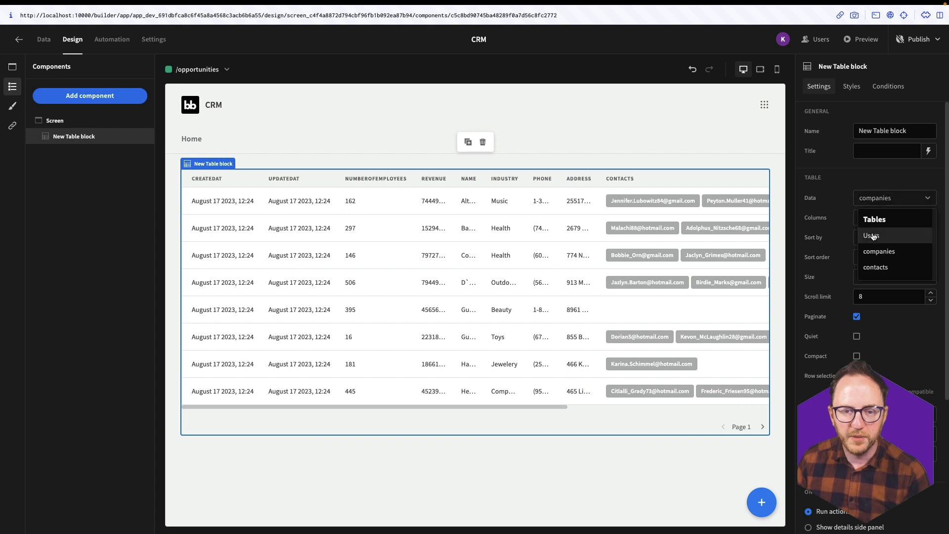
pyautogui.click(878, 267)
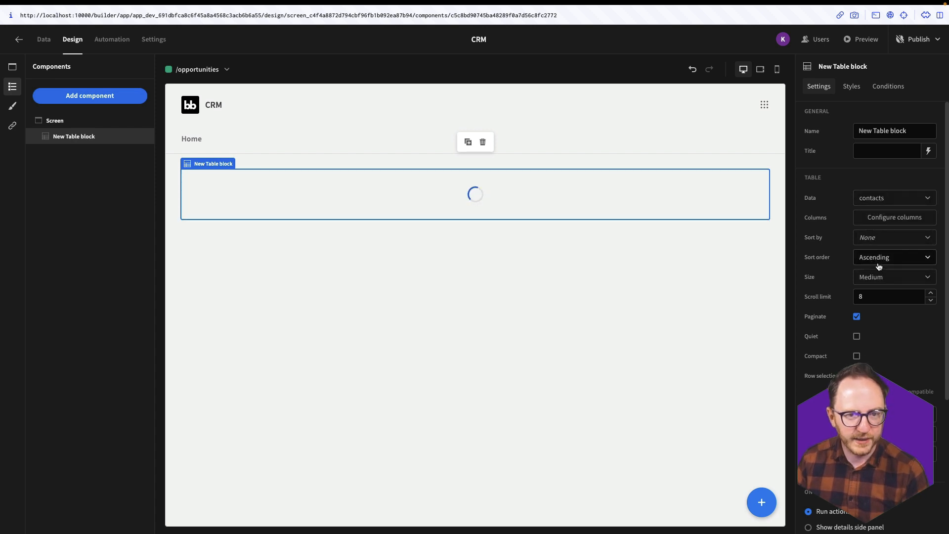
# - Filter the table to rows where status equals In Progress
pyautogui.click(893, 414)
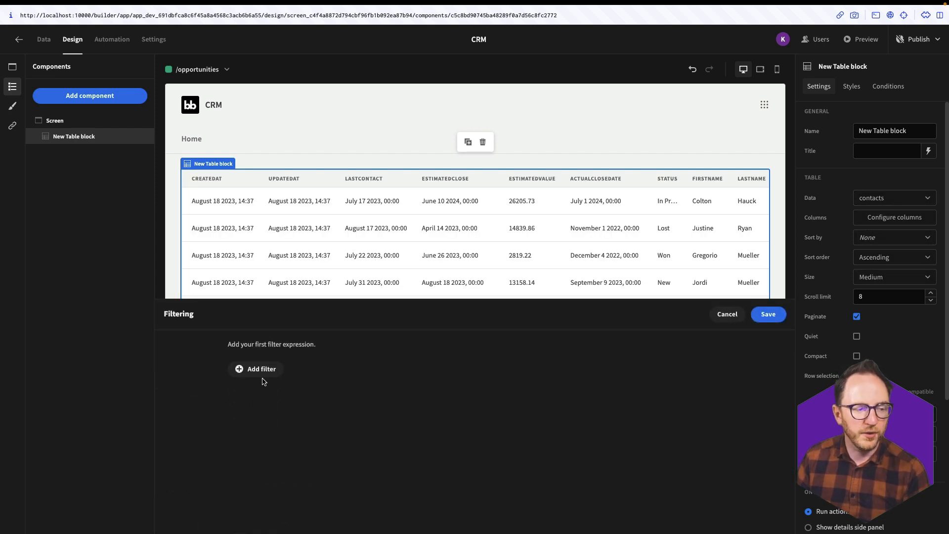
pyautogui.click(262, 370)
pyautogui.click(248, 397)
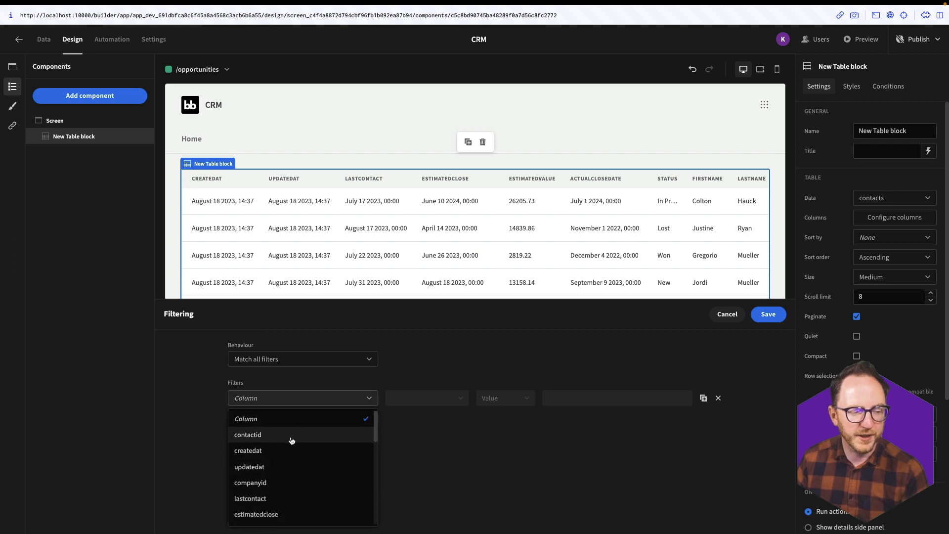
pyautogui.scroll(-5, 277, 470)
pyautogui.scroll(2, 256, 488)
pyautogui.scroll(1, 256, 489)
pyautogui.click(248, 417)
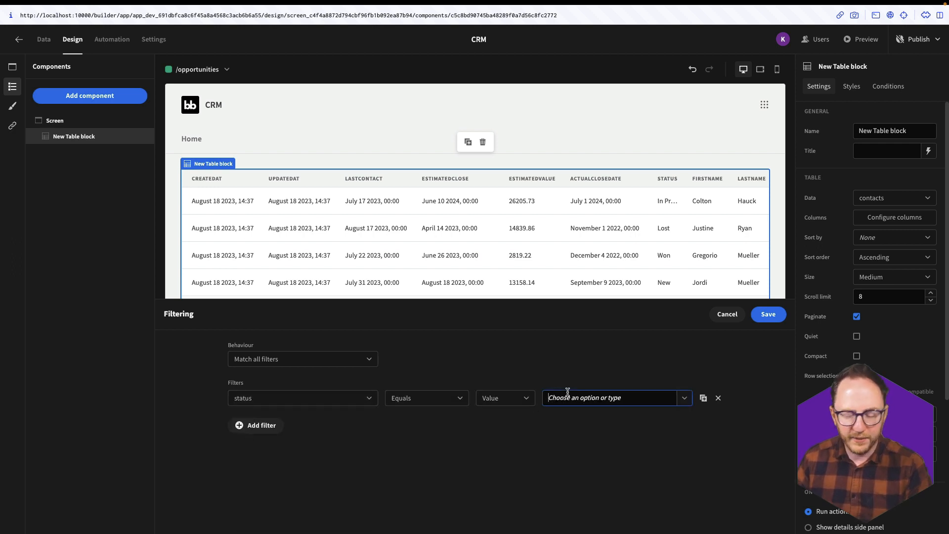
pyautogui.click(567, 391)
pyautogui.write('In Progress')
pyautogui.click(768, 314)
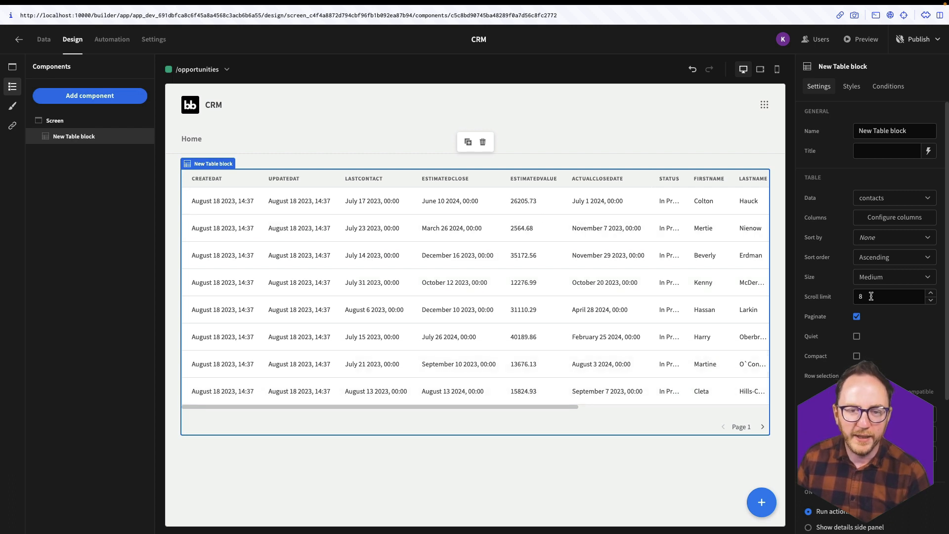
# - Drop createdat, updatedat, actualclosedate and status columns; place firstname and lastname after lastcontact
pyautogui.click(894, 217)
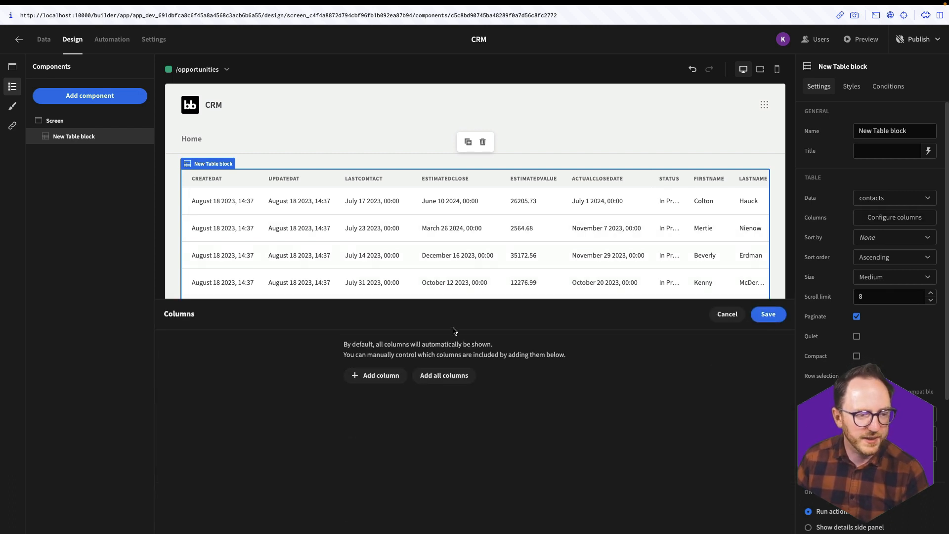
pyautogui.click(425, 375)
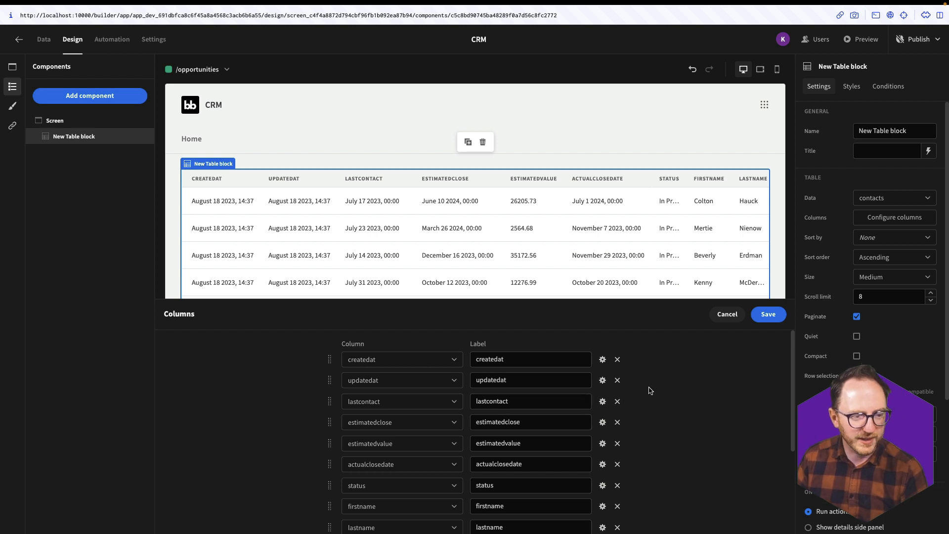
pyautogui.click(618, 359)
pyautogui.click(617, 360)
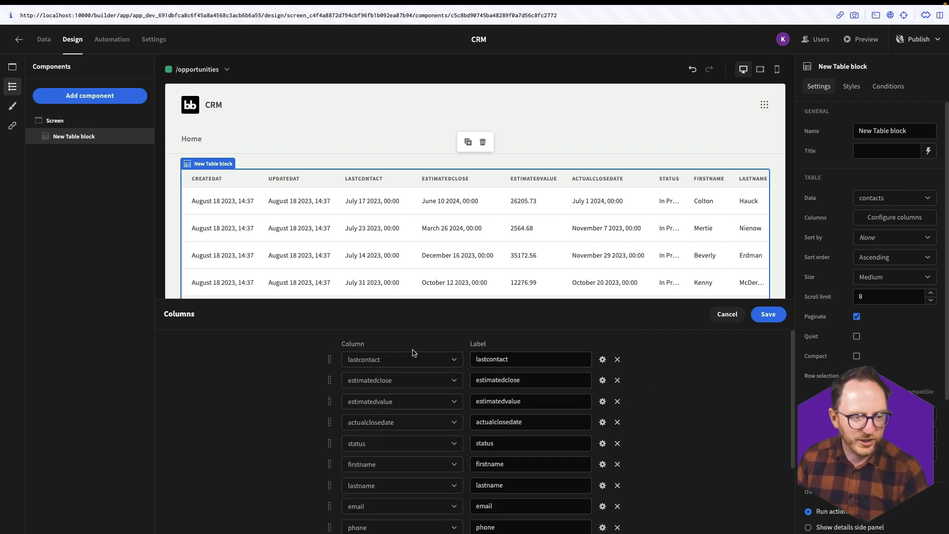
pyautogui.scroll(-1, 445, 391)
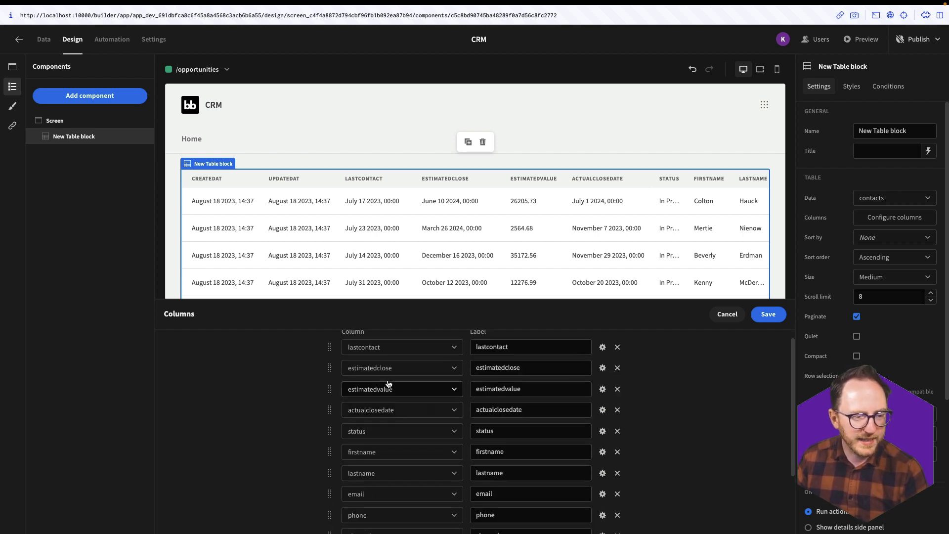
pyautogui.click(617, 409)
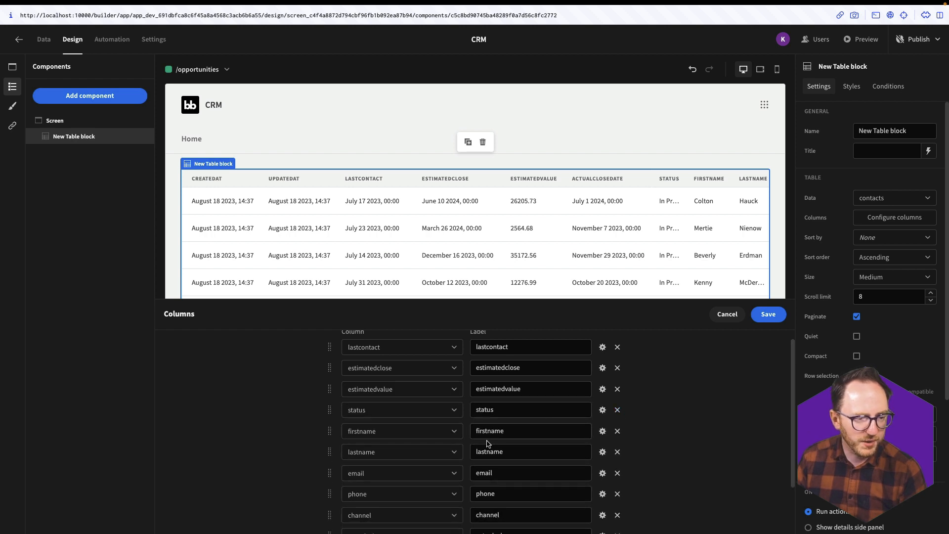
pyautogui.scroll(-4, 487, 443)
pyautogui.scroll(5, 424, 491)
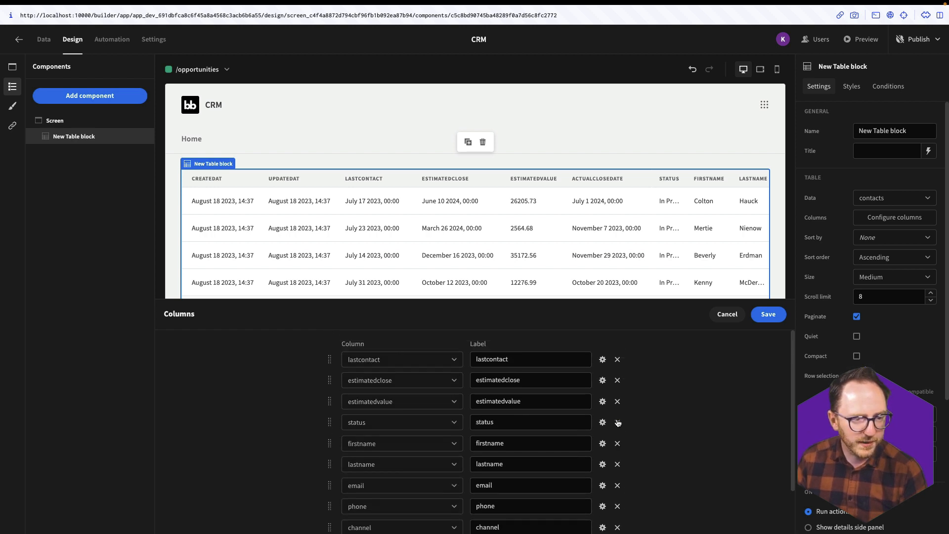
pyautogui.click(617, 422)
pyautogui.moveTo(326, 423); pyautogui.dragTo(330, 380)
pyautogui.moveTo(330, 443); pyautogui.dragTo(327, 401)
pyautogui.click(768, 314)
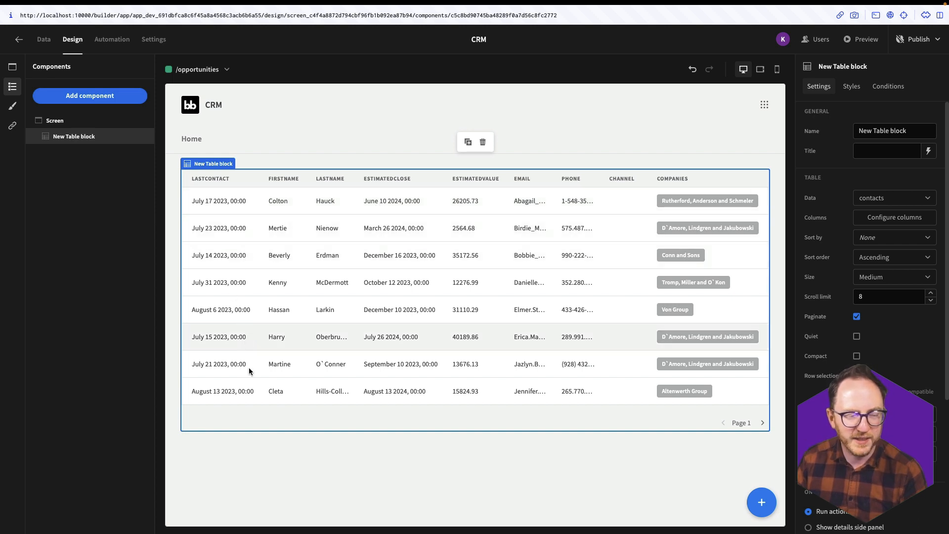
# - Remove updatedat from the side panel form, move firstname higher, then preview the app
pyautogui.scroll(-5, 857, 344)
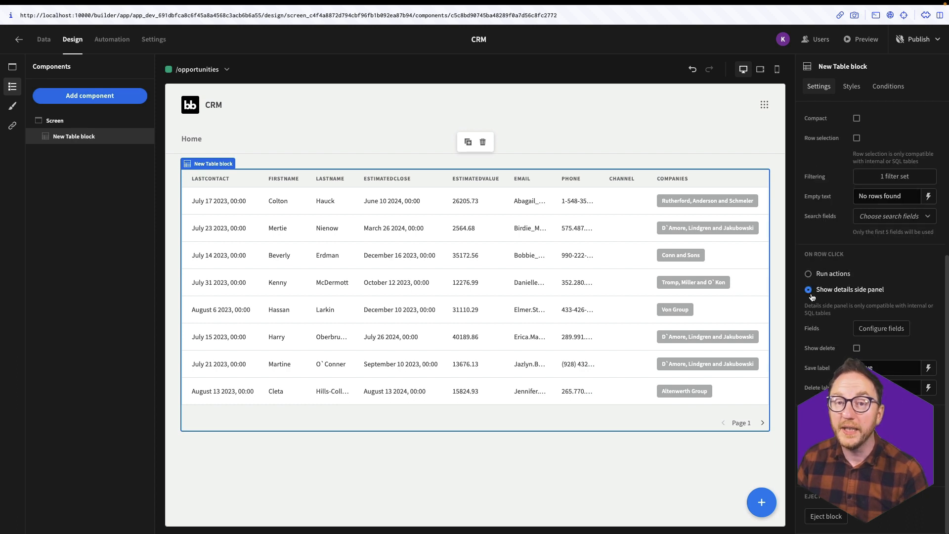
pyautogui.click(872, 331)
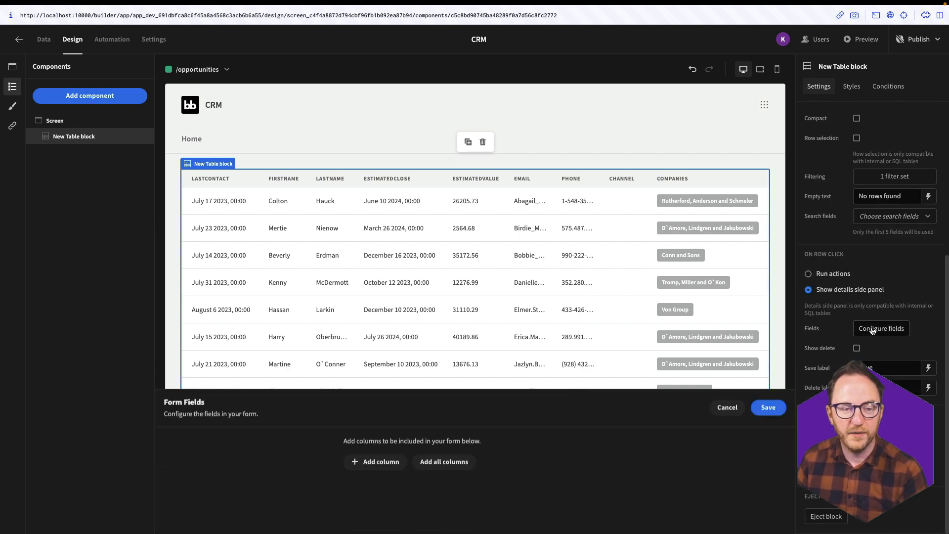
pyautogui.scroll(-2, 569, 417)
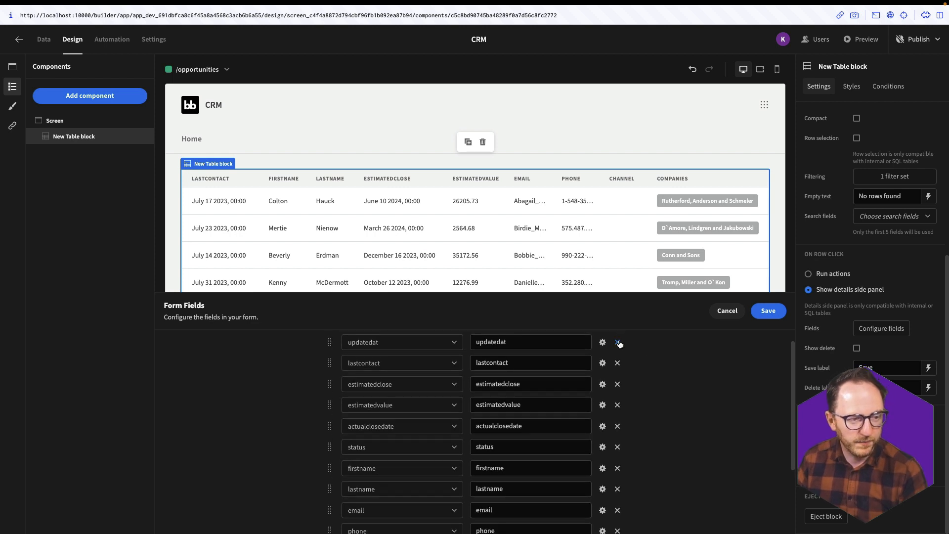
pyautogui.click(617, 342)
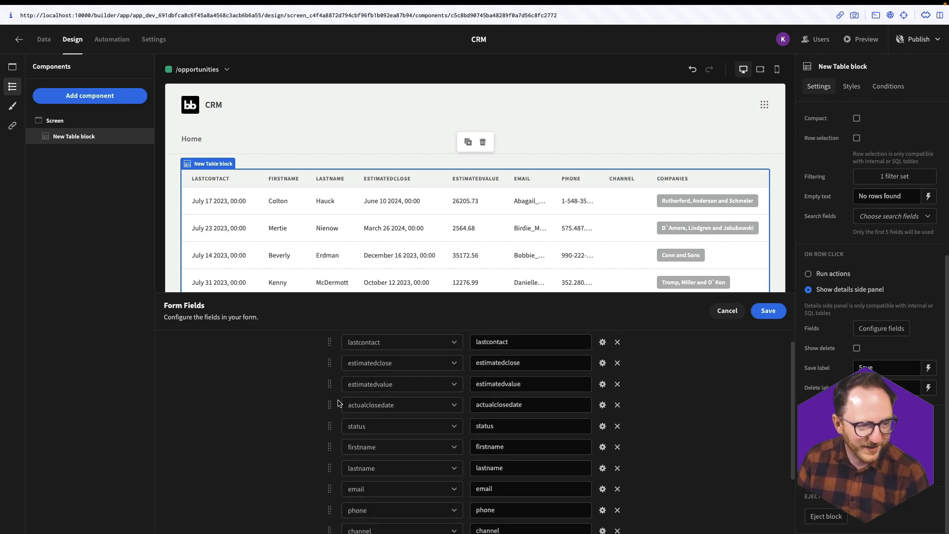
pyautogui.scroll(-1, 337, 403)
pyautogui.moveTo(330, 435); pyautogui.dragTo(333, 372)
pyautogui.click(767, 310)
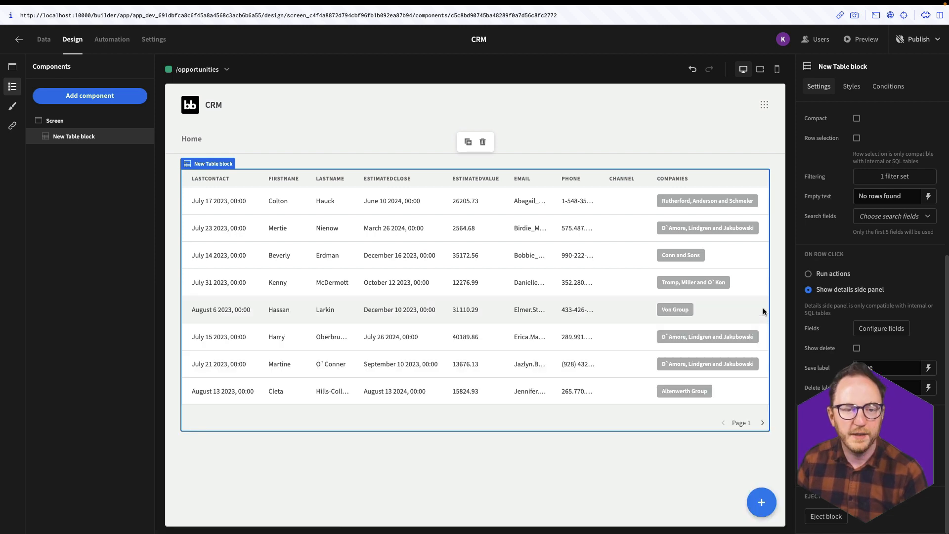
pyautogui.click(865, 36)
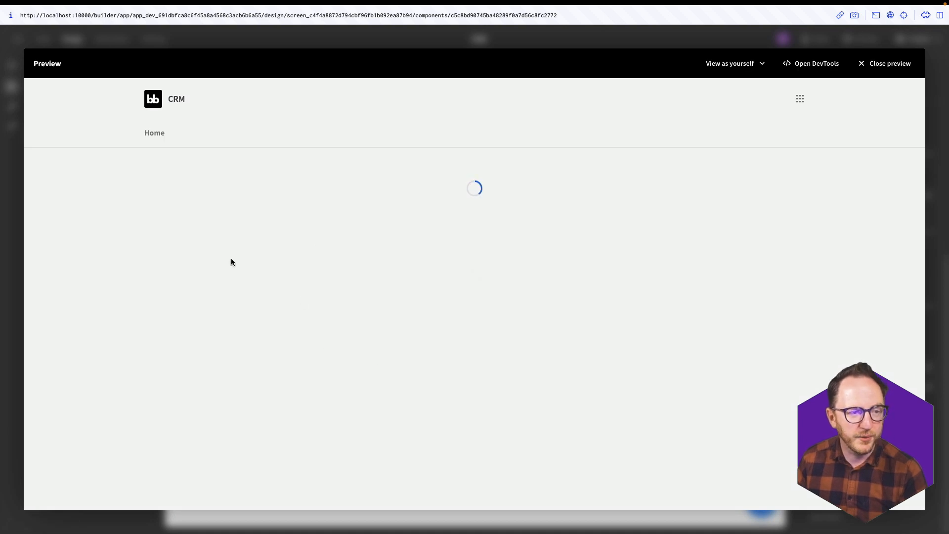
# - In preview, set the first contact's lastcontact to 18 August 2023 and status Lost, then sort by last contact
pyautogui.click(257, 207)
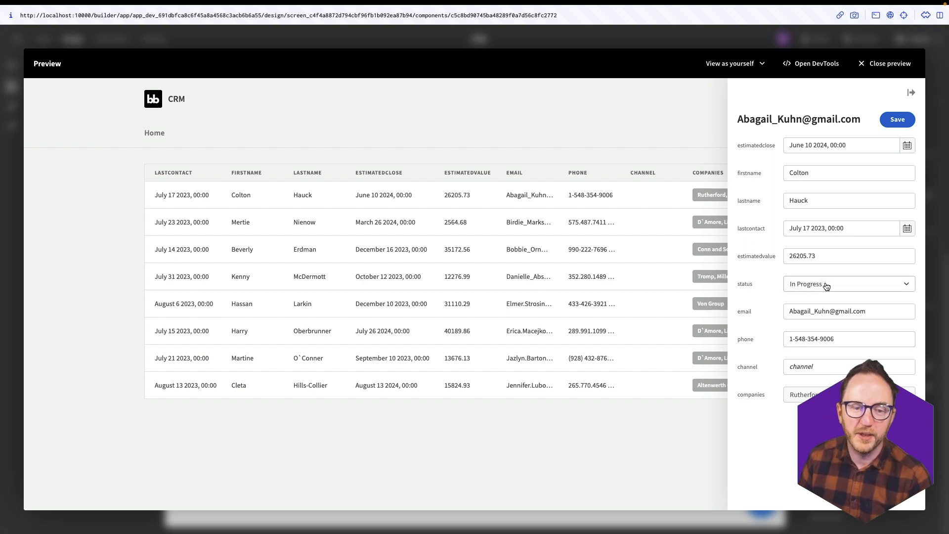
pyautogui.click(862, 232)
pyautogui.click(891, 245)
pyautogui.click(866, 317)
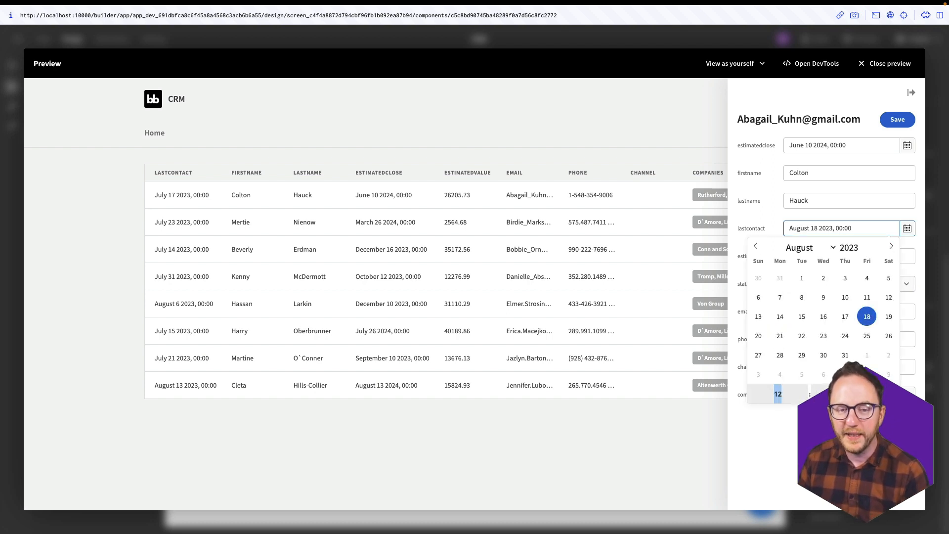
pyautogui.click(805, 282)
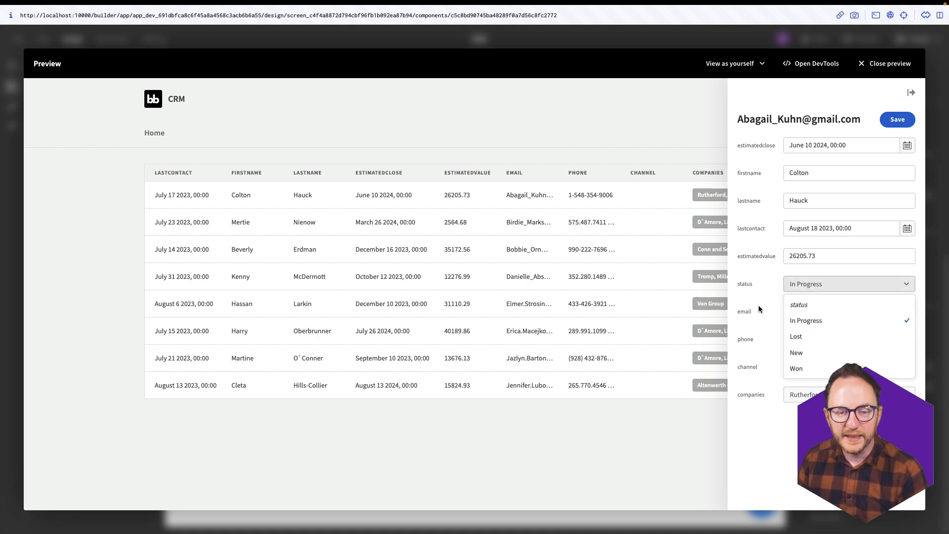
pyautogui.click(825, 343)
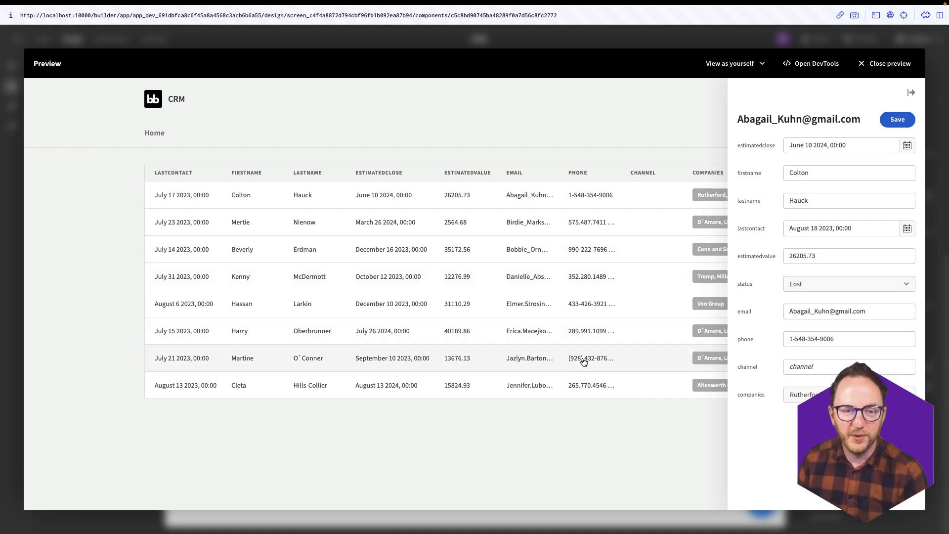
pyautogui.click(896, 119)
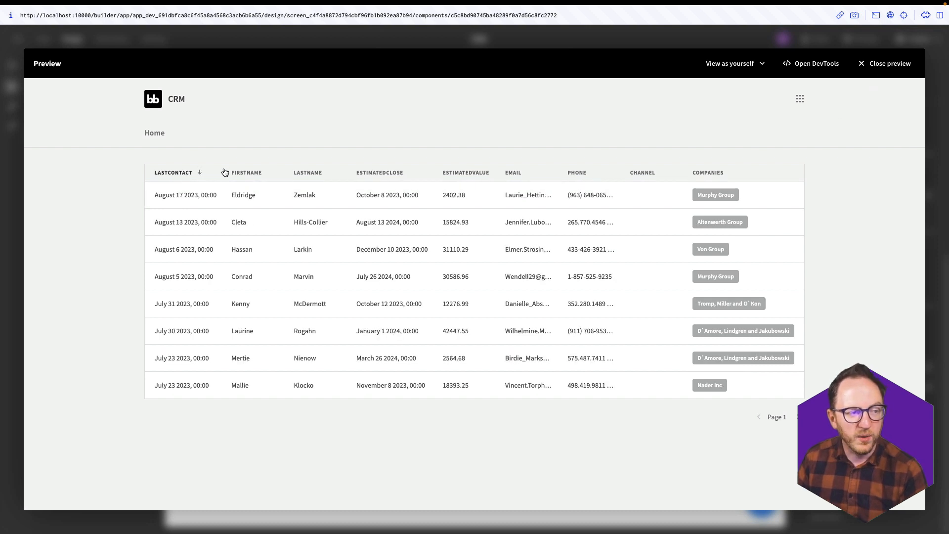
pyautogui.click(178, 176)
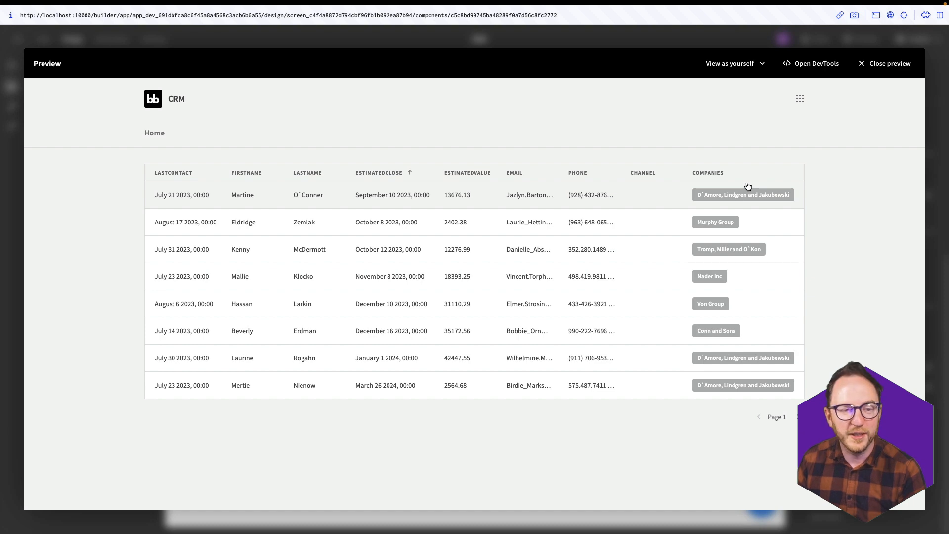
pyautogui.press('Escape')
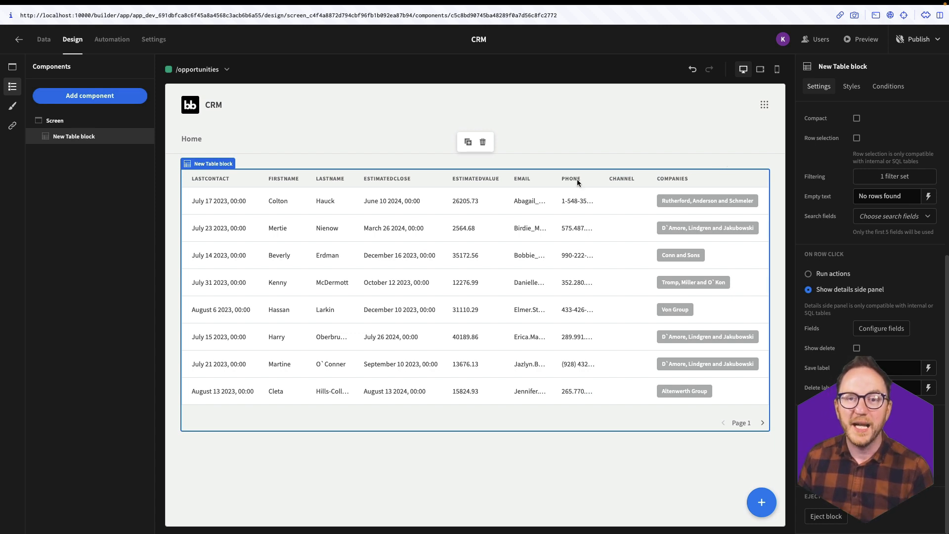
# - Create a new PostgreSQL query named AvgAndTotalValue
pyautogui.click(44, 39)
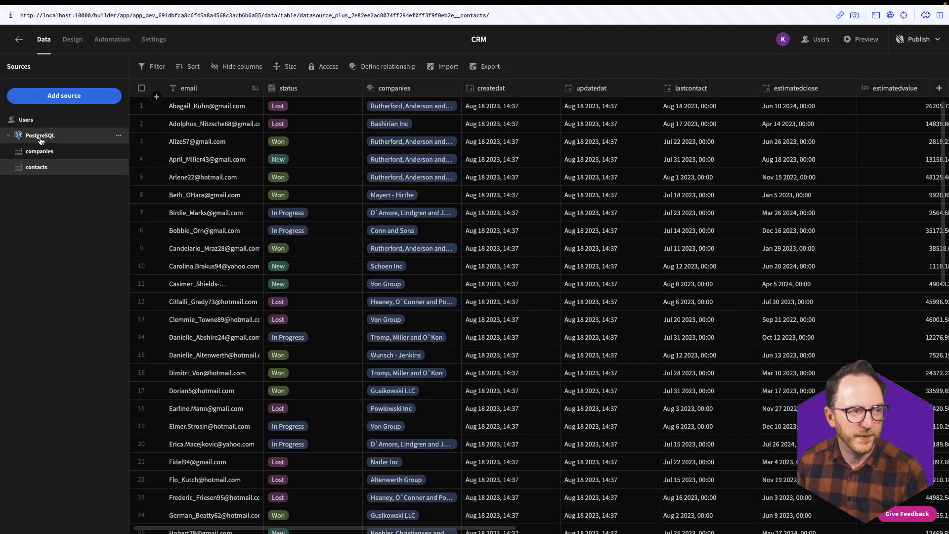
pyautogui.click(42, 135)
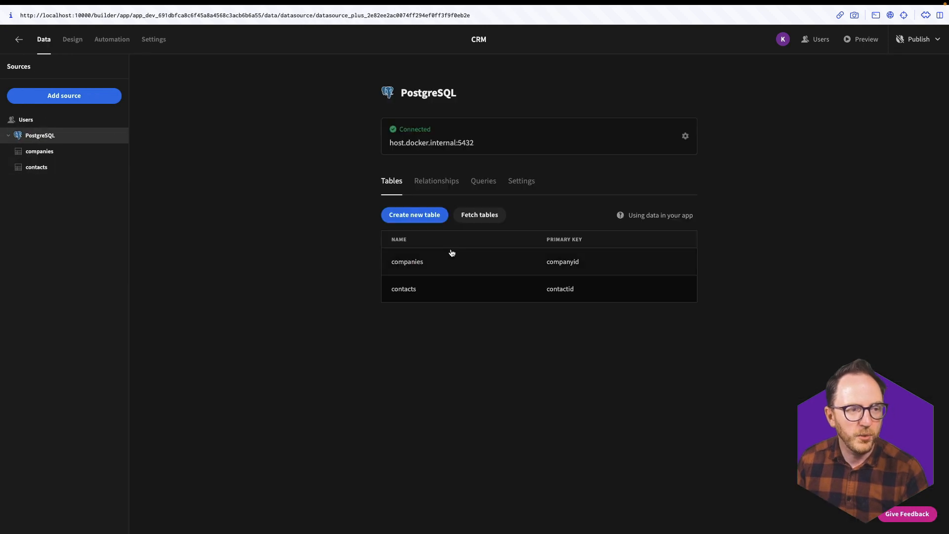
pyautogui.click(484, 183)
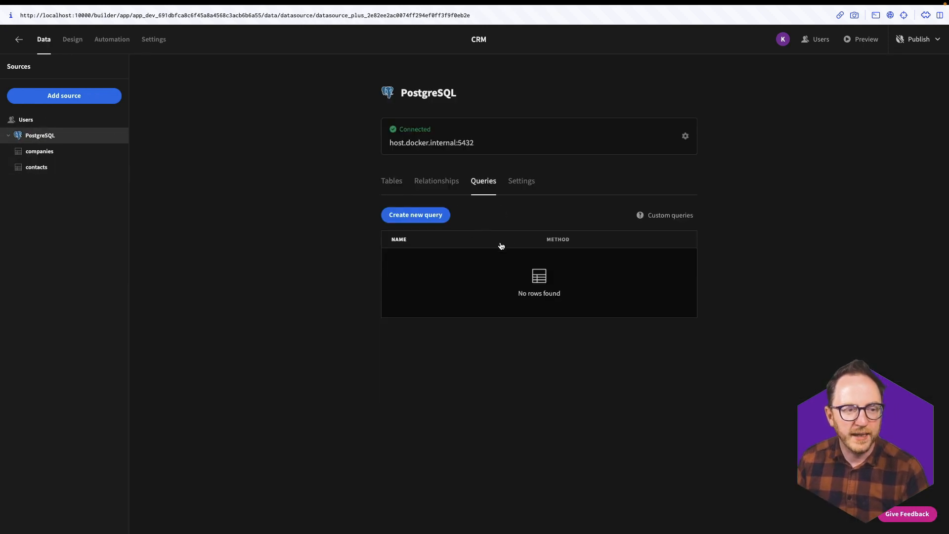
pyautogui.click(432, 216)
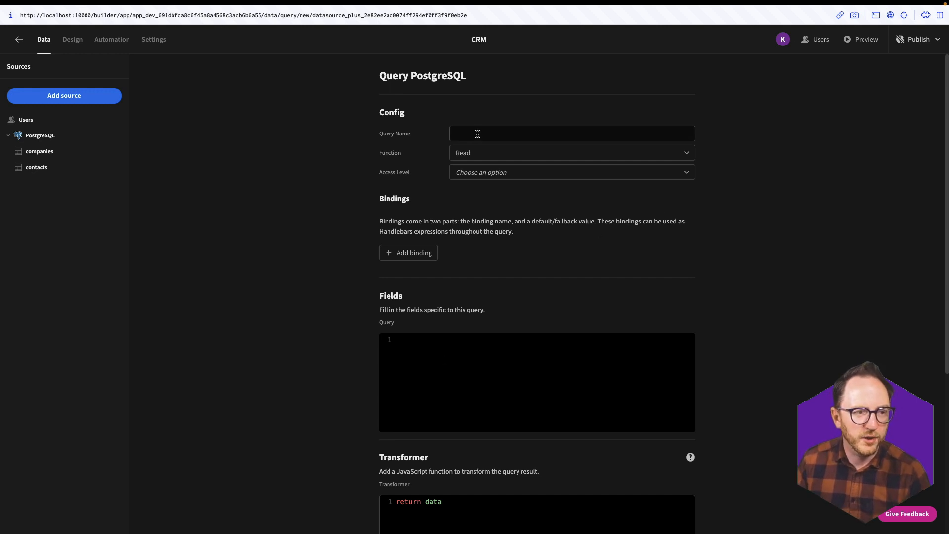
pyautogui.write('Avg')
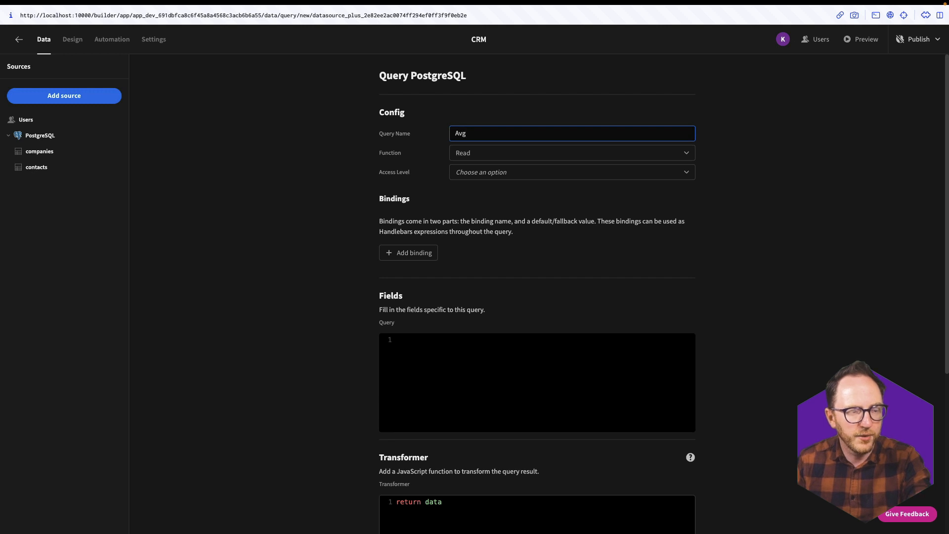
pyautogui.write('AndTotal')
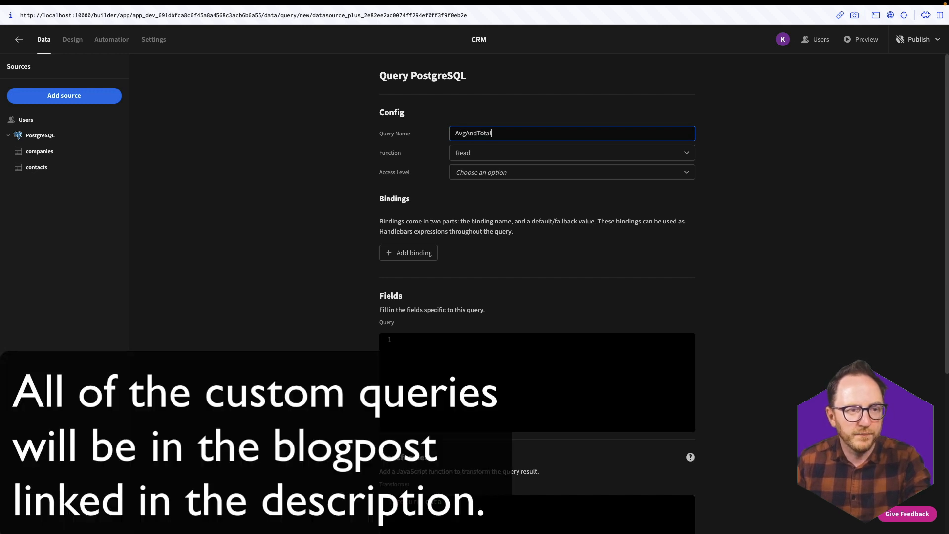
# - Write SQL selecting SUM(EstimatedValue) AS TotalEstimatedValue and AVG(EstimatedValue) AS AvgEstimatedValue from Contacts
pyautogui.scroll(-2, 473, 351)
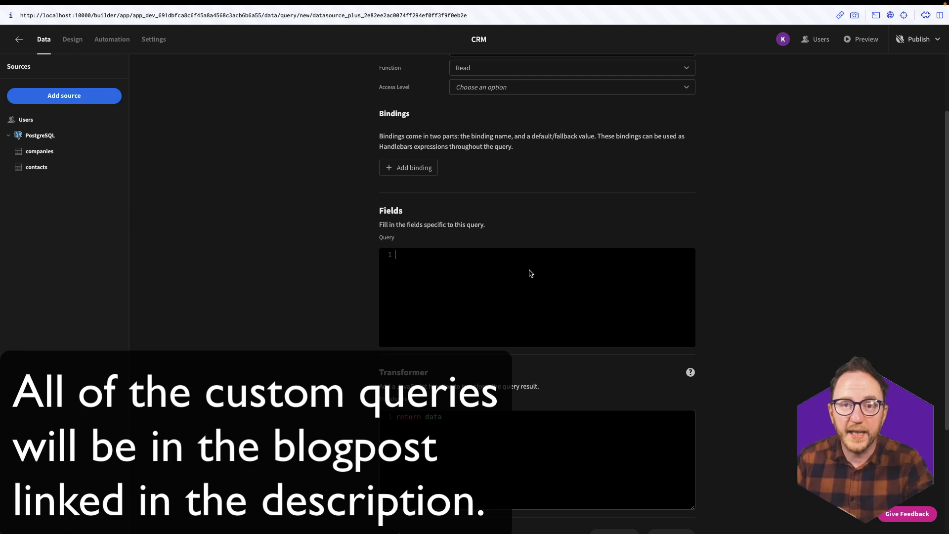
pyautogui.write('SELECT')
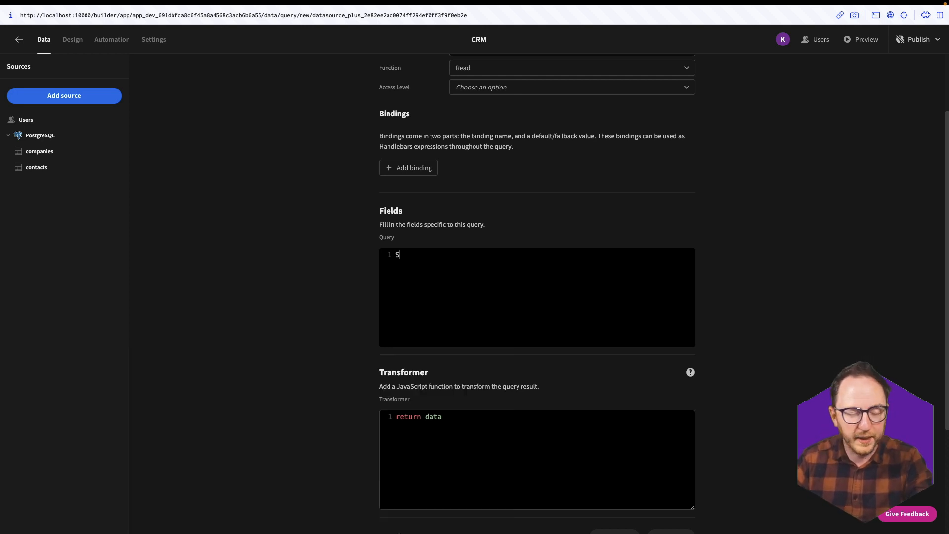
pyautogui.press('Return')
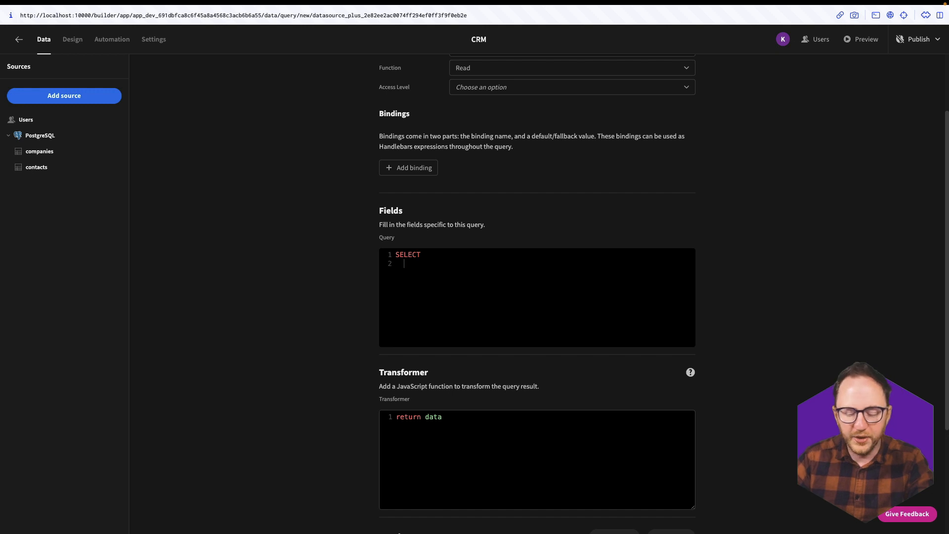
pyautogui.write('SUM(')
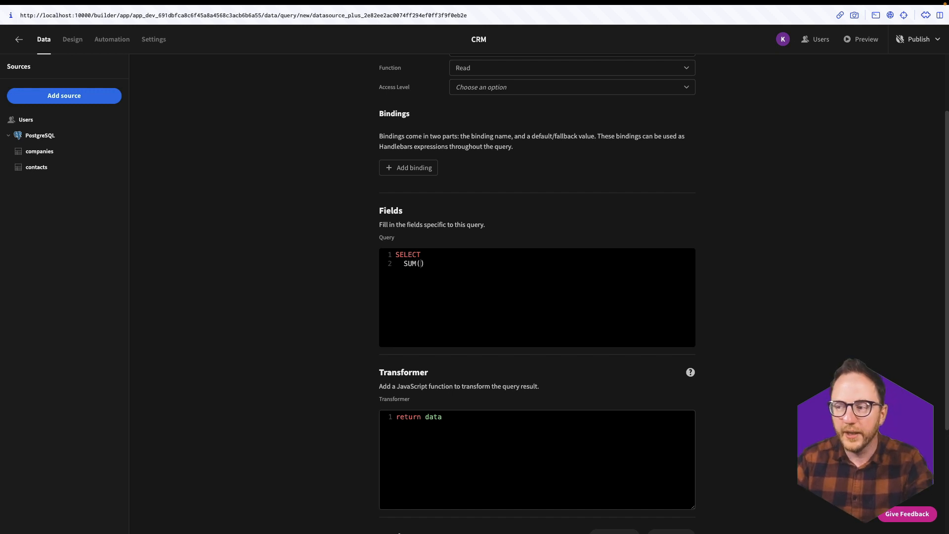
pyautogui.write('Estimate')
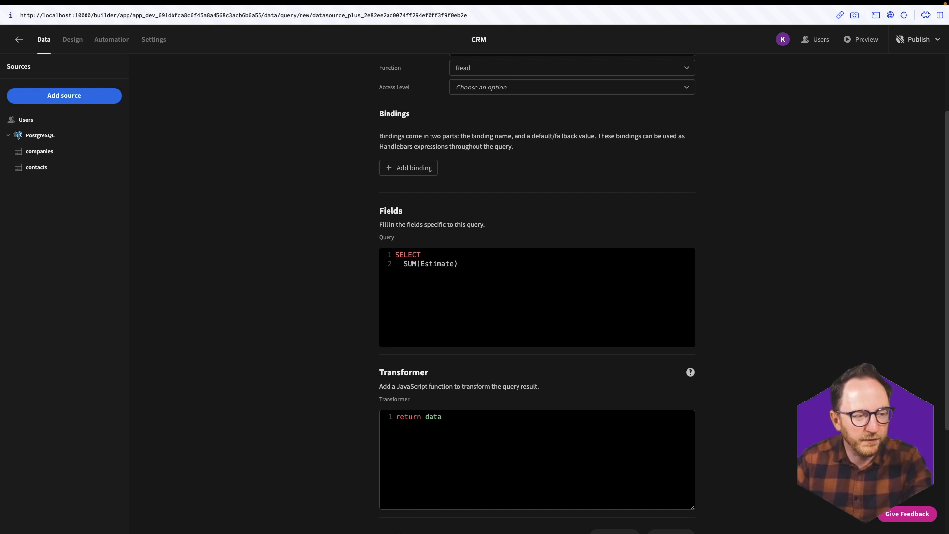
pyautogui.write('dValue)')
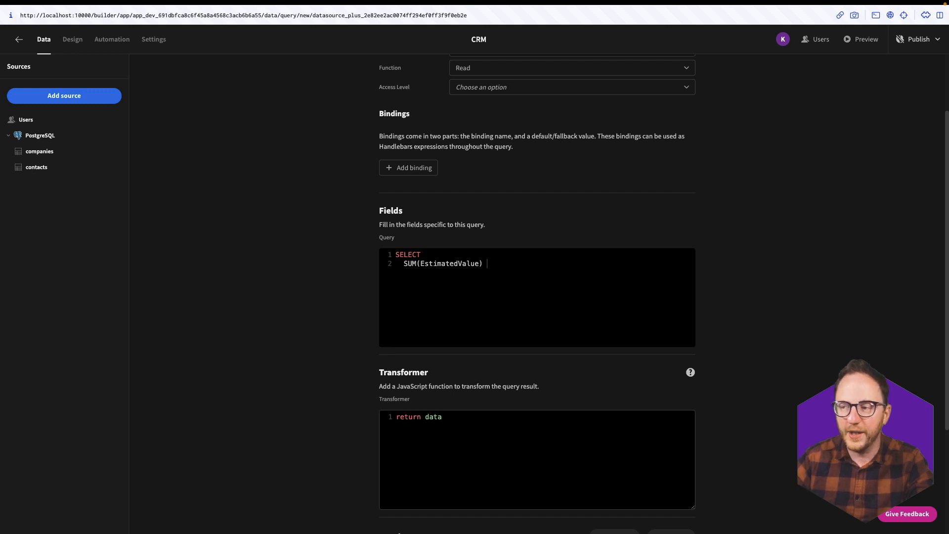
pyautogui.write(' AS Total')
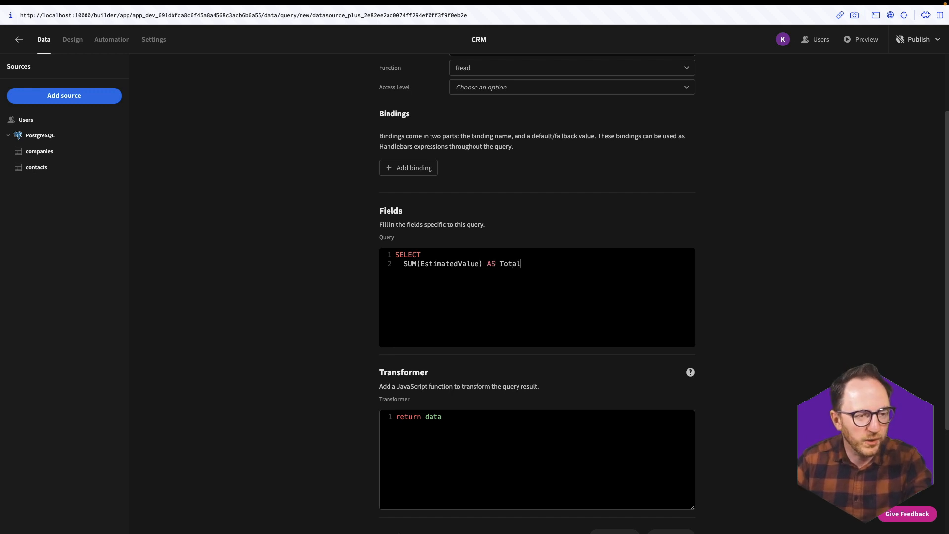
pyautogui.write('EstimatedValue,')
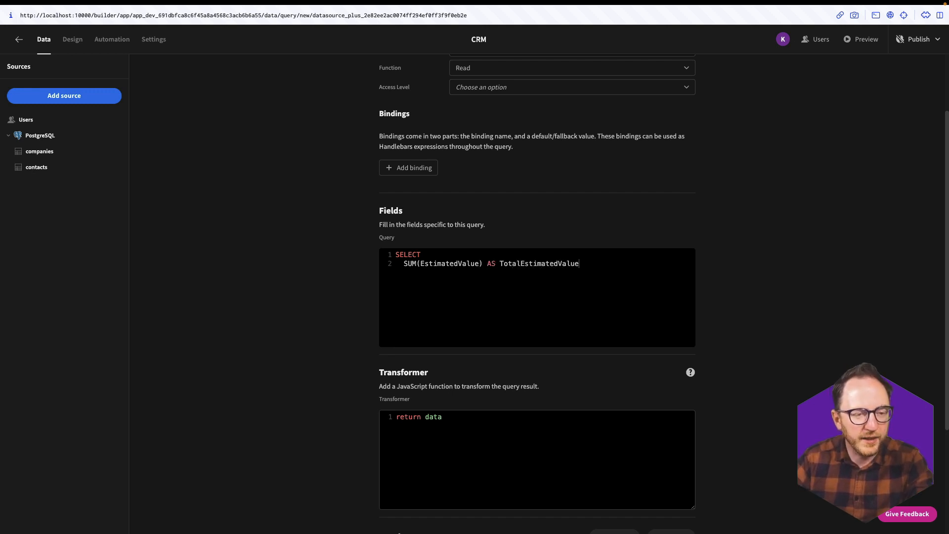
pyautogui.press('Return')
pyautogui.write('AVG')
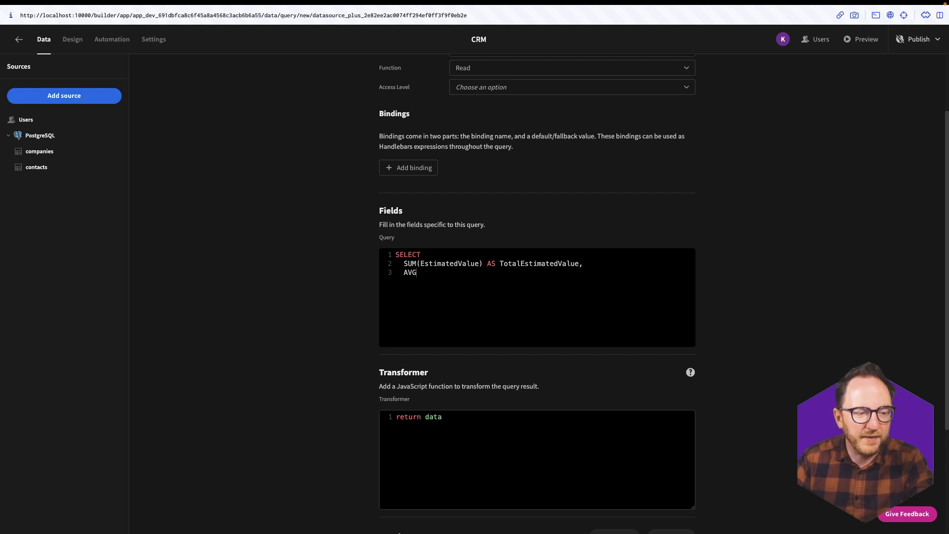
pyautogui.write('(EstimatedValue)')
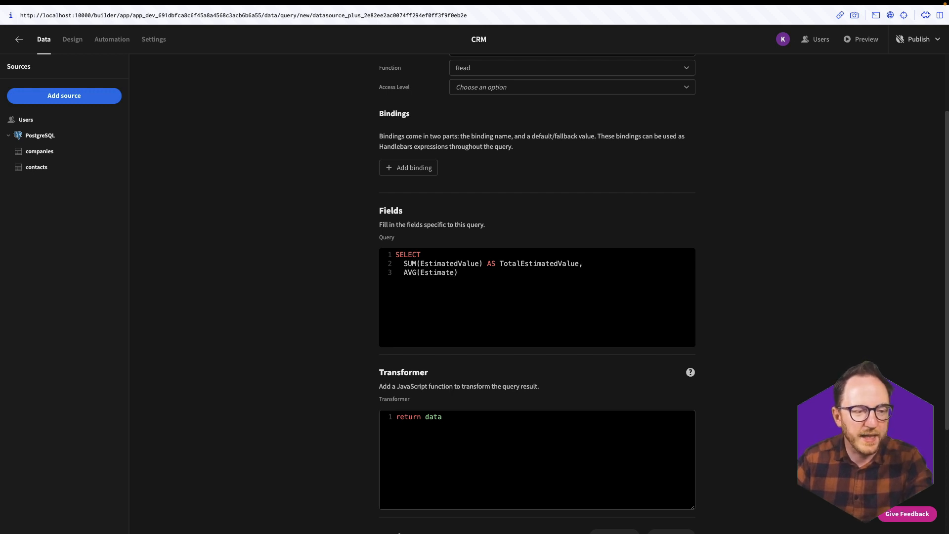
pyautogui.write(' AS AvgE')
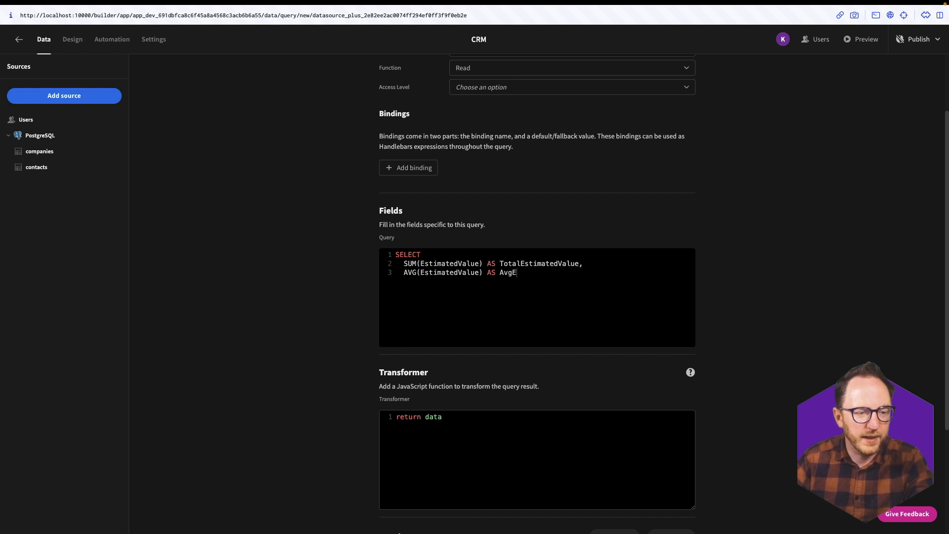
pyautogui.write('stimated')
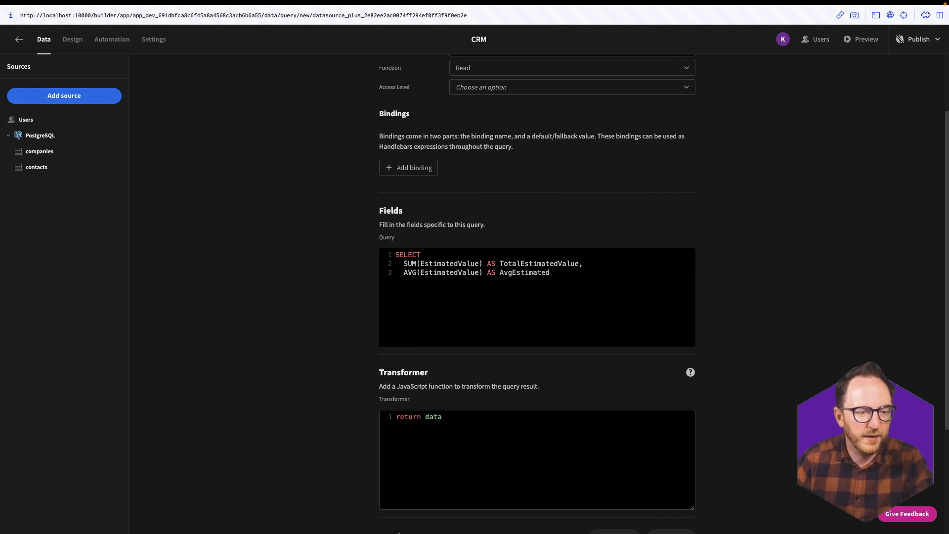
pyautogui.write('Value ')
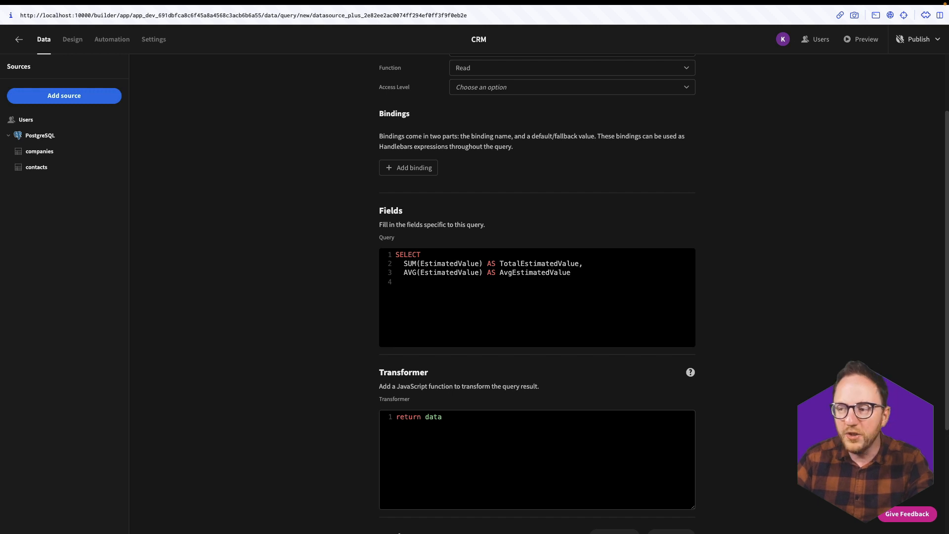
pyautogui.write('FROM   ')
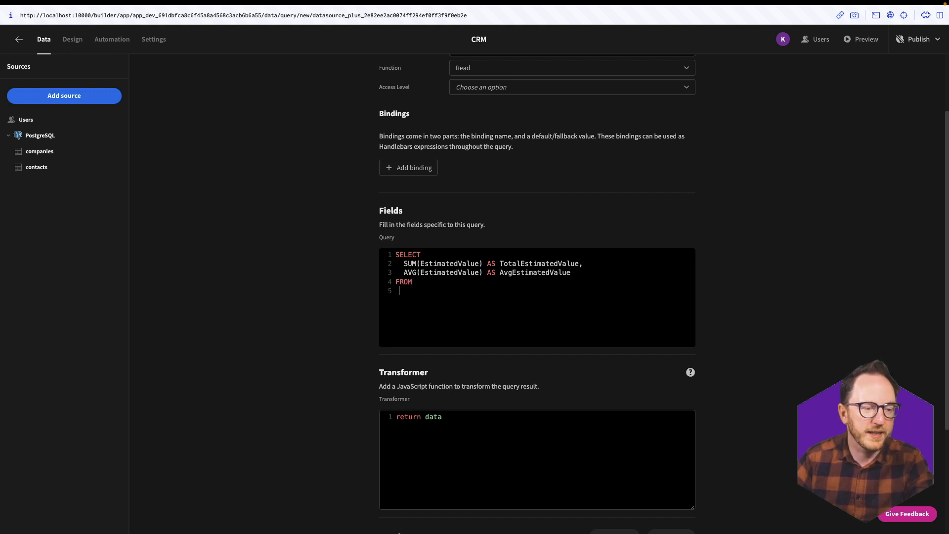
pyautogui.write('Contacts')
# - Run the query, which returns a 1258668.1 total, and save it
pyautogui.scroll(-3, 675, 386)
pyautogui.click(673, 382)
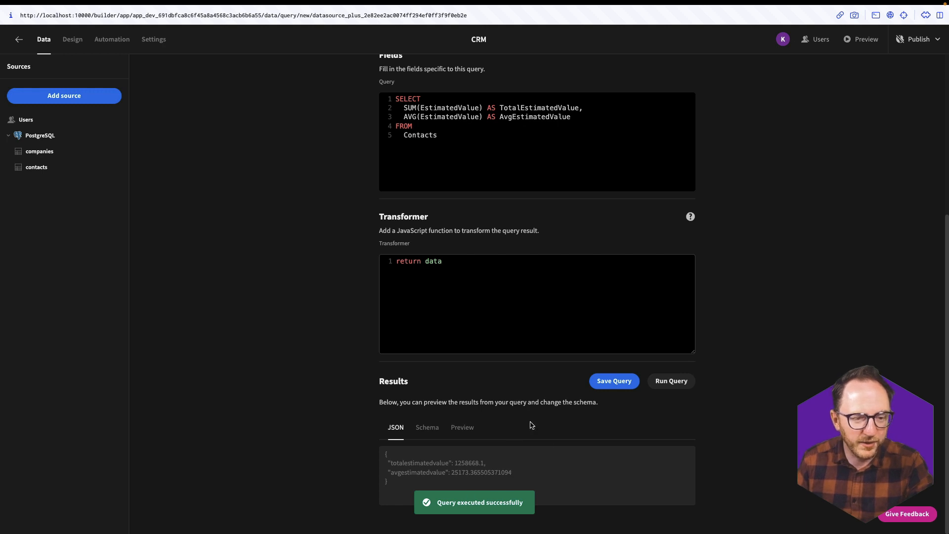
pyautogui.click(614, 380)
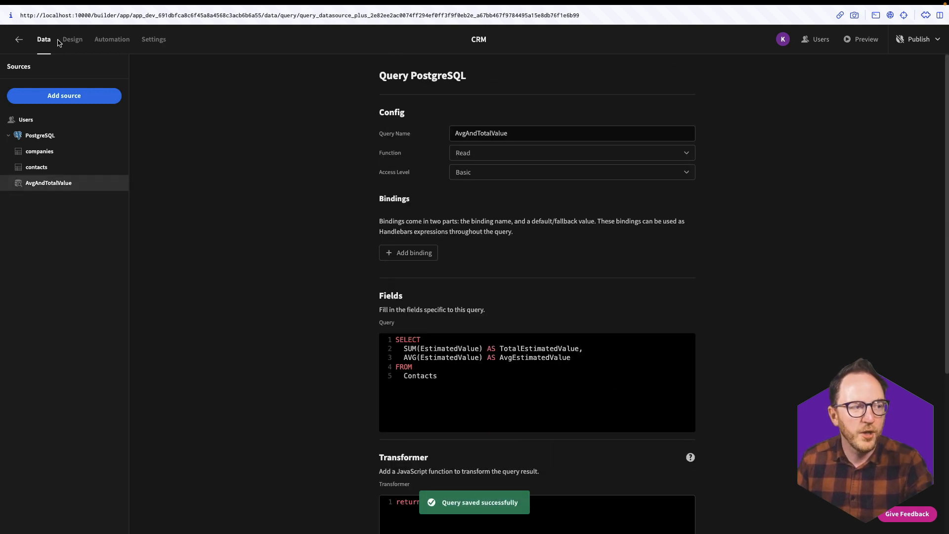
pyautogui.click(72, 39)
# - Add a cards block above the table, fed by the AvgAndTotalValue query
pyautogui.click(89, 102)
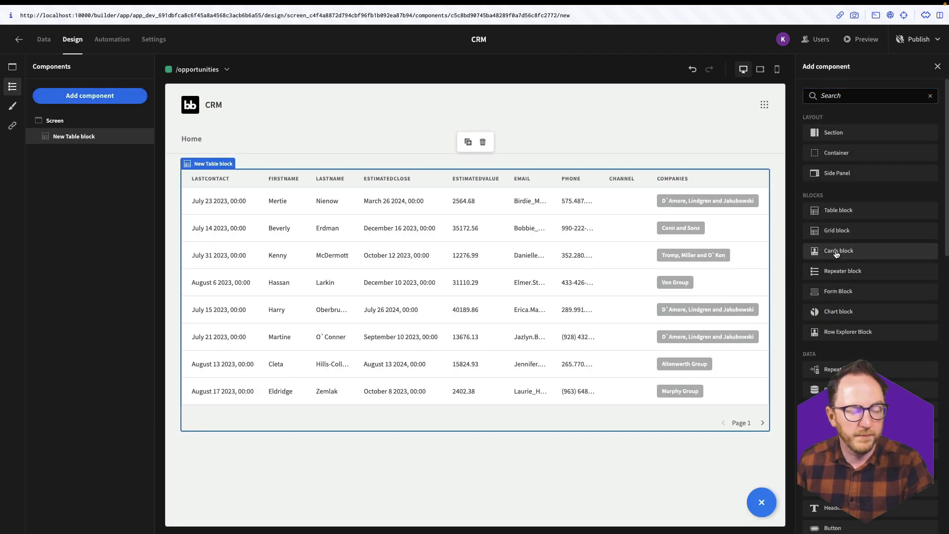
pyautogui.click(836, 252)
pyautogui.moveTo(74, 153); pyautogui.dragTo(70, 140)
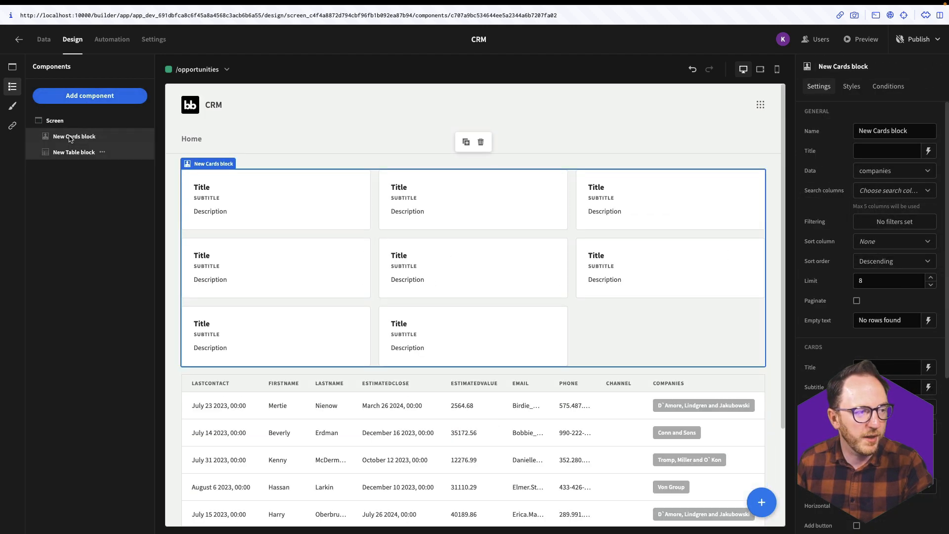
pyautogui.click(874, 171)
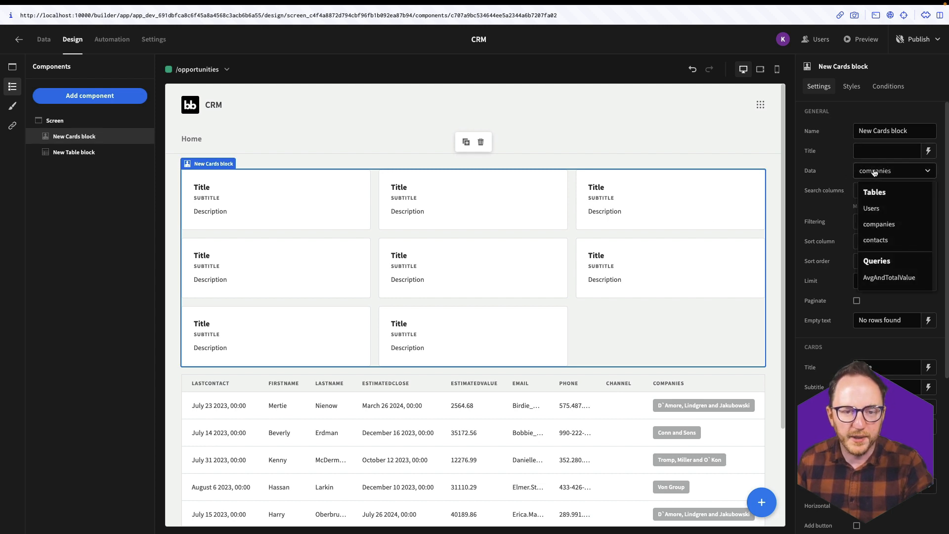
pyautogui.click(875, 277)
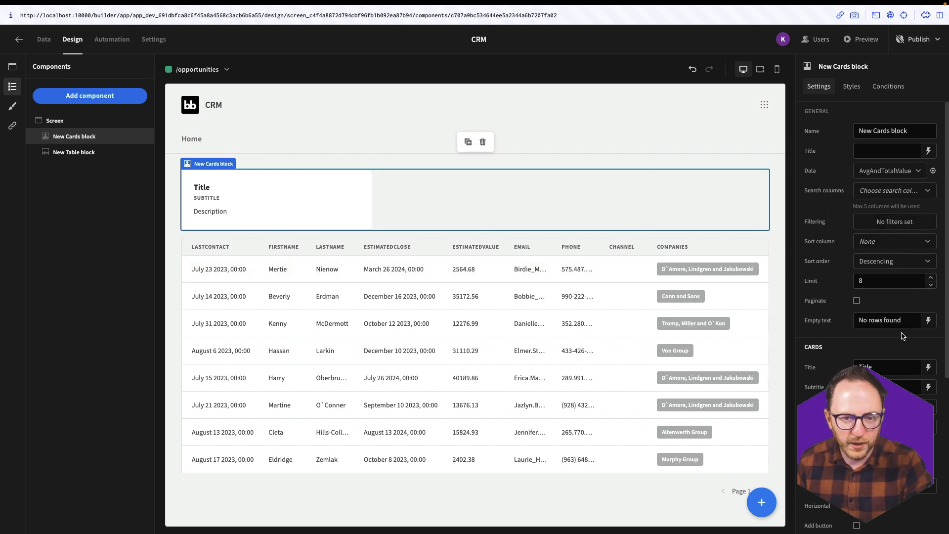
# - Bind the card title to totalestimatedvalue and set the subtitle to 'Total Estimated Value'
pyautogui.click(928, 372)
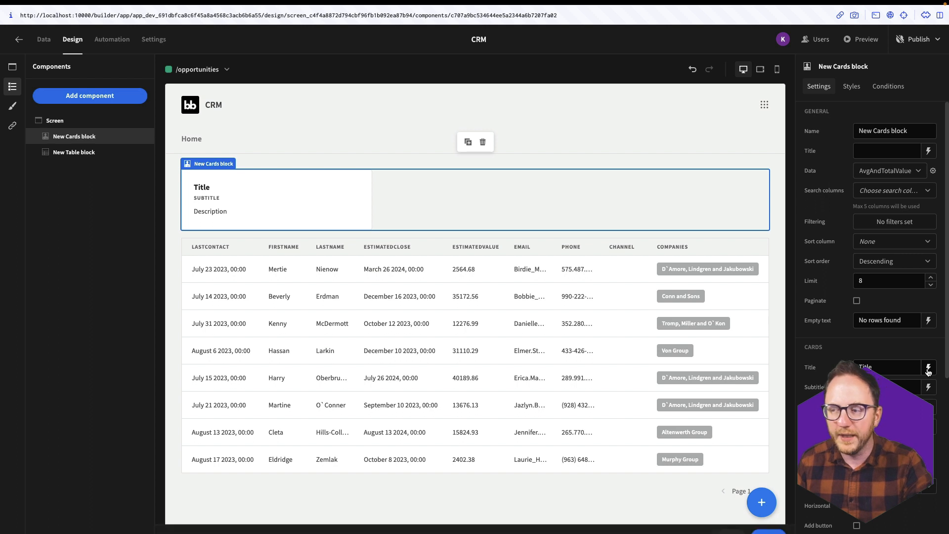
pyautogui.click(240, 377)
pyautogui.press('super+a')
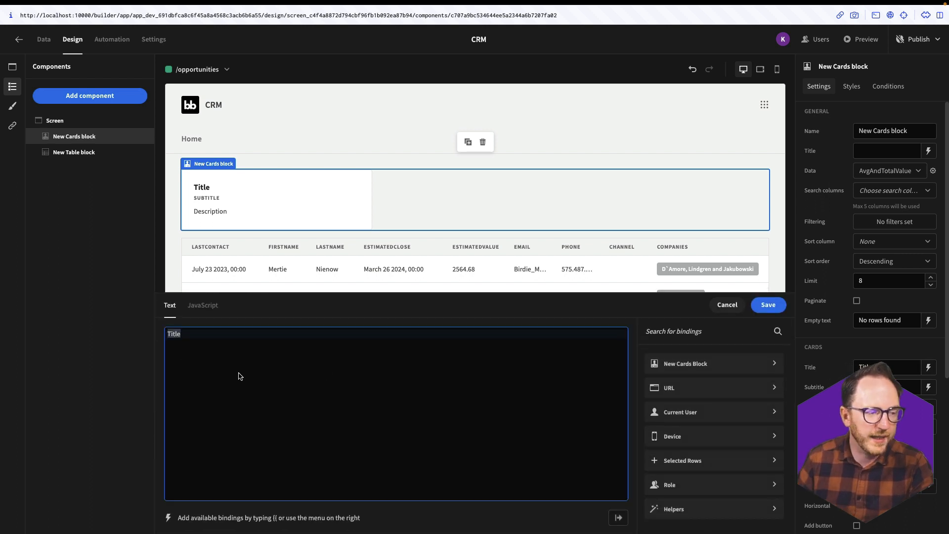
pyautogui.press('BackSpace')
pyautogui.click(667, 365)
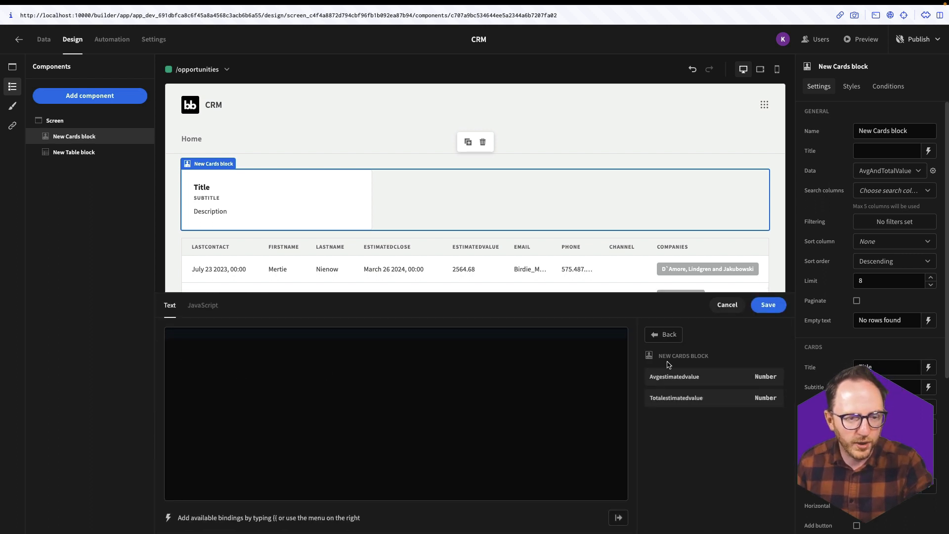
pyautogui.click(650, 402)
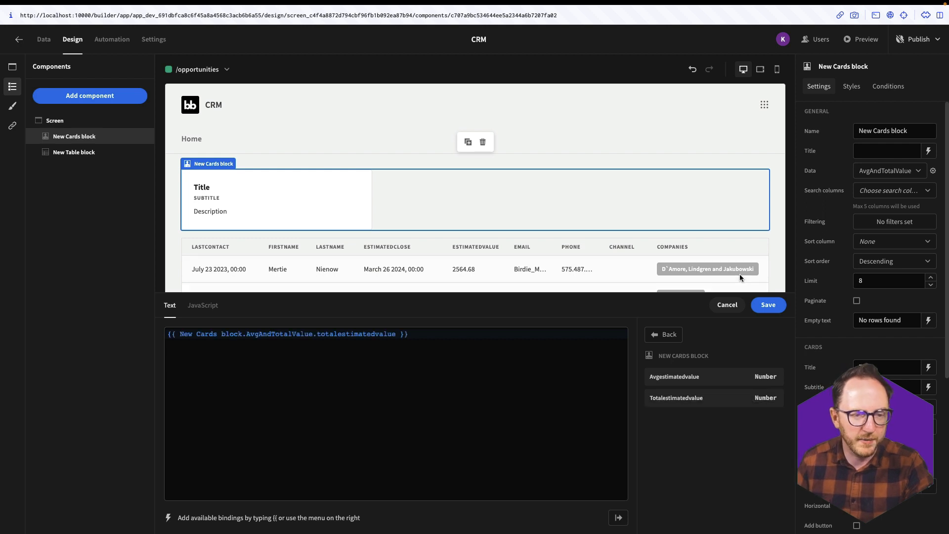
pyautogui.click(768, 303)
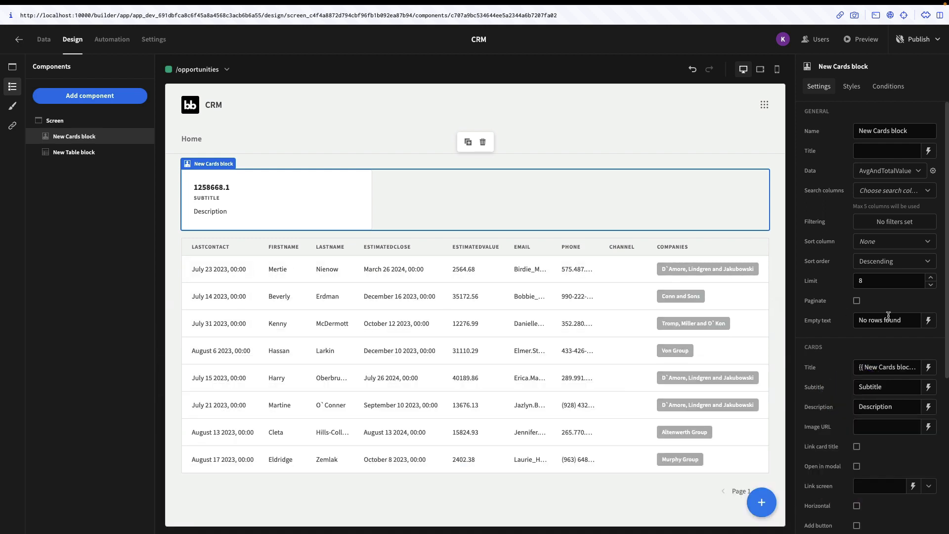
pyautogui.doubleClick(898, 387)
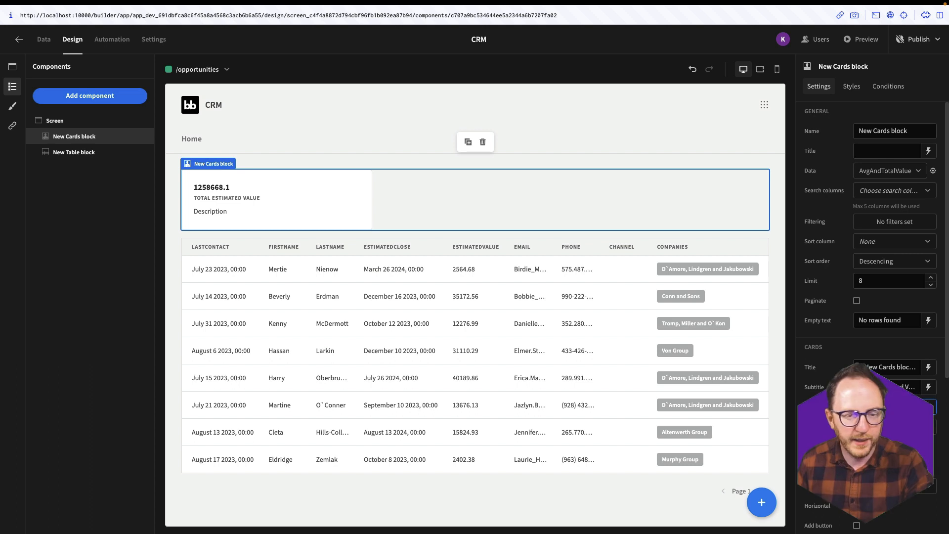
# - Format the title binding as £ with toFixed 2, showing £1258668.10
pyautogui.click(928, 366)
pyautogui.click(380, 335)
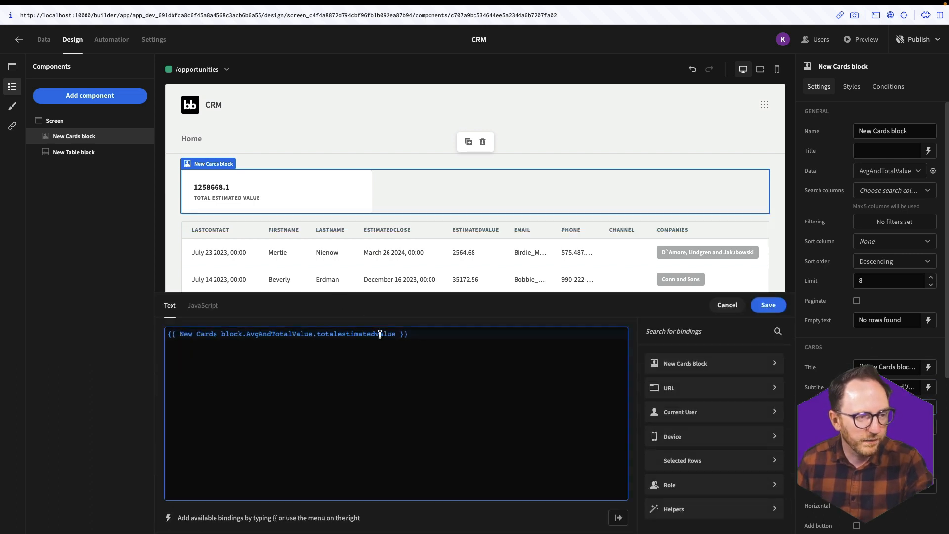
pyautogui.press('End')
pyautogui.write('£')
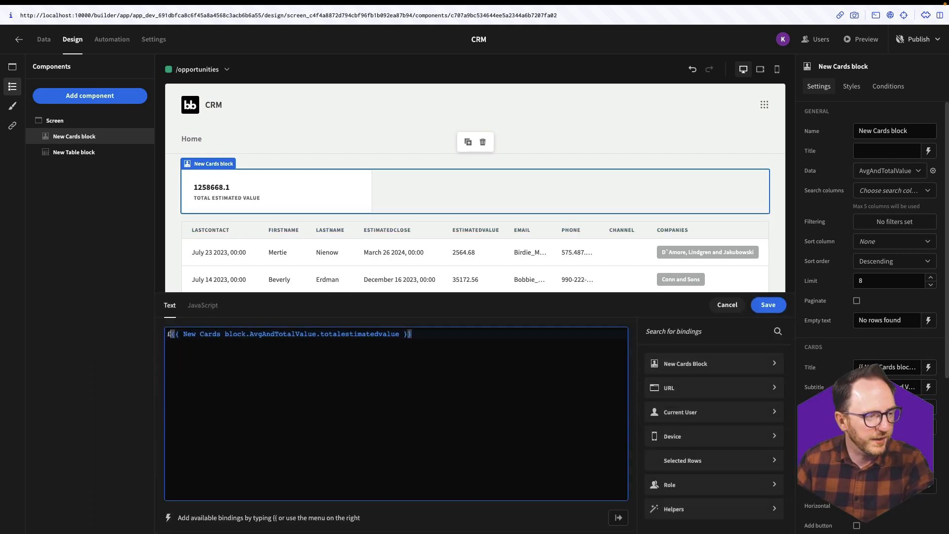
pyautogui.click(183, 334)
pyautogui.write('toFixe')
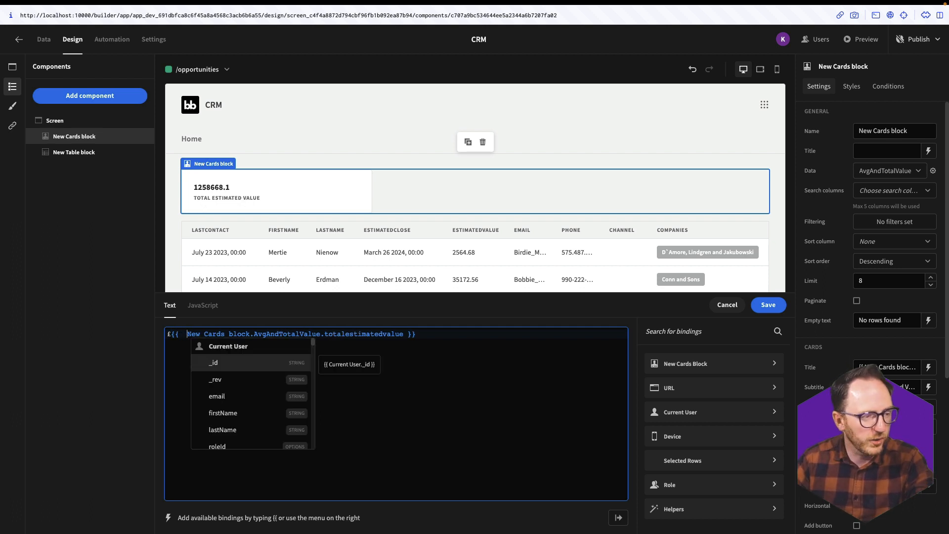
pyautogui.write('d')
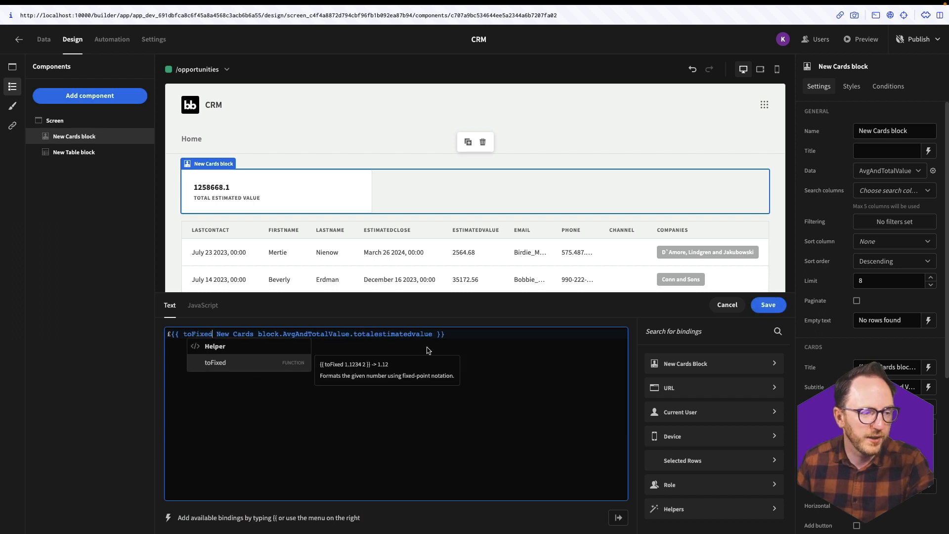
pyautogui.click(432, 334)
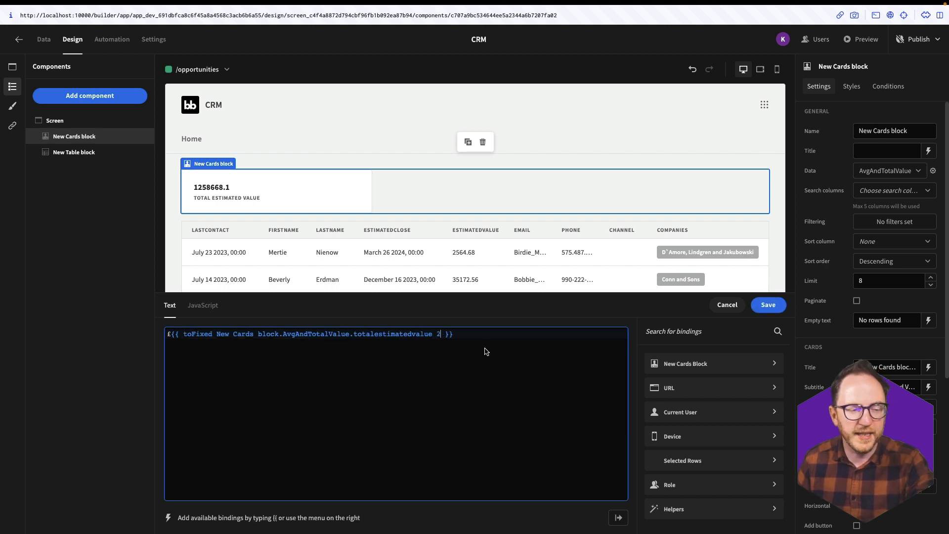
pyautogui.write('2')
pyautogui.click(773, 310)
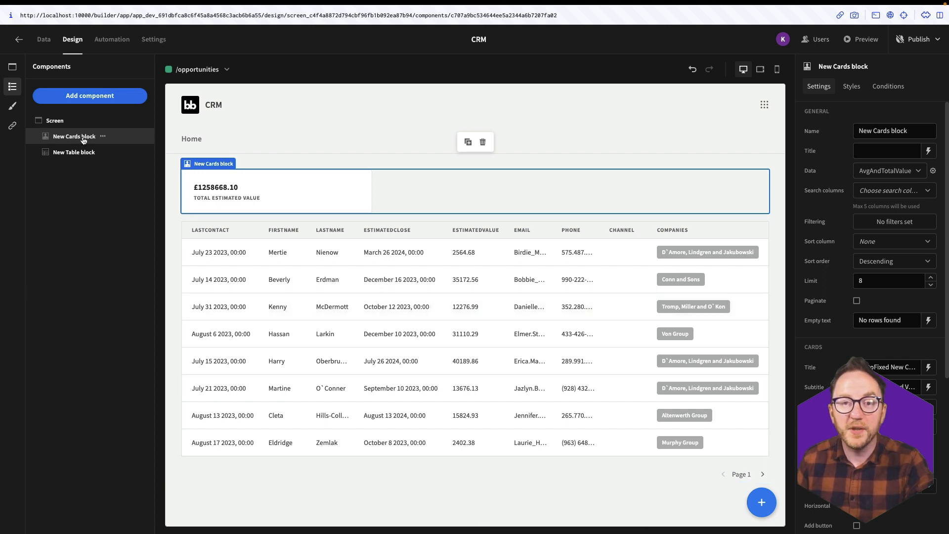
# - Rename the cards block to TotalValueBlock and duplicate it
pyautogui.tripleClick(889, 129)
pyautogui.write('TotalValue')
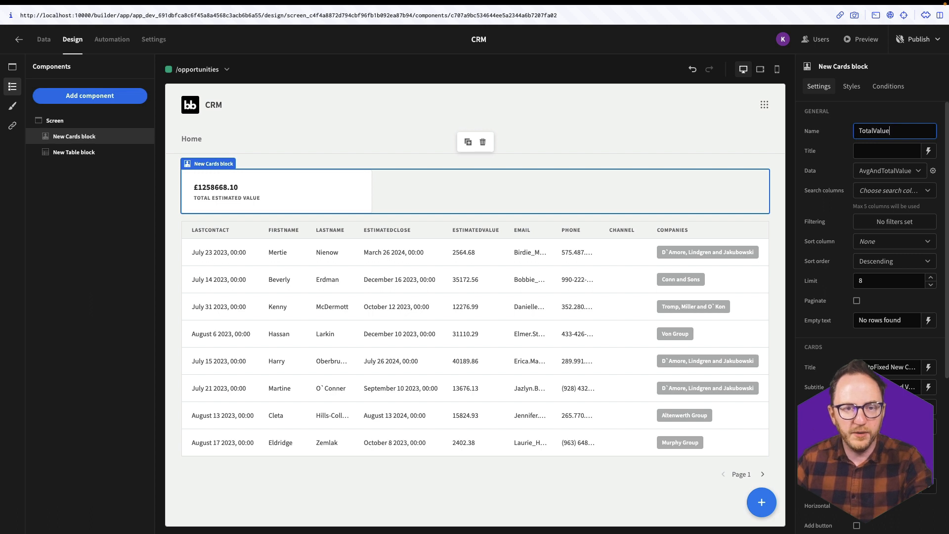
pyautogui.write('Block')
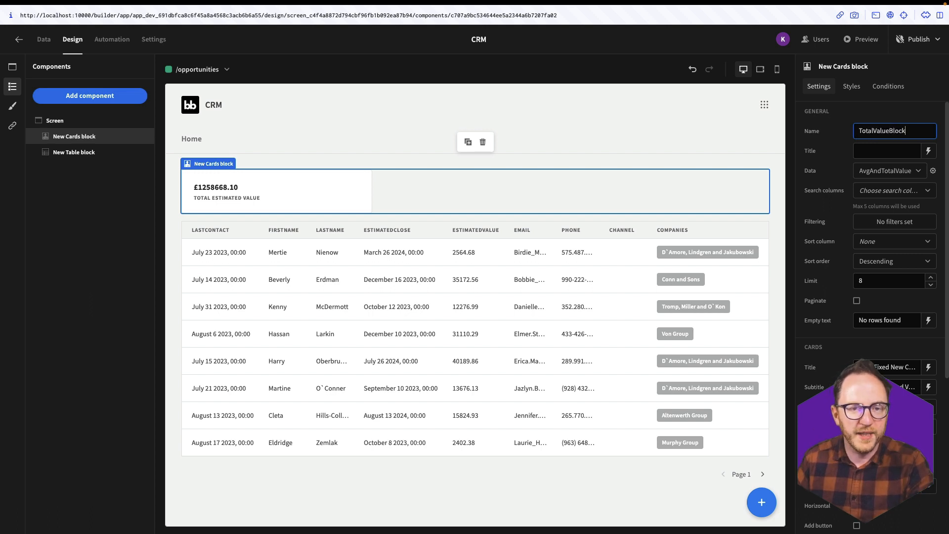
pyautogui.press('Return')
pyautogui.click(102, 136)
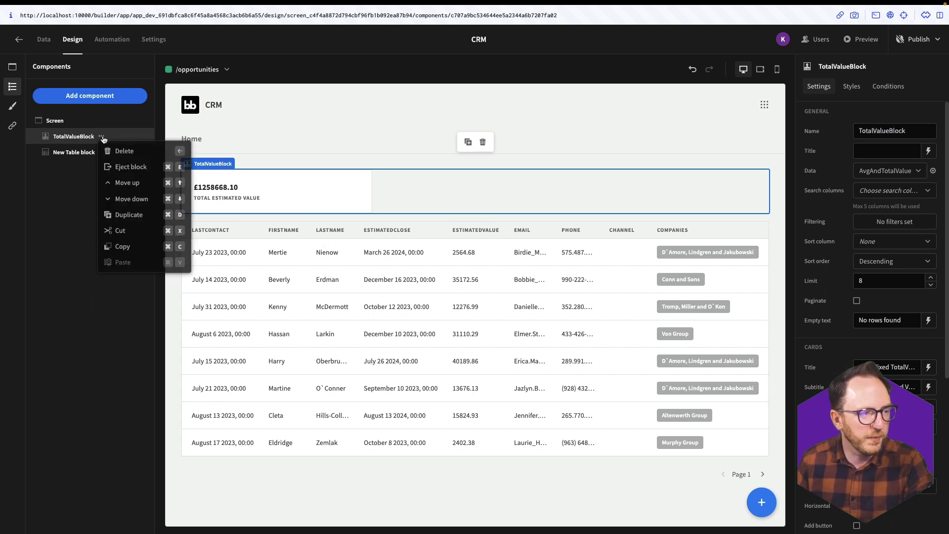
pyautogui.click(129, 216)
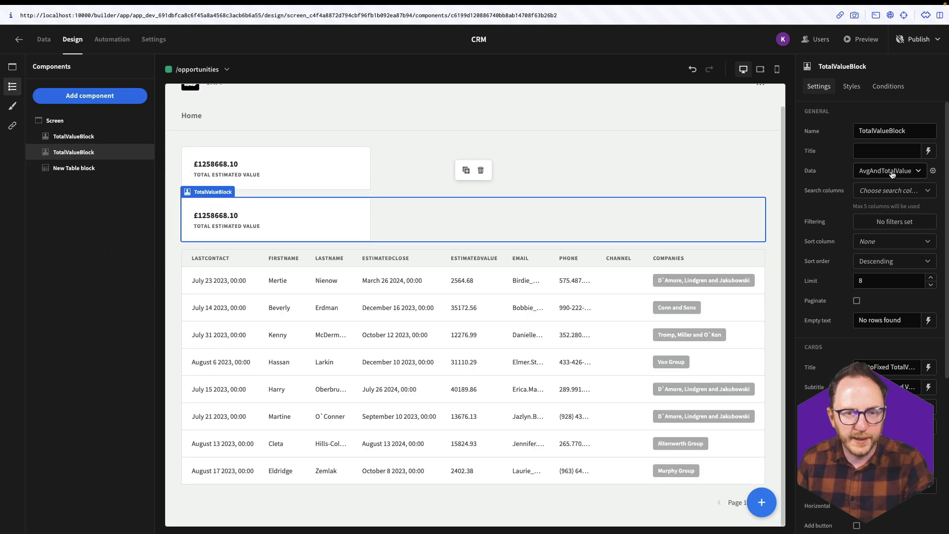
# - Rename the copy AvgValueBlock and bind its title to avgestimatedvalue, showing £25173.37
pyautogui.moveTo(874, 131); pyautogui.dragTo(831, 128)
pyautogui.write('Avg')
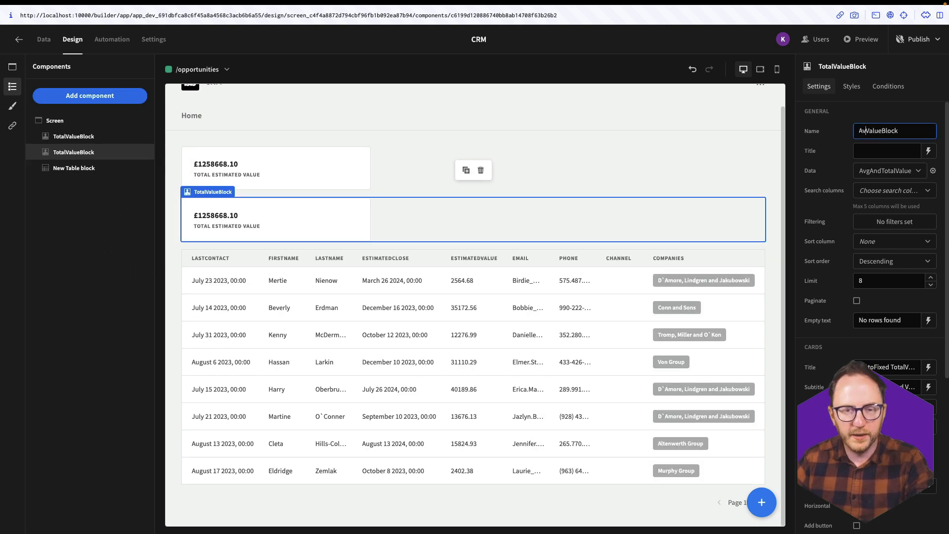
pyautogui.click(928, 366)
pyautogui.moveTo(217, 334); pyautogui.dragTo(433, 335)
pyautogui.press('BackSpace')
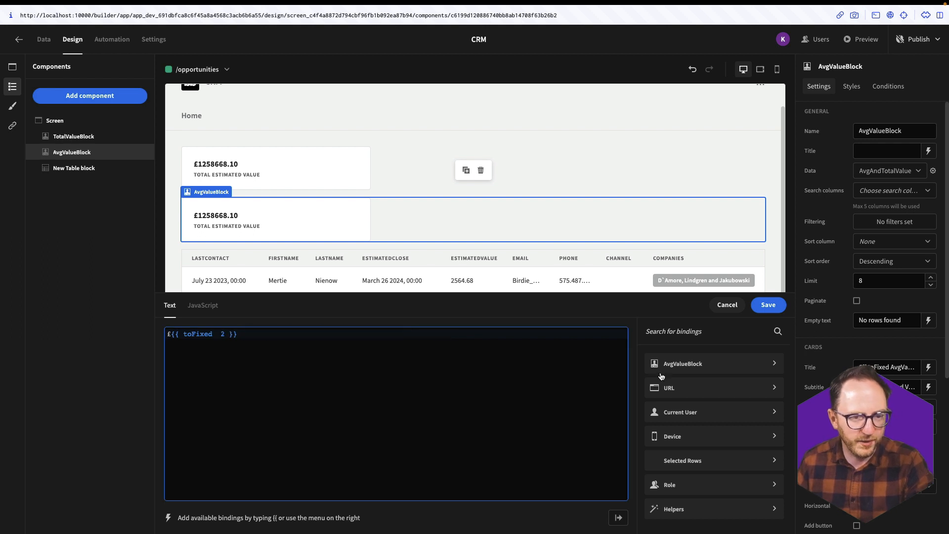
pyautogui.click(684, 364)
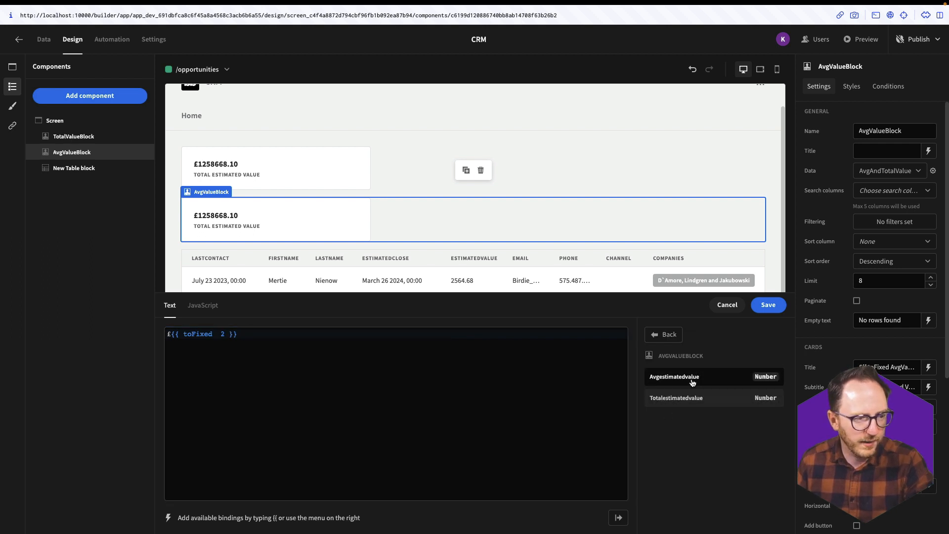
pyautogui.click(674, 377)
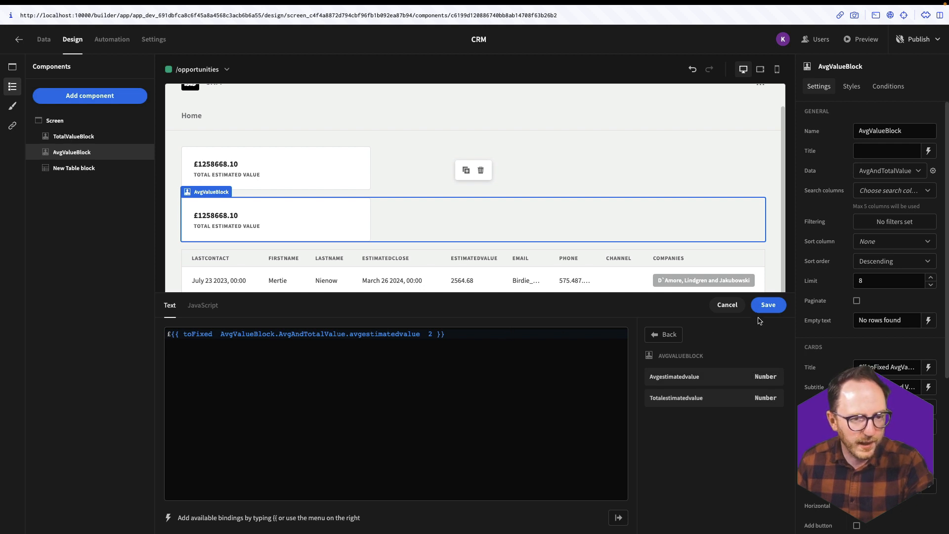
pyautogui.click(768, 305)
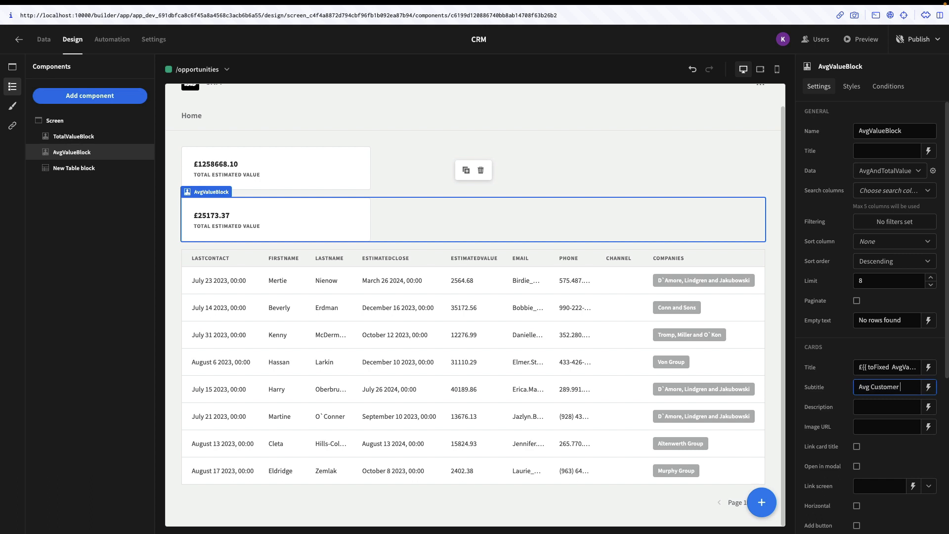
pyautogui.click(582, 158)
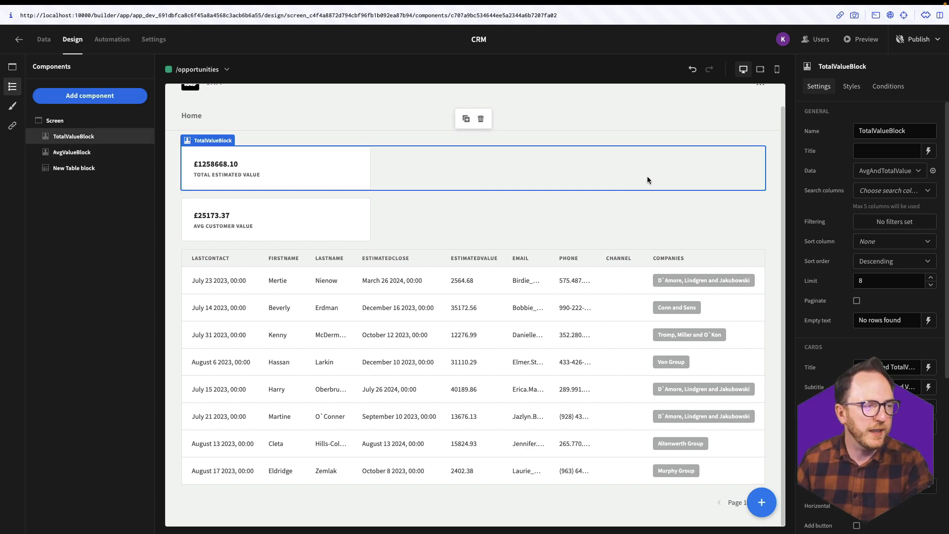
# - Add a container holding TotalValueBlock and AvgValueBlock, laid out horizontally side by side
pyautogui.click(96, 98)
pyautogui.click(868, 152)
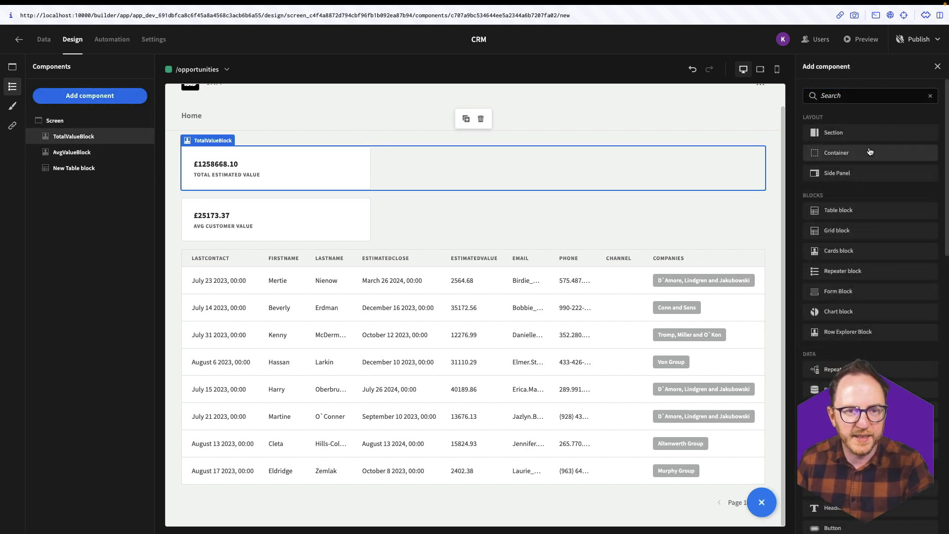
pyautogui.moveTo(84, 187); pyautogui.dragTo(89, 133)
pyautogui.moveTo(79, 168); pyautogui.dragTo(84, 137)
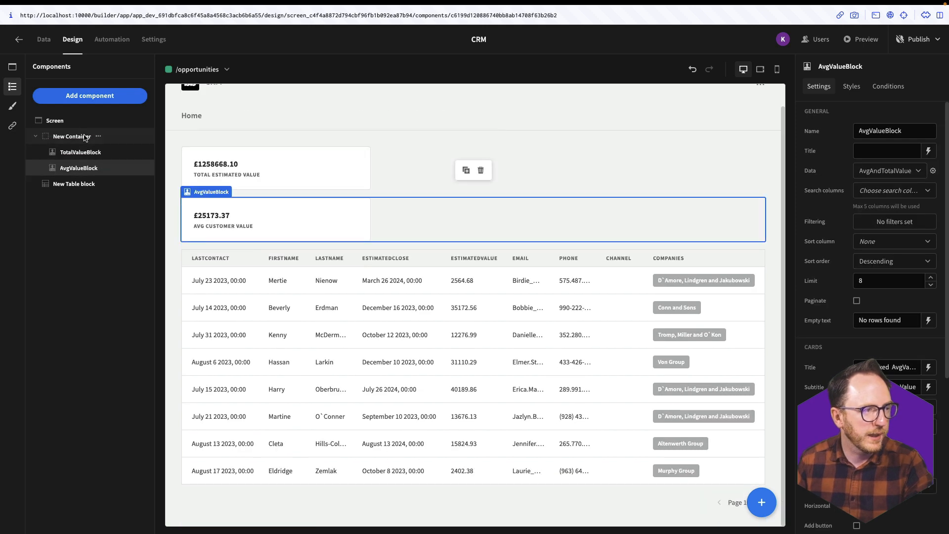
pyautogui.click(120, 136)
pyautogui.click(332, 117)
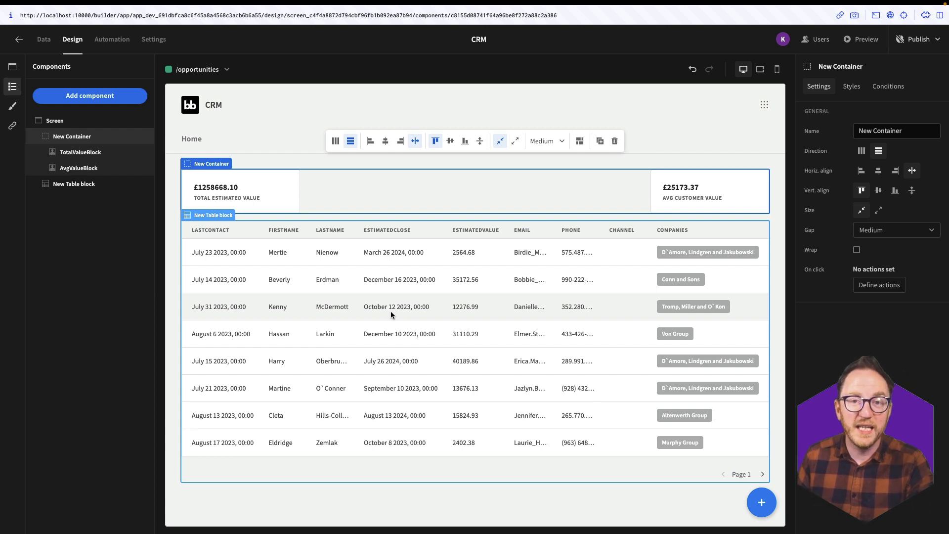
pyautogui.click(43, 39)
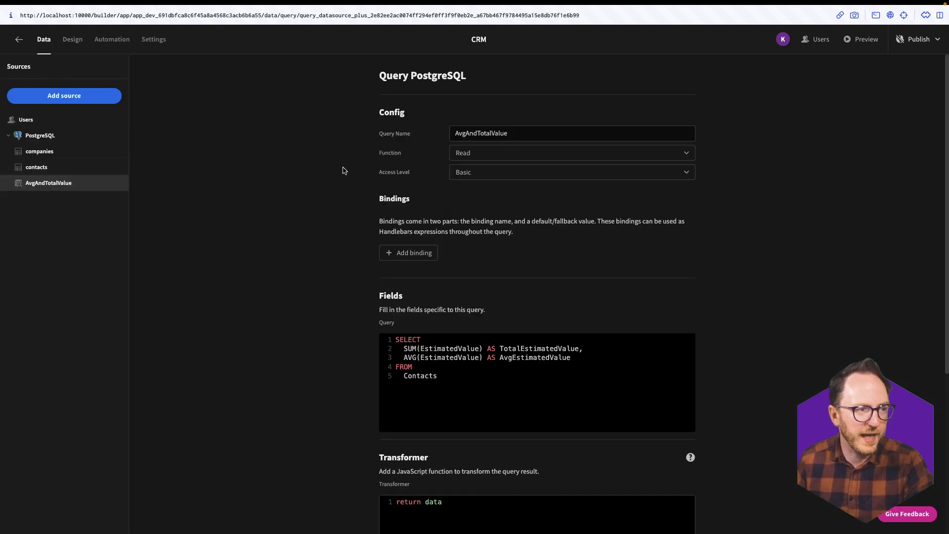
# - Create a new PostgreSQL query named Last7DaysContact
pyautogui.click(24, 135)
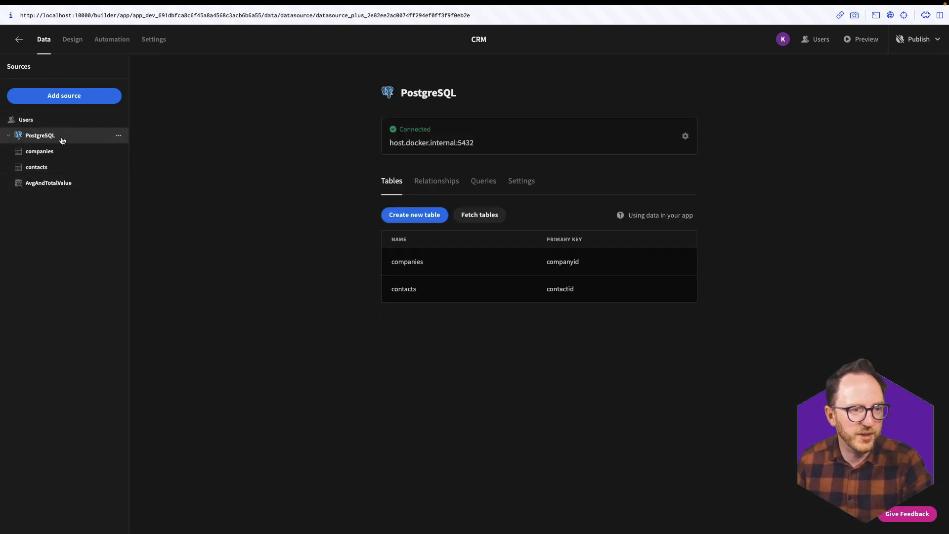
pyautogui.click(489, 182)
pyautogui.click(439, 209)
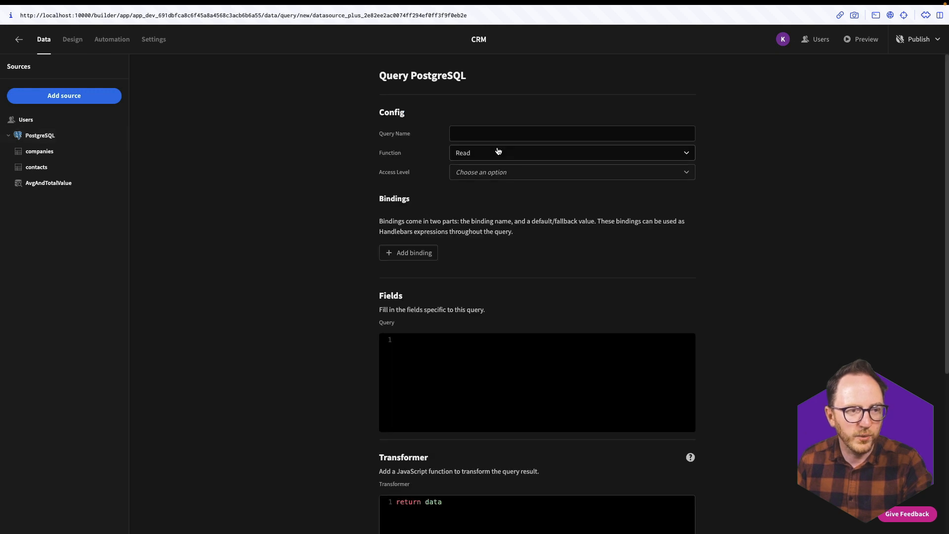
pyautogui.click(497, 130)
pyautogui.write('st')
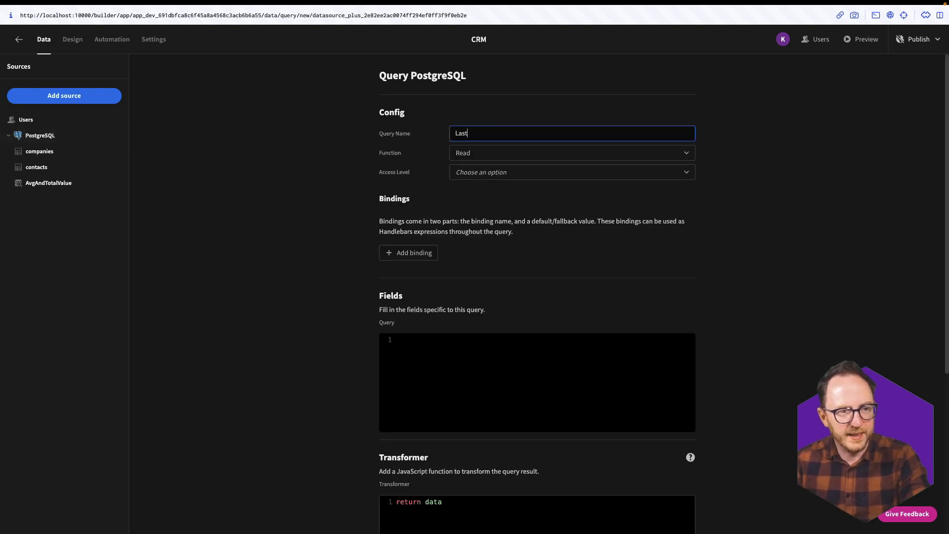
pyautogui.write('7DaysContact')
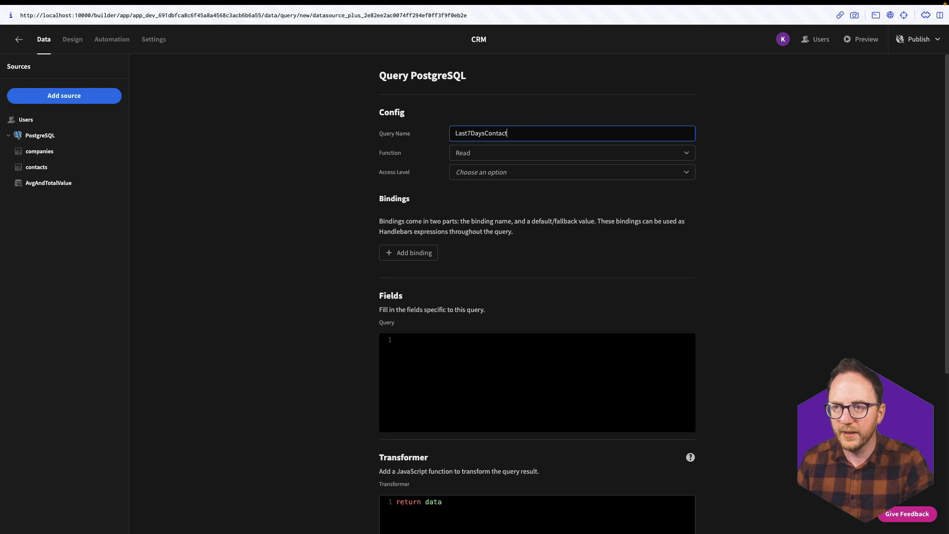
# - Write SELECT COUNT(*) AS RecentContactCount FROM Contacts WHERE LastContact >= CURRENT_DATE - INTERVAL '7 days'
pyautogui.click(396, 339)
pyautogui.write('SELECT ')
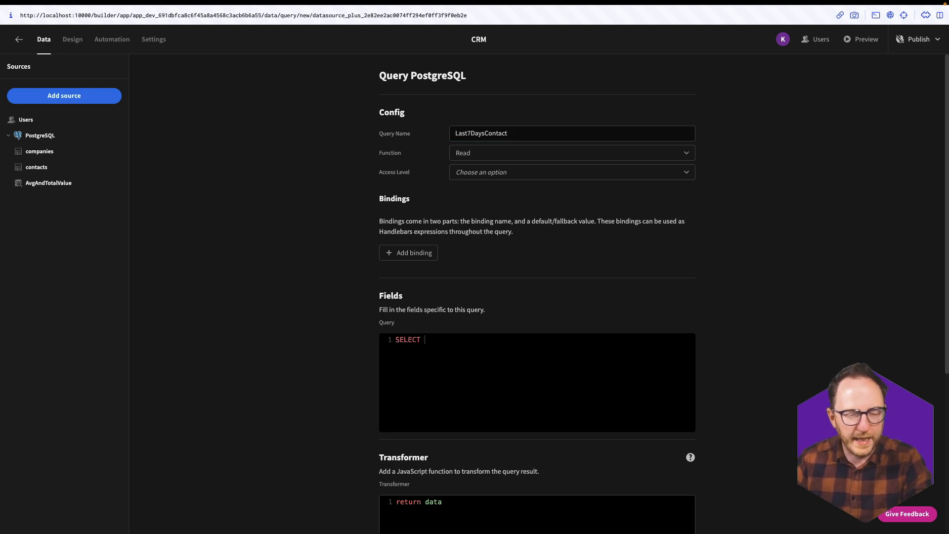
pyautogui.write('COUNT(*)')
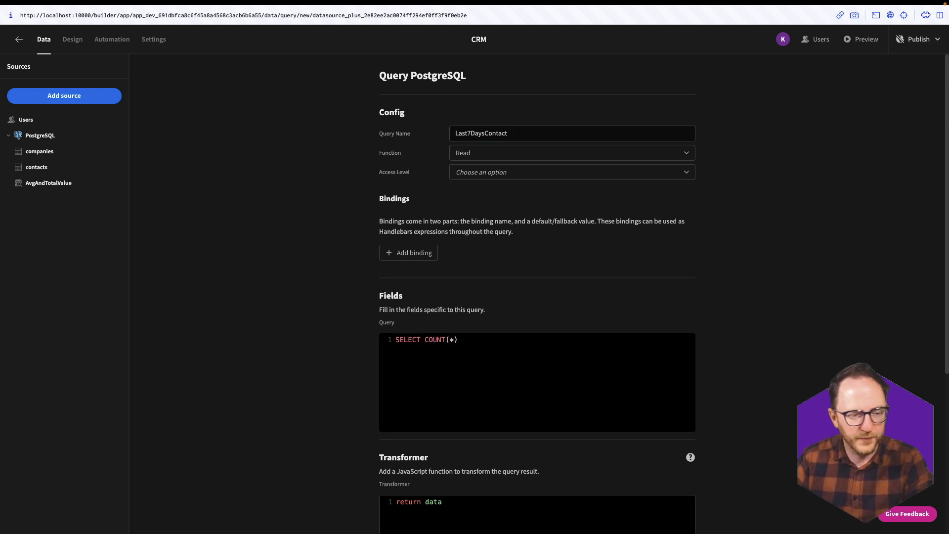
pyautogui.write(' AS Re')
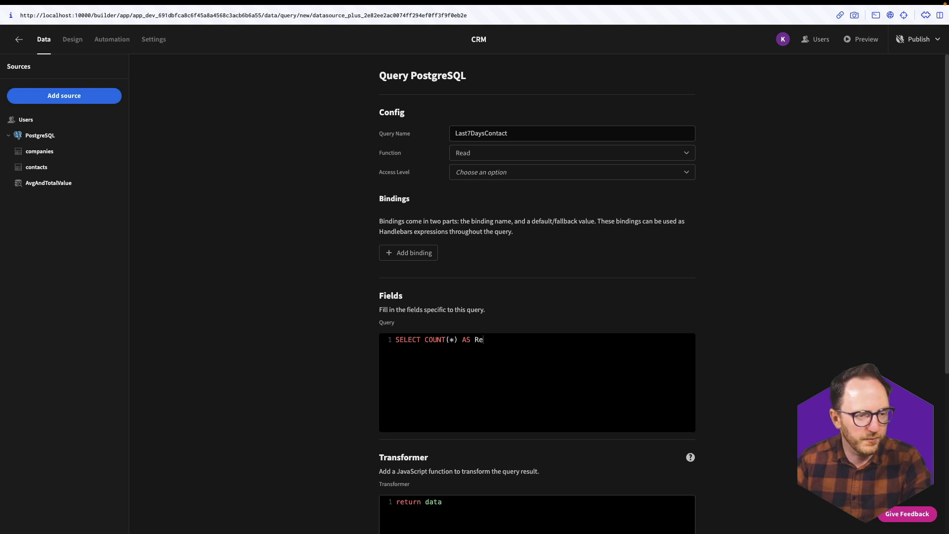
pyautogui.write('centConta')
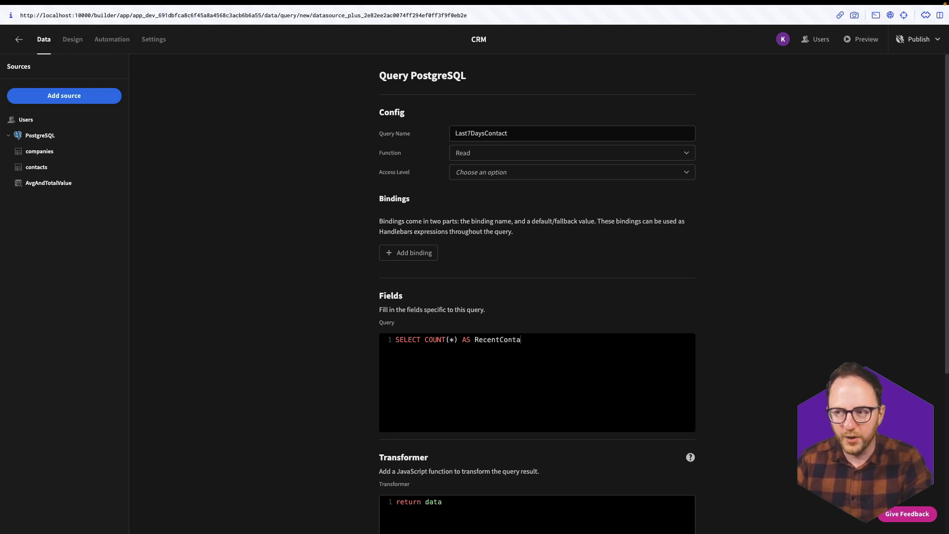
pyautogui.write('ctCount')
pyautogui.press('Return')
pyautogui.write('FROM C')
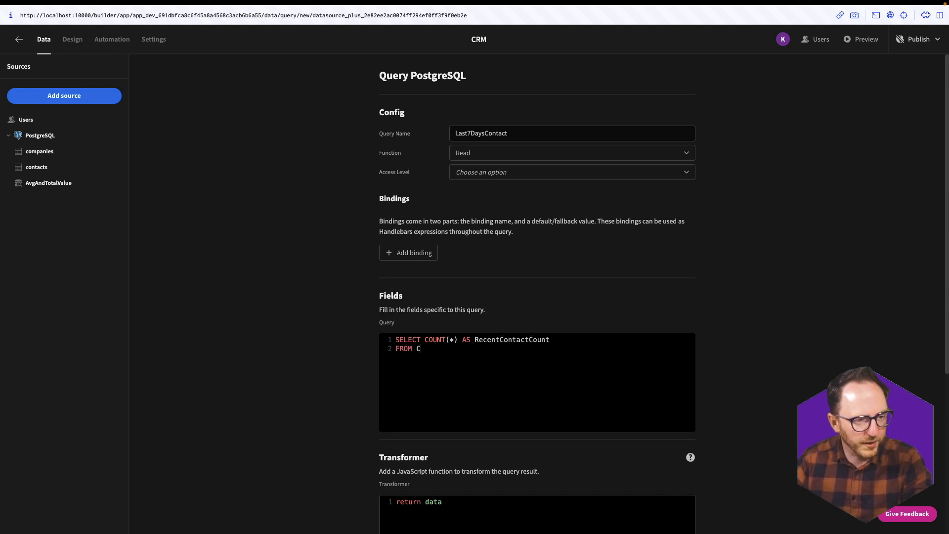
pyautogui.write('ontacts')
pyautogui.press('Return')
pyautogui.write('WHER')
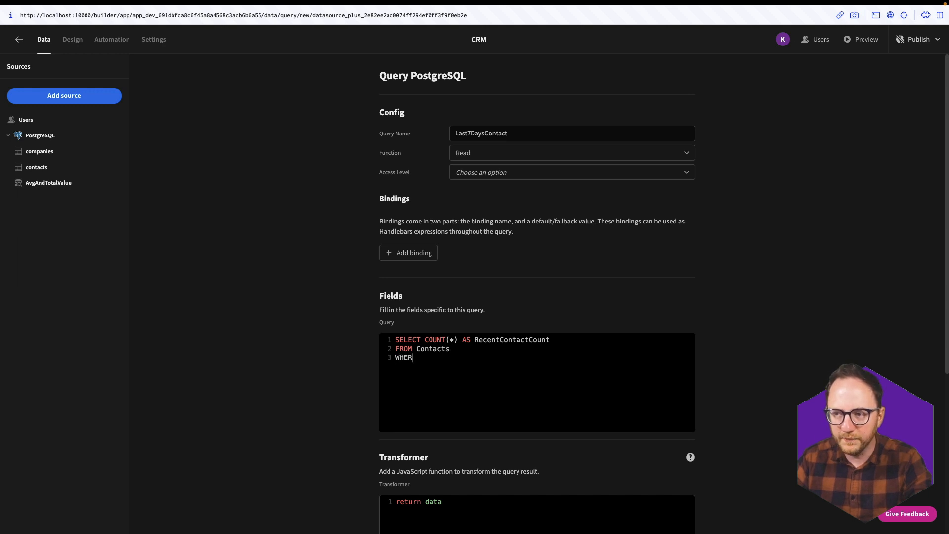
pyautogui.write('E LastC')
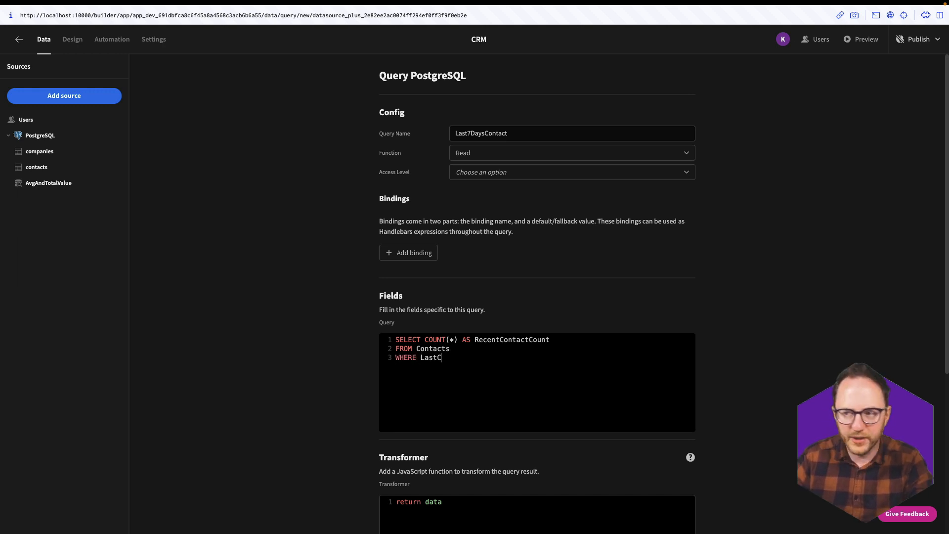
pyautogui.write('ontact >')
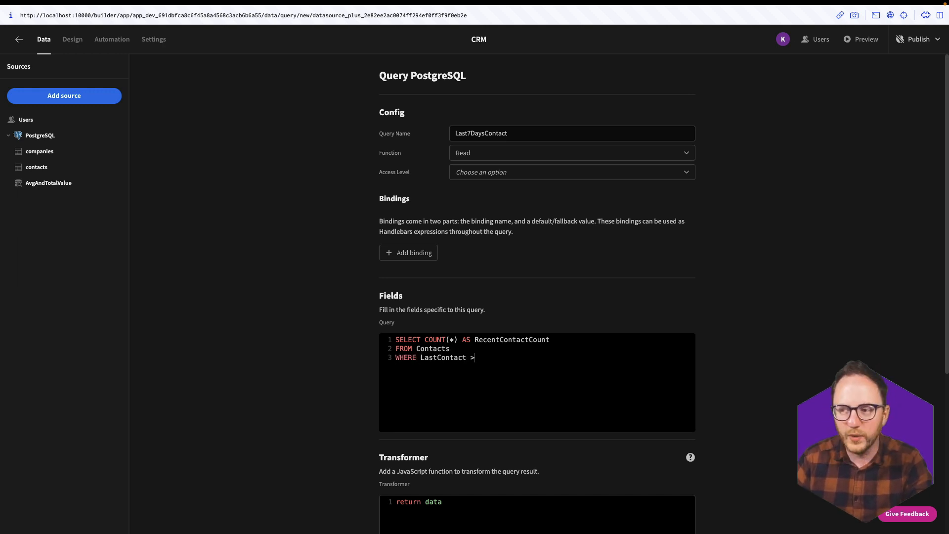
pyautogui.write('= CURRENT_DATE')
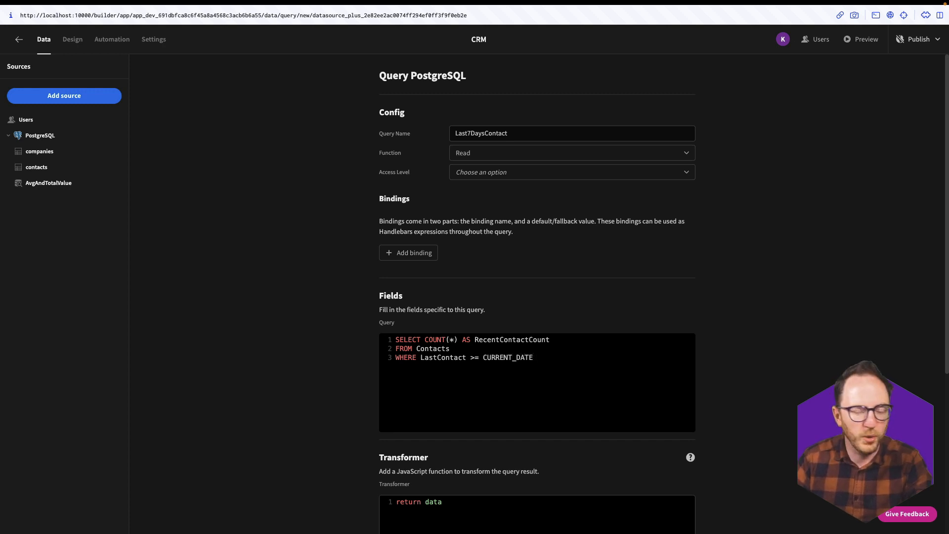
pyautogui.write(' - INTERVAL')
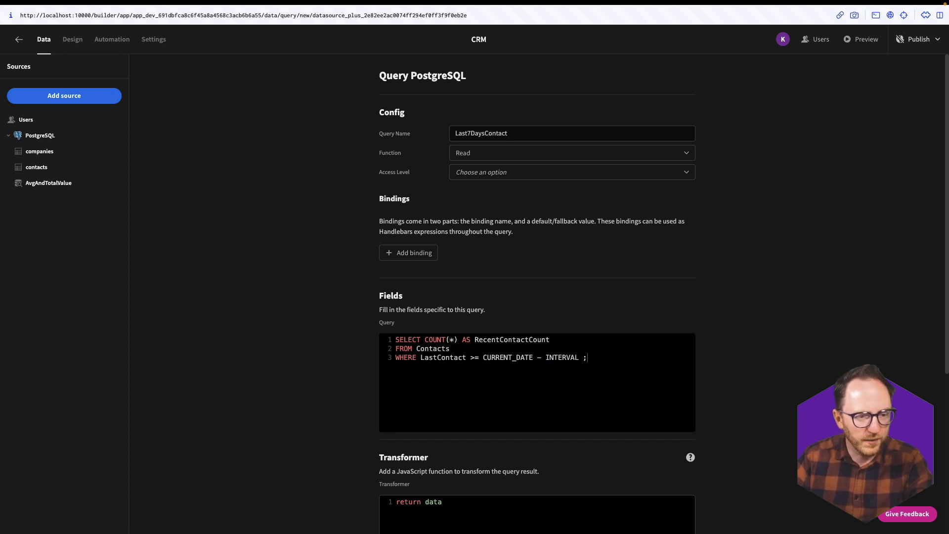
pyautogui.write(" '7 days")
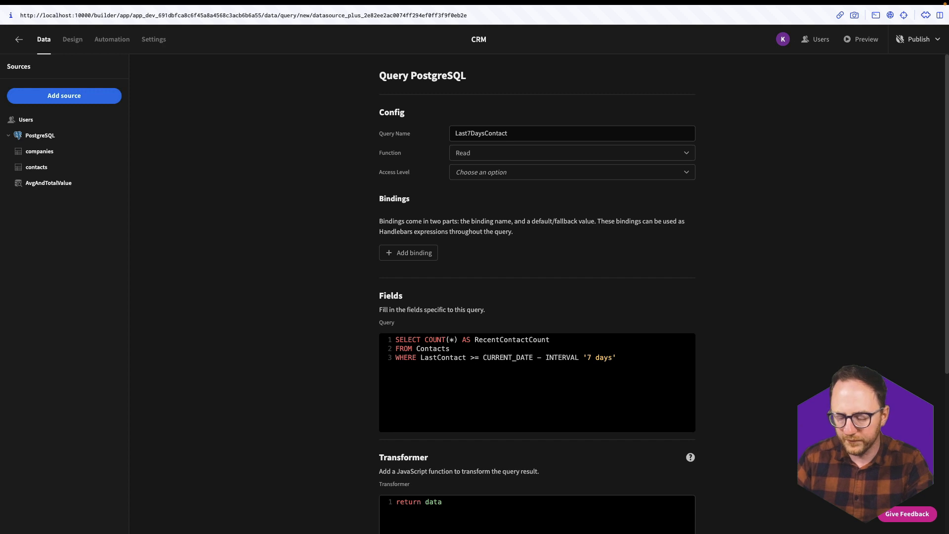
# - Add conditions LastContact < CURRENT_DATE + INTERVAL '1 day' AND Status = 'In Progress'
pyautogui.press('Return')
pyautogui.write('AND')
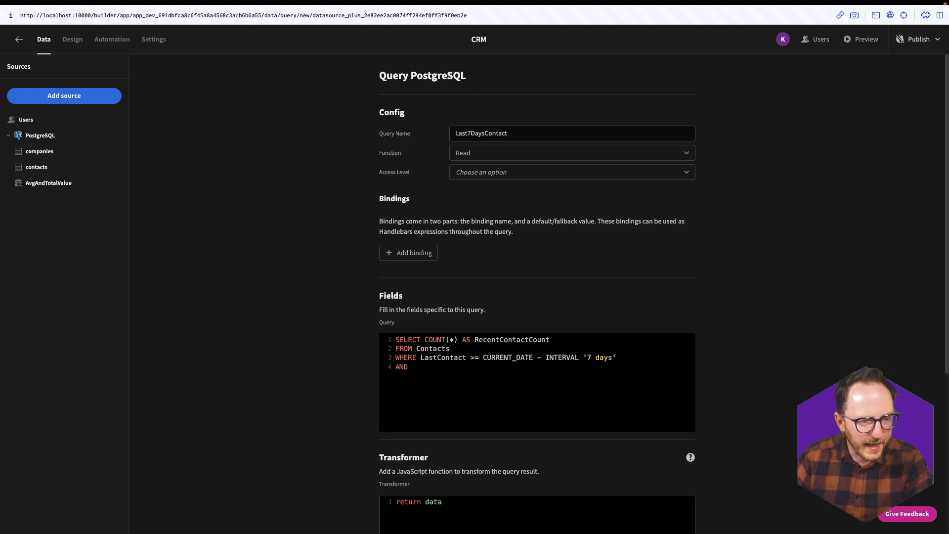
pyautogui.write(' LastC')
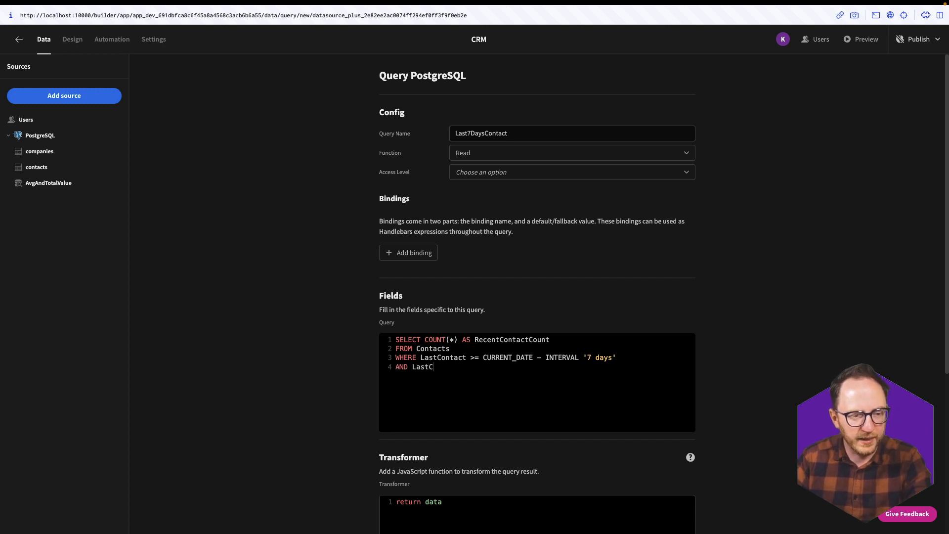
pyautogui.write('ontact <')
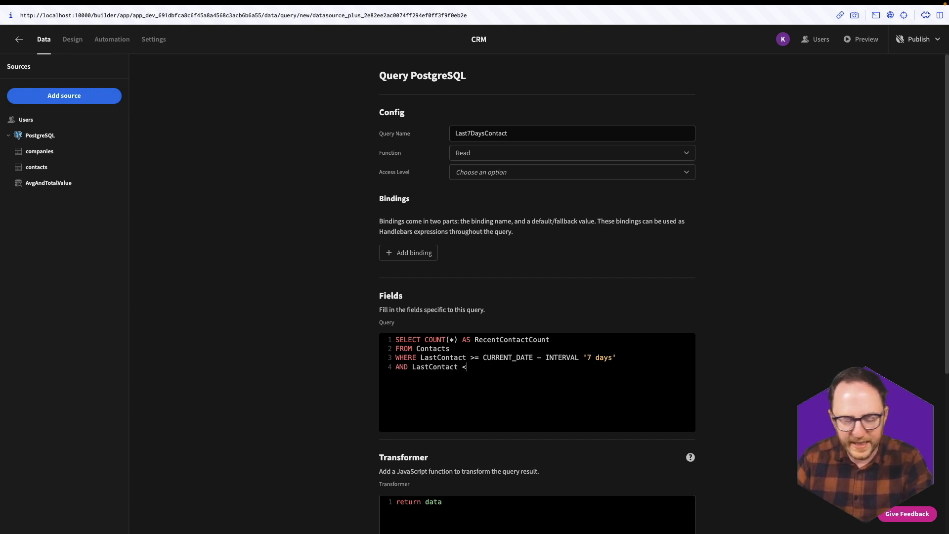
pyautogui.write(' CURRENT_D')
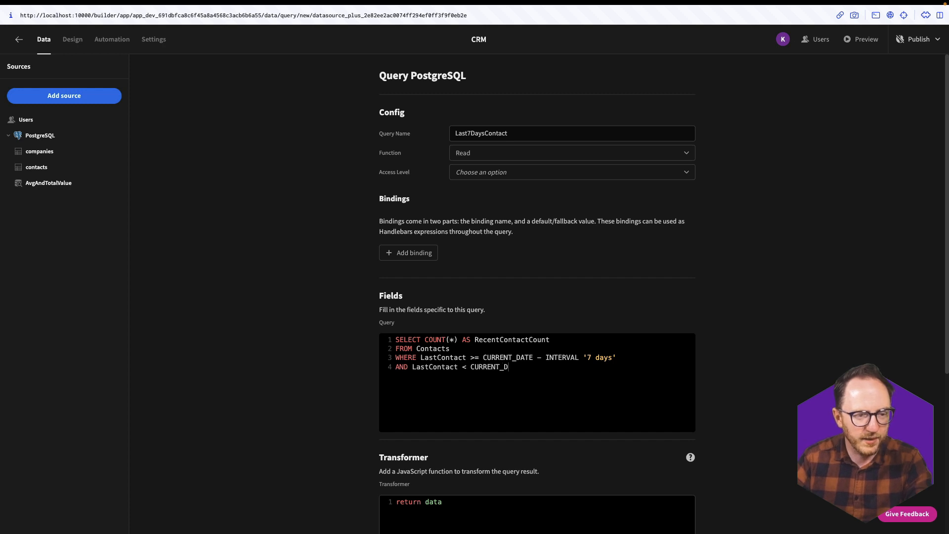
pyautogui.write('ATE + IN')
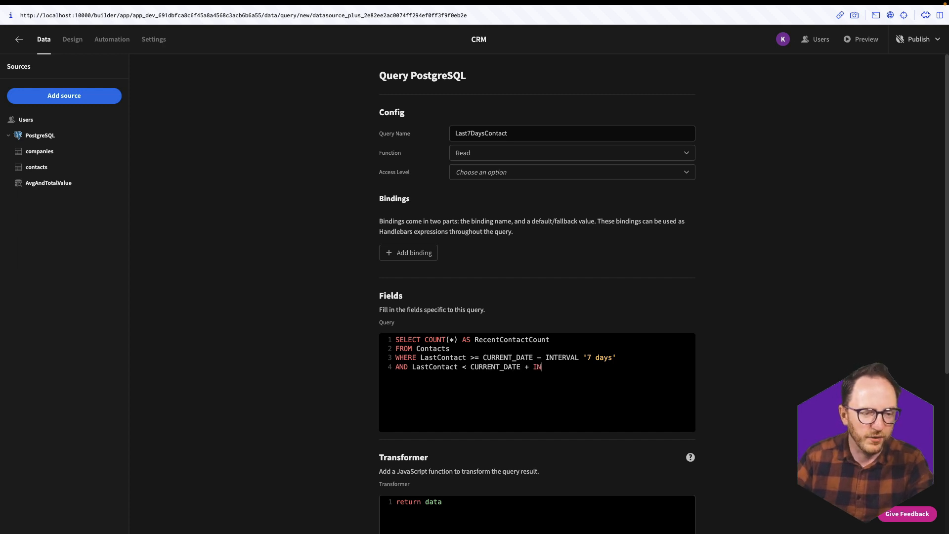
pyautogui.write('TERVAL ;')
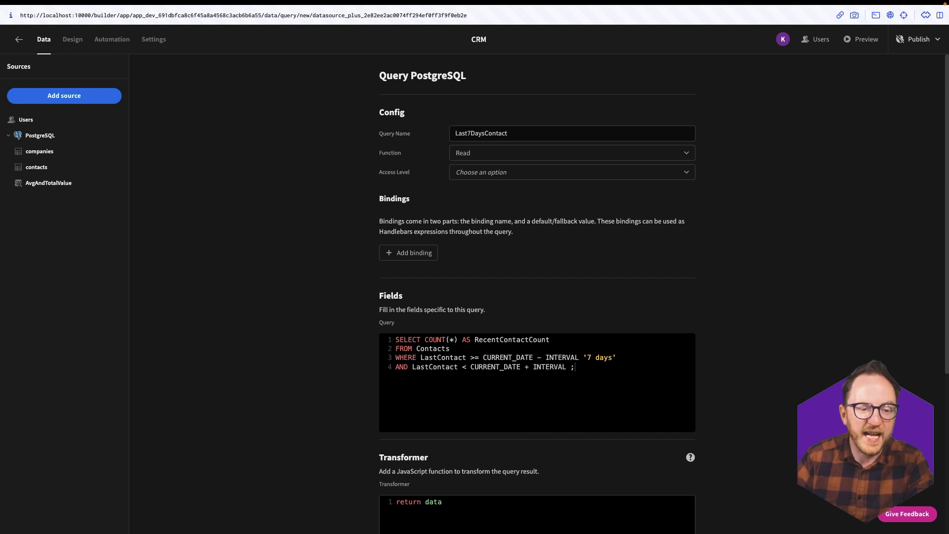
pyautogui.press('BackSpace')
pyautogui.write("'1 day'")
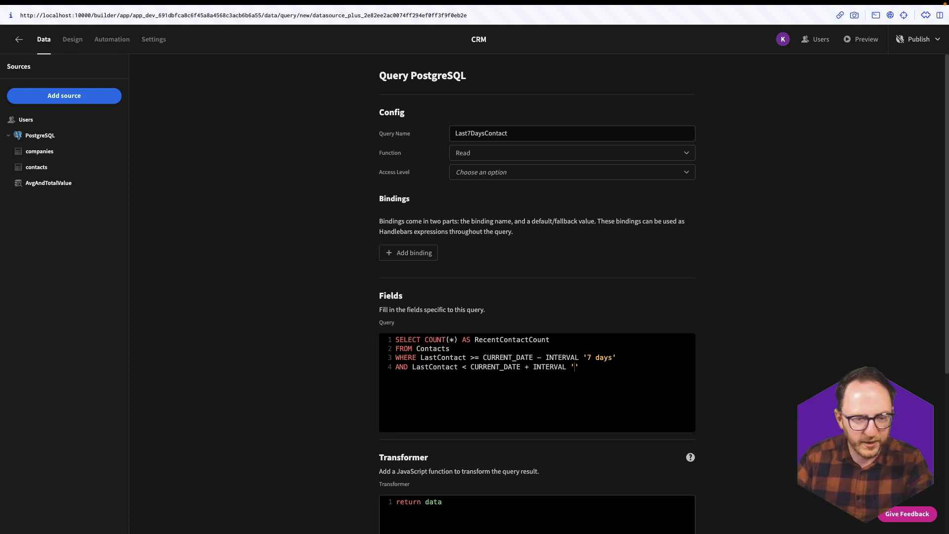
pyautogui.press('Return')
pyautogui.write('AND Sta')
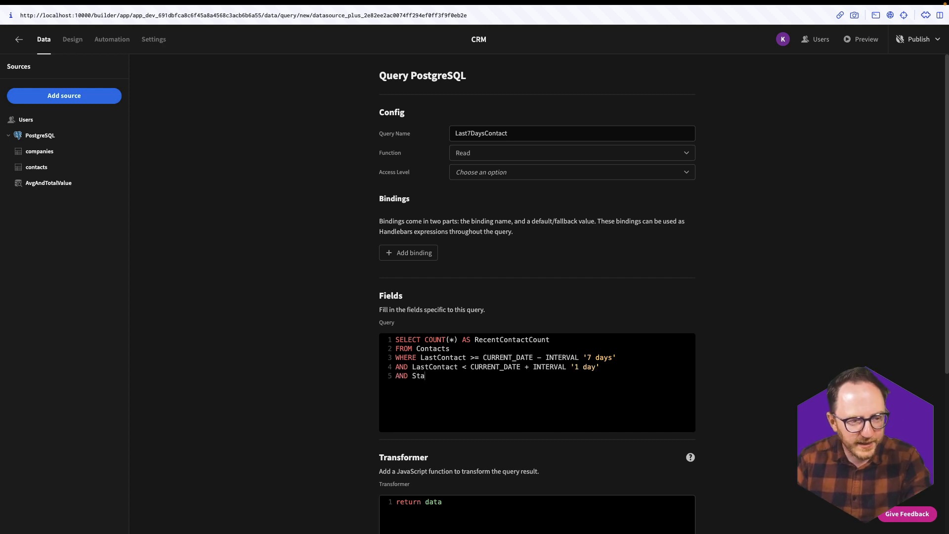
pyautogui.write("tus = 'In Prog")
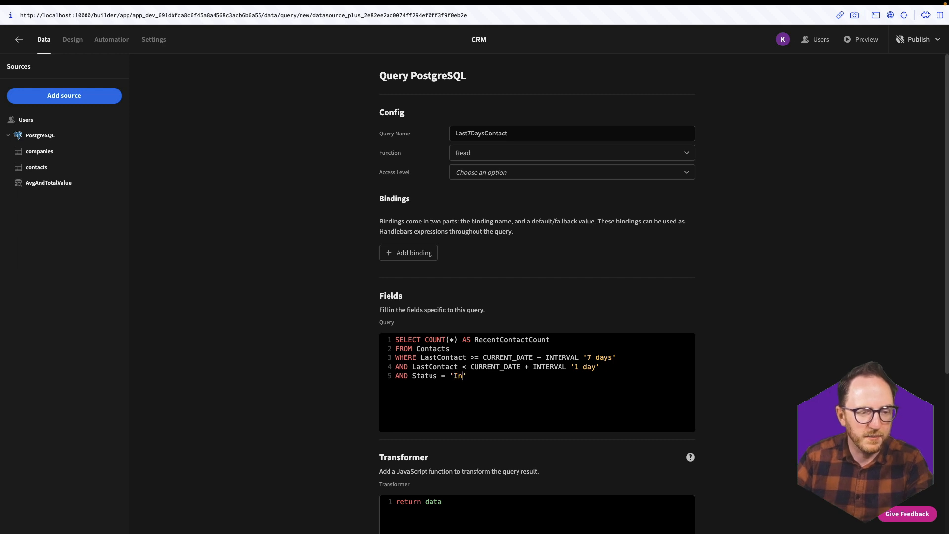
pyautogui.write("ress';")
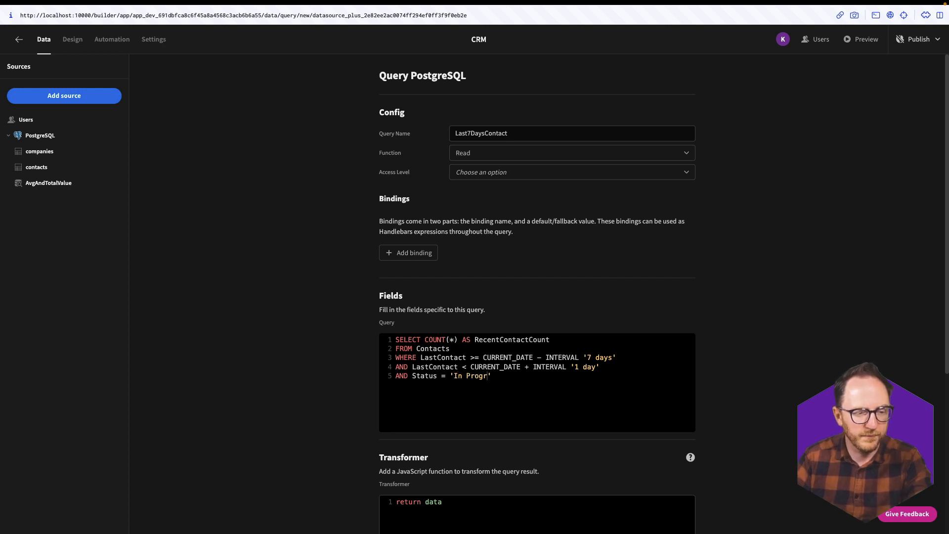
pyautogui.scroll(-5, 566, 341)
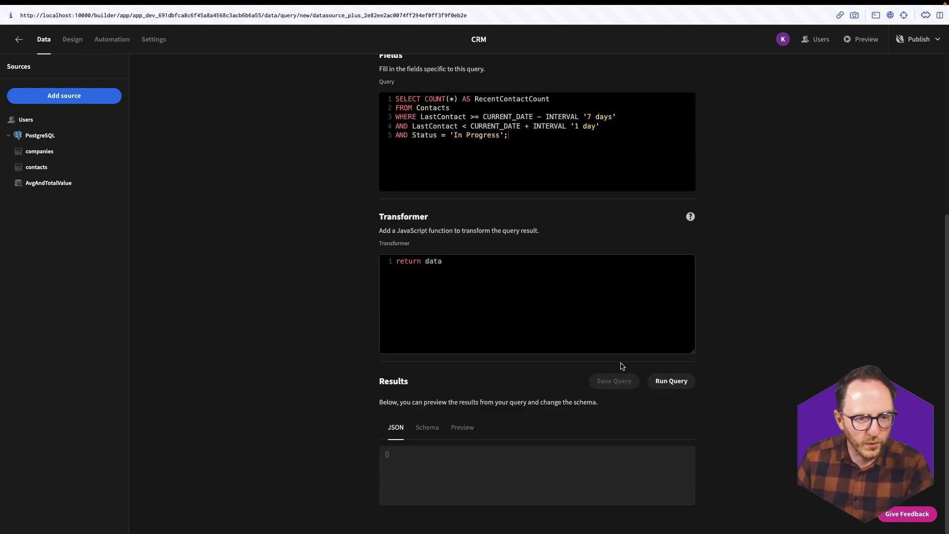
# - Run Last7DaysContact, confirming a recentcontactcount of 2, and save the query
pyautogui.click(675, 382)
pyautogui.moveTo(469, 460); pyautogui.dragTo(387, 463)
pyautogui.click(614, 492)
pyautogui.click(611, 380)
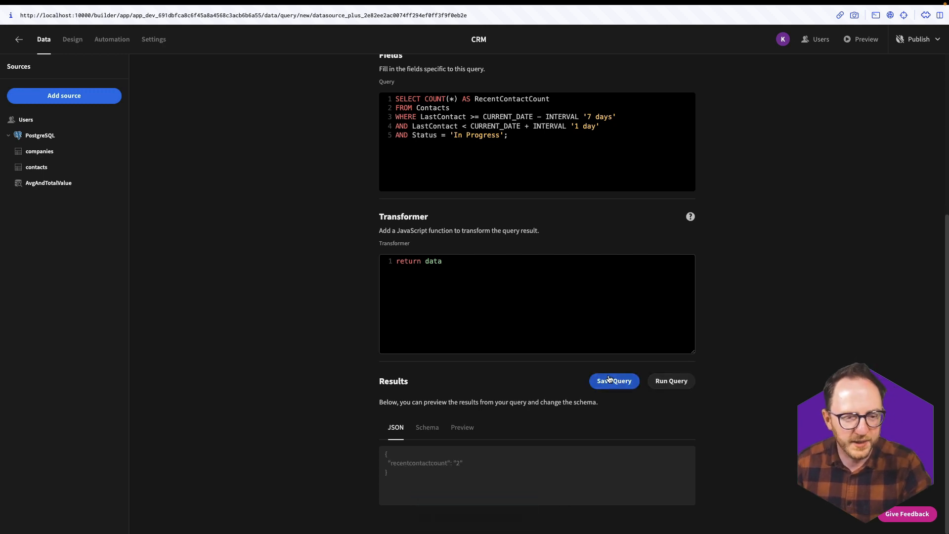
pyautogui.click(73, 41)
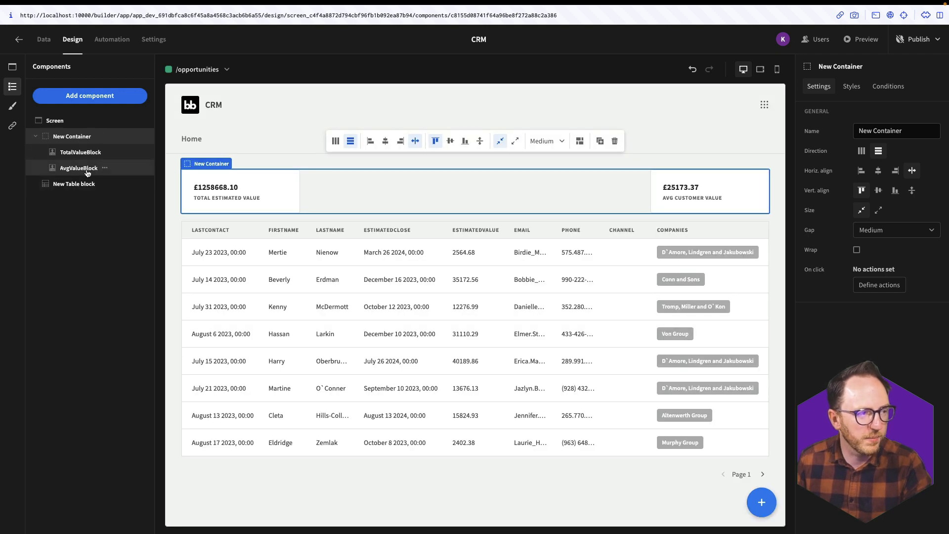
# - Add a cards block to the container, fed by the Last7DaysContact query
pyautogui.click(761, 500)
pyautogui.click(896, 184)
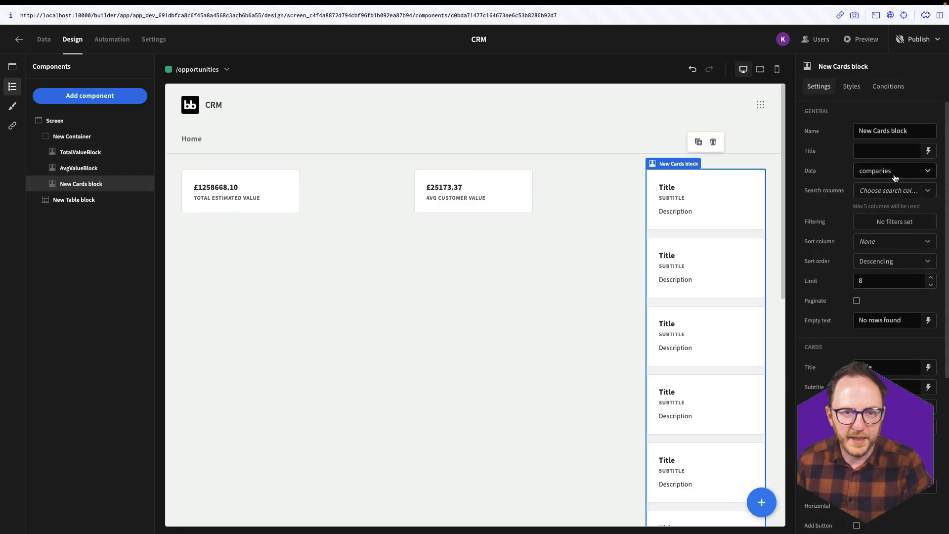
pyautogui.click(889, 170)
pyautogui.click(868, 292)
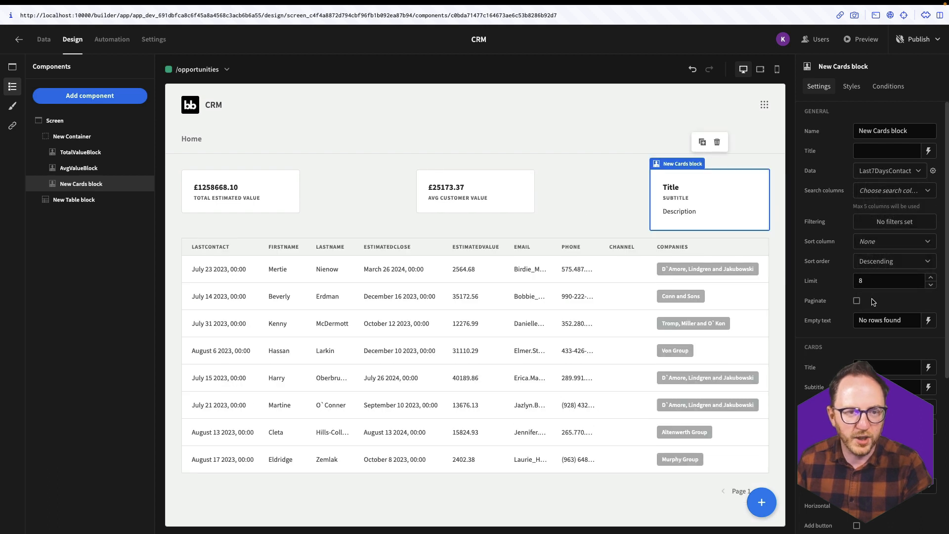
# - Bind the card title to recentcontactcount and set the subtitle to 'Contacted in the last 7 days'
pyautogui.click(928, 367)
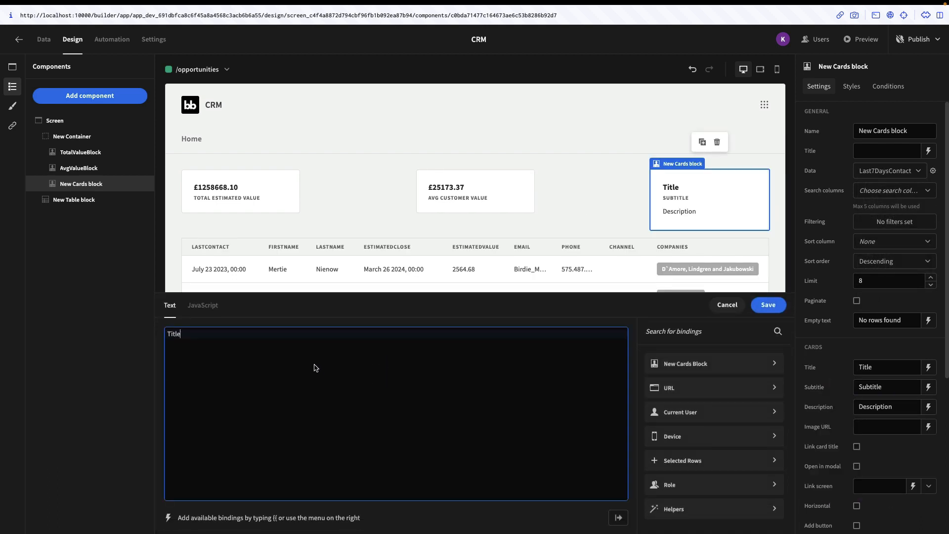
pyautogui.hotkey('ctrl', 'a')
pyautogui.press('BackSpace')
pyautogui.click(692, 364)
pyautogui.click(694, 375)
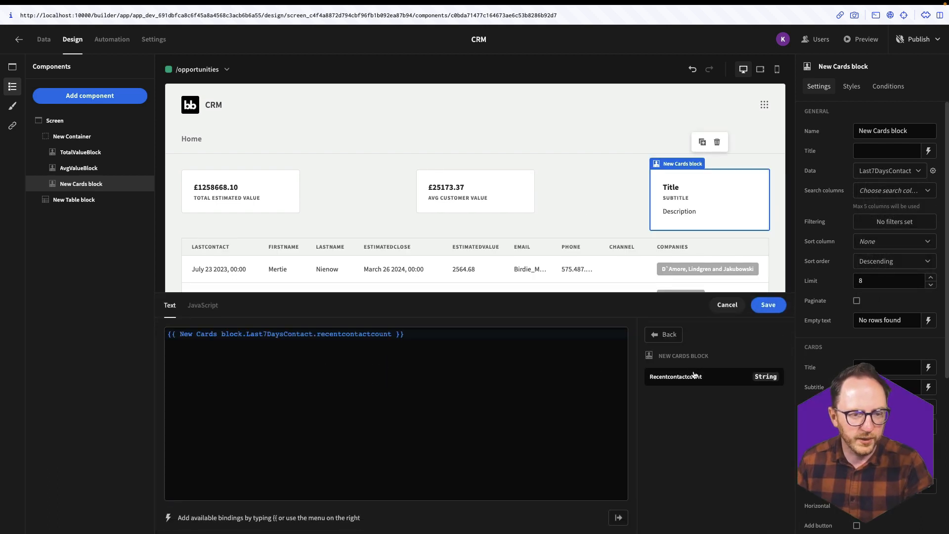
pyautogui.click(768, 304)
pyautogui.doubleClick(880, 392)
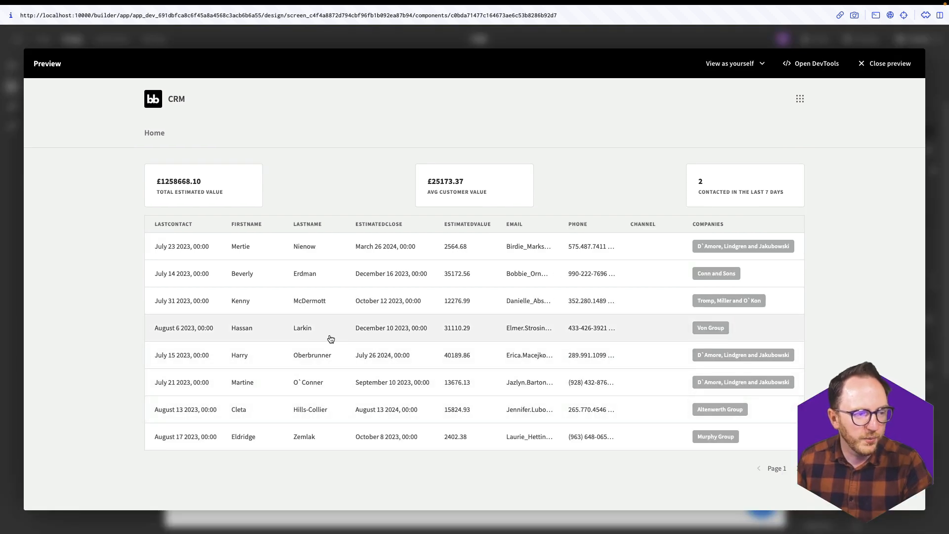
# - Sort by estimated close and set the top contact's lastcontact date to August 18 2023
pyautogui.click(388, 225)
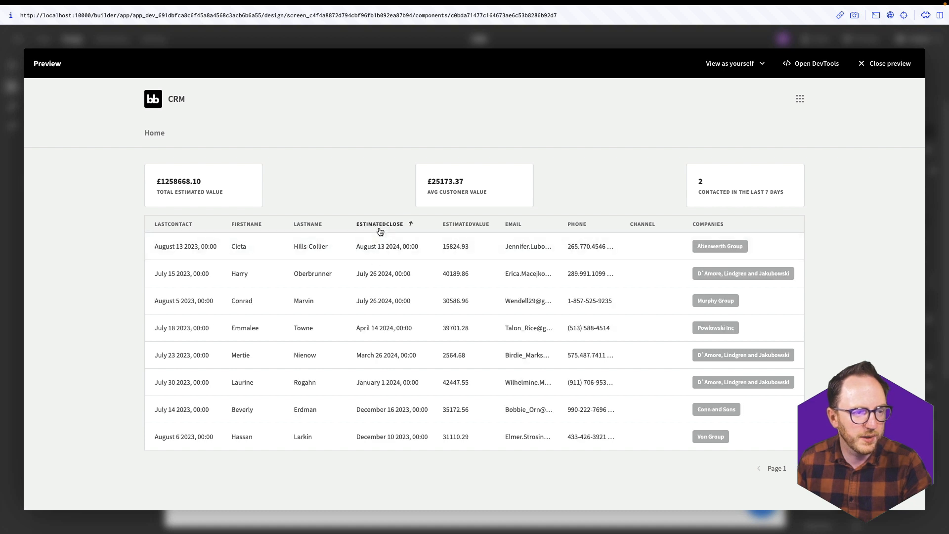
pyautogui.click(411, 251)
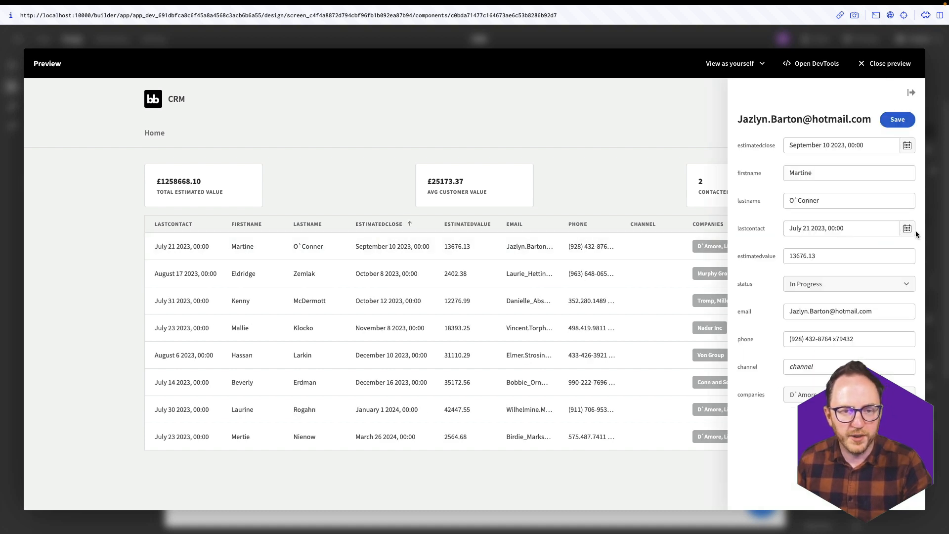
pyautogui.click(911, 230)
pyautogui.click(891, 245)
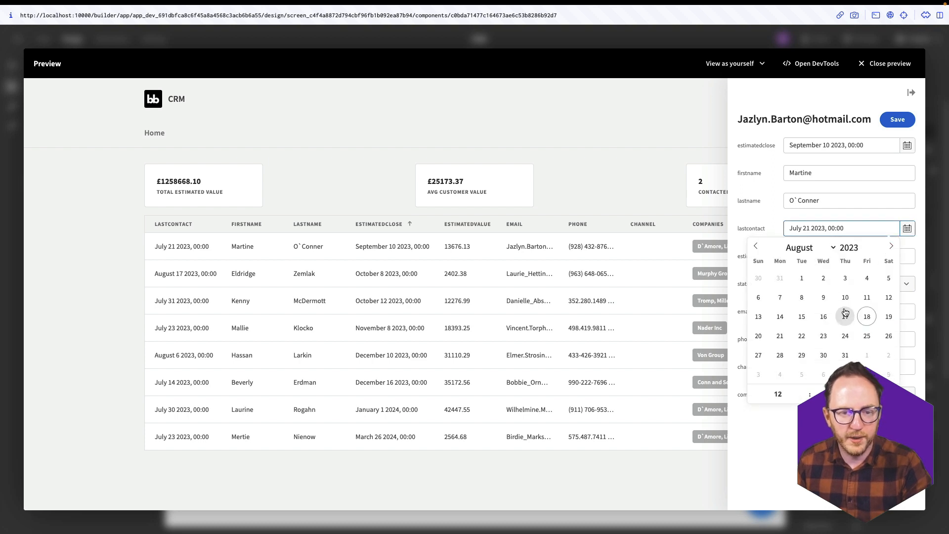
pyautogui.click(866, 316)
pyautogui.click(885, 124)
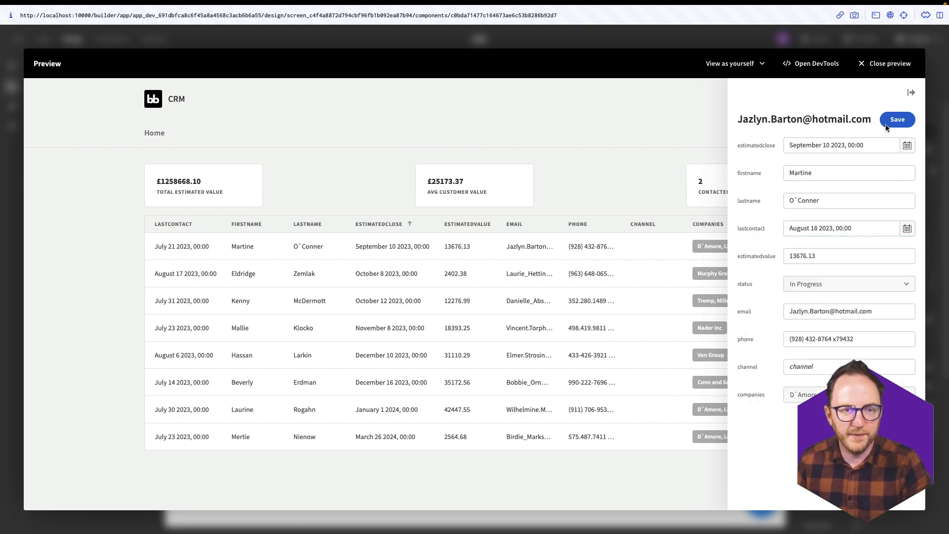
pyautogui.click(885, 123)
pyautogui.click(879, 64)
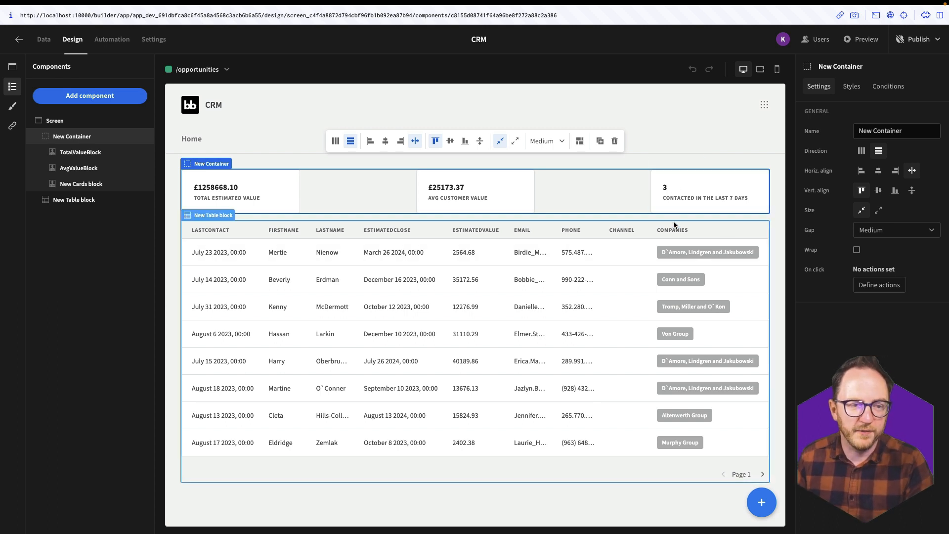
# - Select the screen component and show the screens list with /home and /opportunities
pyautogui.click(696, 156)
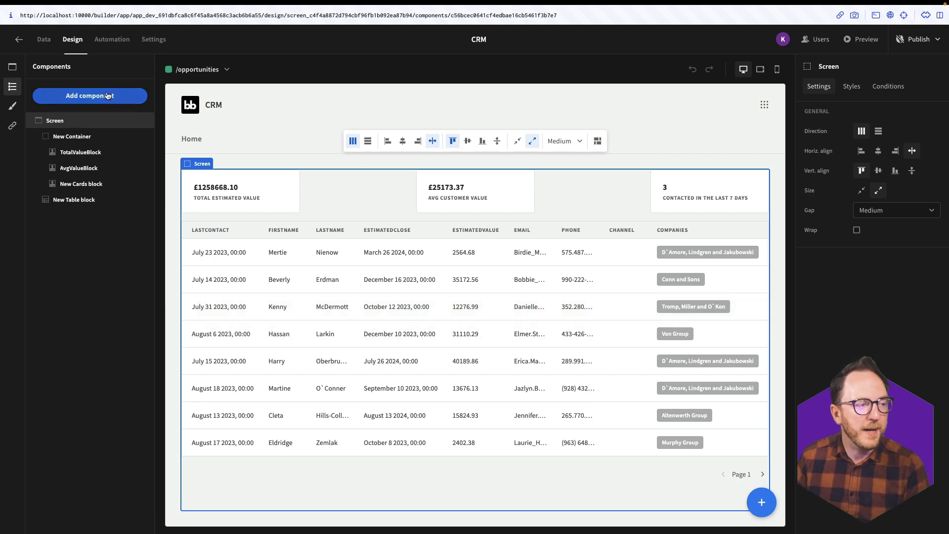
pyautogui.click(12, 66)
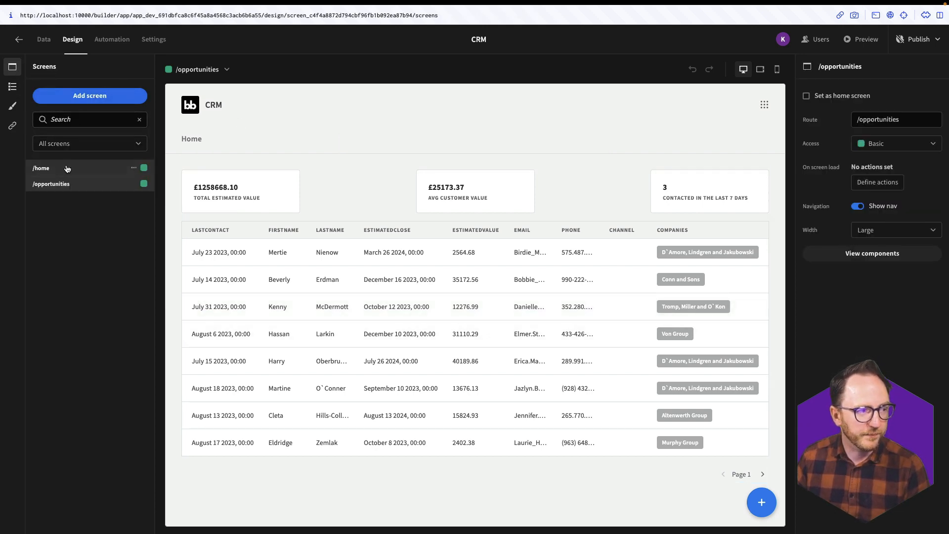
# - Add a blank screen with URL /contact-form/:channel and continue to the access step
pyautogui.click(90, 95)
pyautogui.click(430, 242)
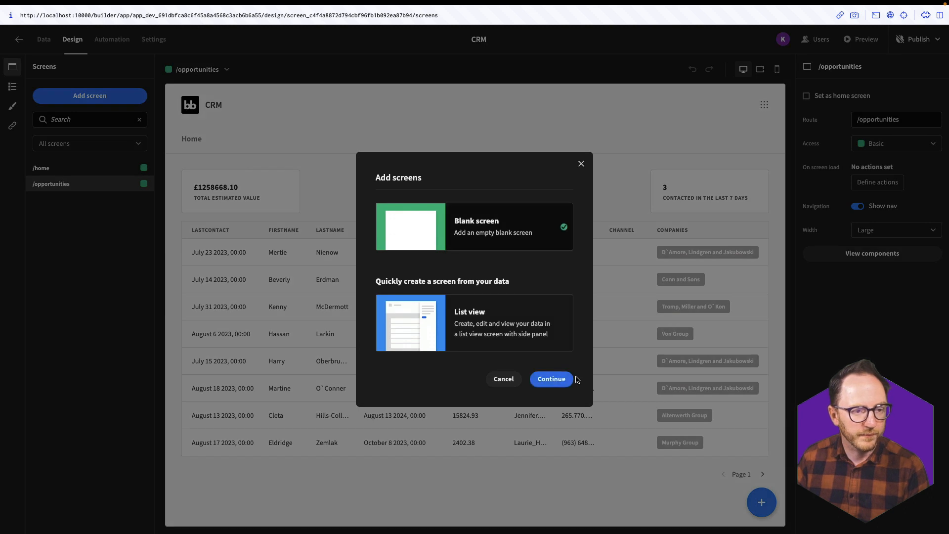
pyautogui.click(560, 379)
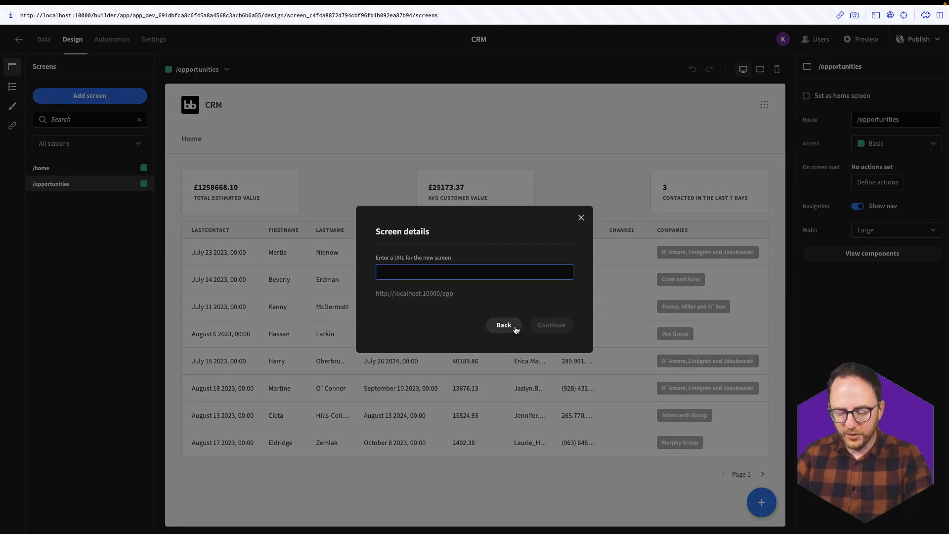
pyautogui.write('contact-f')
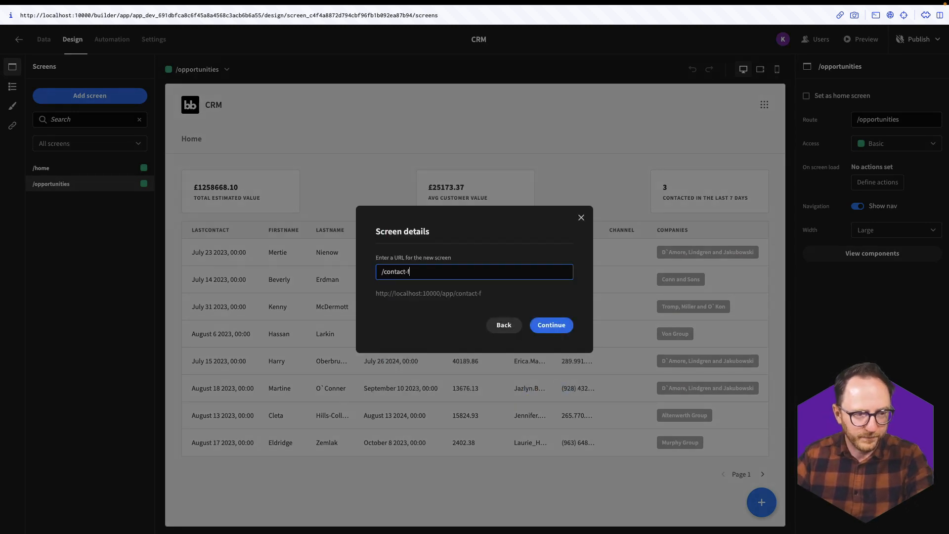
pyautogui.write('orm/:')
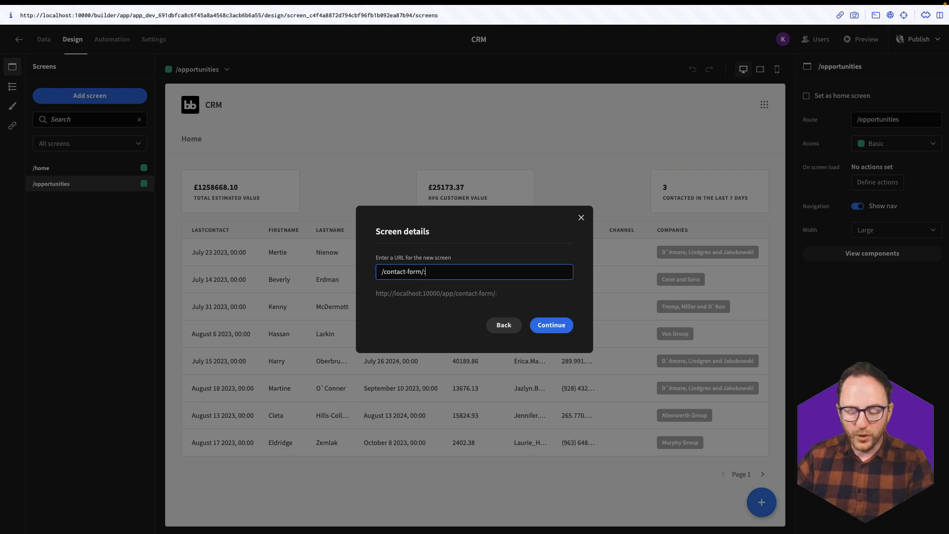
pyautogui.write('channel')
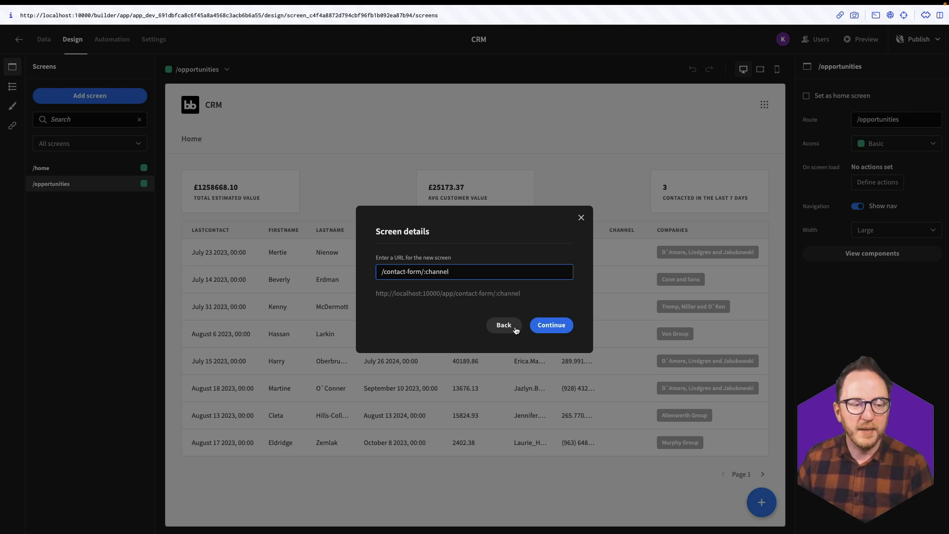
pyautogui.click(543, 333)
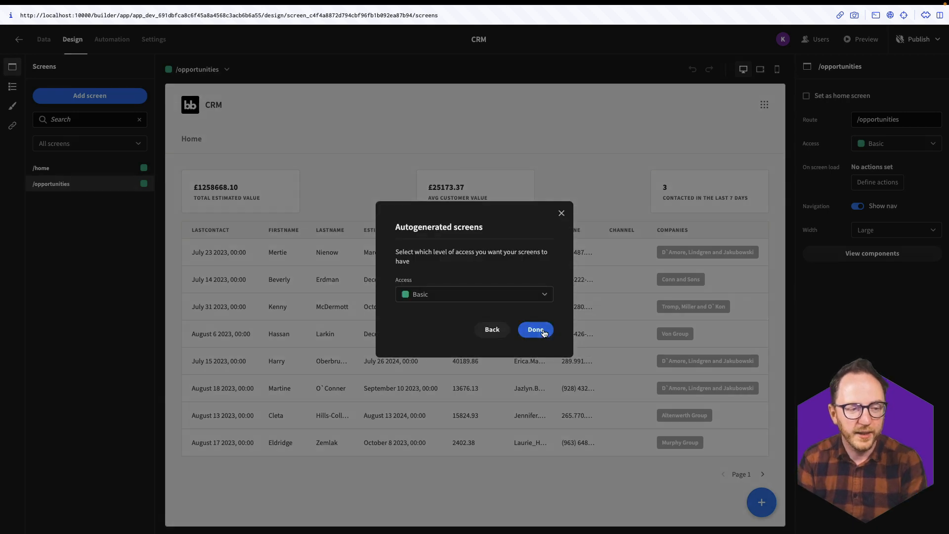
# - Set the new /contact-form/:channel screen's access to Public and create it
pyautogui.click(516, 299)
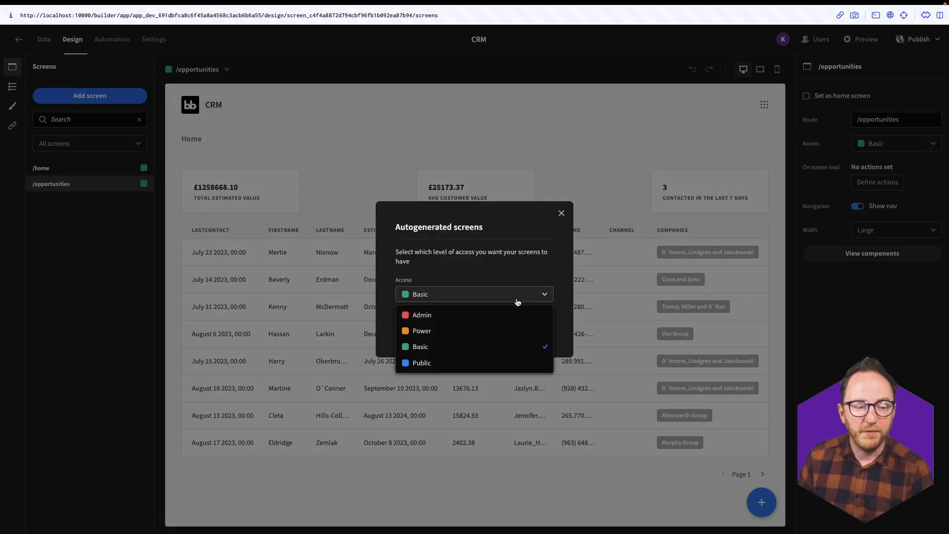
pyautogui.click(437, 363)
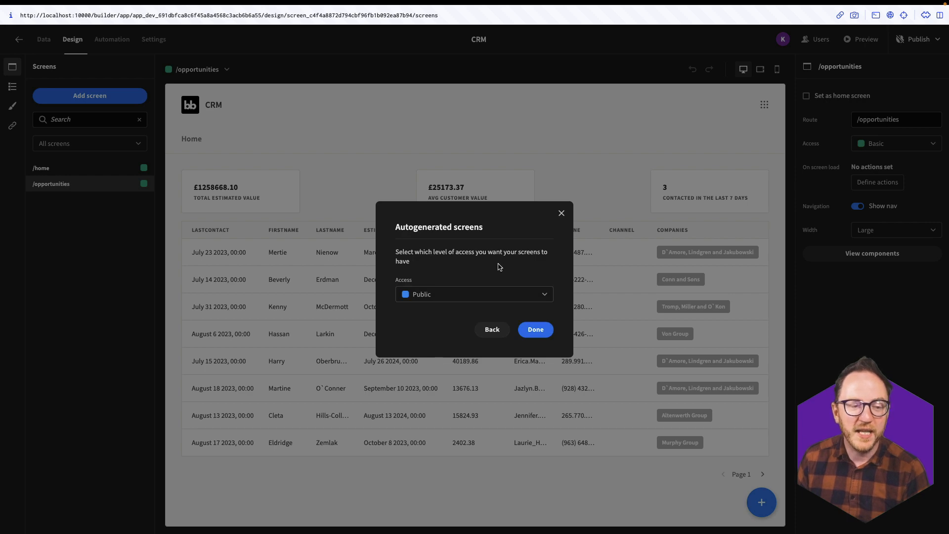
pyautogui.click(545, 337)
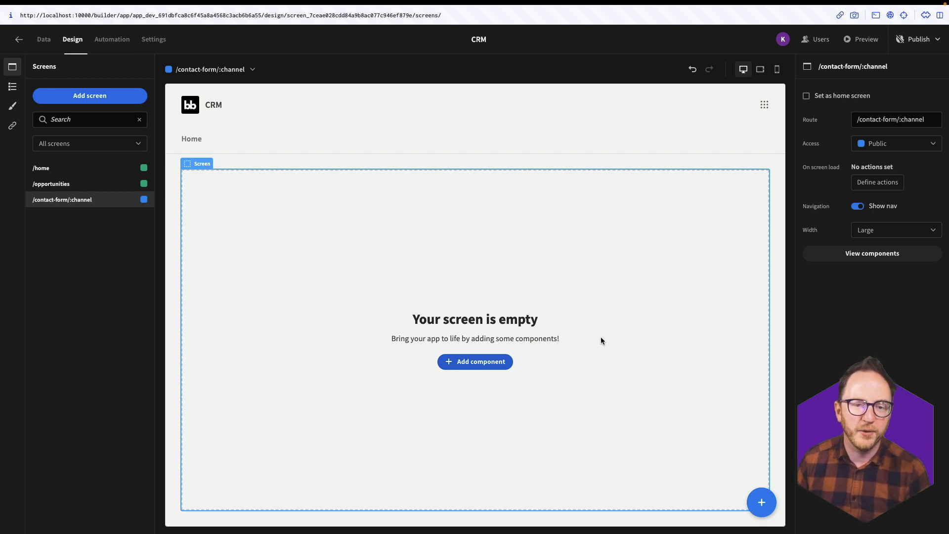
# - Hide the nav bar and centre the screen's contents horizontally and vertically
pyautogui.click(856, 206)
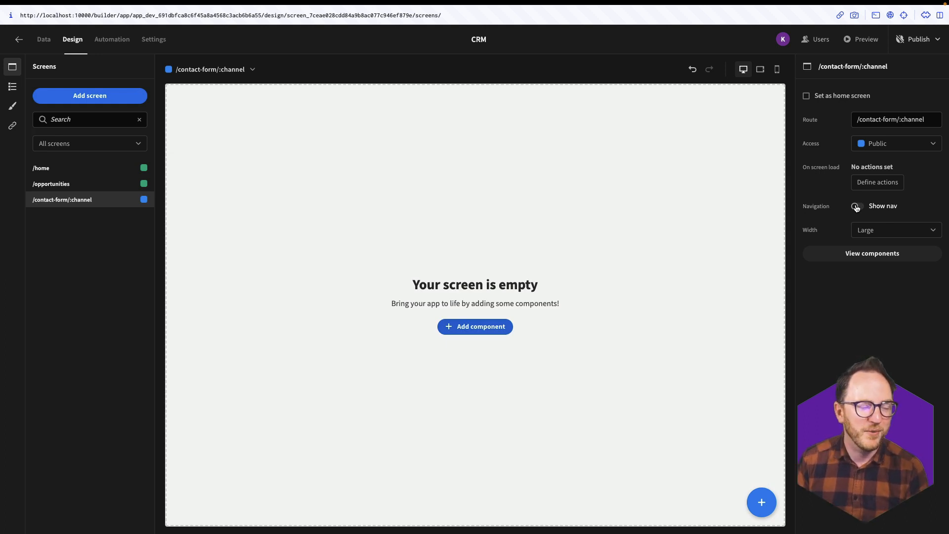
pyautogui.click(12, 86)
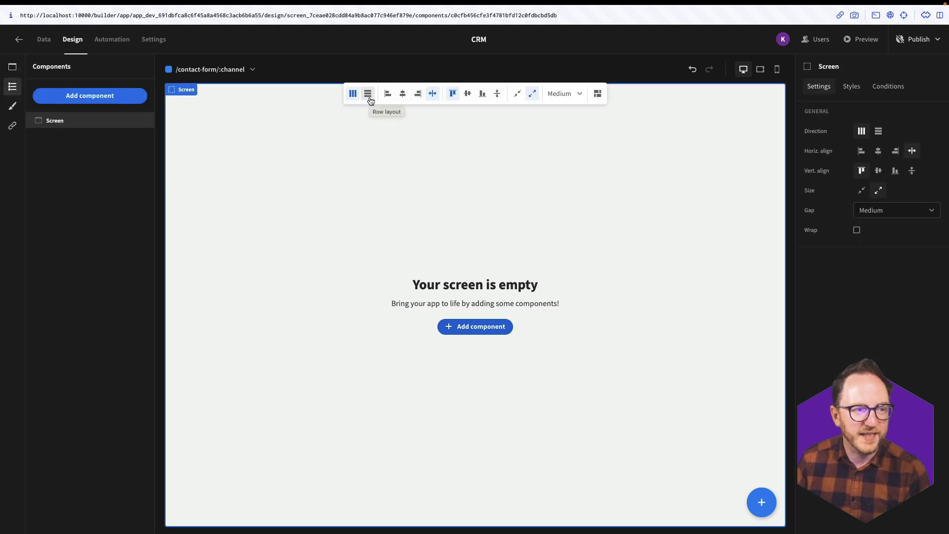
pyautogui.click(402, 94)
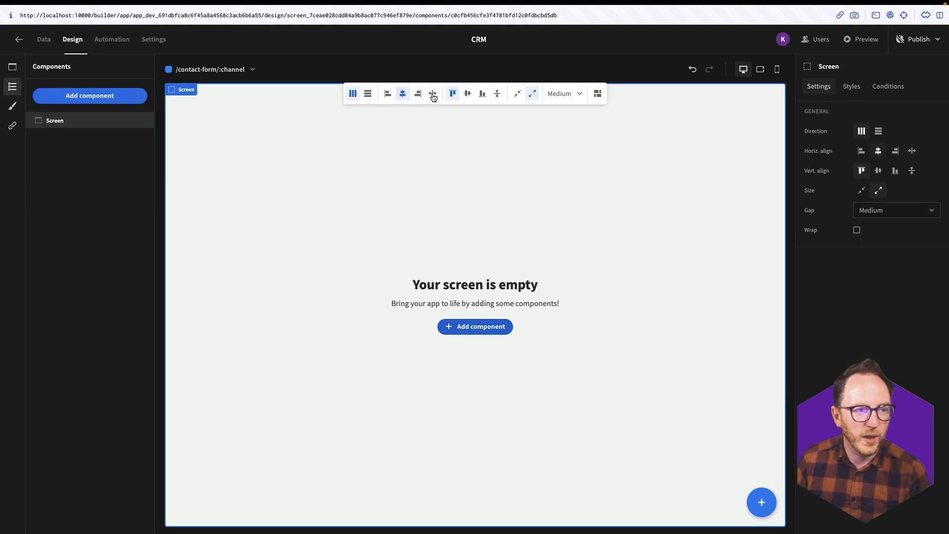
pyautogui.click(467, 94)
# - Add a Form named 'Contact Form' using the contacts table as its schema
pyautogui.click(87, 97)
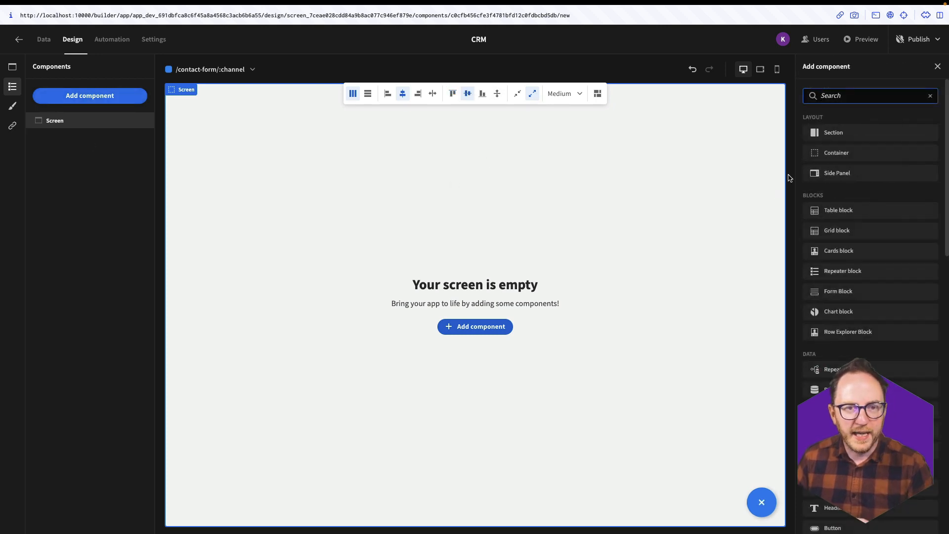
pyautogui.write('fo')
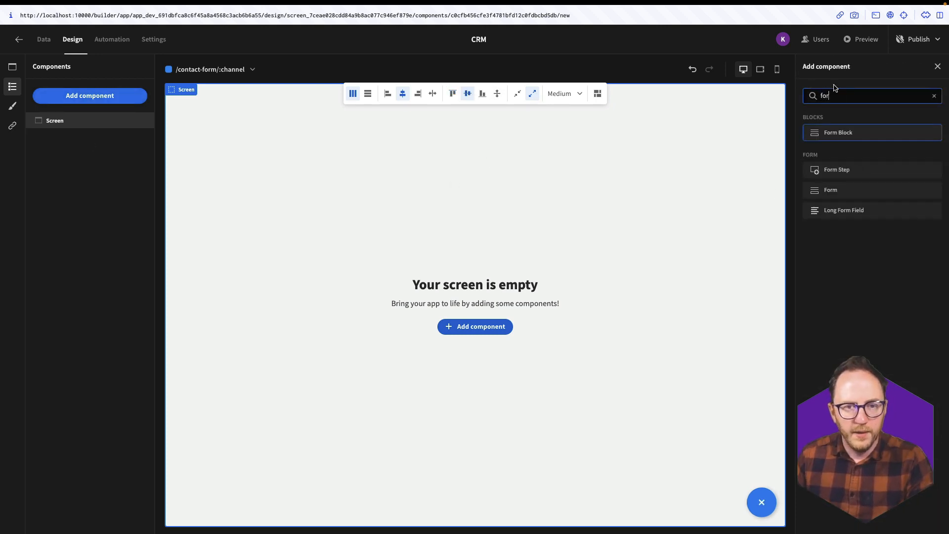
pyautogui.write('r')
pyautogui.click(842, 192)
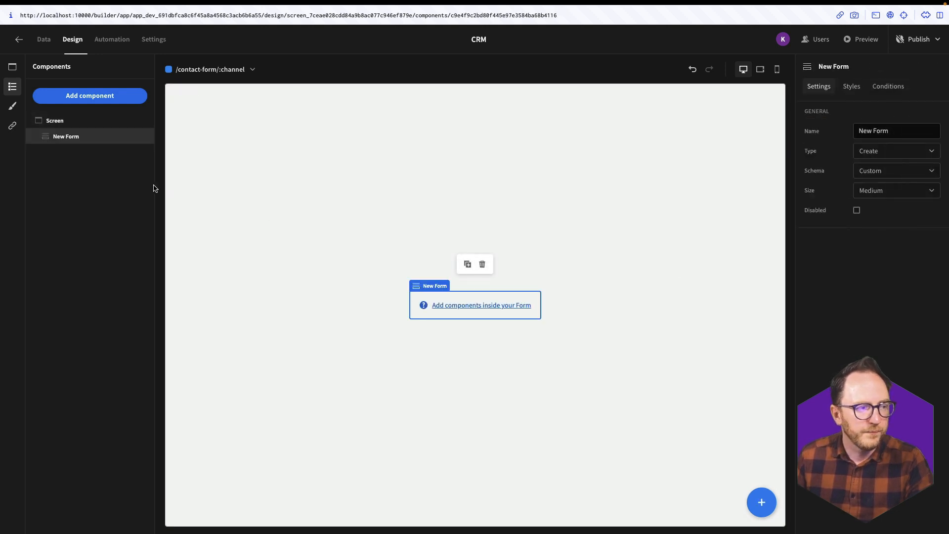
pyautogui.doubleClick(872, 131)
pyautogui.tripleClick(872, 133)
pyautogui.write('Contact Form')
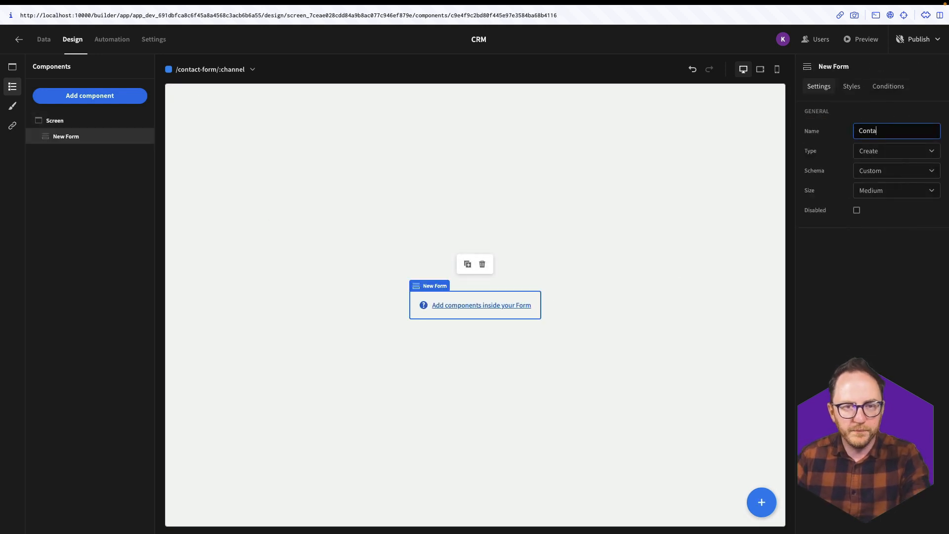
pyautogui.click(896, 170)
pyautogui.click(884, 238)
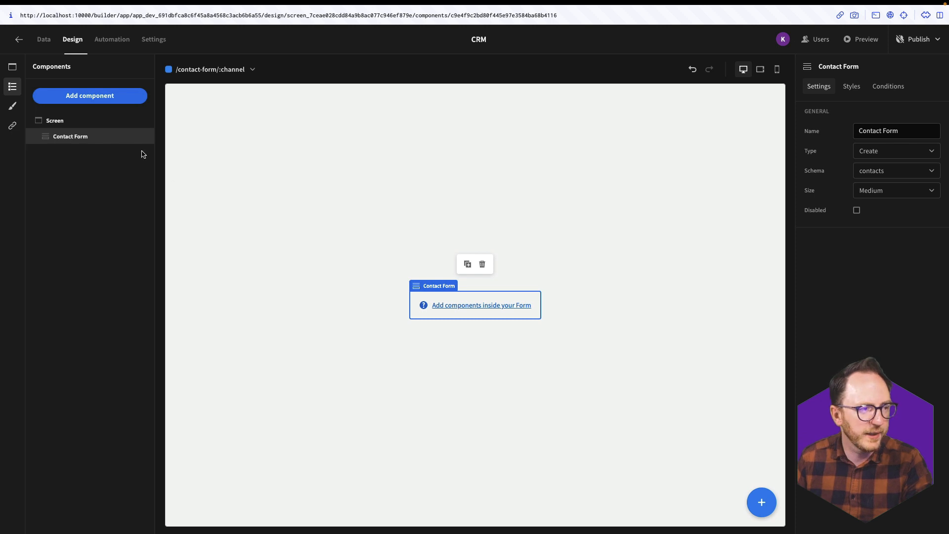
pyautogui.click(129, 95)
# - Add a Field Group to the form and generate its fields from the contacts schema
pyautogui.write('fiel')
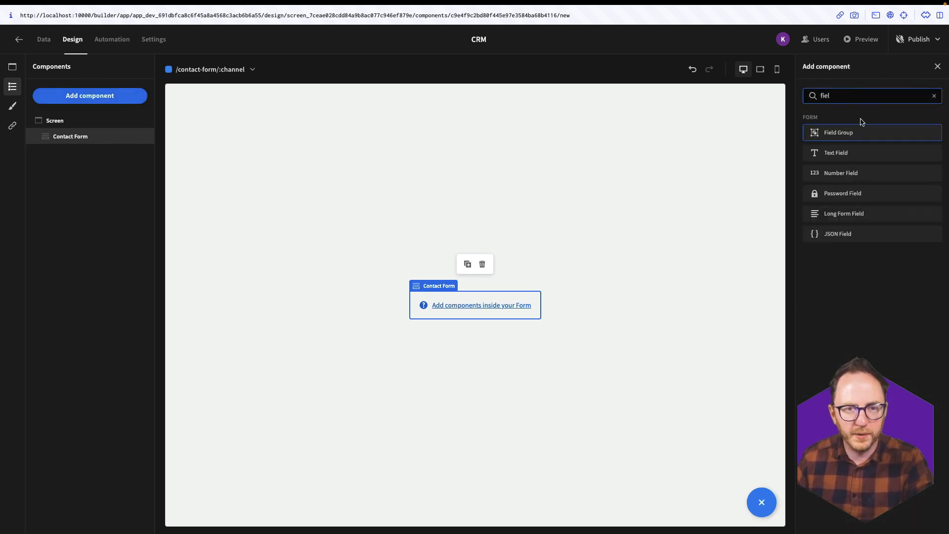
pyautogui.click(851, 134)
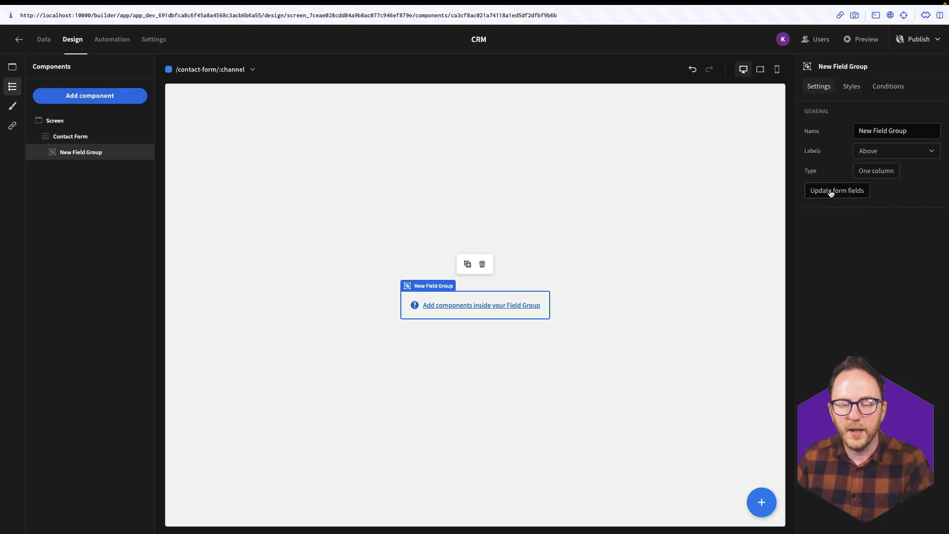
pyautogui.click(834, 190)
pyautogui.click(542, 324)
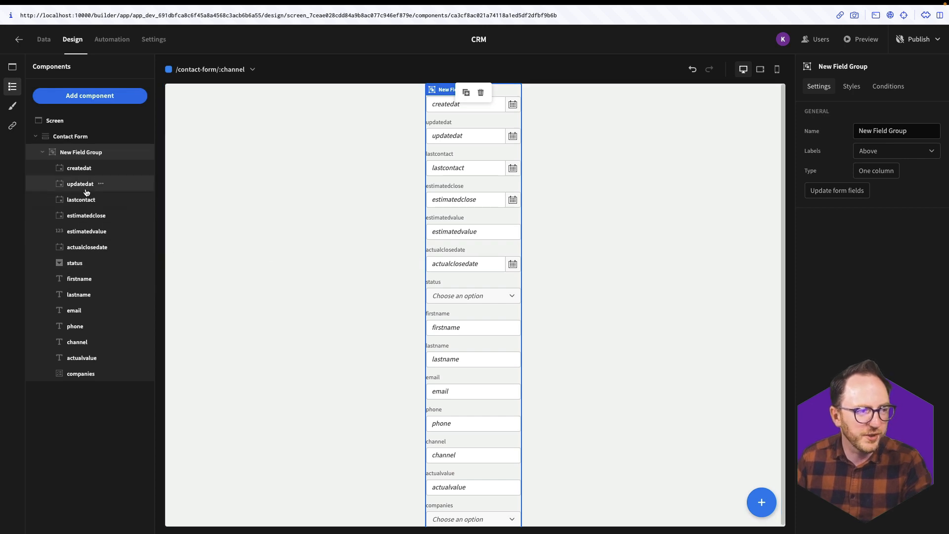
# - Delete the createdat, updatedat, lastcontact, estimatedclose, estimatedvalue, actualclosedate and status fields
pyautogui.click(72, 173)
pyautogui.press('Delete')
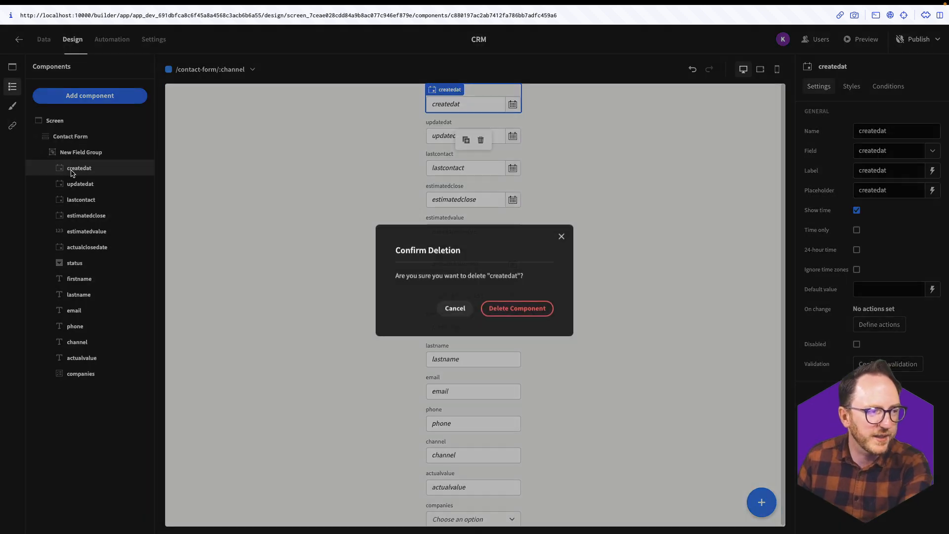
pyautogui.click(507, 311)
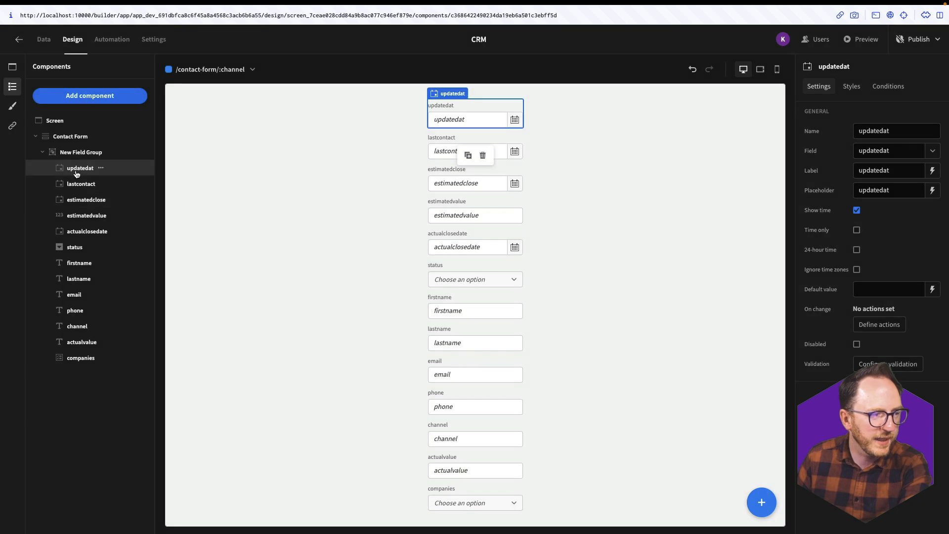
pyautogui.press('Delete')
pyautogui.press('Return')
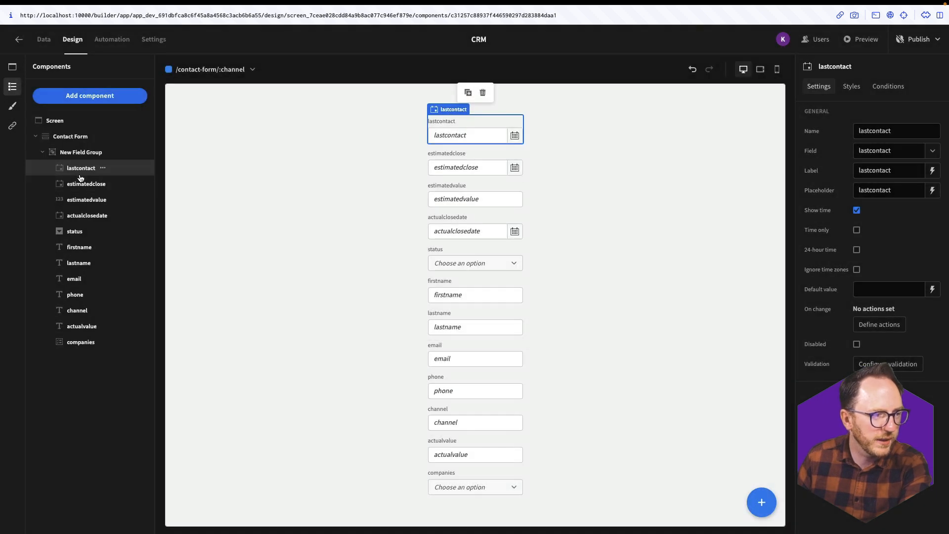
pyautogui.press('Delete')
pyautogui.press('Return')
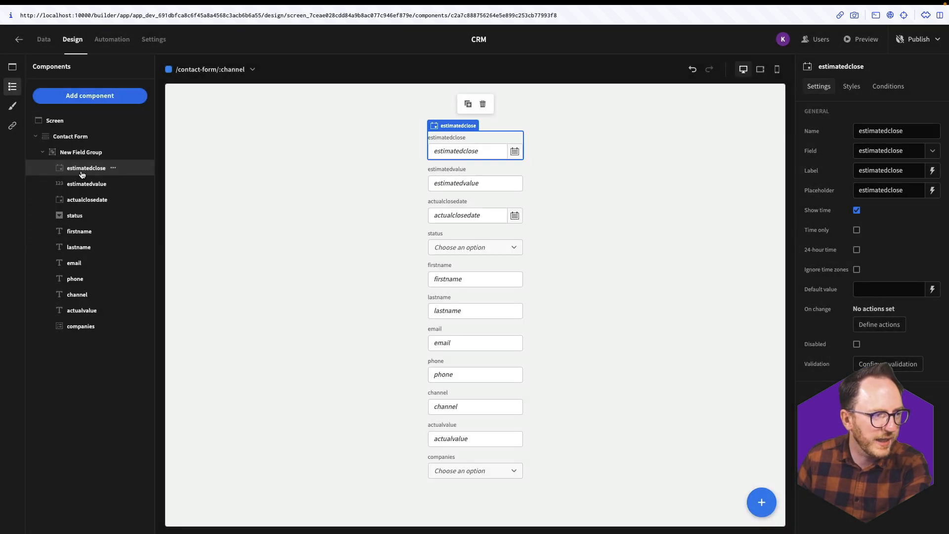
pyautogui.press('Delete')
pyautogui.press('Return')
pyautogui.press('Delete')
pyautogui.press('Return')
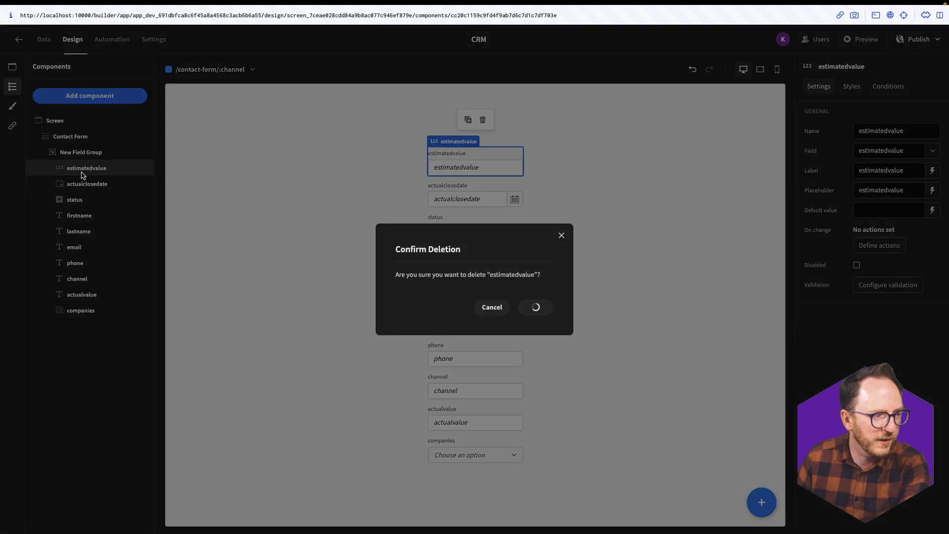
pyautogui.press('Delete')
pyautogui.press('Return')
pyautogui.press('Delete')
pyautogui.press('Return')
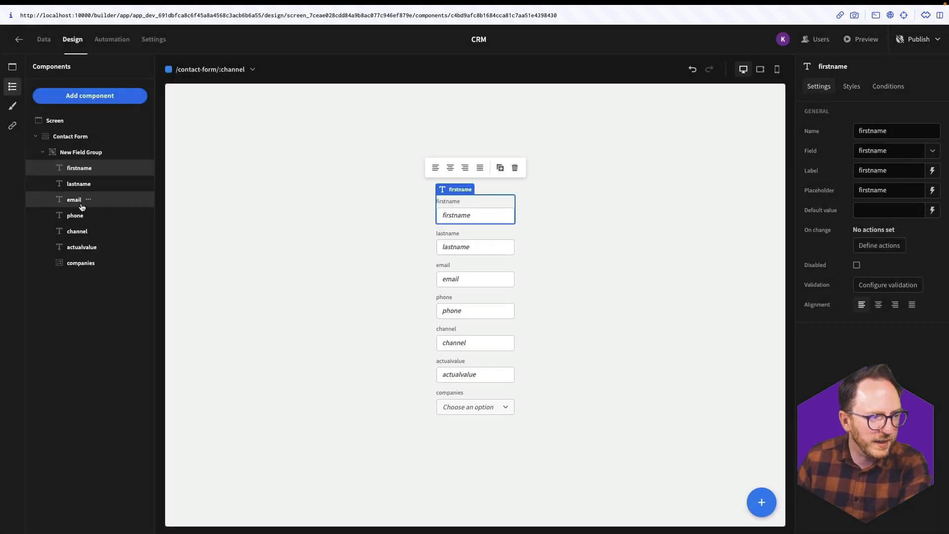
# - Delete the channel, actualvalue and companies fields, leaving firstname, lastname, email and phone
pyautogui.click(77, 236)
pyautogui.press('Delete')
pyautogui.press('Return')
pyautogui.press('Delete')
pyautogui.press('Return')
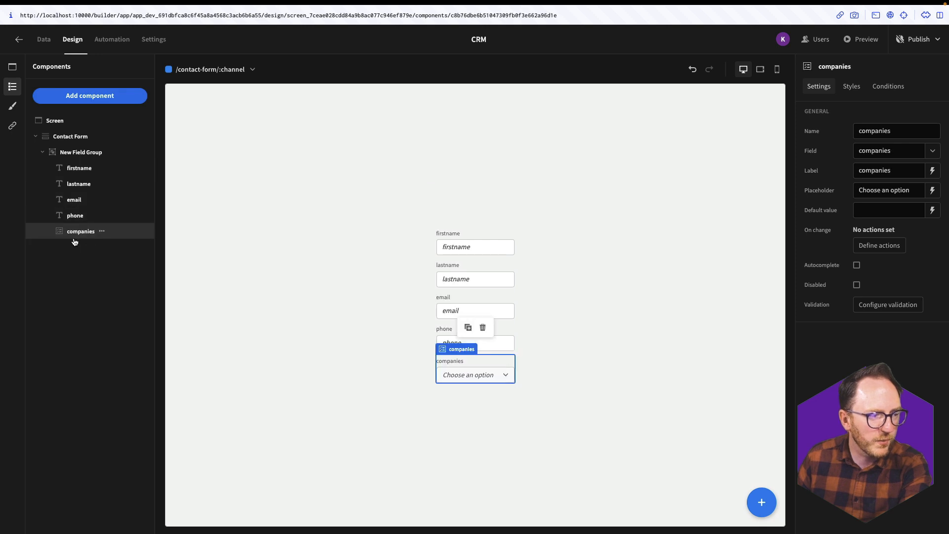
pyautogui.press('Delete')
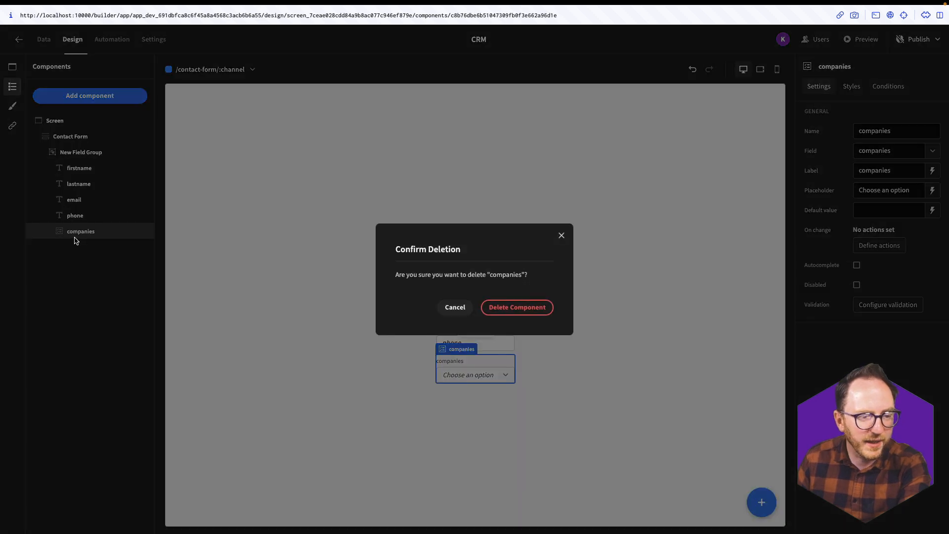
pyautogui.press('Return')
pyautogui.click(344, 332)
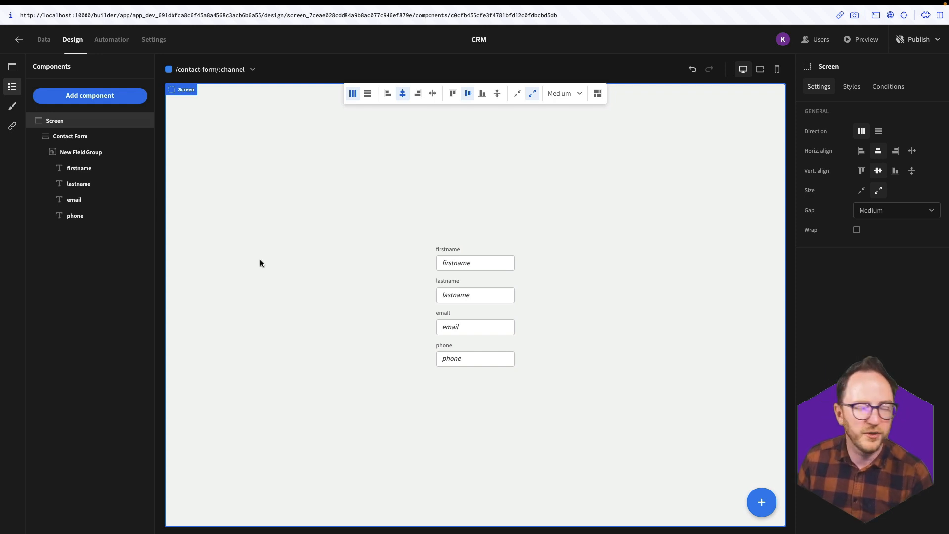
# - Edit the field labels and widen the Contact Form to 400px
pyautogui.click(79, 168)
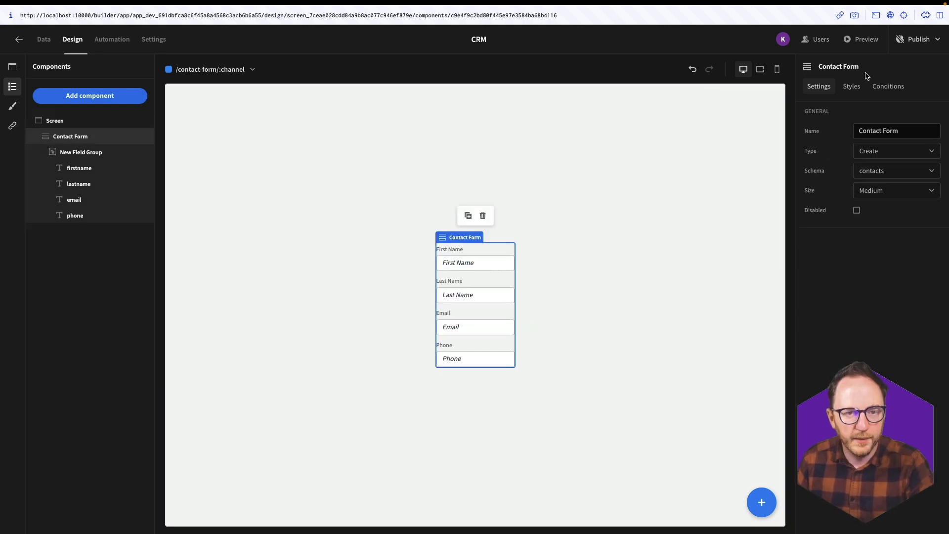
pyautogui.click(849, 86)
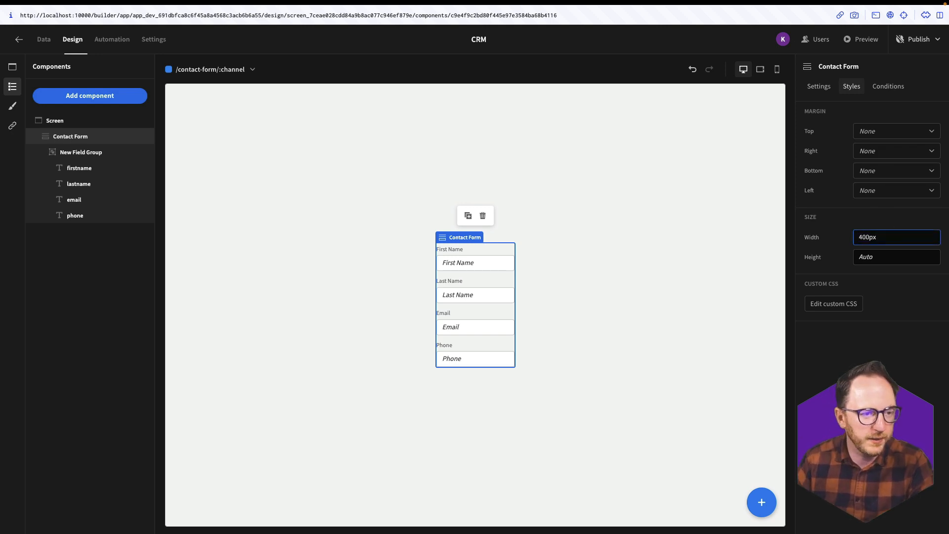
pyautogui.click(59, 124)
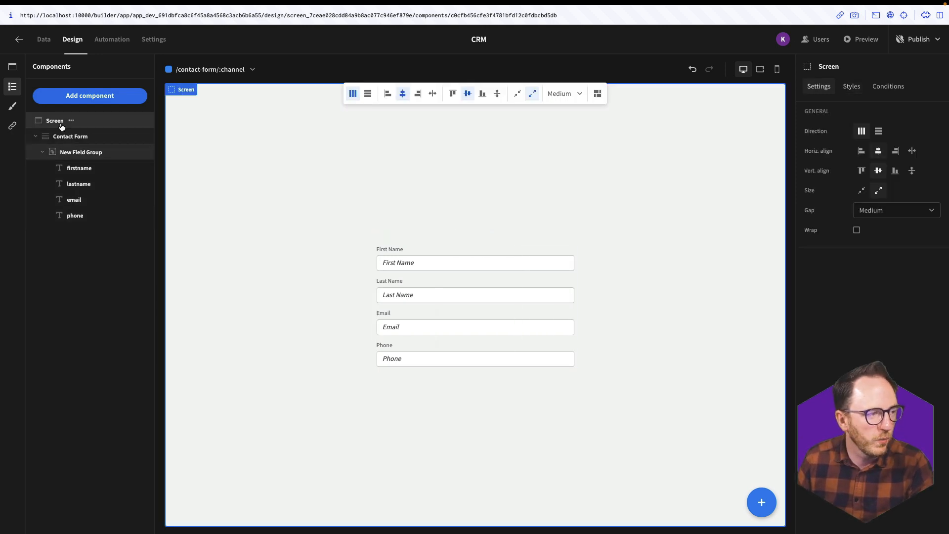
# - Add a 'Contact Sales' headline and place it above the Contact Form
pyautogui.click(114, 103)
pyautogui.write('head')
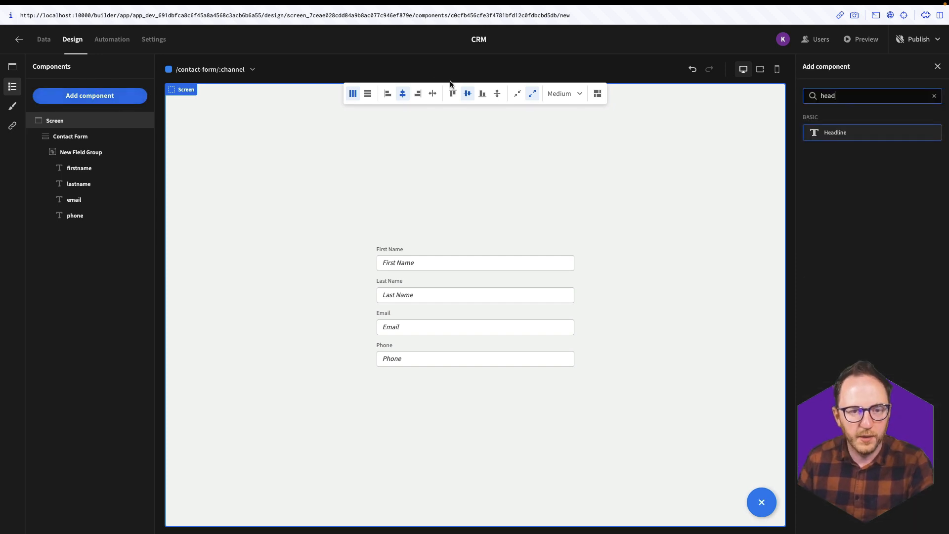
pyautogui.click(826, 136)
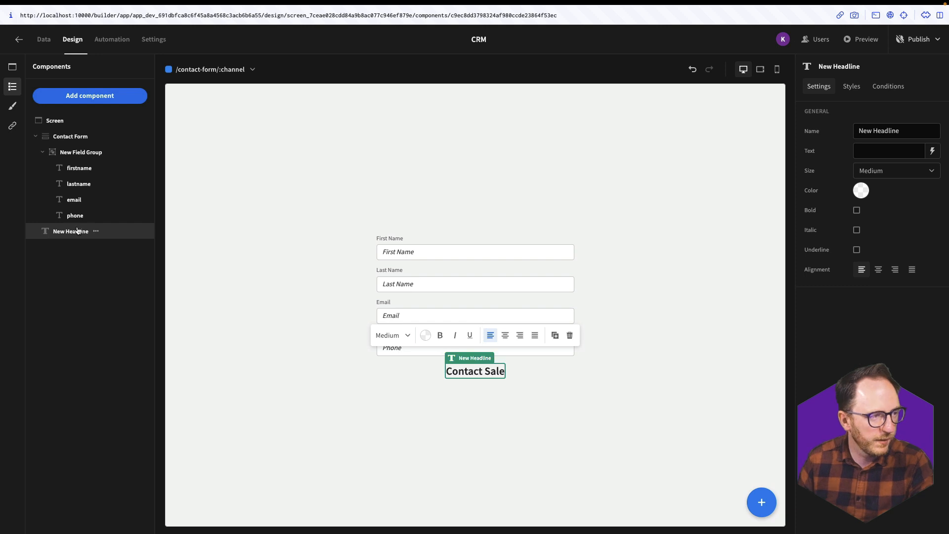
pyautogui.moveTo(74, 231); pyautogui.dragTo(75, 130)
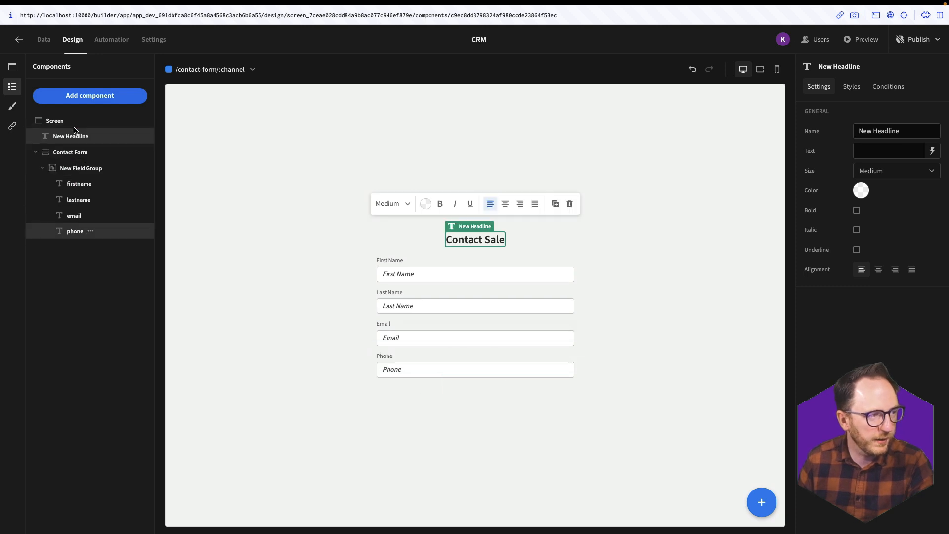
# - Add a button below the form with the text 'Submit'
pyautogui.click(326, 492)
pyautogui.click(90, 96)
pyautogui.write('butt')
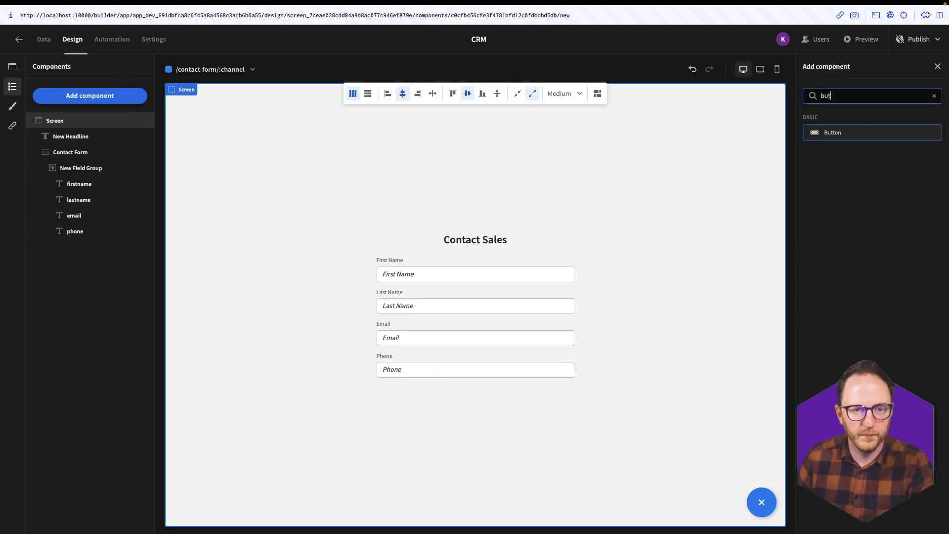
pyautogui.click(830, 133)
pyautogui.tripleClick(897, 148)
pyautogui.write('Submit')
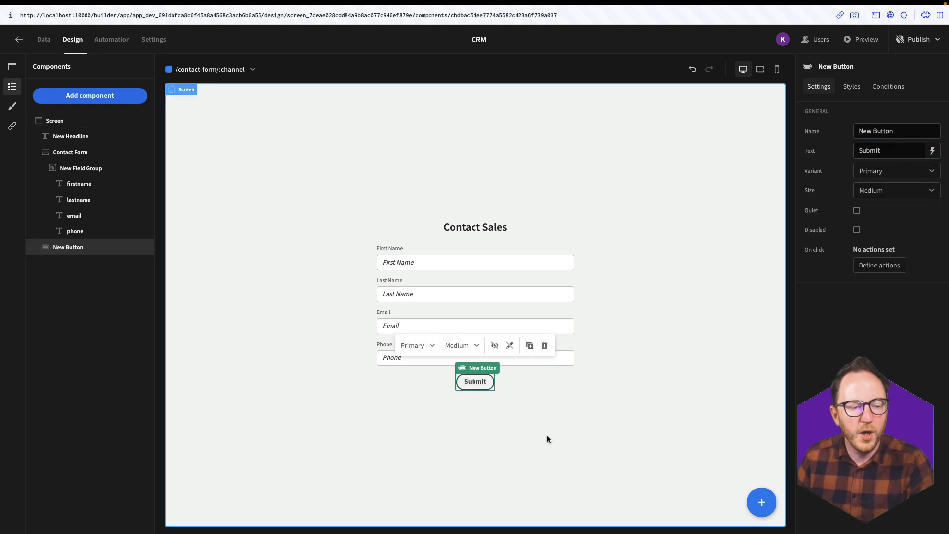
pyautogui.click(547, 435)
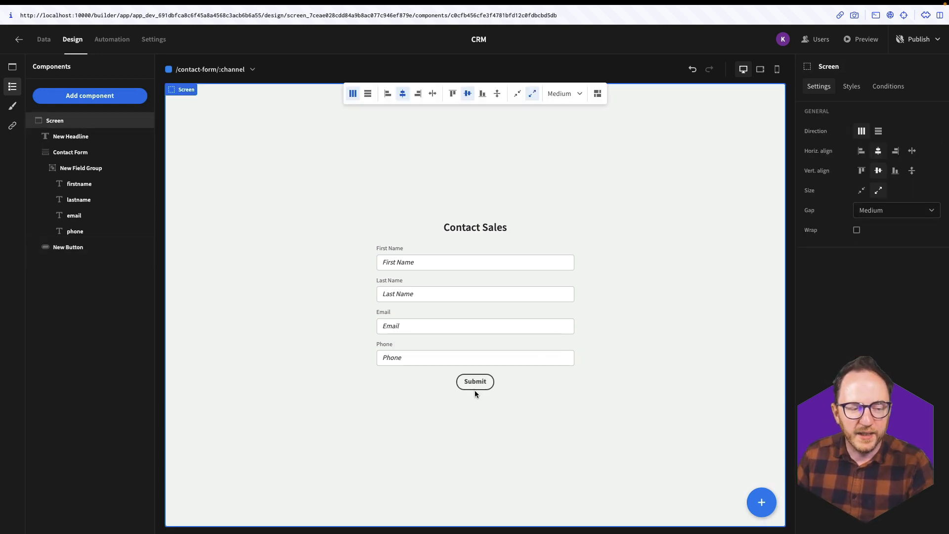
pyautogui.click(474, 386)
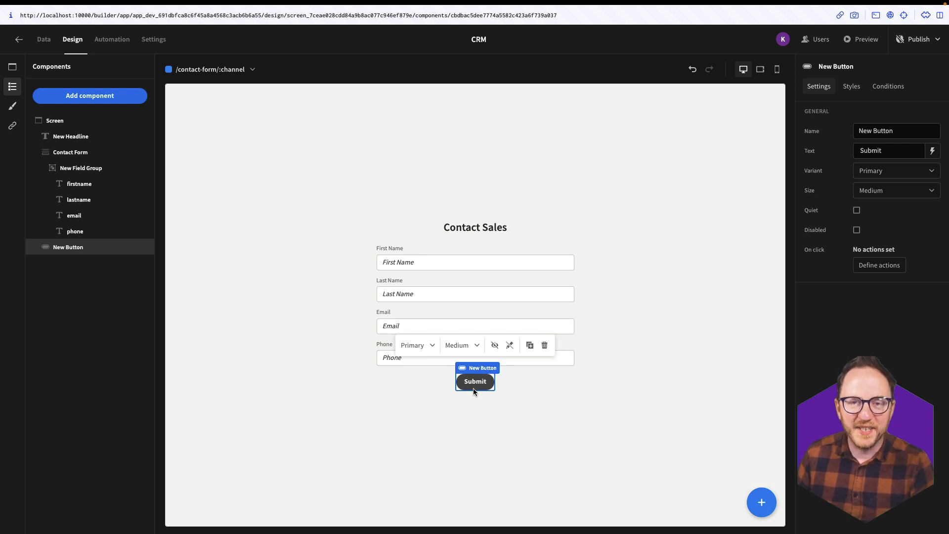
pyautogui.click(887, 266)
# - Add a Save Row action with Contact Form as data source and the contacts table
pyautogui.click(187, 383)
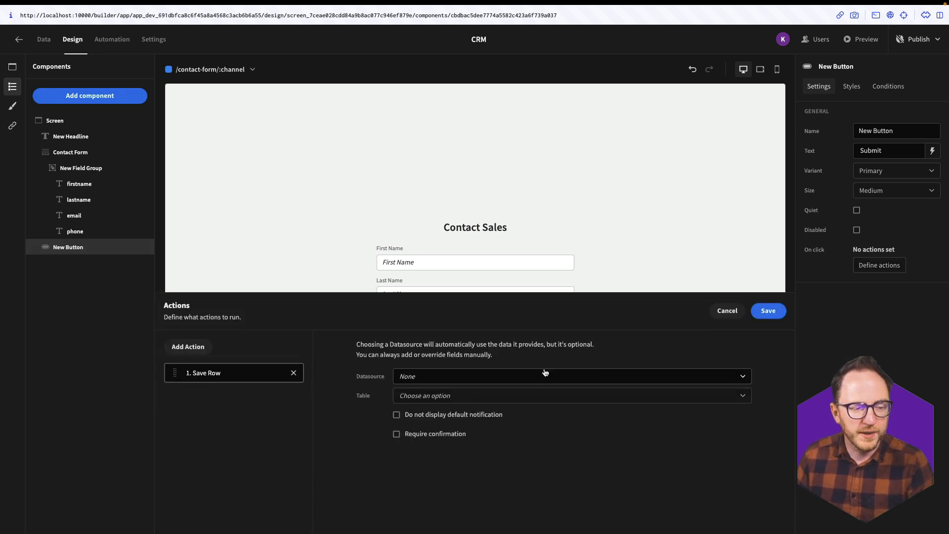
pyautogui.click(545, 374)
pyautogui.click(431, 411)
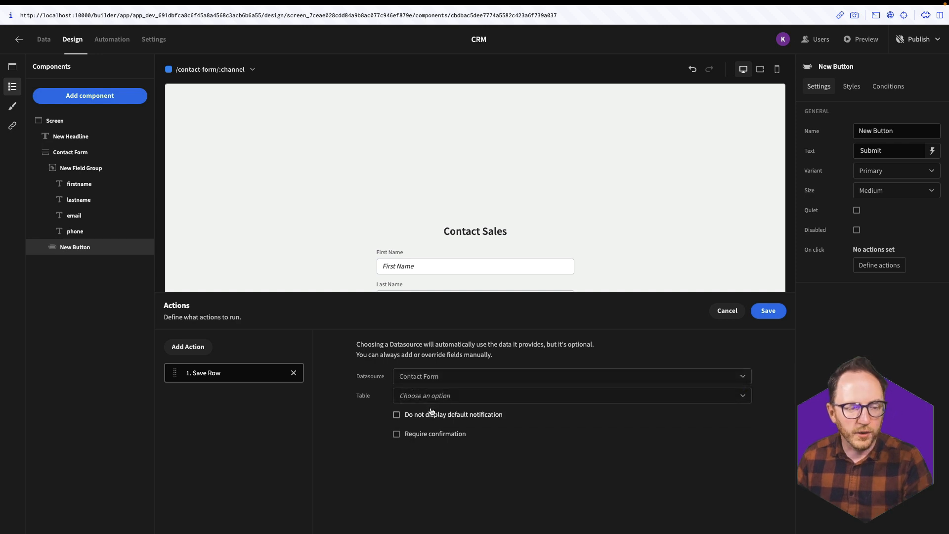
pyautogui.click(434, 395)
pyautogui.click(429, 464)
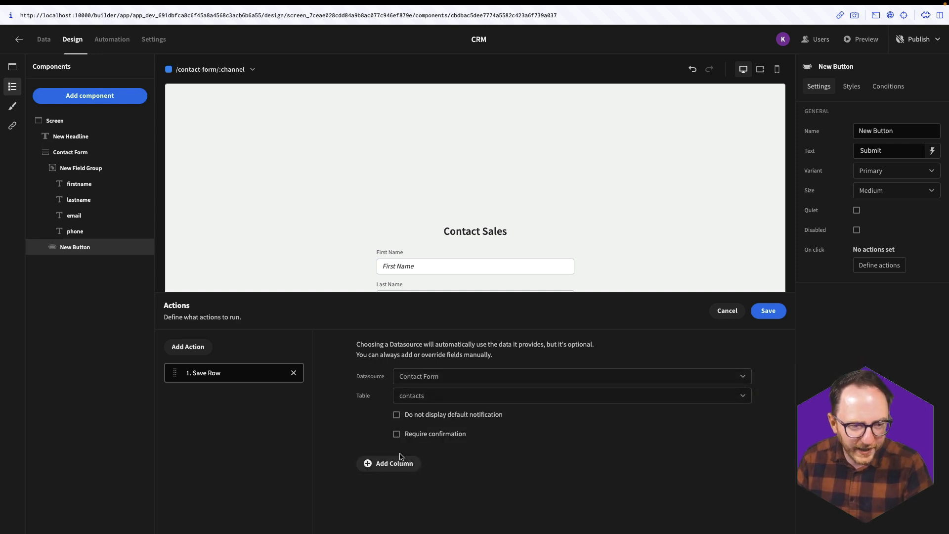
# - Add a column value setting status to New on the saved row
pyautogui.click(400, 457)
pyautogui.click(502, 458)
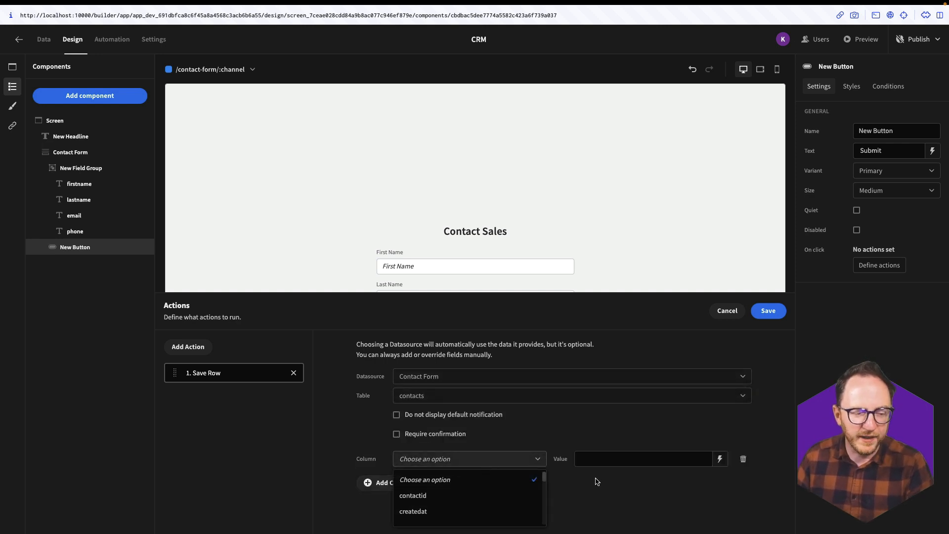
pyautogui.scroll(-5, 434, 502)
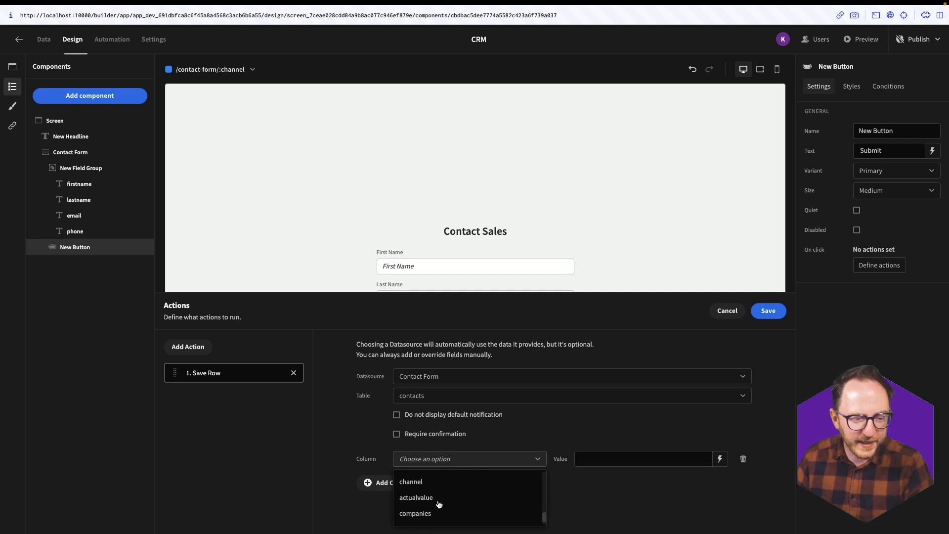
pyautogui.scroll(4, 438, 503)
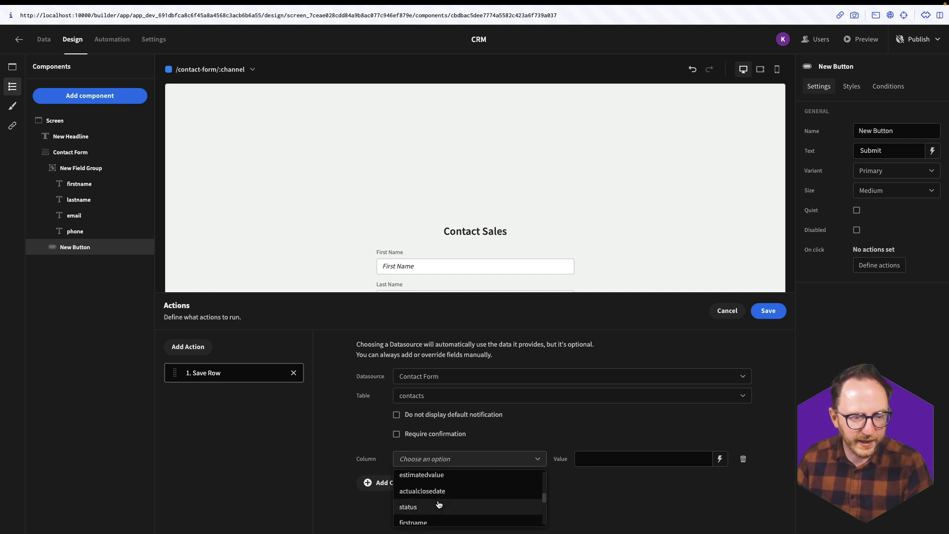
pyautogui.click(438, 506)
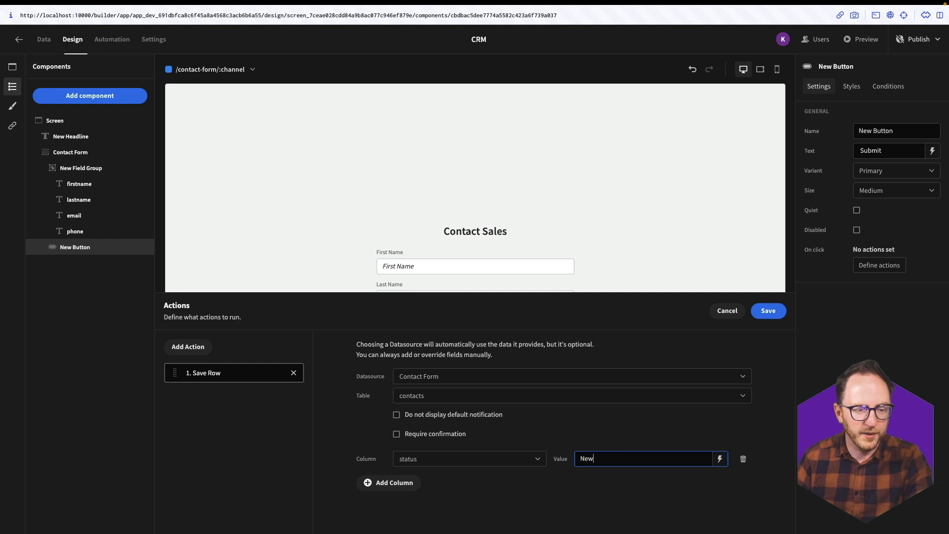
# - Bind the channel column to {{ URL.channel }} and save the button's actions
pyautogui.click(414, 480)
pyautogui.click(415, 477)
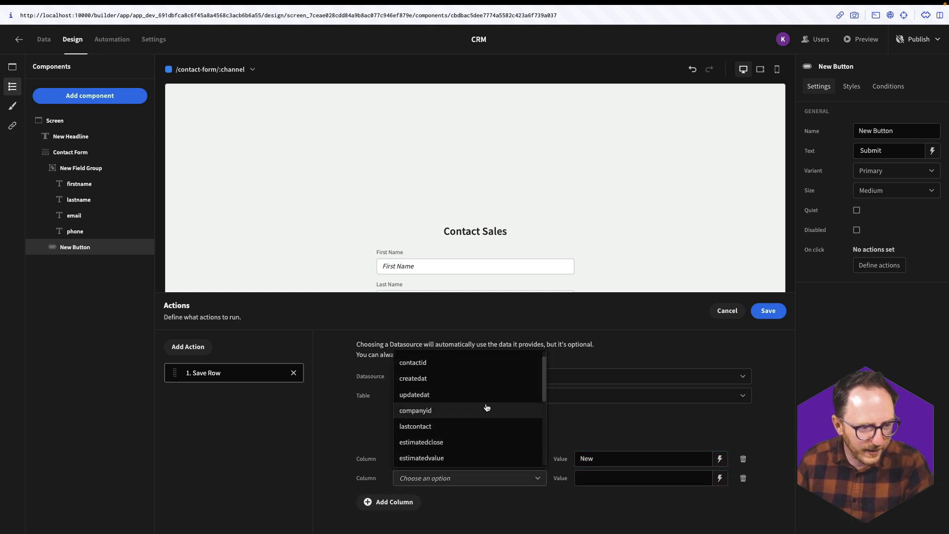
pyautogui.click(488, 407)
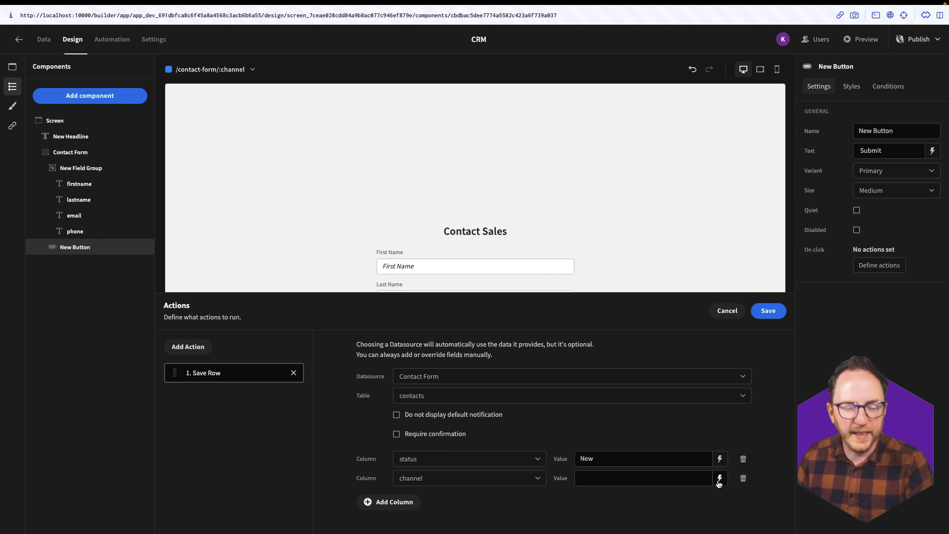
pyautogui.click(719, 479)
pyautogui.click(666, 388)
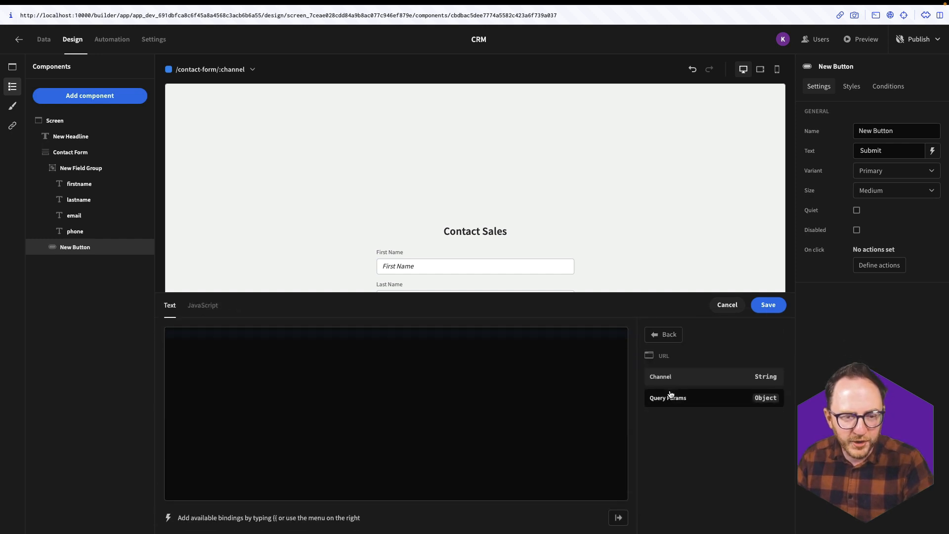
pyautogui.click(669, 376)
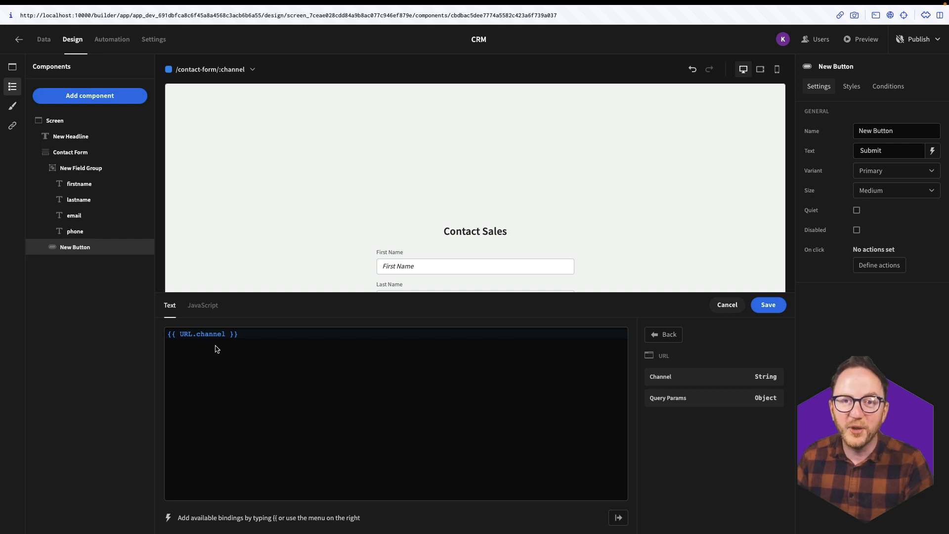
pyautogui.click(754, 312)
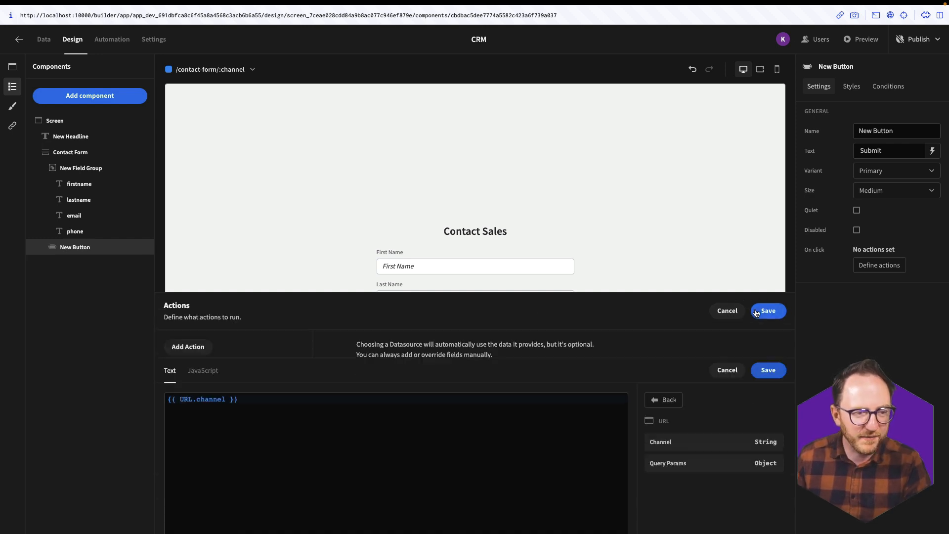
pyautogui.click(755, 312)
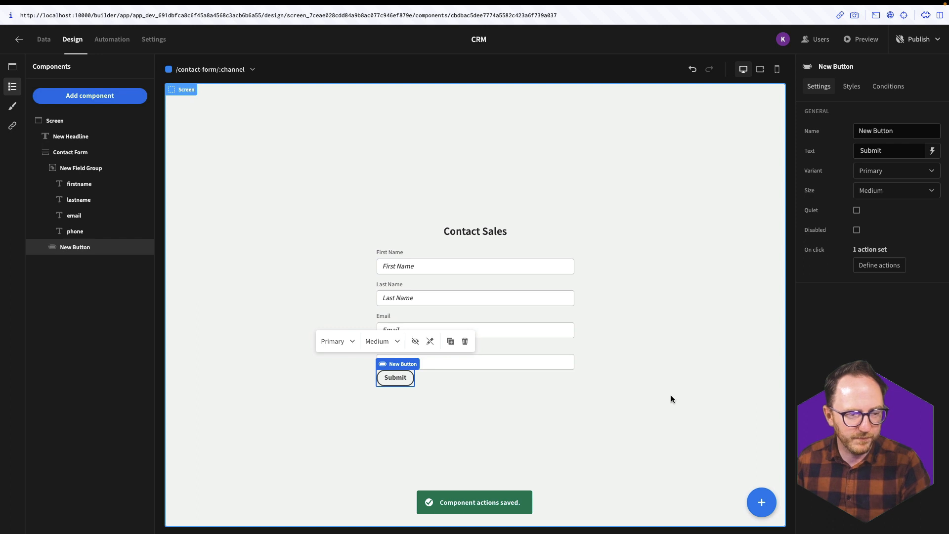
# - Give the Submit button a 12px top margin
pyautogui.click(855, 87)
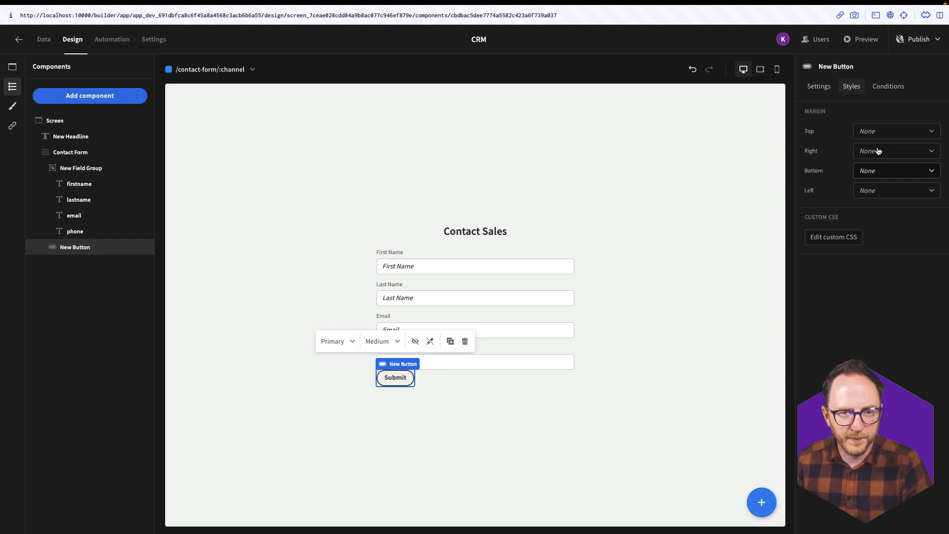
pyautogui.click(881, 132)
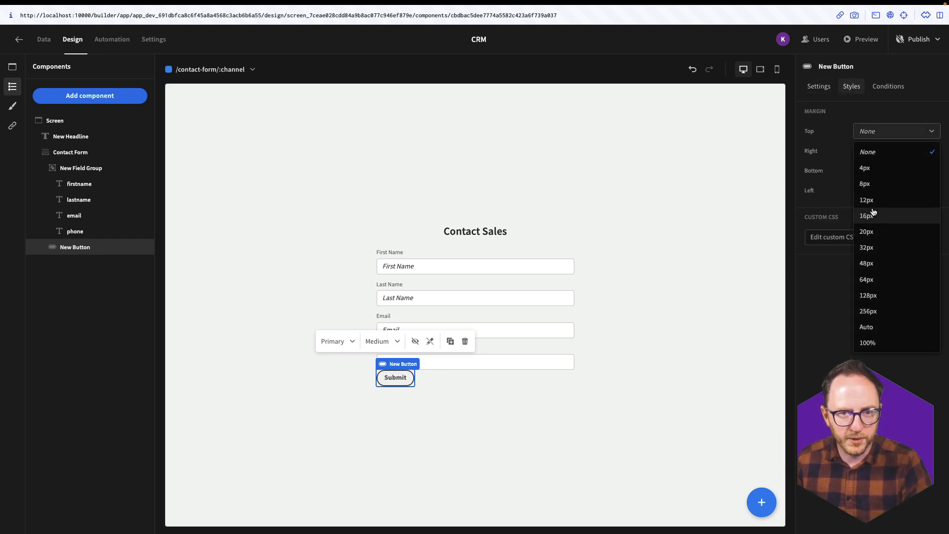
pyautogui.click(873, 200)
# - Switch the app theme to Nord and reselect the Submit button
pyautogui.click(40, 123)
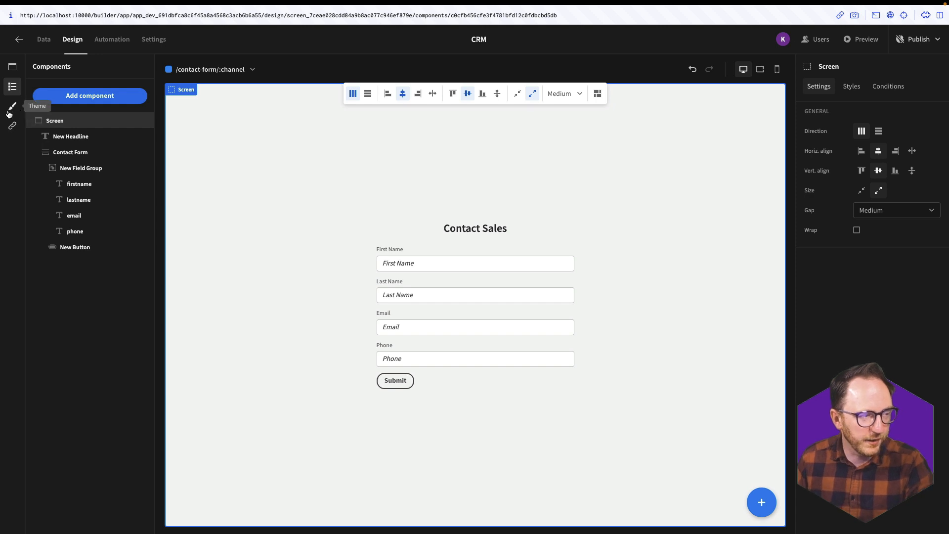
pyautogui.click(9, 110)
pyautogui.click(44, 185)
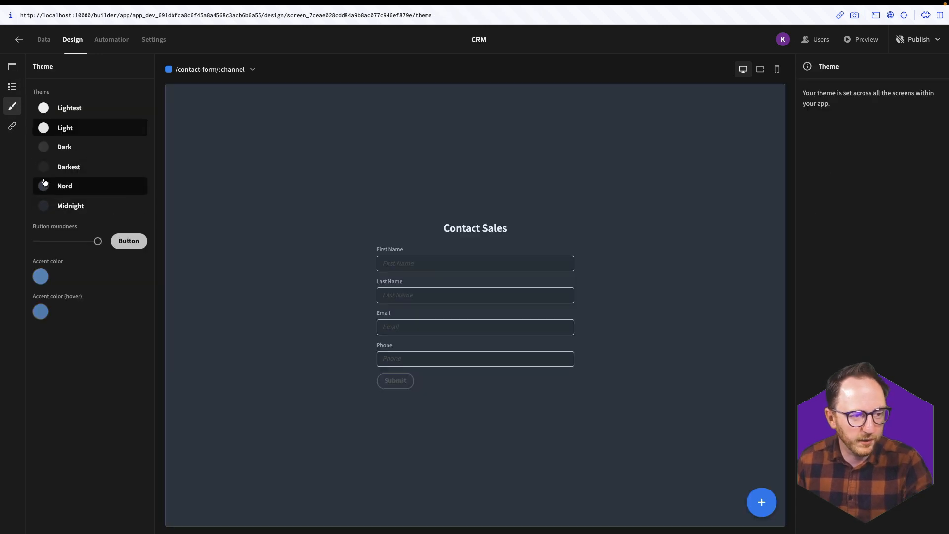
pyautogui.click(379, 419)
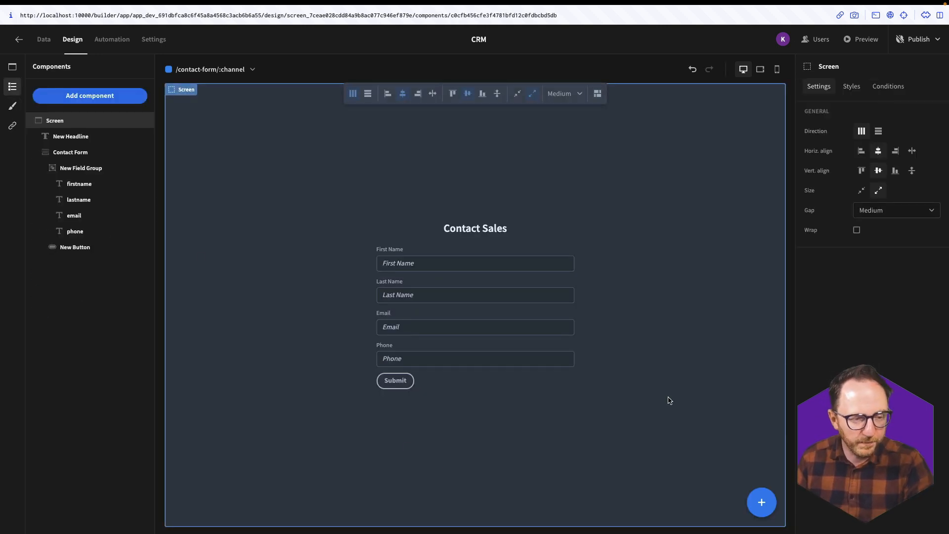
pyautogui.click(394, 381)
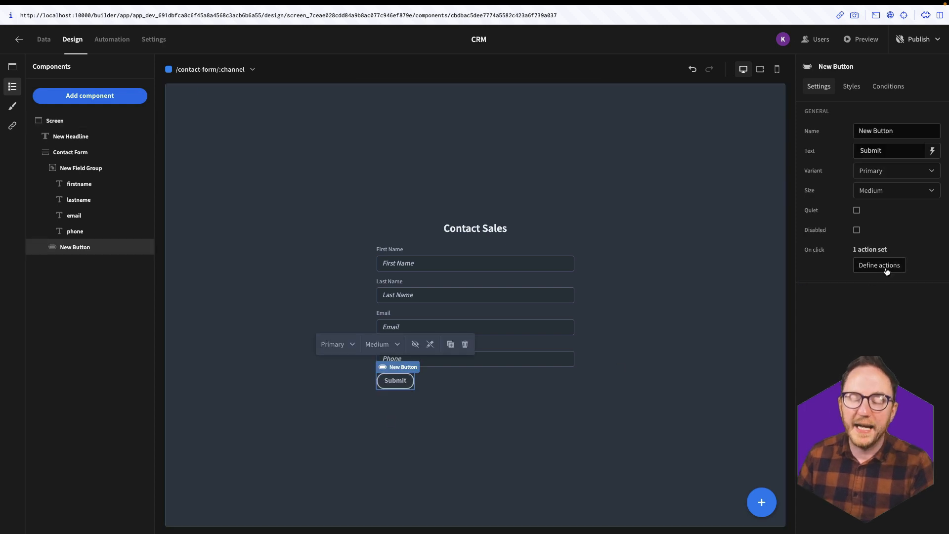
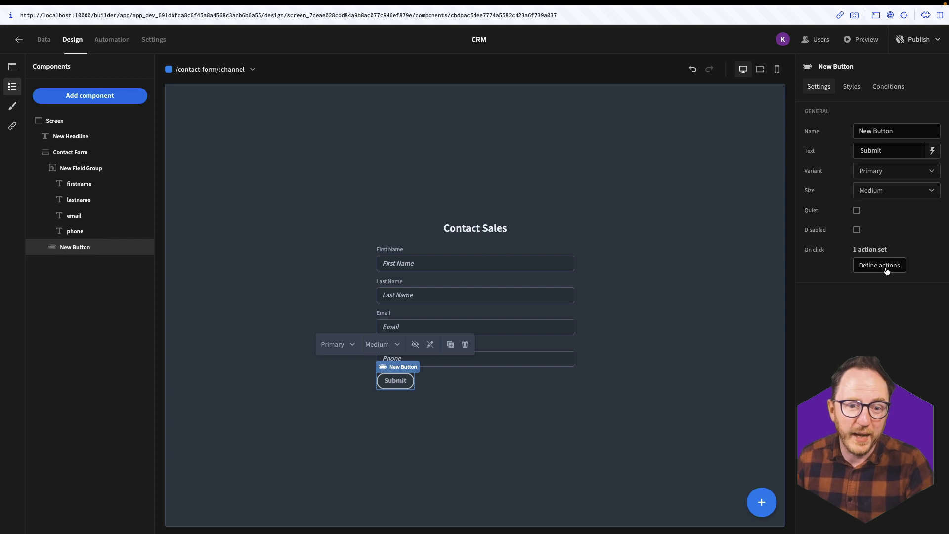
# - Add an Update State action to the Submit button setting form-submitted to yes, and save
pyautogui.click(885, 269)
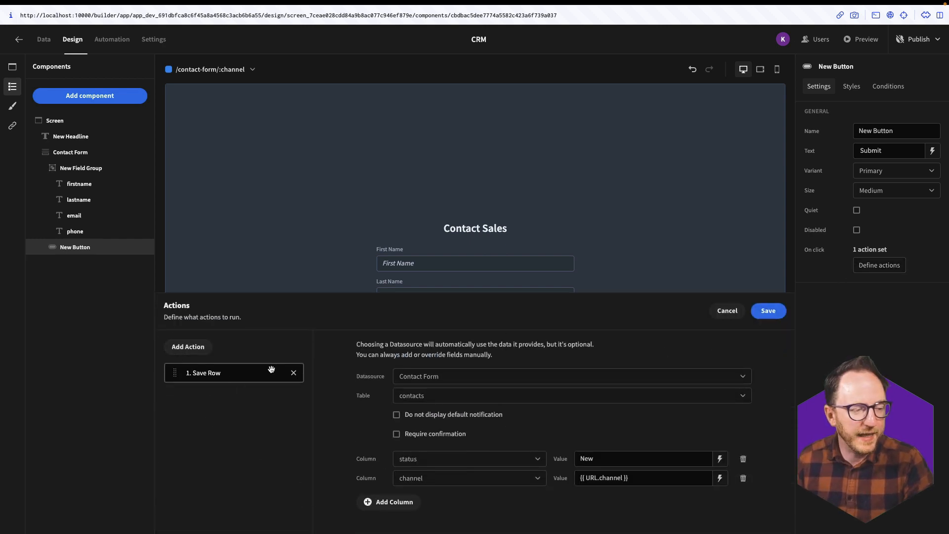
pyautogui.click(181, 346)
pyautogui.write('upd')
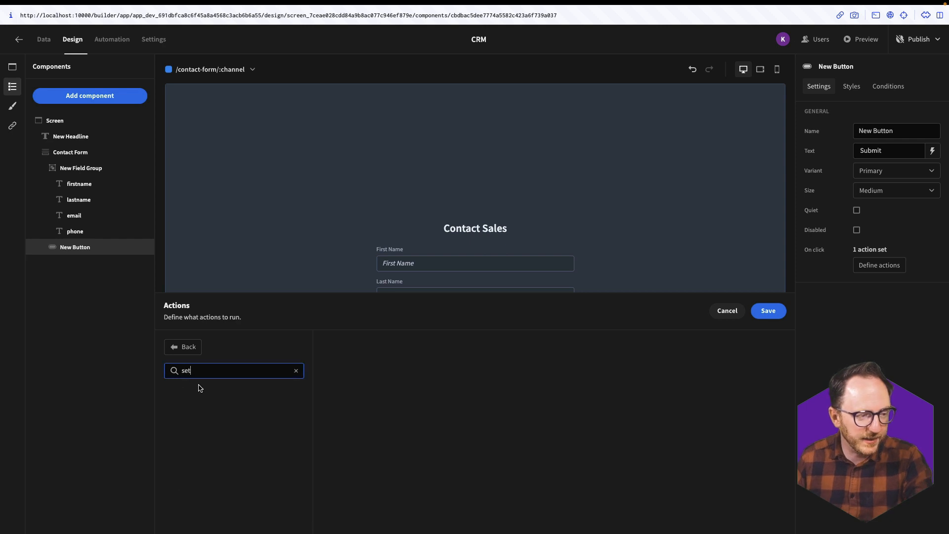
pyautogui.click(200, 395)
pyautogui.click(555, 366)
pyautogui.write('form-submitted')
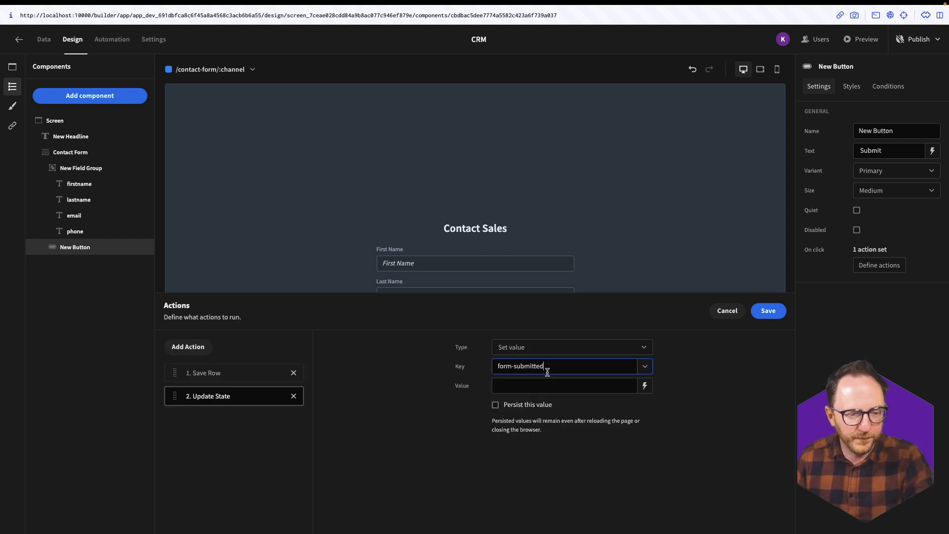
pyautogui.press('Tab')
pyautogui.write('ye')
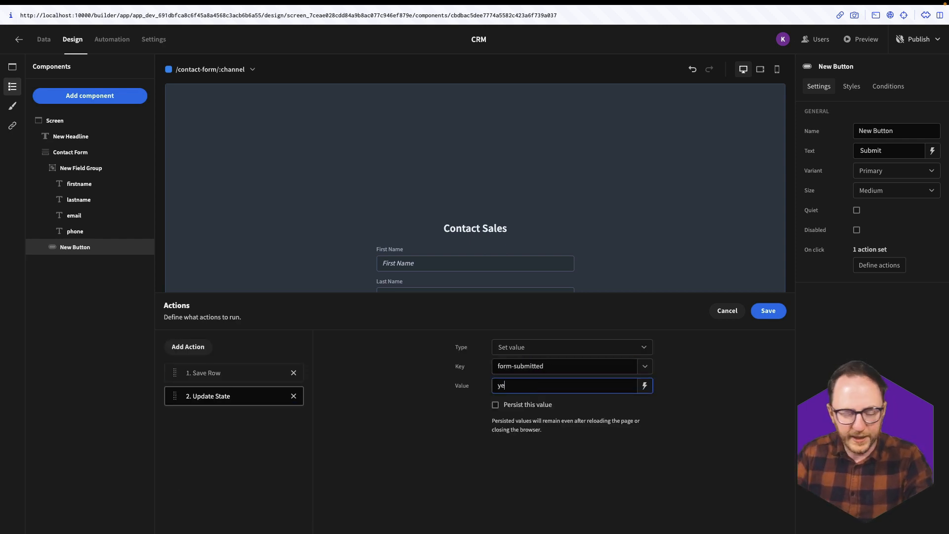
pyautogui.click(768, 311)
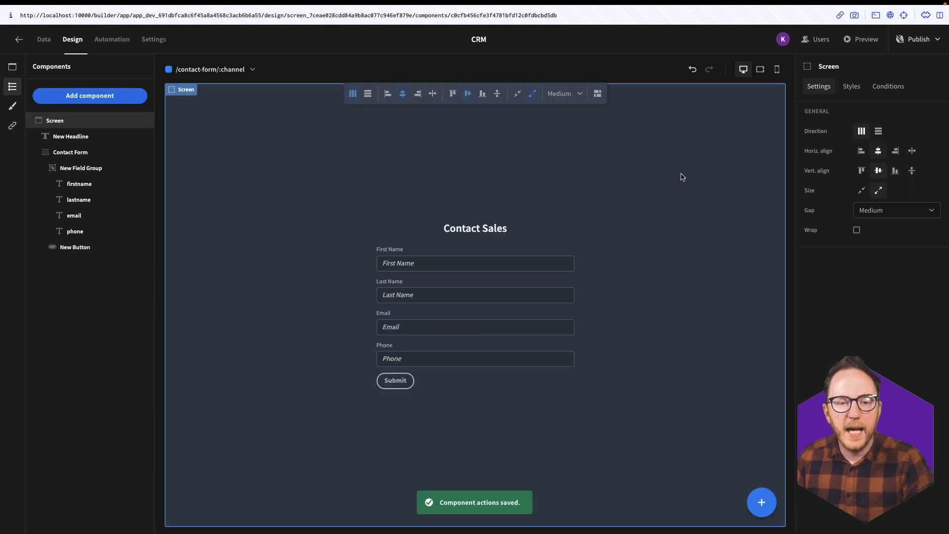
# - Give the Contact Form a condition hiding it when State.form-submitted equals yes, and save
pyautogui.click(692, 69)
pyautogui.click(888, 86)
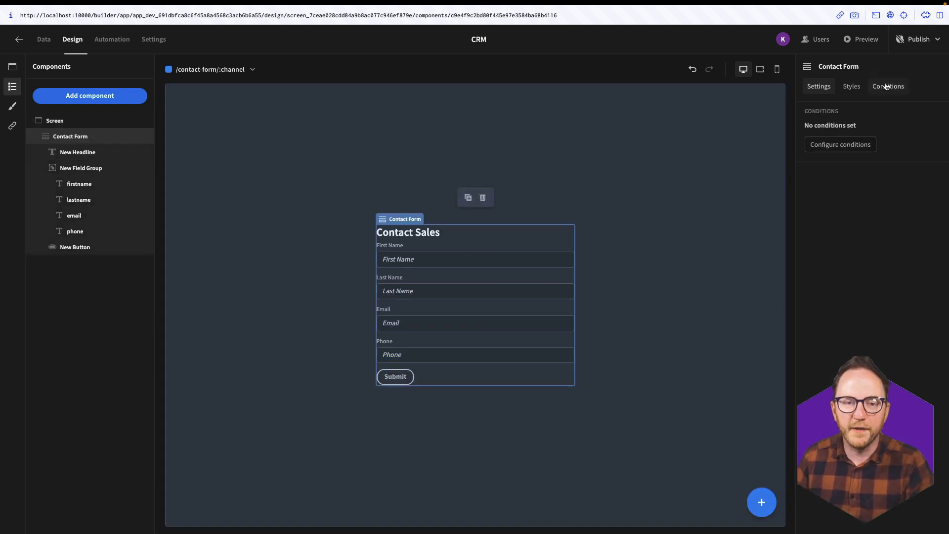
pyautogui.click(840, 146)
pyautogui.click(204, 369)
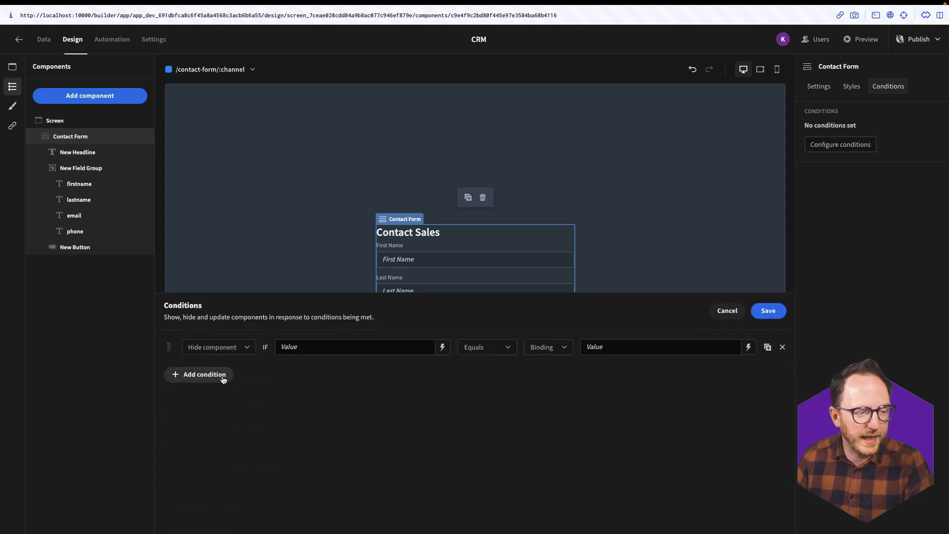
pyautogui.click(442, 349)
pyautogui.click(669, 364)
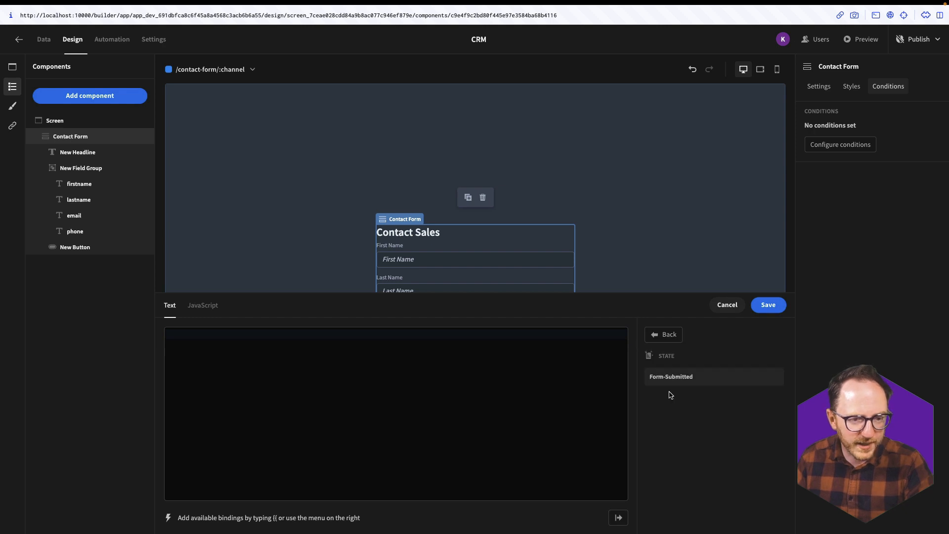
pyautogui.click(680, 378)
pyautogui.click(768, 304)
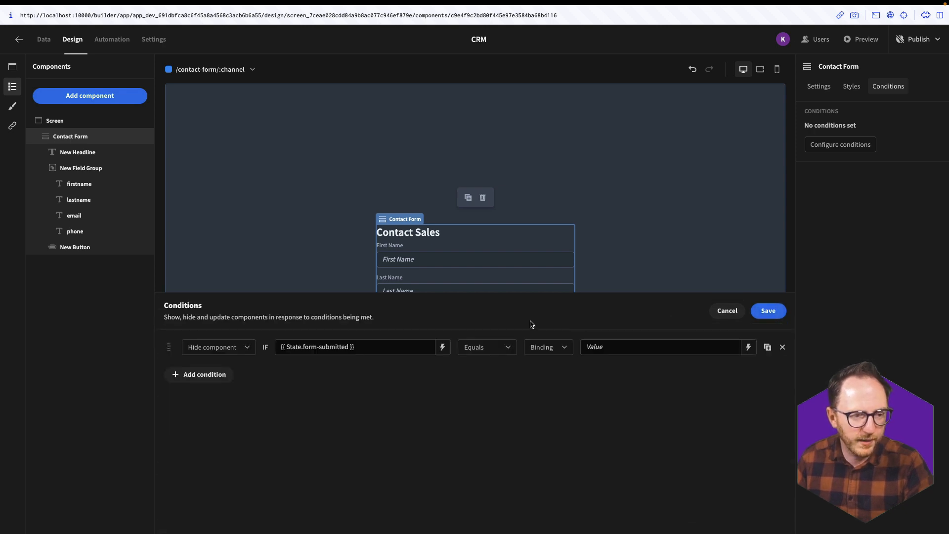
pyautogui.click(640, 346)
pyautogui.write('true')
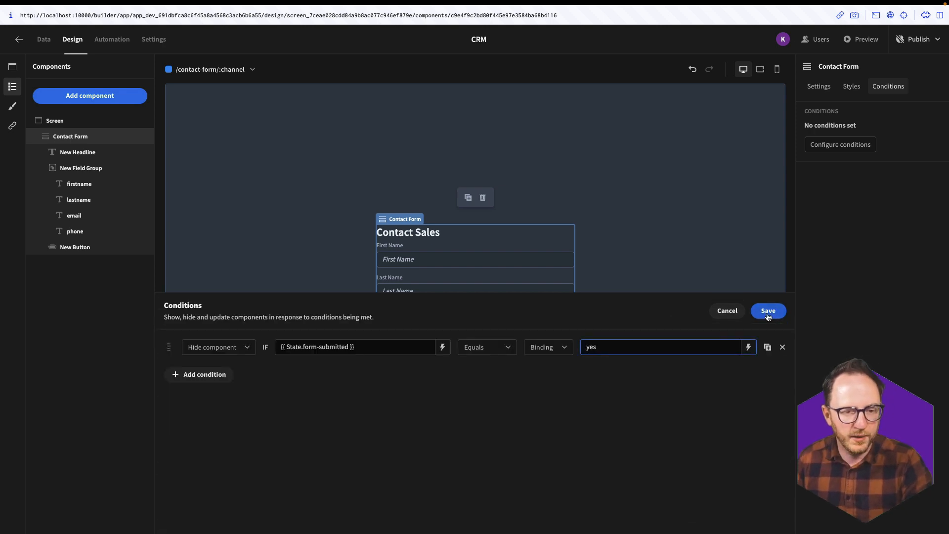
pyautogui.click(768, 310)
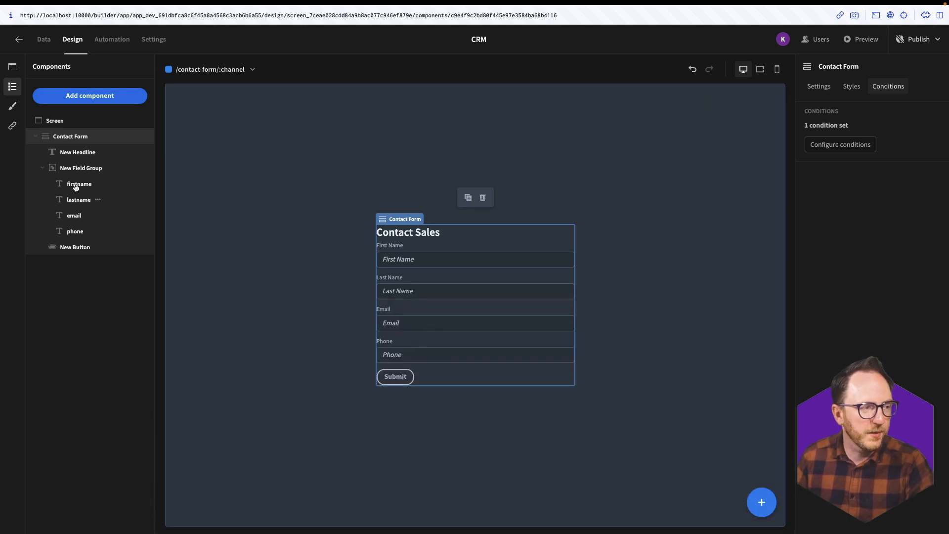
# - Add a headline reading 'Thank you. We'll be in touch soon!'
pyautogui.click(90, 95)
pyautogui.write('he')
pyautogui.press('Return')
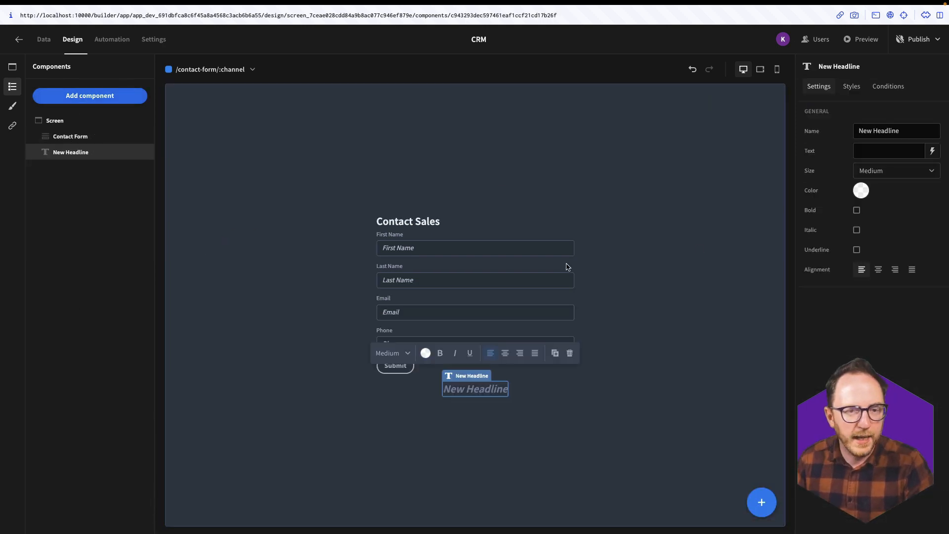
pyautogui.click(487, 393)
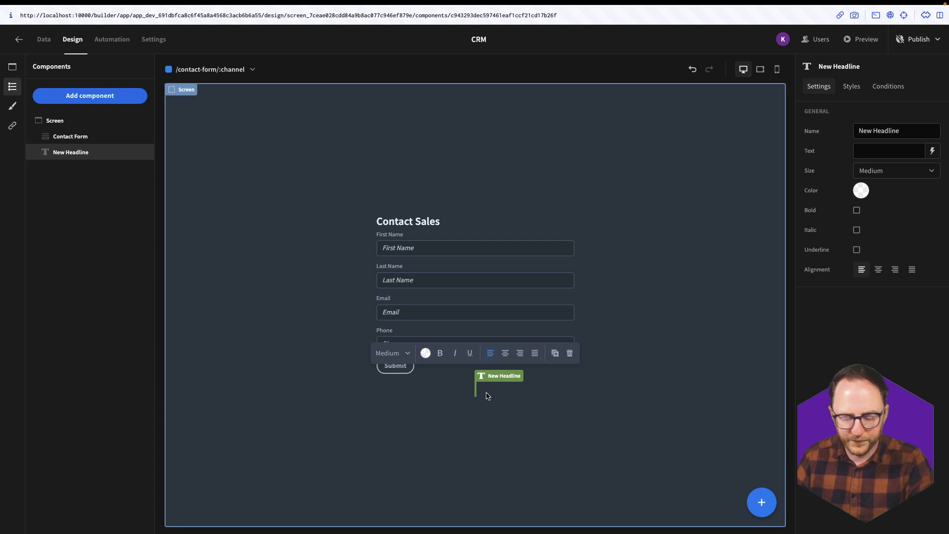
pyautogui.write("Thank you. We'll")
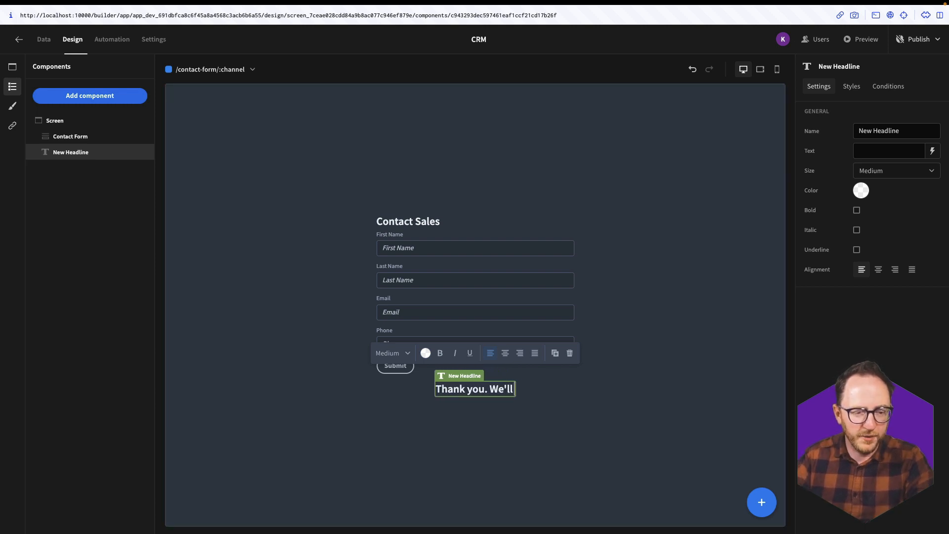
pyautogui.write(' be in touch soon!')
pyautogui.press('Escape')
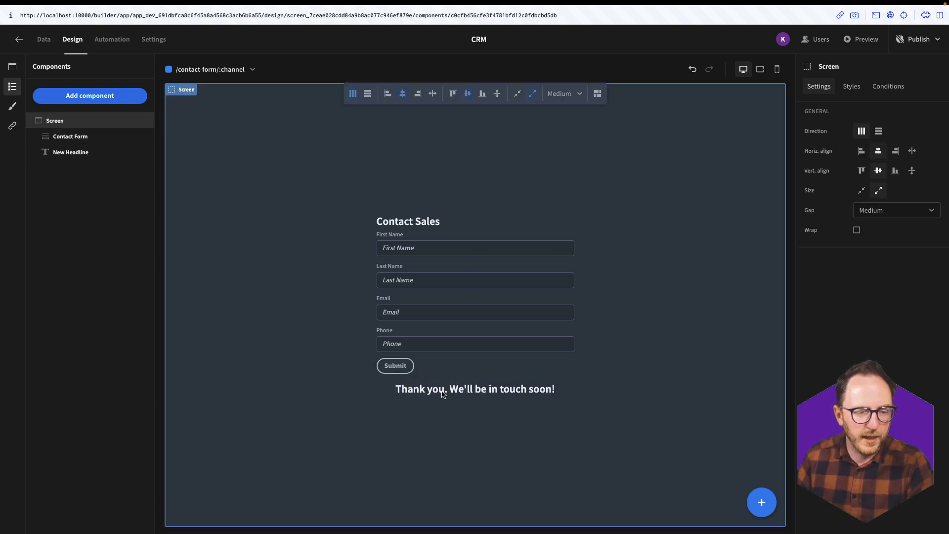
# - Add a condition showing the headline when State.form-submitted equals yes
pyautogui.click(442, 394)
pyautogui.click(888, 88)
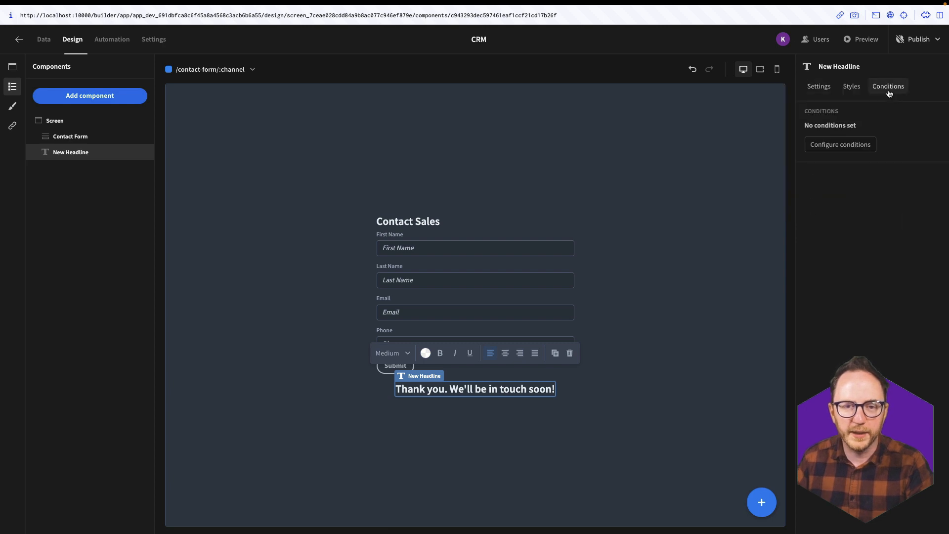
pyautogui.click(834, 151)
pyautogui.click(201, 374)
pyautogui.click(218, 347)
pyautogui.click(218, 384)
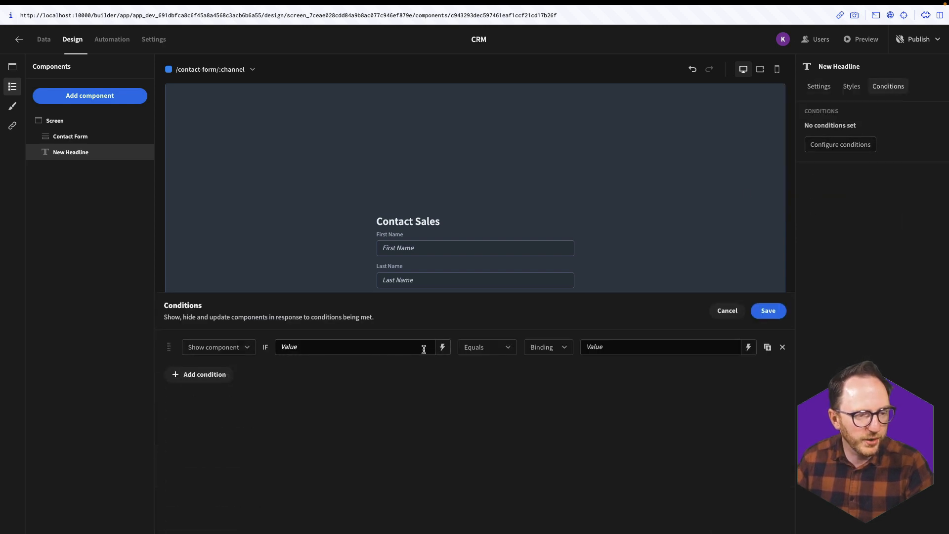
pyautogui.click(443, 347)
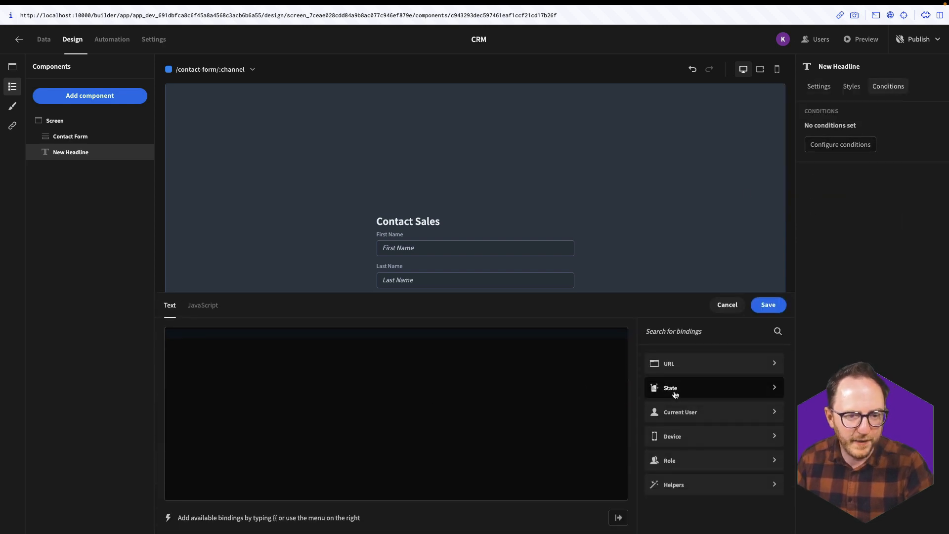
pyautogui.click(651, 388)
pyautogui.click(681, 376)
pyautogui.click(768, 305)
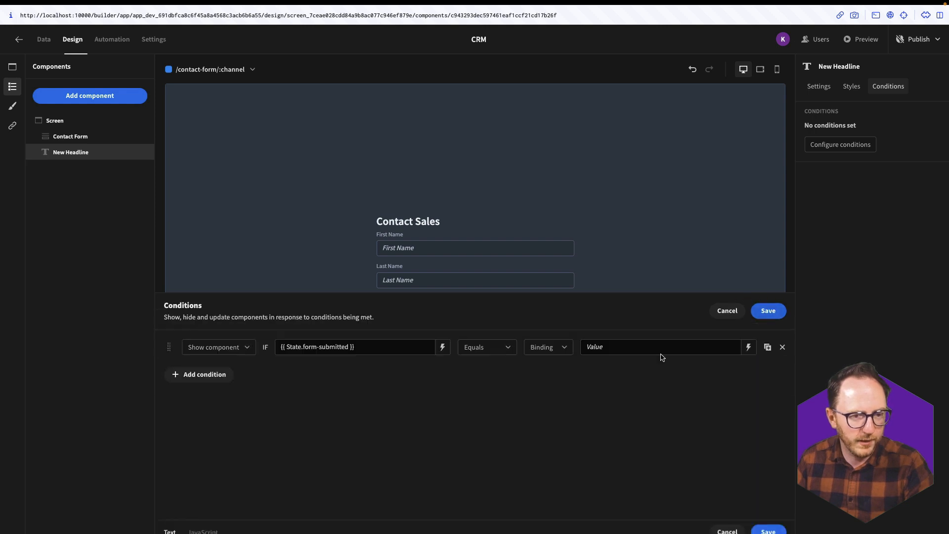
pyautogui.write('yes')
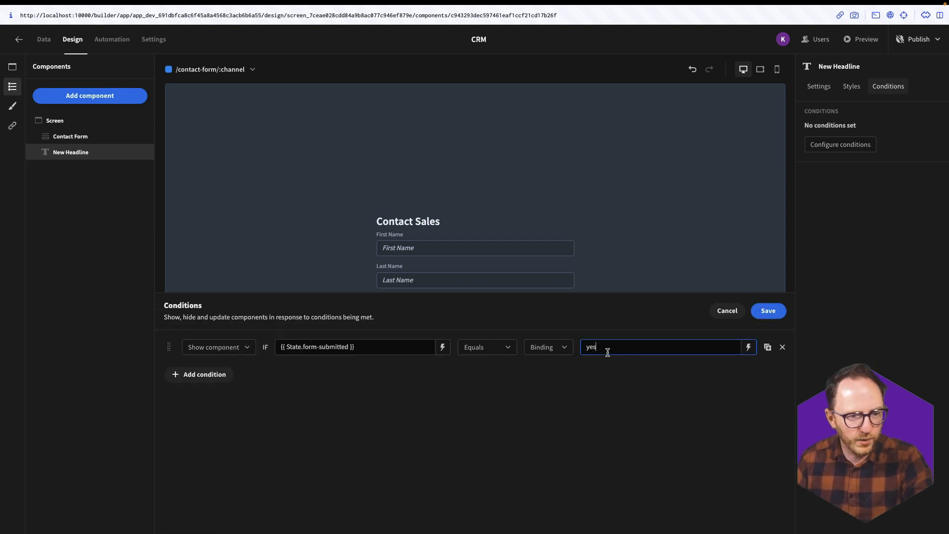
# - Add a second rule hiding the headline when form-submitted is empty, and save the conditions
pyautogui.click(198, 374)
pyautogui.click(442, 368)
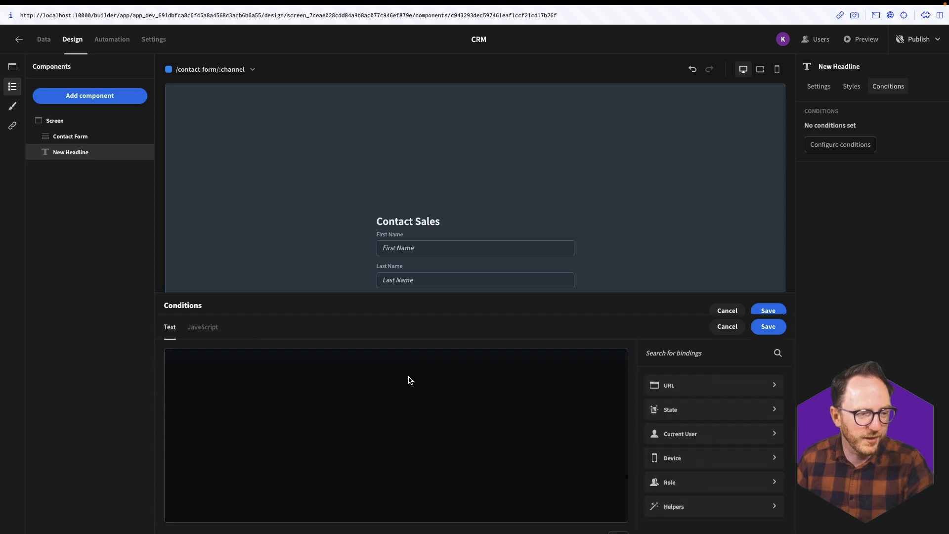
pyautogui.click(652, 388)
pyautogui.click(677, 376)
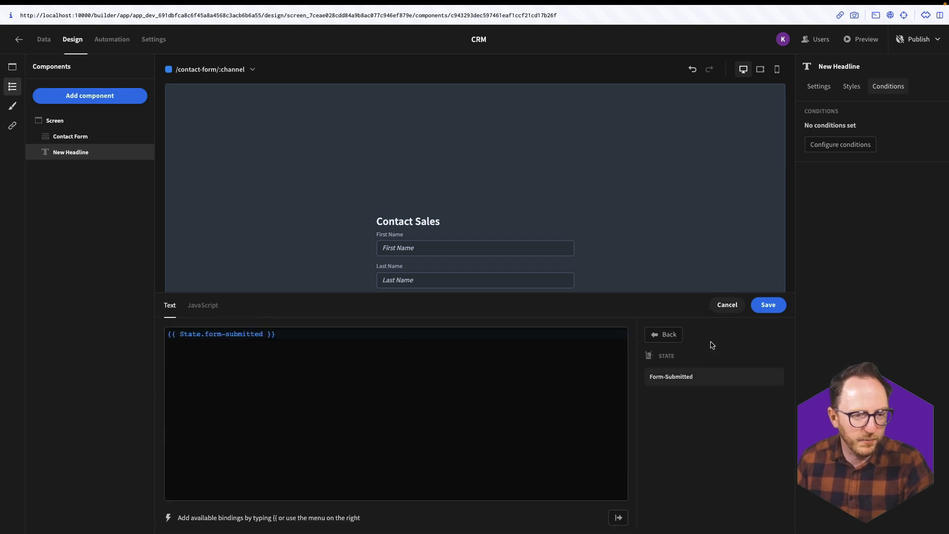
pyautogui.click(767, 305)
pyautogui.click(488, 367)
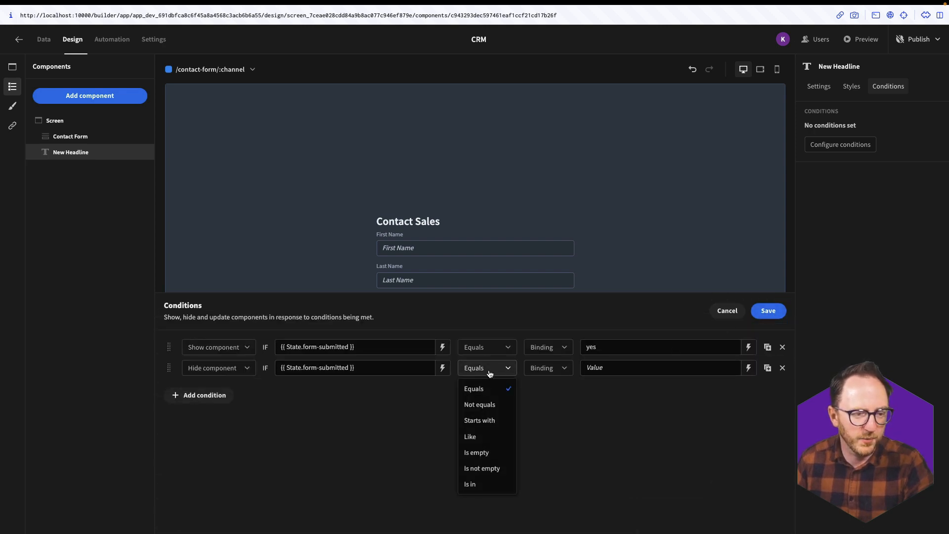
pyautogui.click(491, 453)
pyautogui.click(768, 311)
pyautogui.click(720, 440)
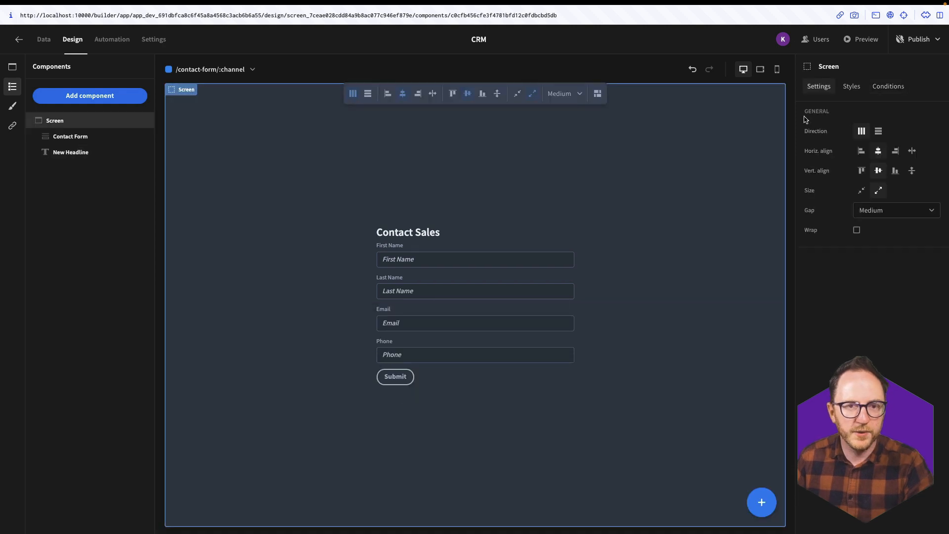
# - In preview, fill the contact form with a test first name, last name and phone number
pyautogui.click(848, 44)
pyautogui.click(561, 247)
pyautogui.write('Kevin')
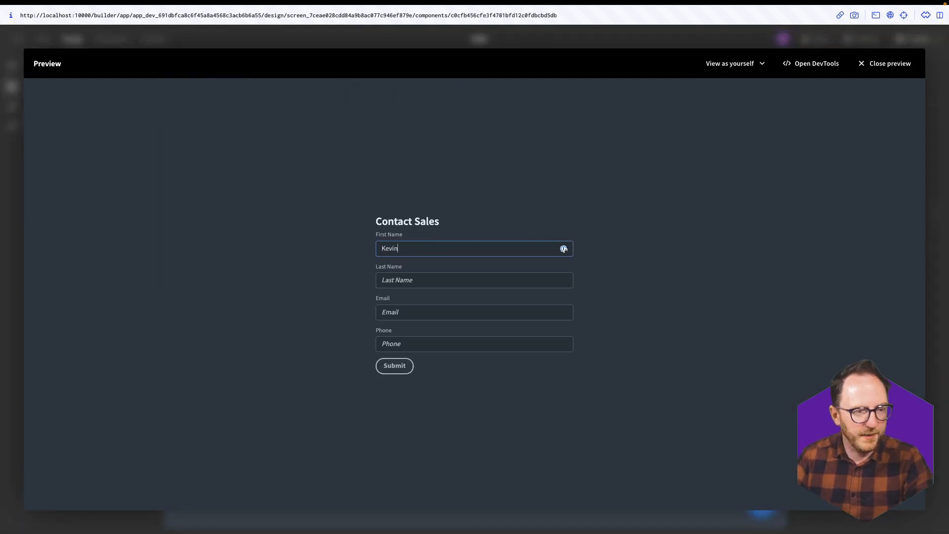
pyautogui.click(563, 280)
pyautogui.write('Cu')
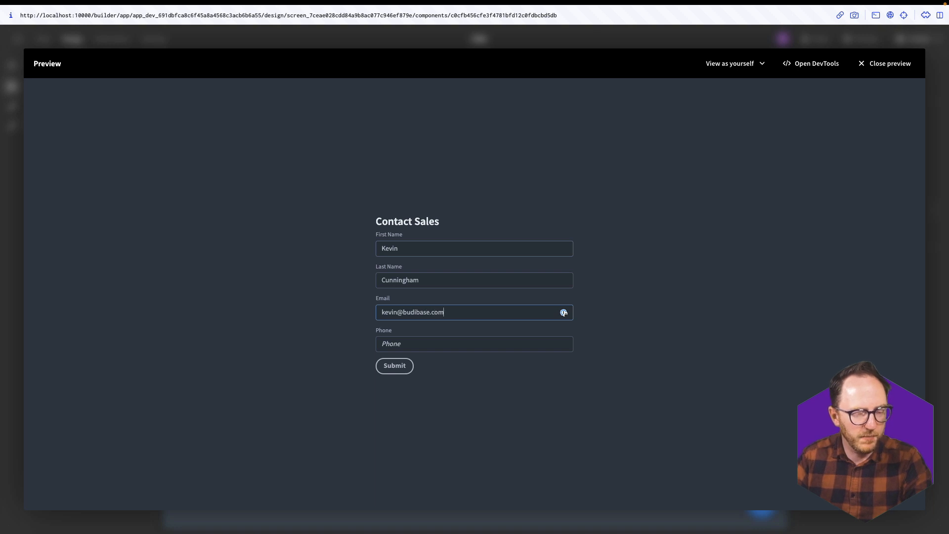
pyautogui.click(563, 344)
pyautogui.write('555-555-5')
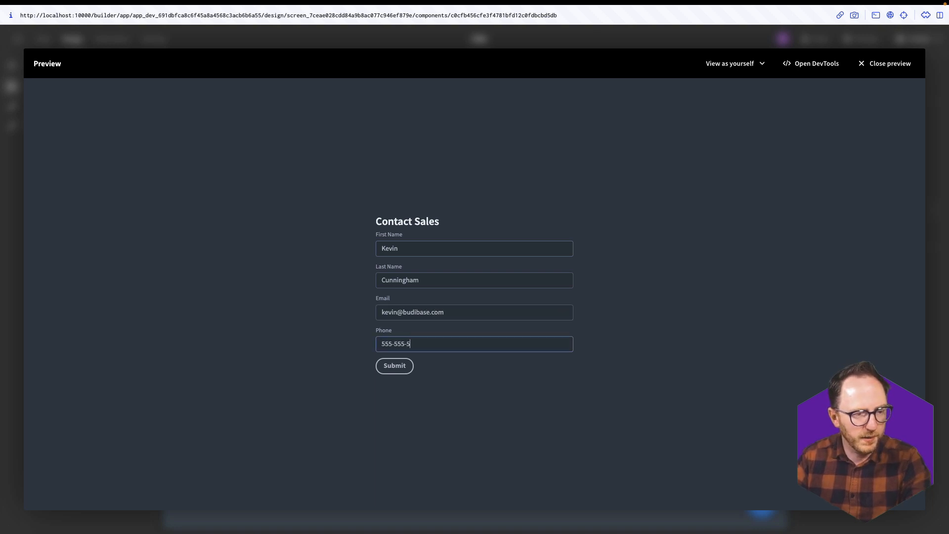
pyautogui.write('55')
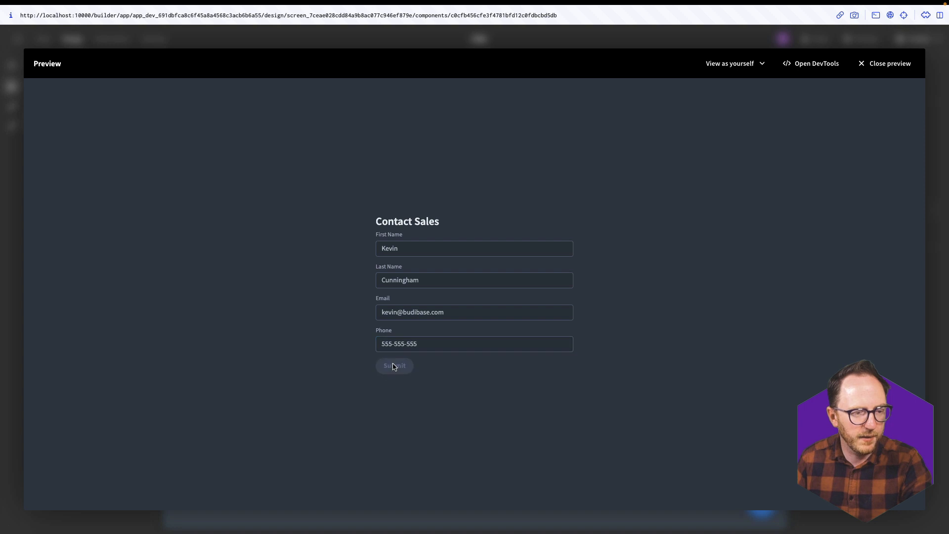
# - Submit the form, close the preview and go to the Data section
pyautogui.click(393, 366)
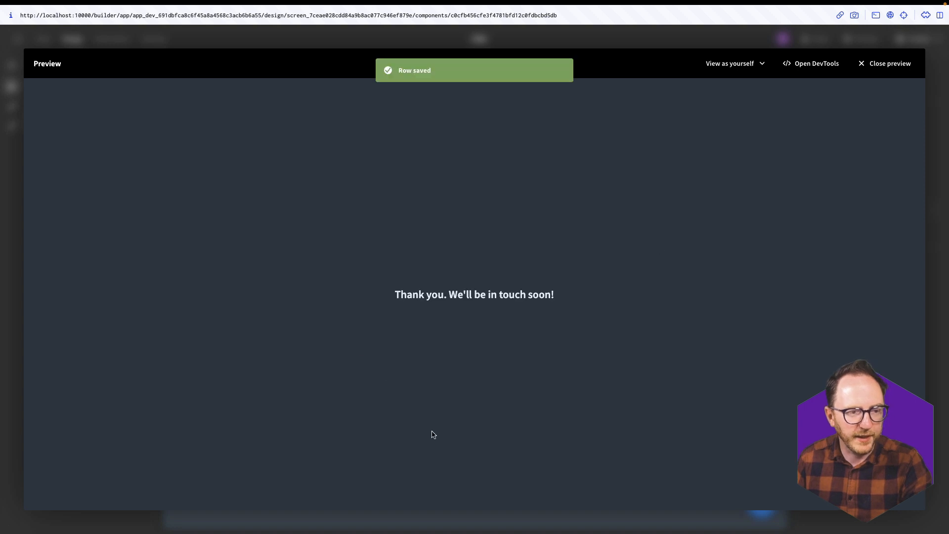
pyautogui.click(896, 67)
pyautogui.click(47, 45)
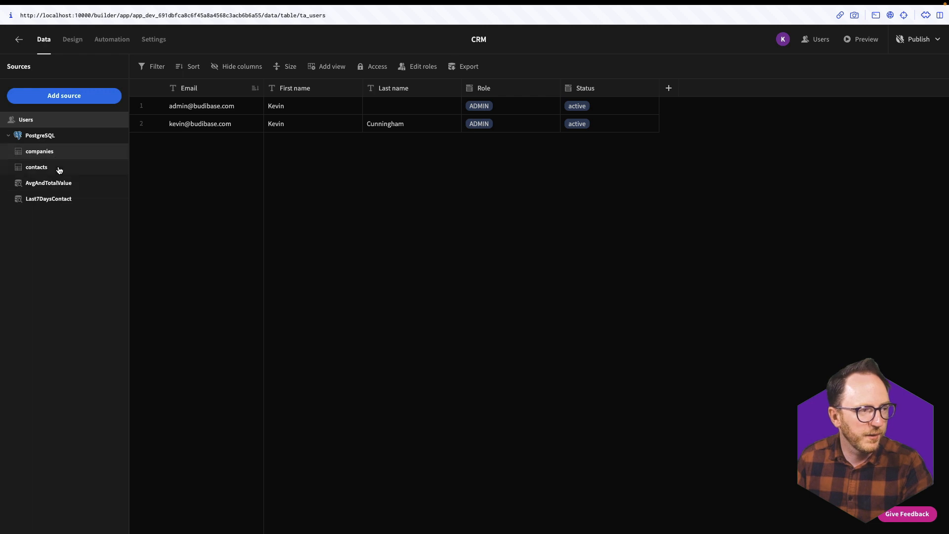
# - Open the contacts table and scroll across to the newest row's channel value
pyautogui.click(59, 168)
pyautogui.scroll(-10, 174, 405)
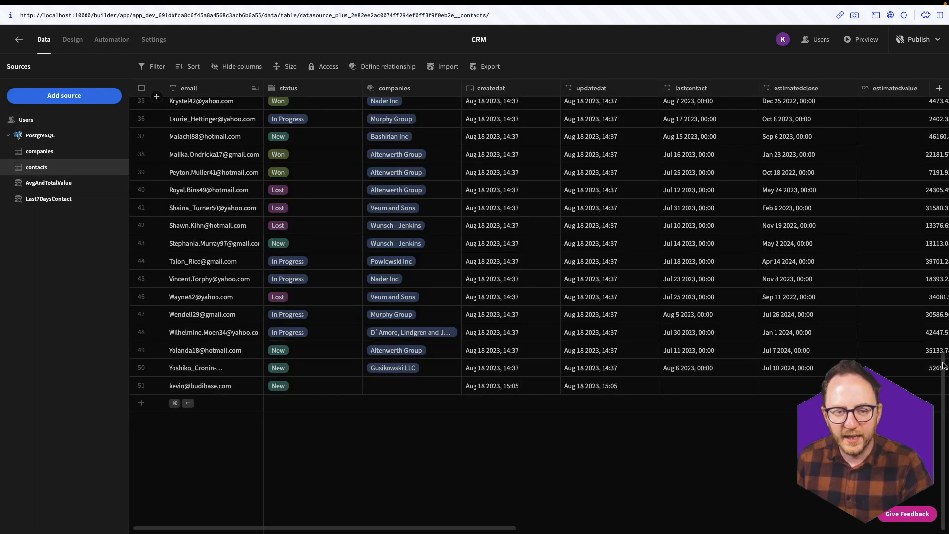
pyautogui.hscroll(8, 744, 337)
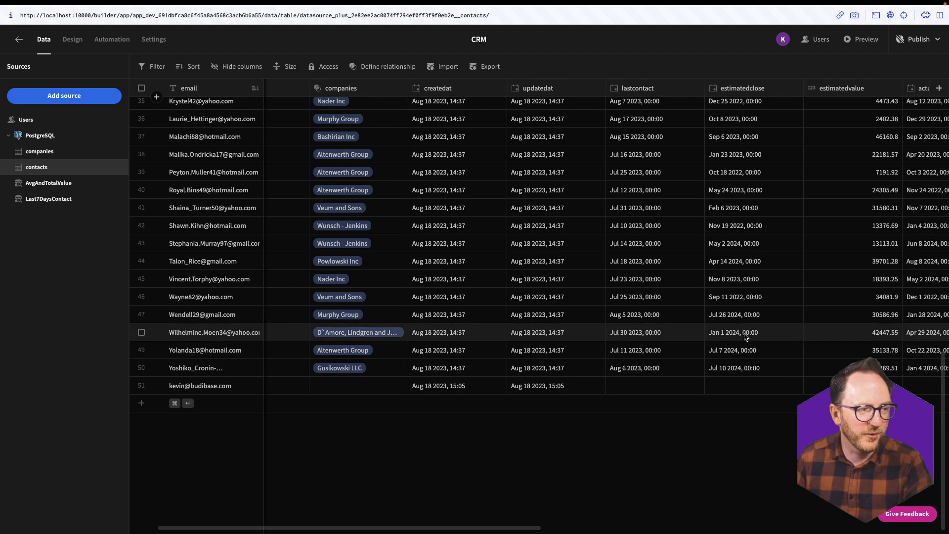
pyautogui.hscroll(7, 745, 336)
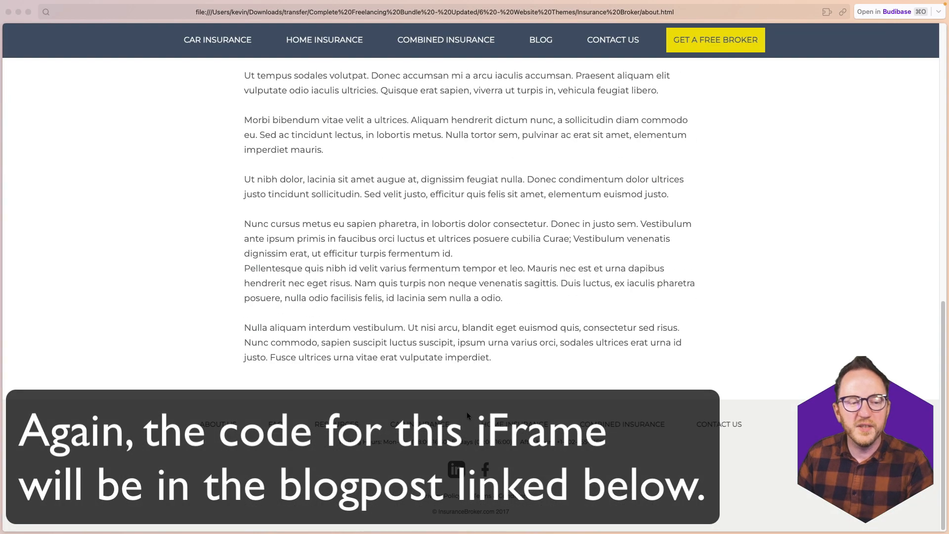
pyautogui.scroll(10, 466, 411)
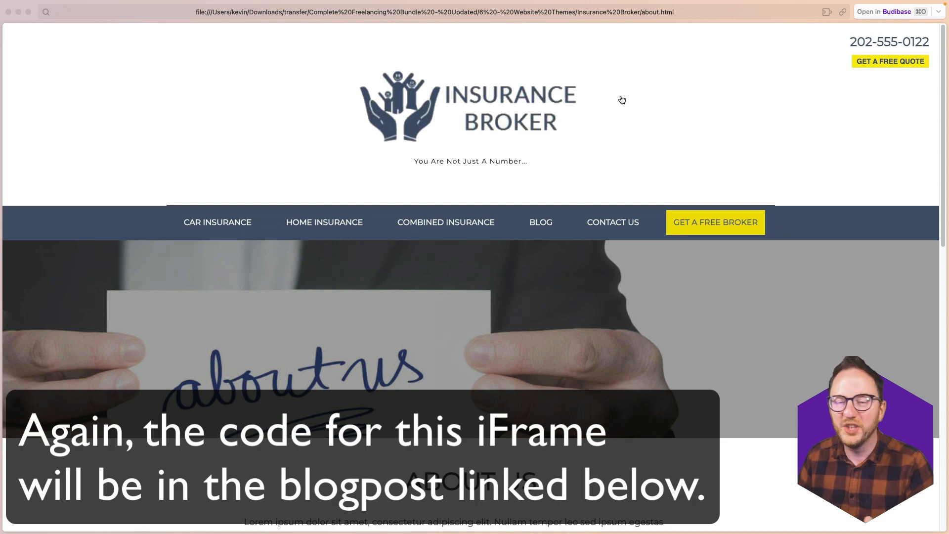
pyautogui.scroll(-15, 348, 336)
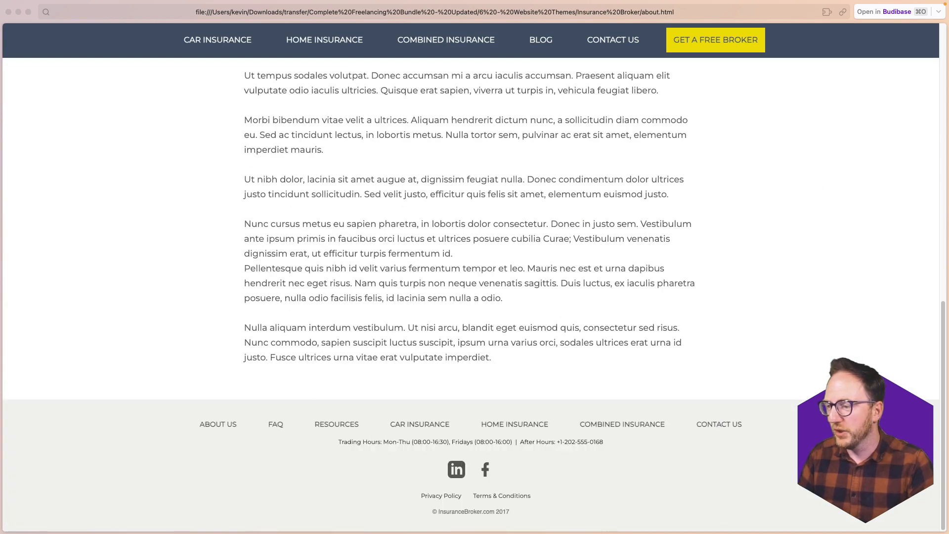
pyautogui.rightClick(312, 191)
pyautogui.click(213, 234)
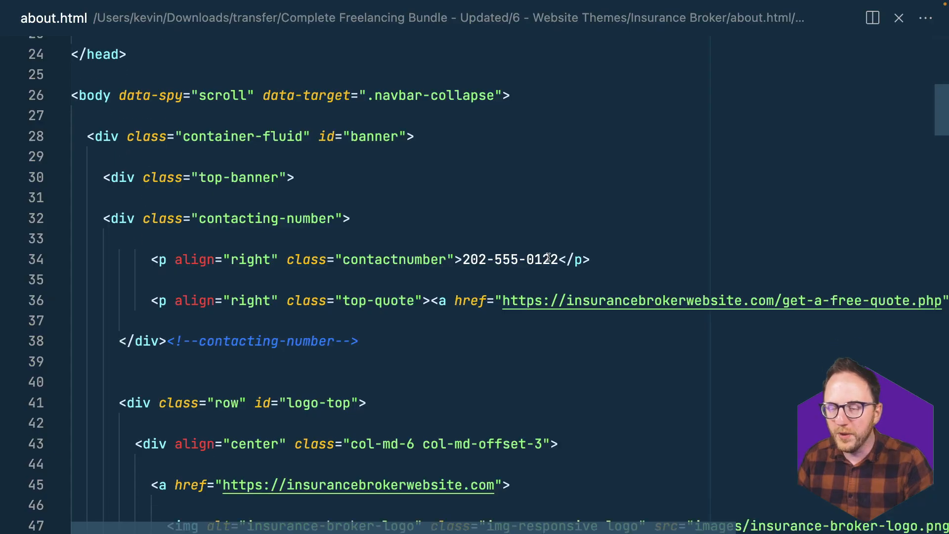
# - Paste the contact-form iframe on a new line after the last paragraph of about.html and save
pyautogui.scroll(-20, 547, 257)
pyautogui.scroll(14, 548, 257)
pyautogui.scroll(-12, 548, 257)
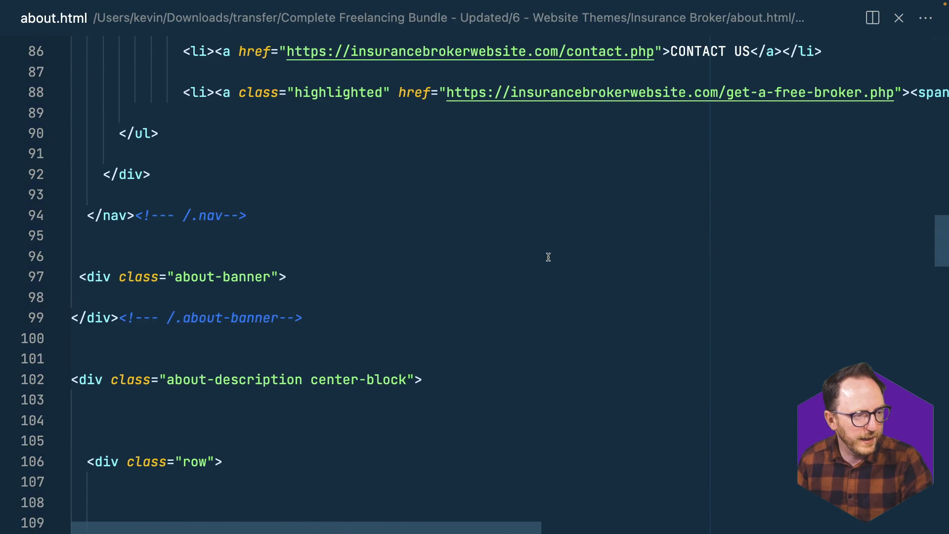
pyautogui.scroll(-20, 548, 257)
pyautogui.scroll(12, 548, 257)
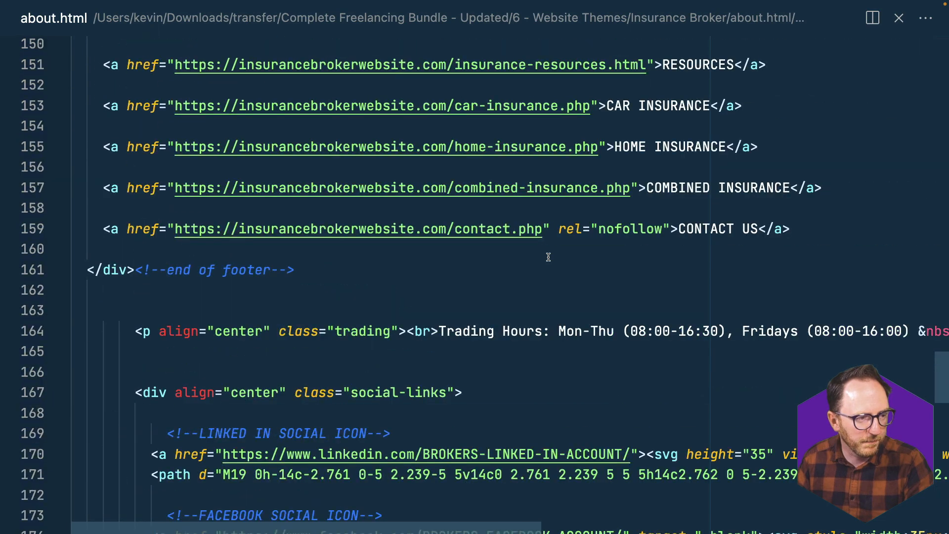
pyautogui.scroll(7, 548, 257)
pyautogui.click(383, 279)
pyautogui.press('Return')
pyautogui.press('super+v')
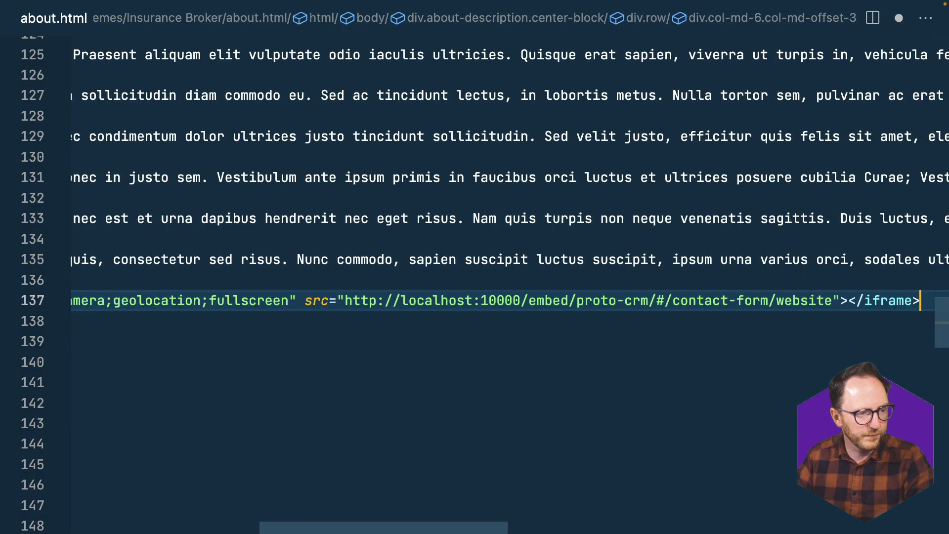
pyautogui.press('Home')
pyautogui.press('super+s')
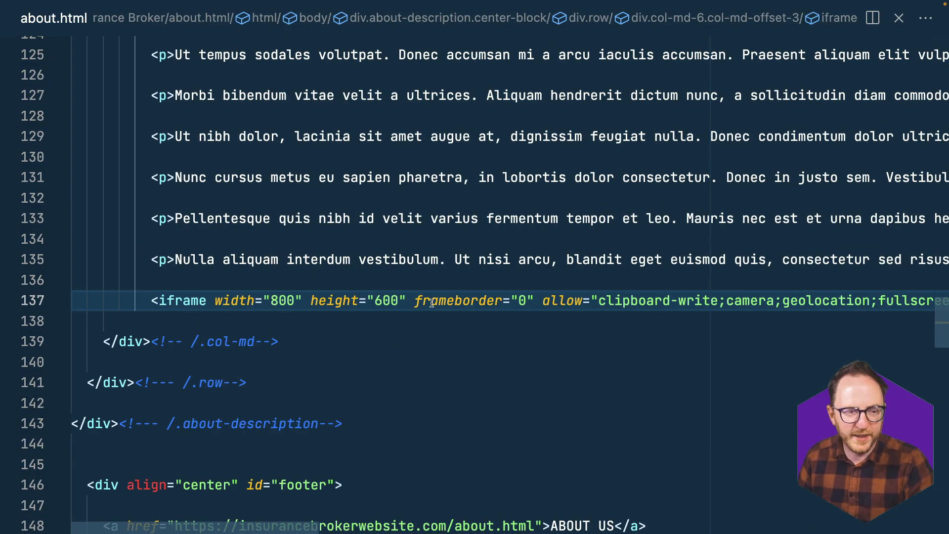
# - Delete 'fullscreen' from the iframe's allow permission list
pyautogui.hscroll(6, 413, 300)
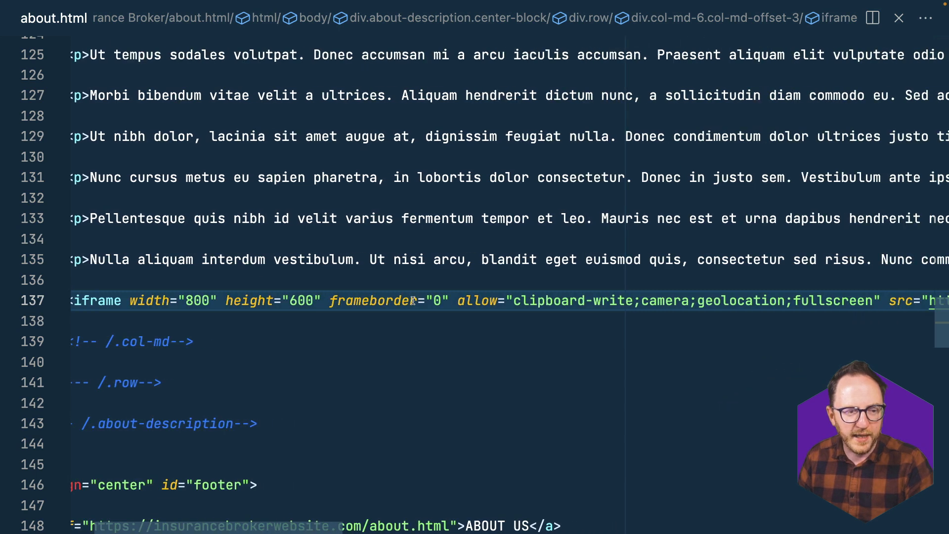
pyautogui.hscroll(3, 443, 299)
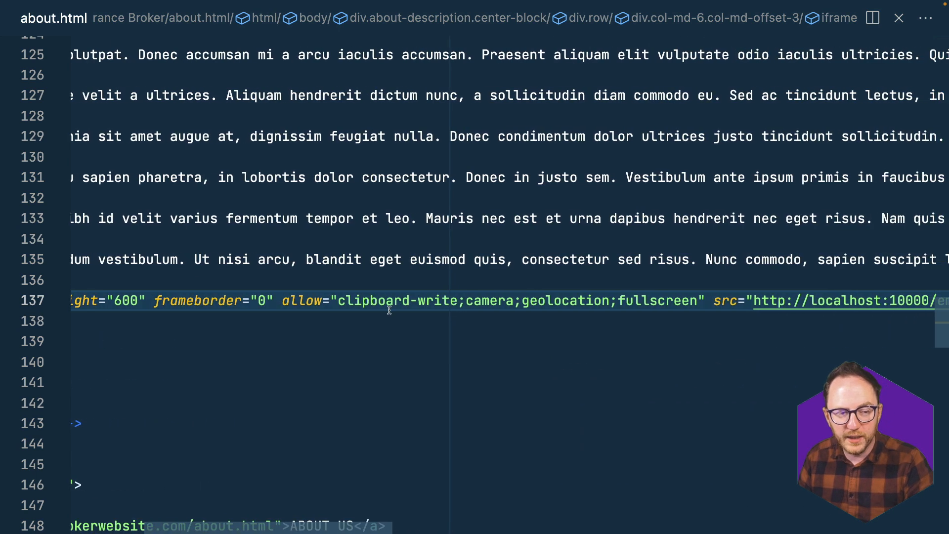
pyautogui.hscroll(5, 458, 301)
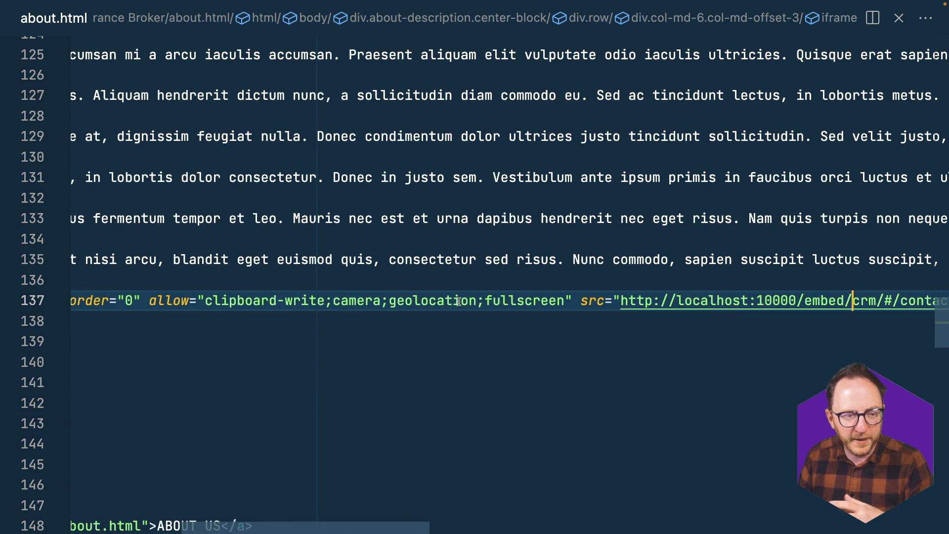
pyautogui.click(350, 296)
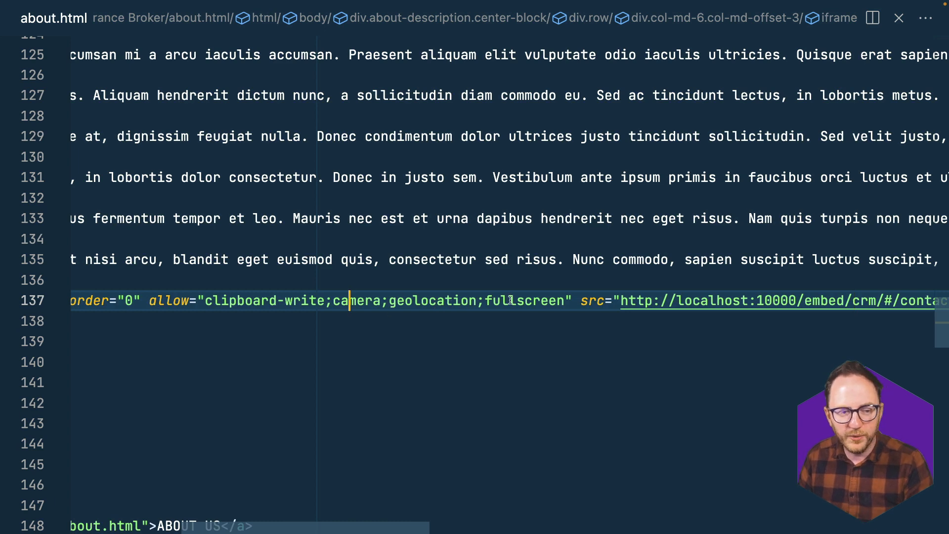
pyautogui.moveTo(572, 300); pyautogui.dragTo(333, 303)
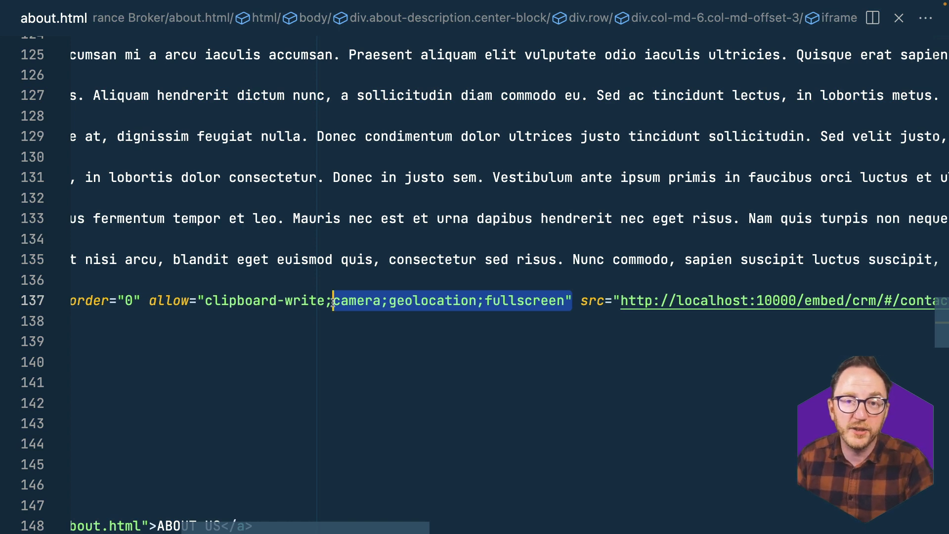
pyautogui.doubleClick(518, 294)
pyautogui.press('BackSpace')
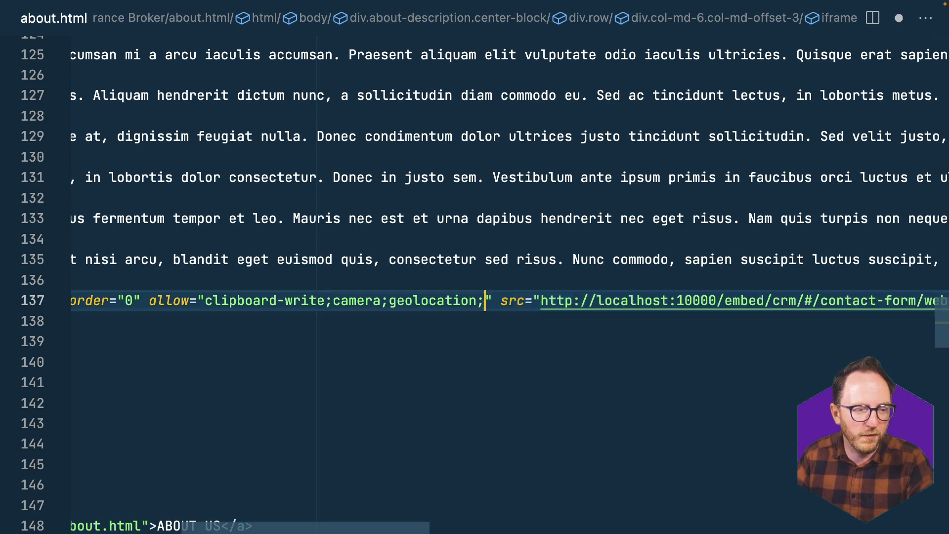
# - Check the iframe's source URL, then publish the CRM app in Budibase
pyautogui.hscroll(6, 719, 330)
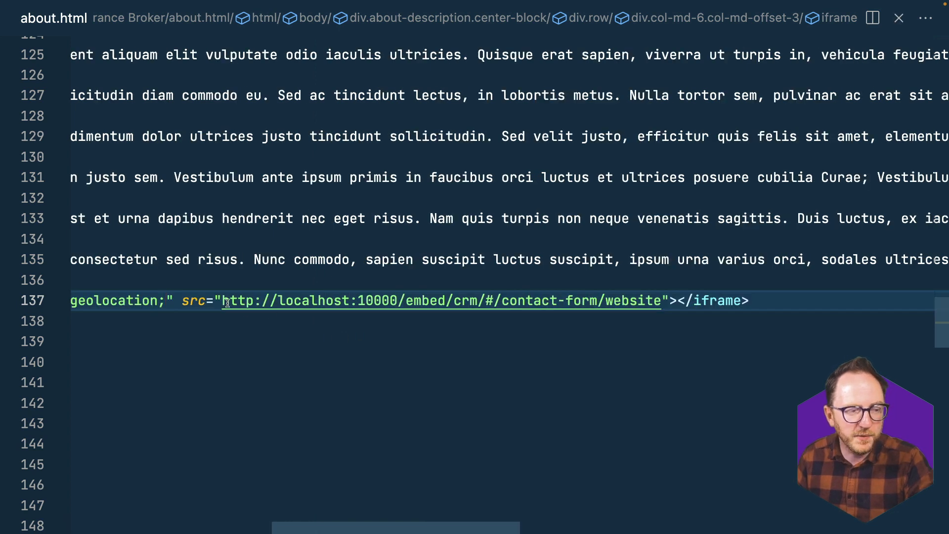
pyautogui.moveTo(221, 300); pyautogui.dragTo(657, 300)
pyautogui.press('super+Tab')
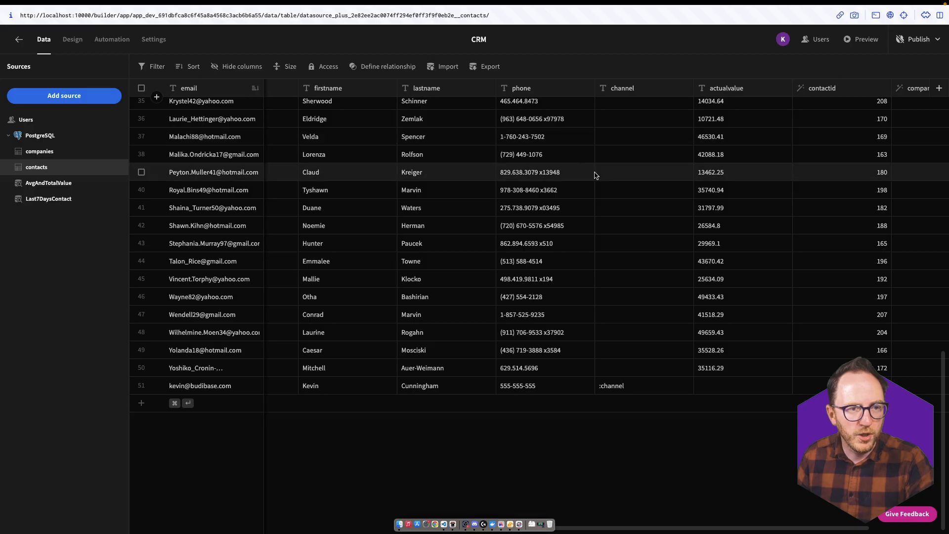
pyautogui.click(917, 39)
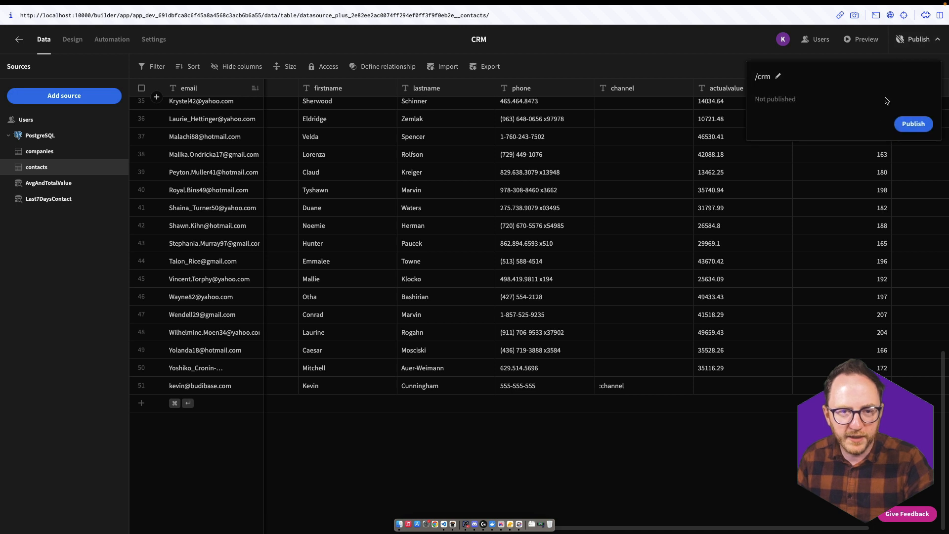
pyautogui.click(911, 124)
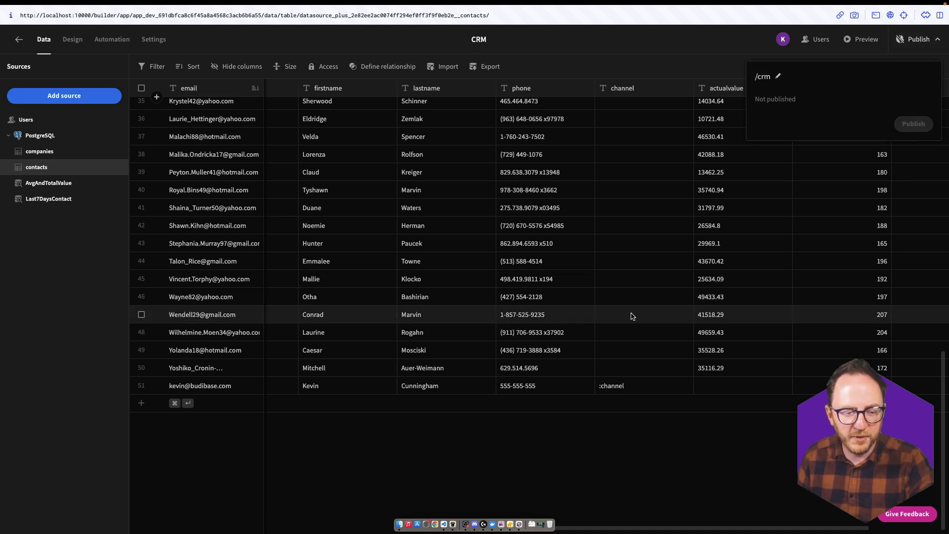
pyautogui.hotkey('ctrl', 'Right')
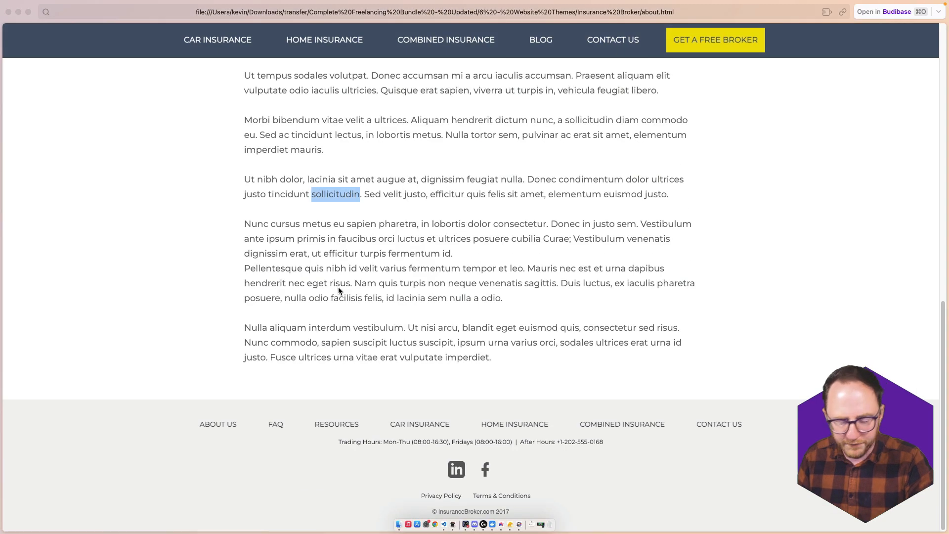
# - Fill the embedded Contact Sales form with test name, email and phone values and submit it
pyautogui.hotkey('ctrl', 'Right')
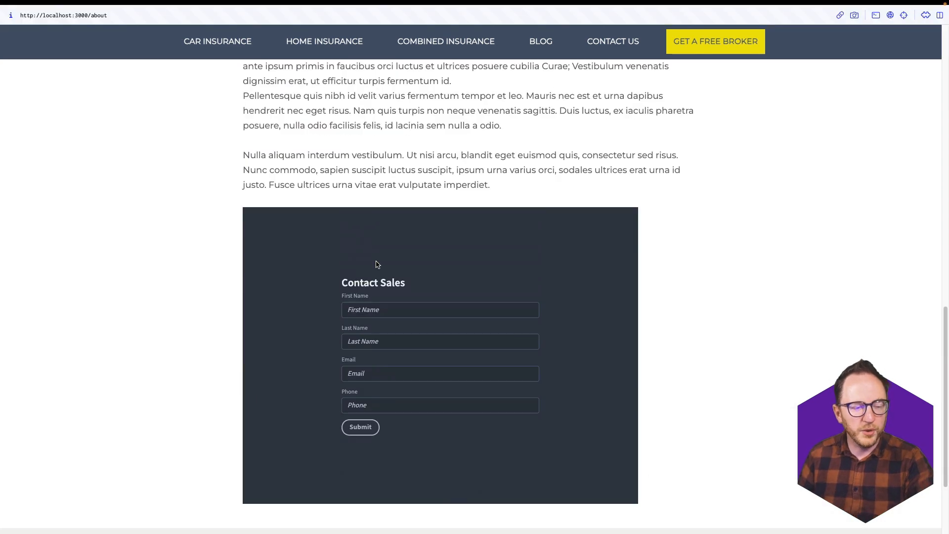
pyautogui.click(386, 310)
pyautogui.write('Te')
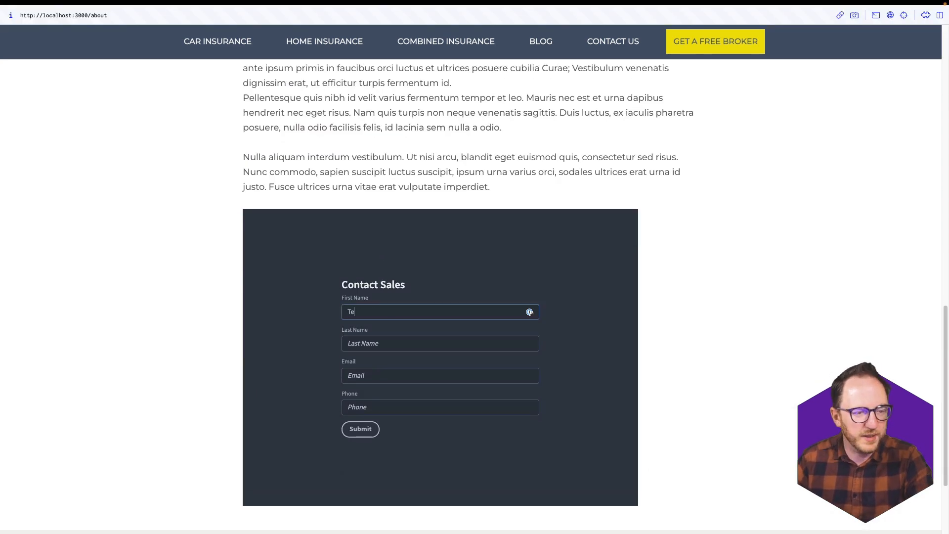
pyautogui.write('st')
pyautogui.click(358, 343)
pyautogui.write('Tes')
pyautogui.press('Tab')
pyautogui.write('tes')
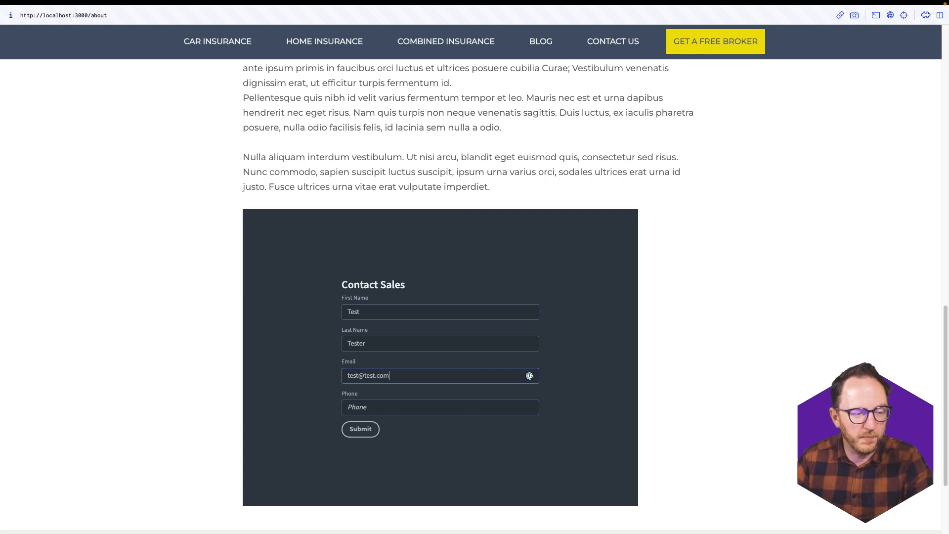
pyautogui.press('Tab')
pyautogui.write('555-555-5555')
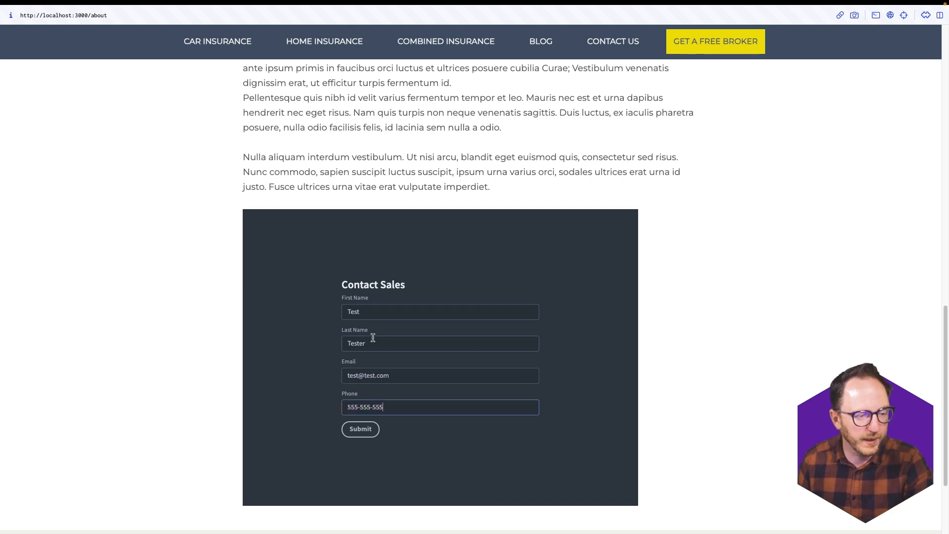
pyautogui.click(367, 437)
# - Reload the Budibase contacts table and scroll to the new row's channel column
pyautogui.hotkey('ctrl', 'Up')
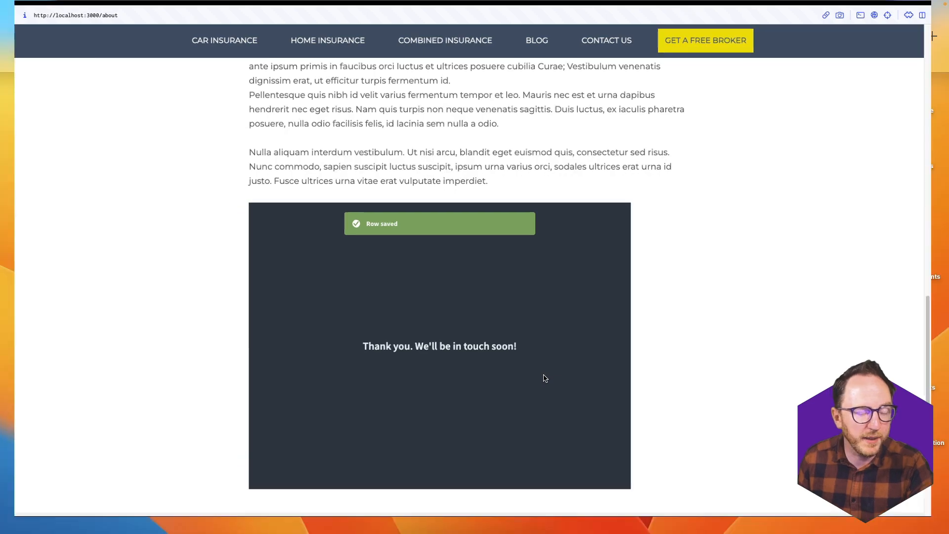
pyautogui.click(522, 27)
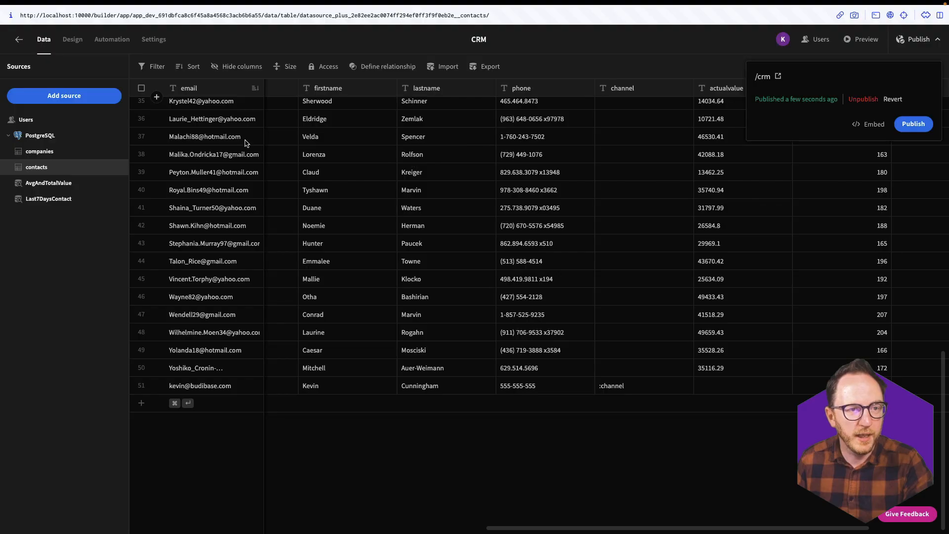
pyautogui.click(36, 167)
pyautogui.hscroll(10, 681, 385)
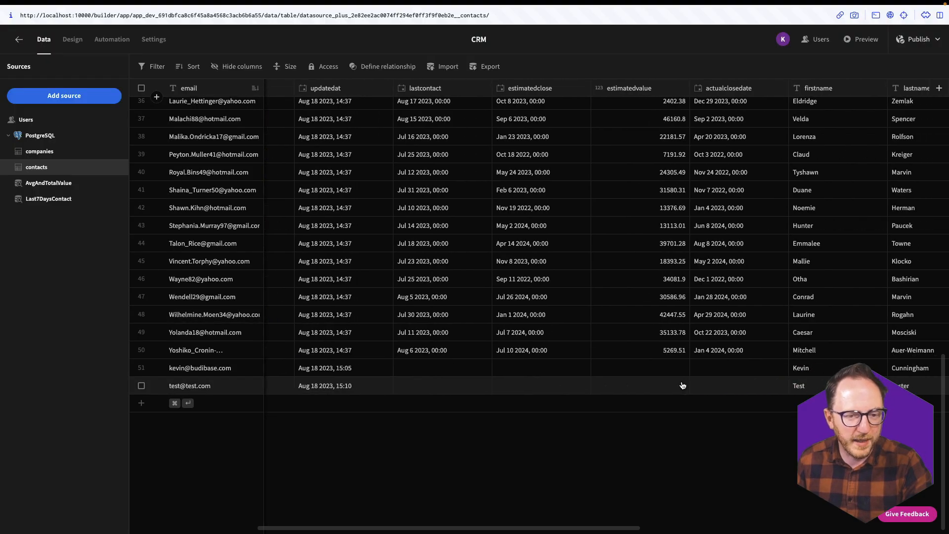
pyautogui.hscroll(5, 681, 385)
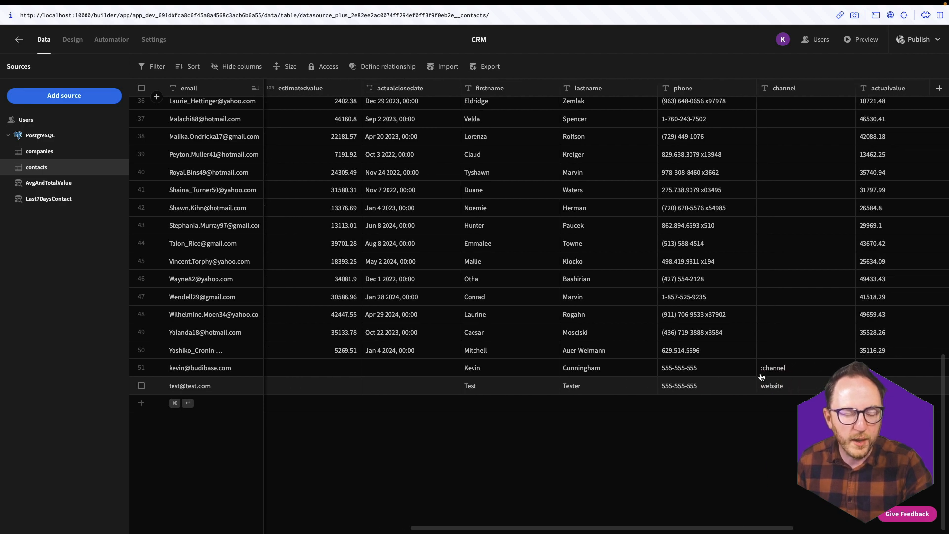
pyautogui.hotkey('ctrl', 'Up')
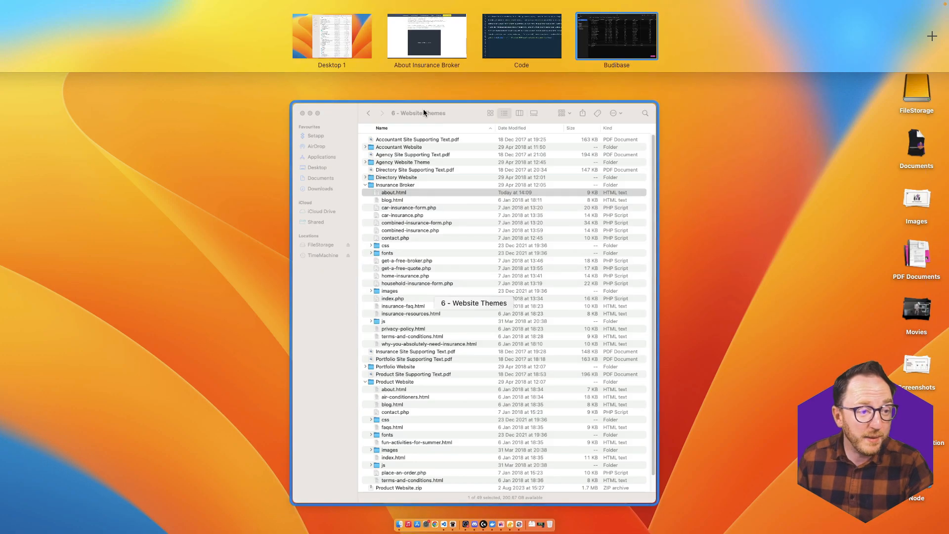
# - Replace 'website' at the end of the iframe URL with twitter, then with youtube
pyautogui.click(524, 37)
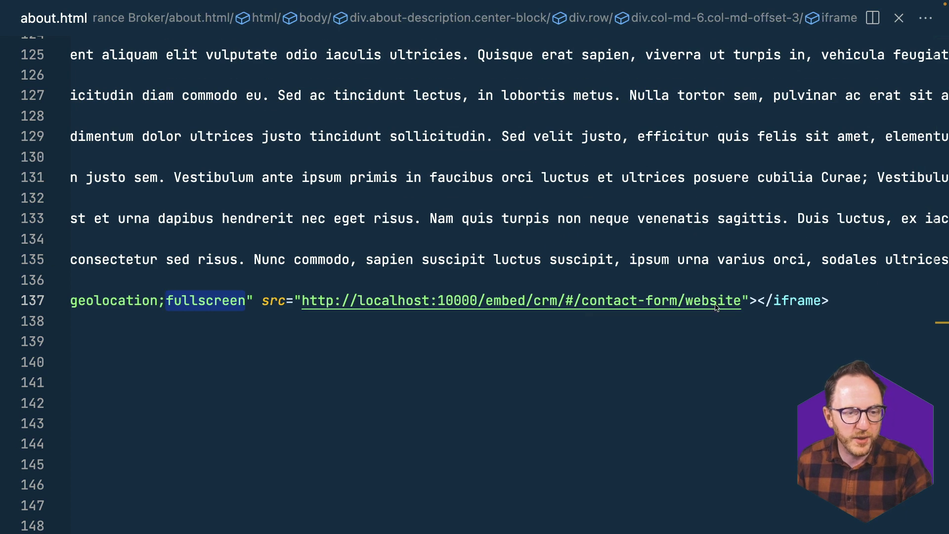
pyautogui.moveTo(685, 301); pyautogui.dragTo(741, 298)
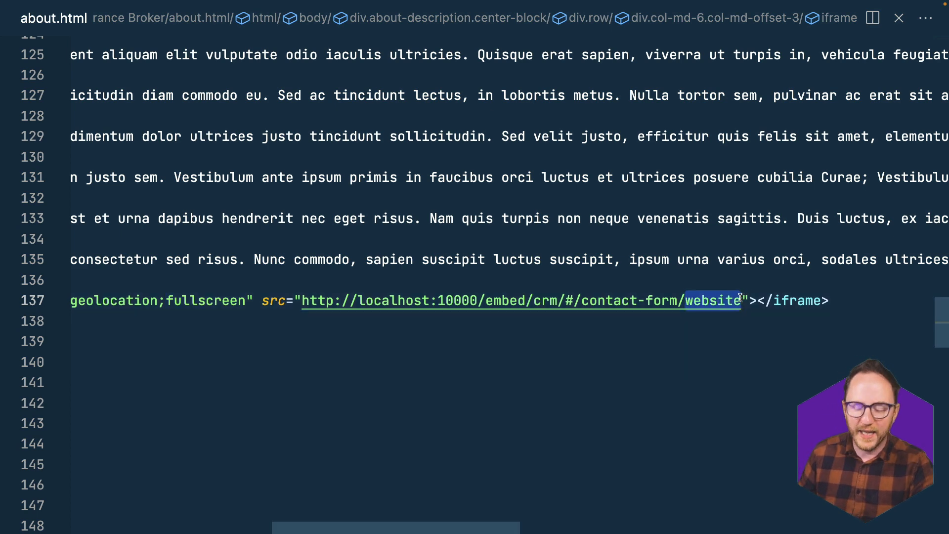
pyautogui.write('twitter')
pyautogui.hotkey('shift', 'alt', 'Left')
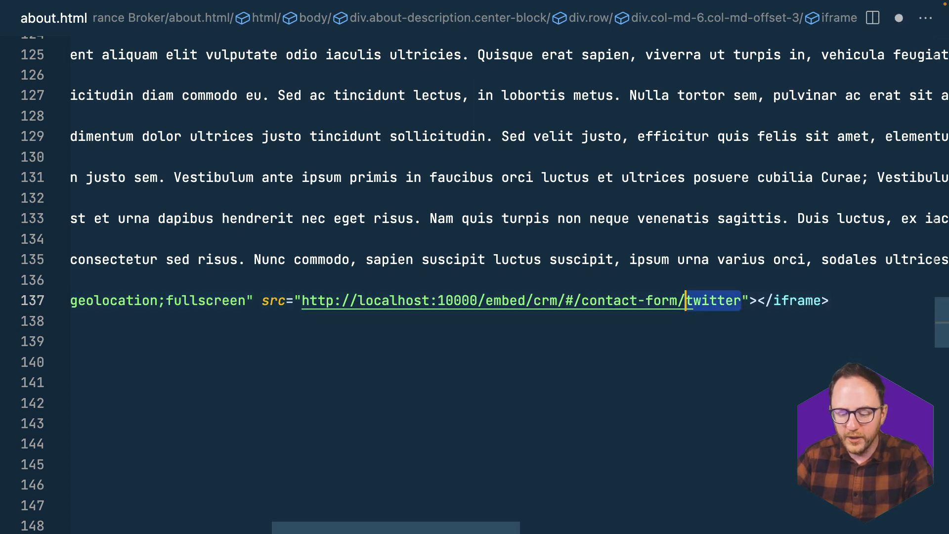
pyautogui.write('youtube')
pyautogui.hotkey('shift', 'alt', 'Left')
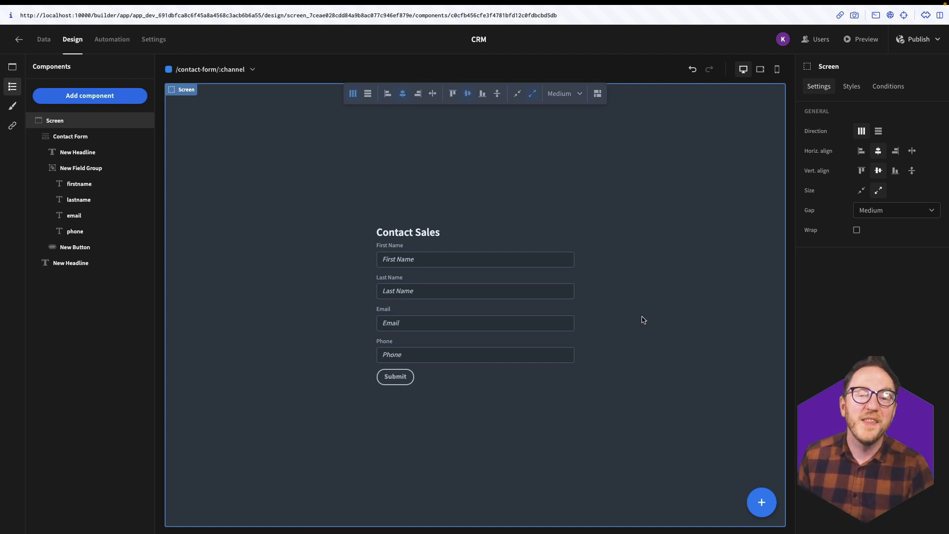
# - Create a NewContact automation triggered by Row Created on the contacts table
pyautogui.click(120, 43)
pyautogui.click(522, 334)
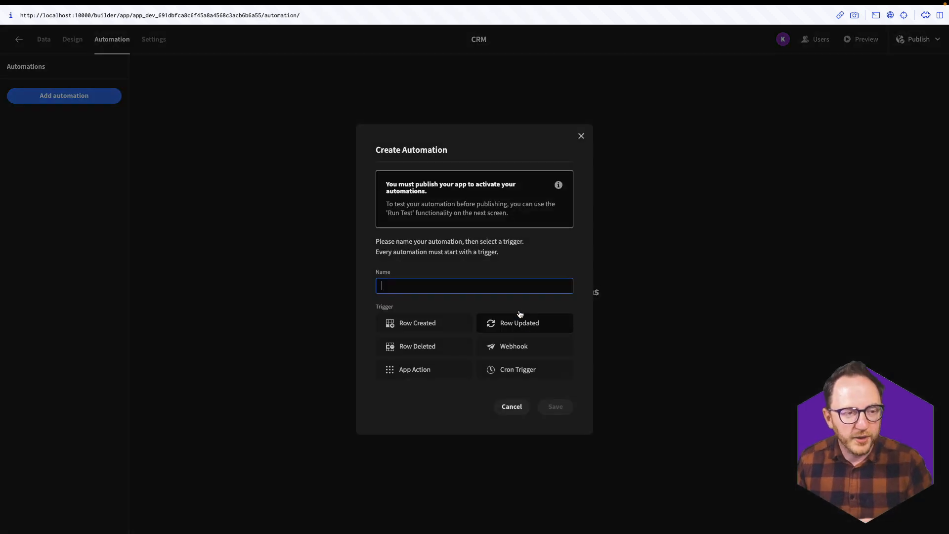
pyautogui.write('NewContact')
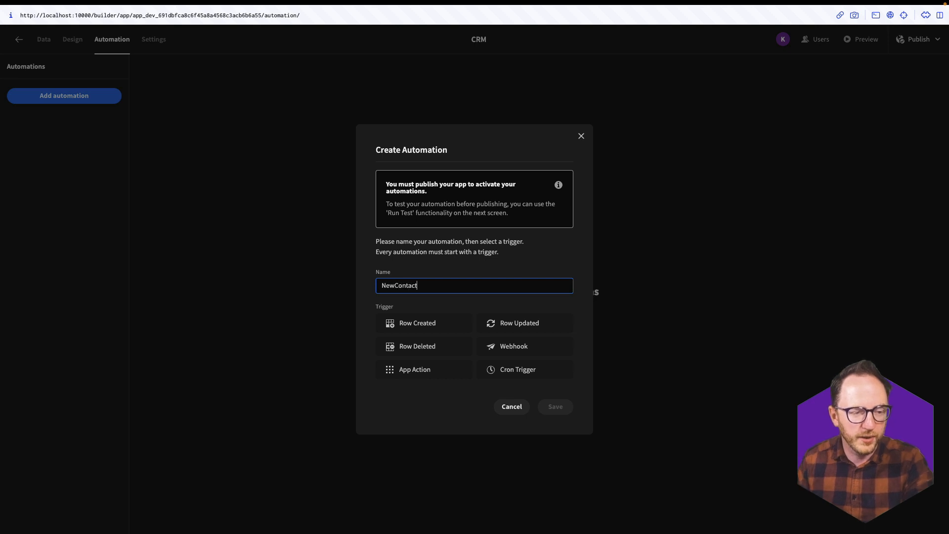
pyautogui.click(396, 320)
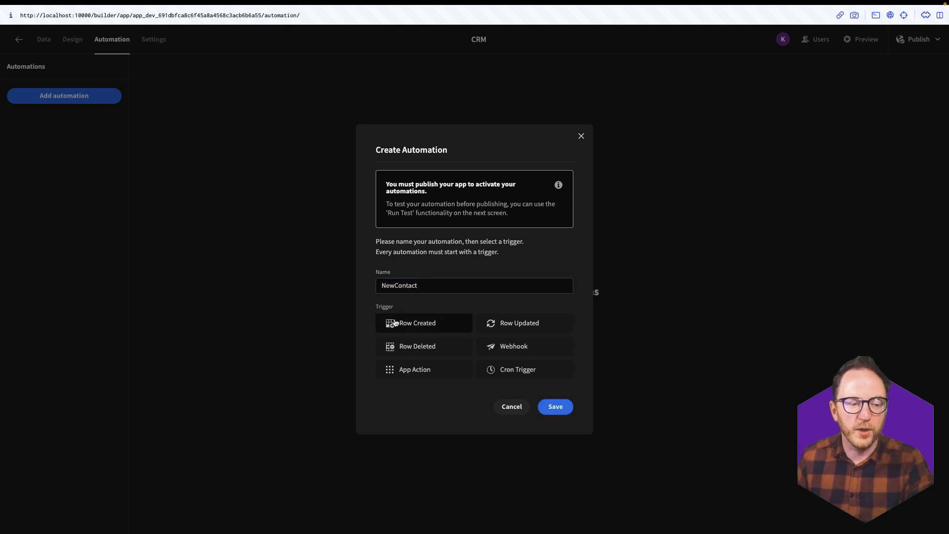
pyautogui.click(541, 408)
pyautogui.click(462, 182)
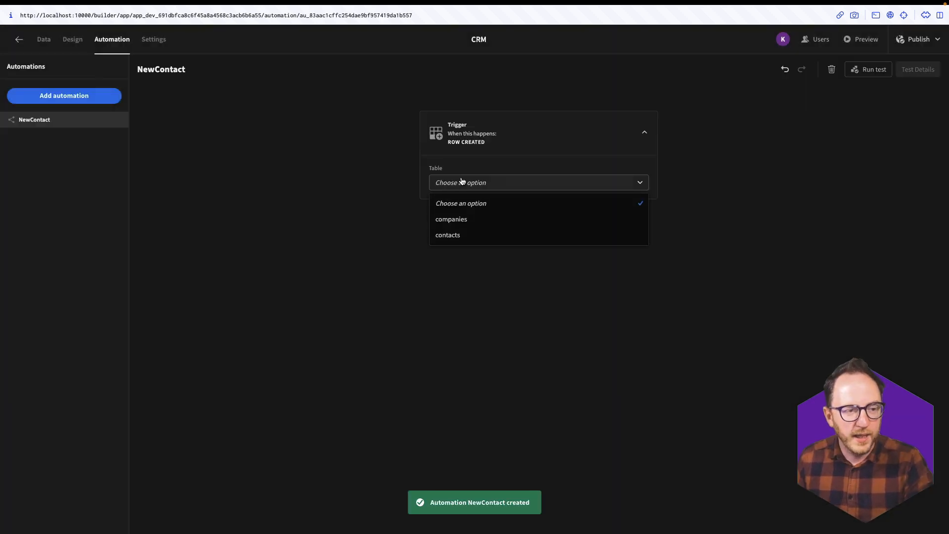
pyautogui.click(451, 235)
# - Add a Discord step after the Row Created trigger
pyautogui.click(540, 215)
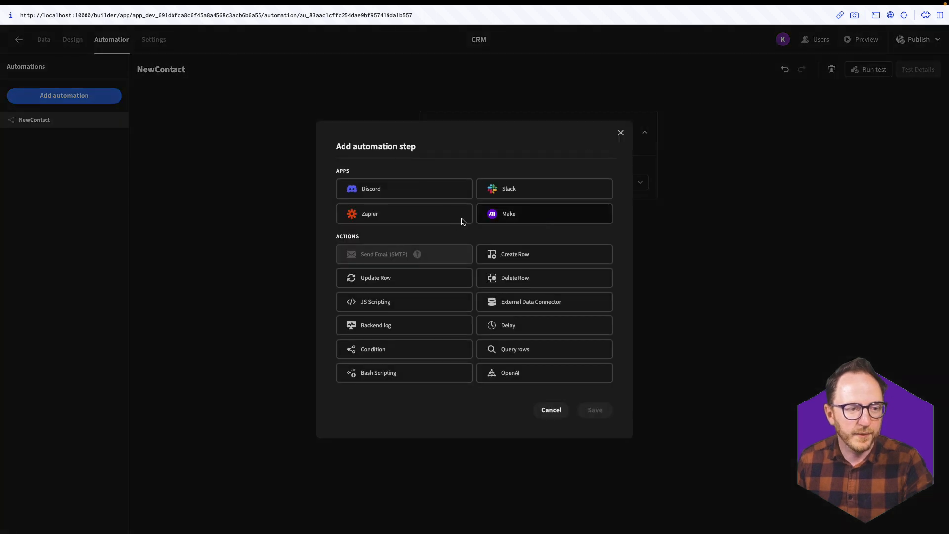
pyautogui.click(367, 191)
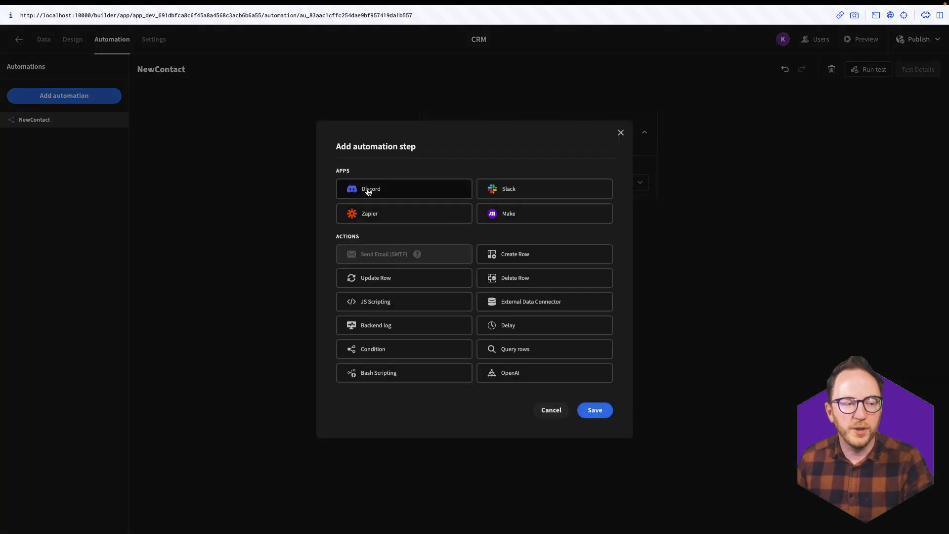
pyautogui.click(595, 410)
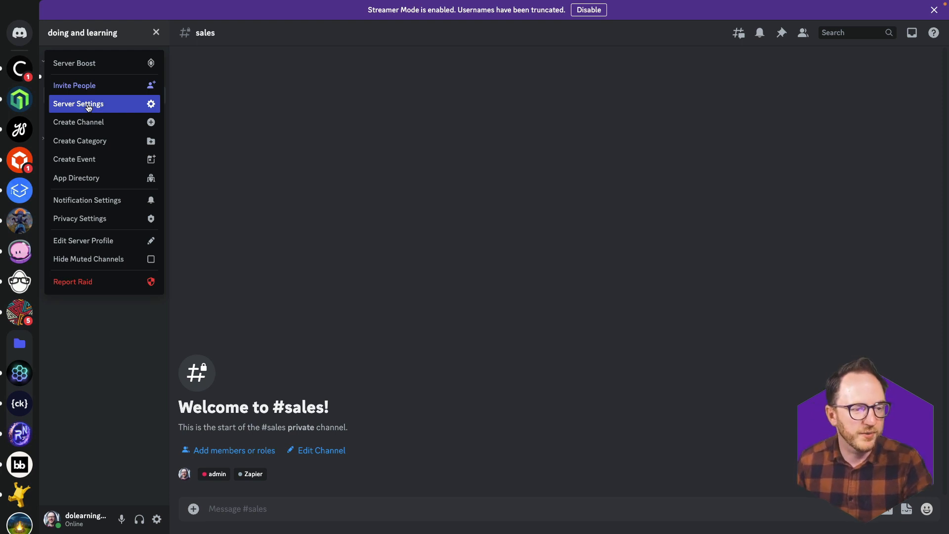
# - Create a new webhook under the Discord server's Integrations settings
pyautogui.click(88, 108)
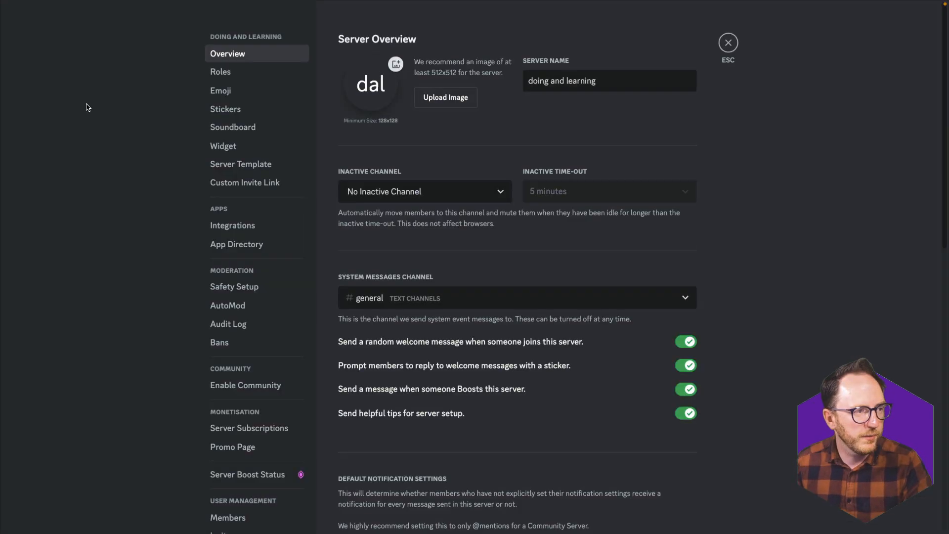
pyautogui.click(207, 227)
pyautogui.click(687, 207)
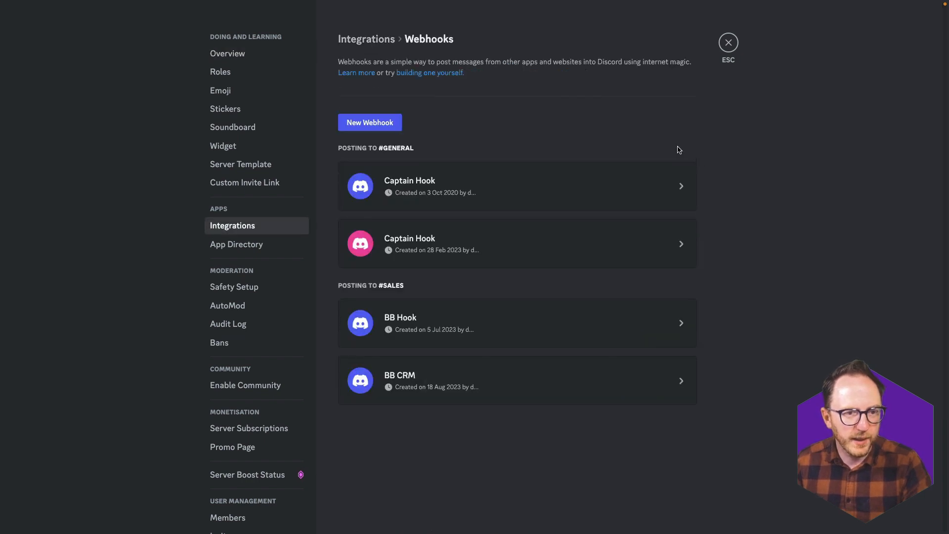
pyautogui.click(345, 124)
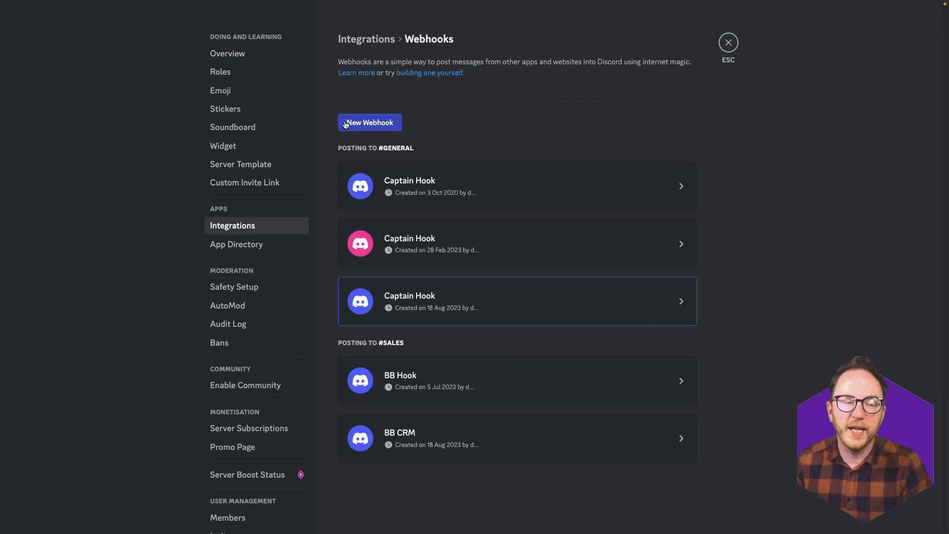
pyautogui.click(684, 300)
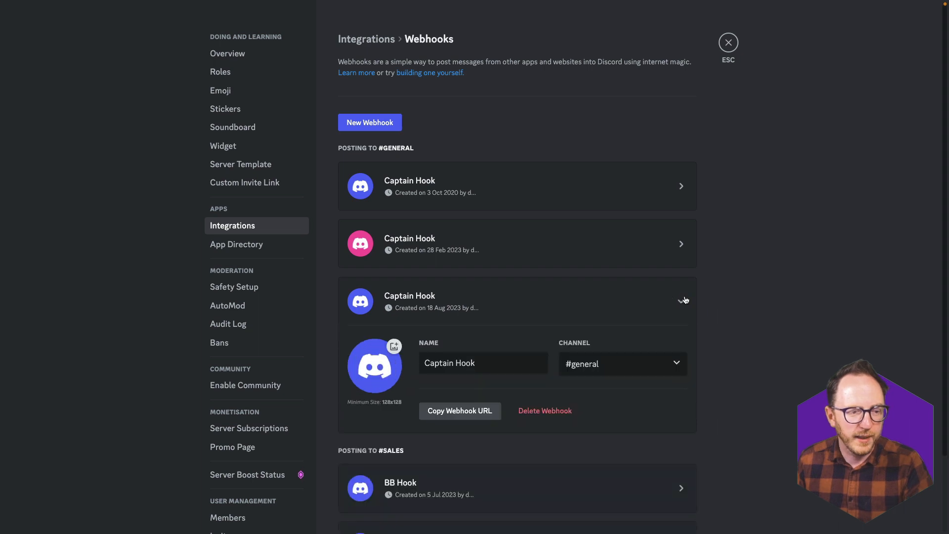
# - Rename the webhook NewContact, point it at #sales, copy its URL and save
pyautogui.tripleClick(469, 362)
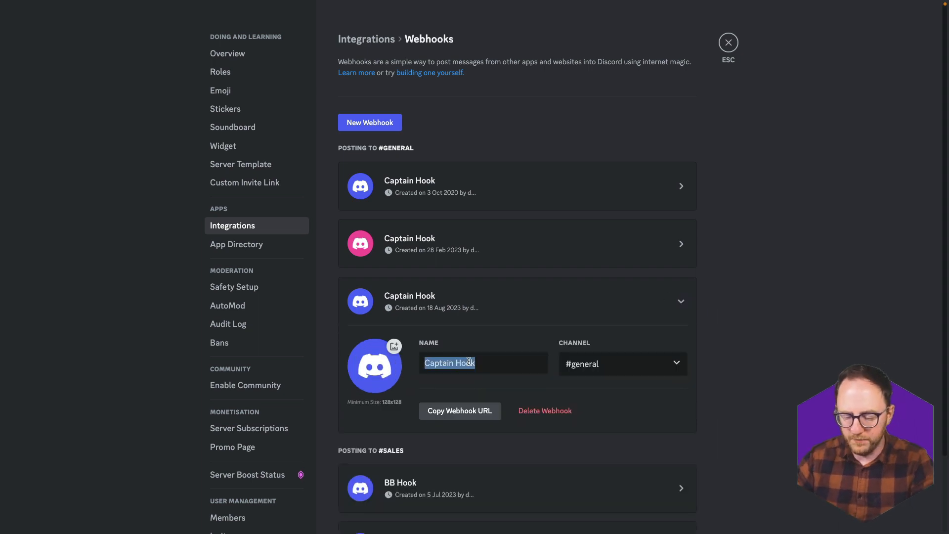
pyautogui.write('NewContact')
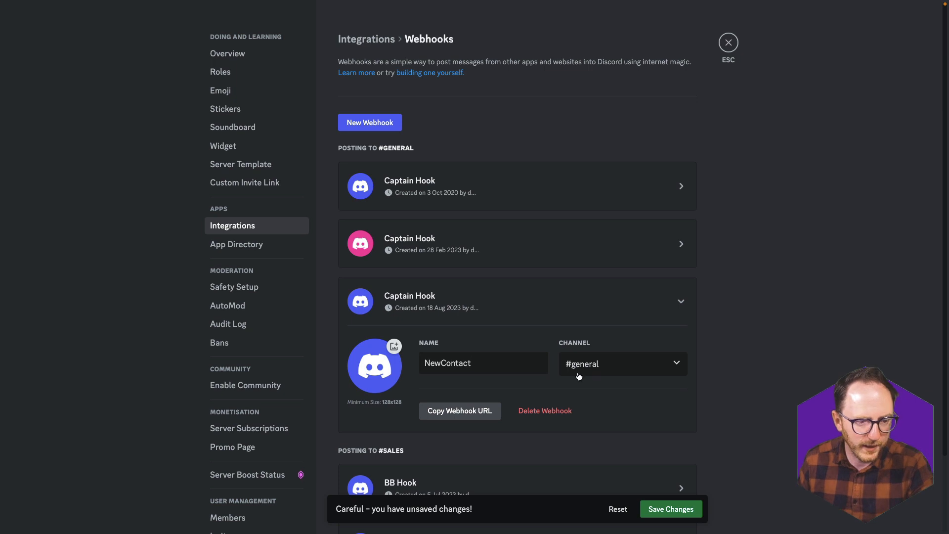
pyautogui.click(625, 371)
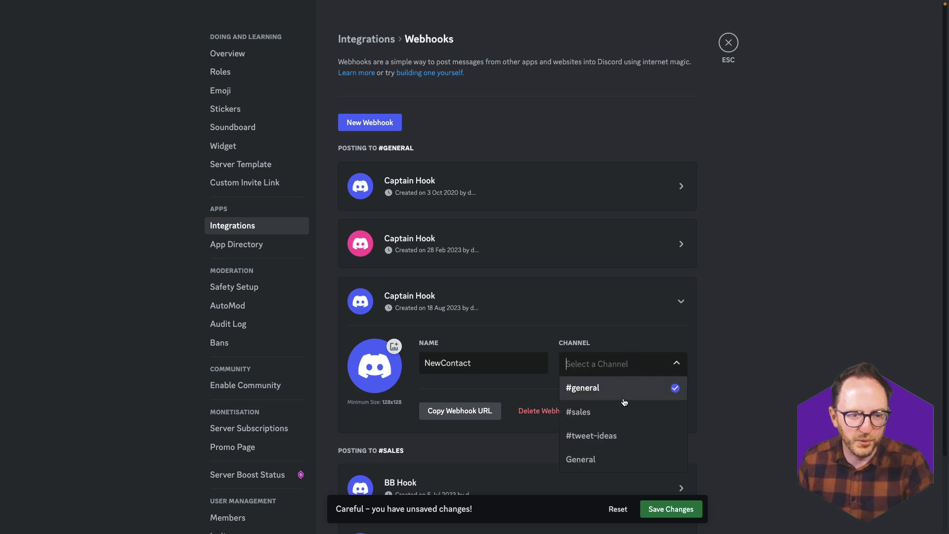
pyautogui.click(612, 414)
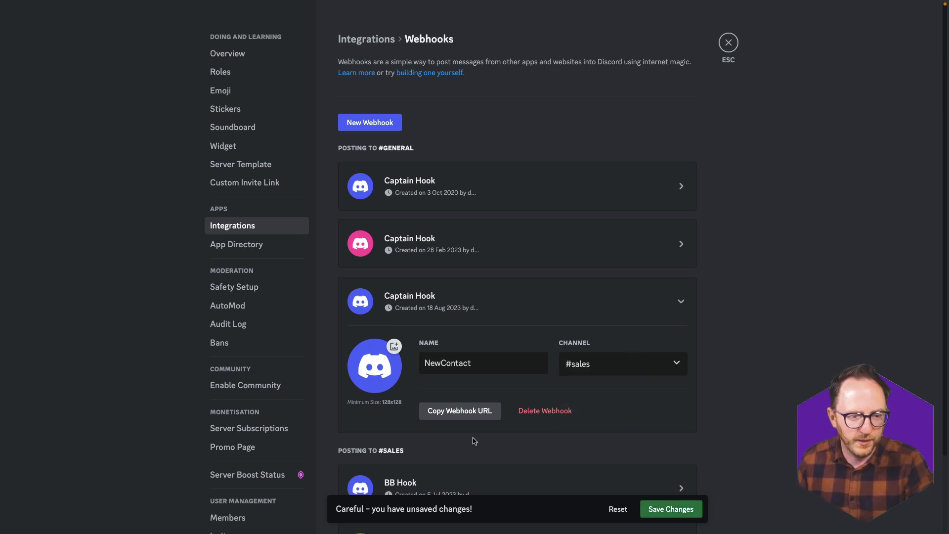
pyautogui.click(457, 412)
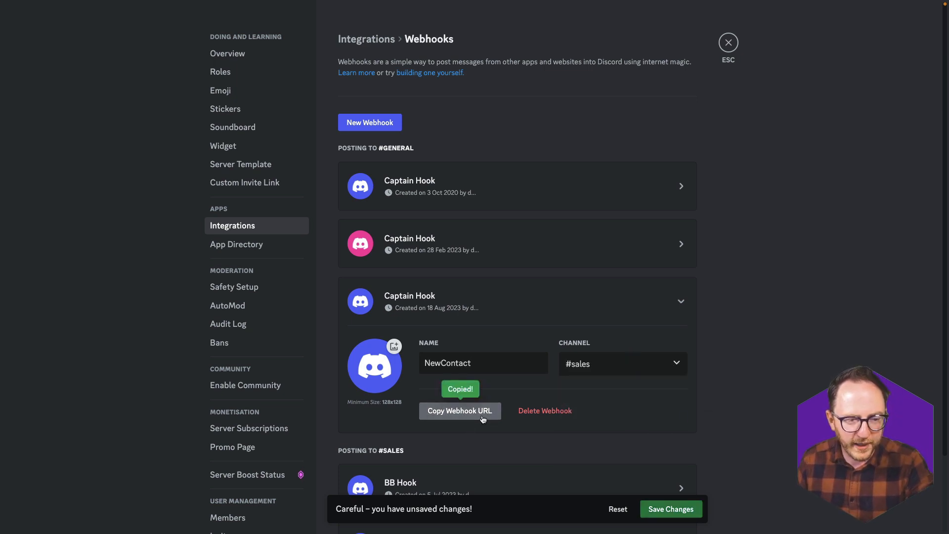
pyautogui.click(670, 509)
pyautogui.hotkey('ctrl', 'Up')
pyautogui.hotkey('ctrl', 'Right')
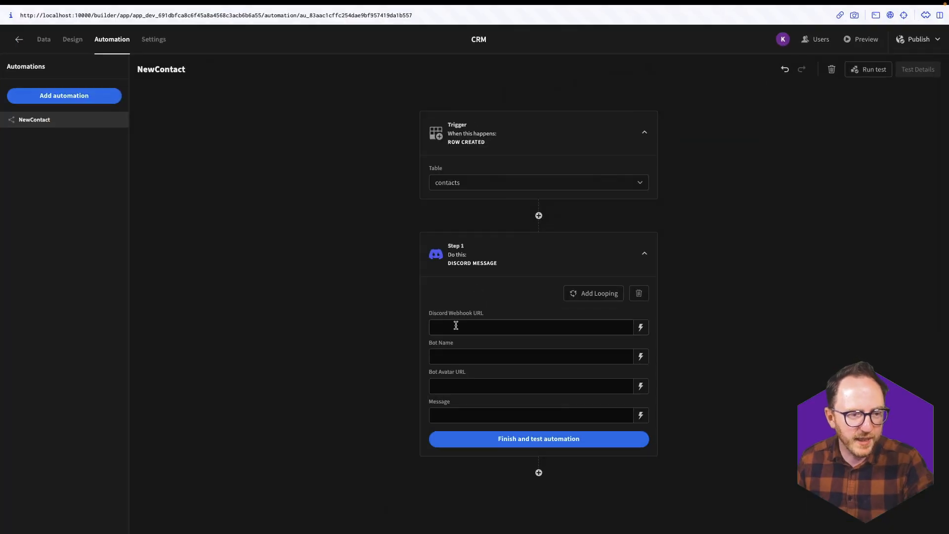
# - Paste the Discord webhook URL and set the bot name to NewContact
pyautogui.click(455, 326)
pyautogui.press('super+v')
pyautogui.click(466, 353)
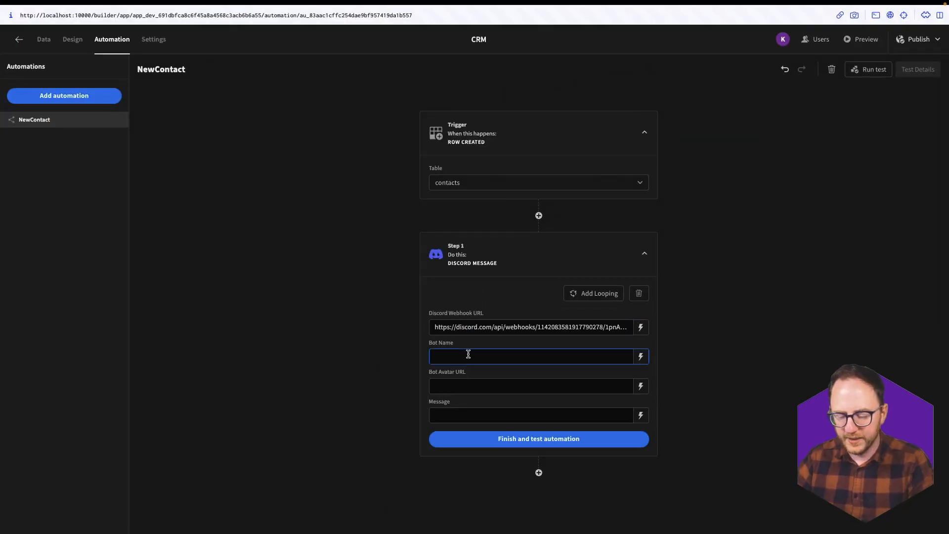
pyautogui.write('NewContact')
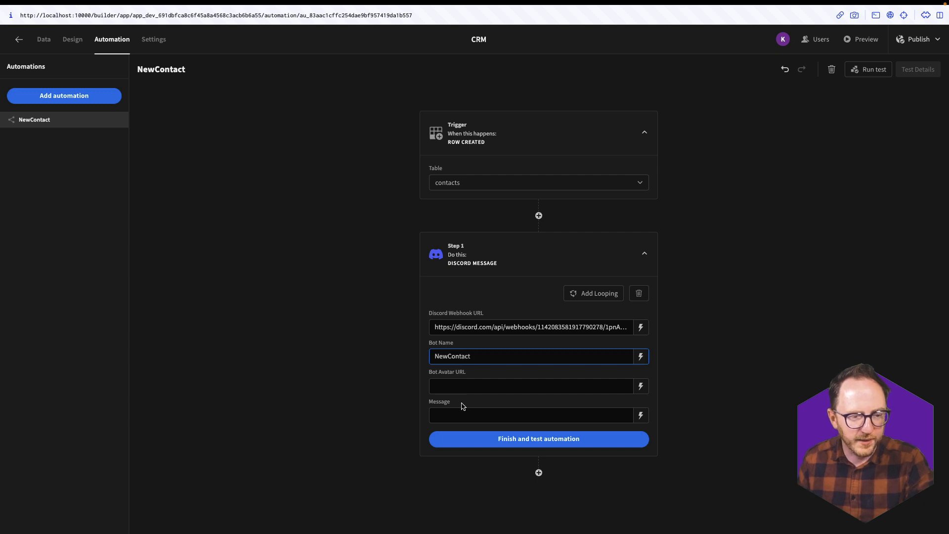
# - Start the message with 'You have a new contact from' plus the new row's channel binding
pyautogui.click(462, 413)
pyautogui.write('Y')
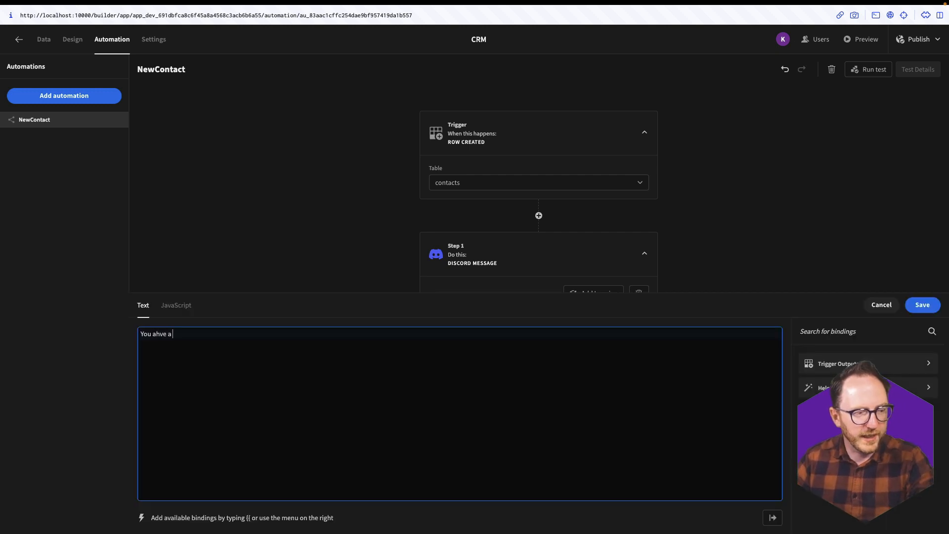
pyautogui.write('ou have a new contact')
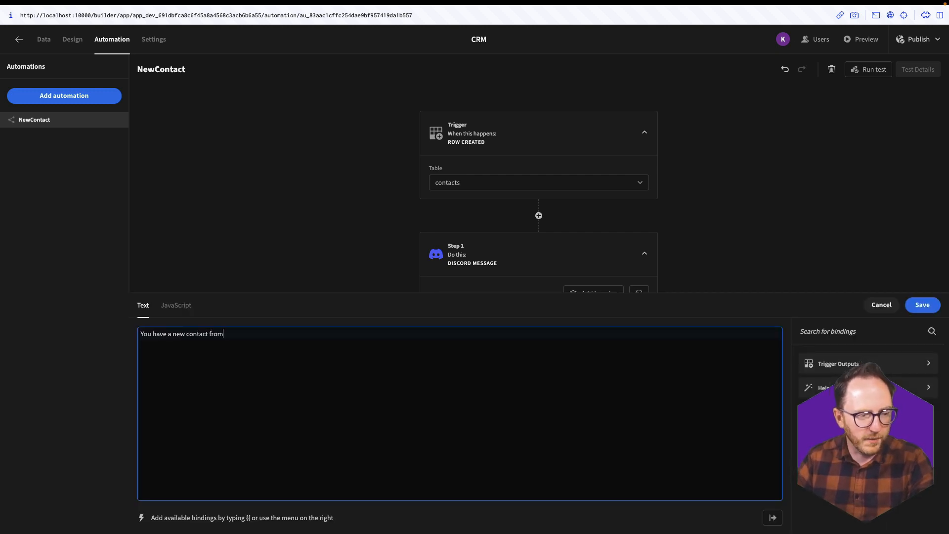
pyautogui.write(' from')
pyautogui.click(813, 364)
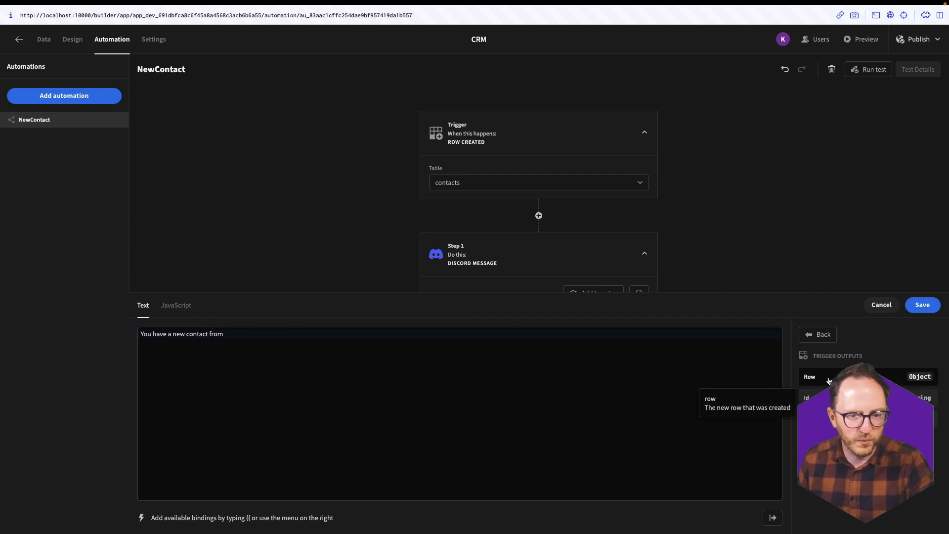
pyautogui.click(829, 380)
pyautogui.click(282, 334)
pyautogui.write('.row.')
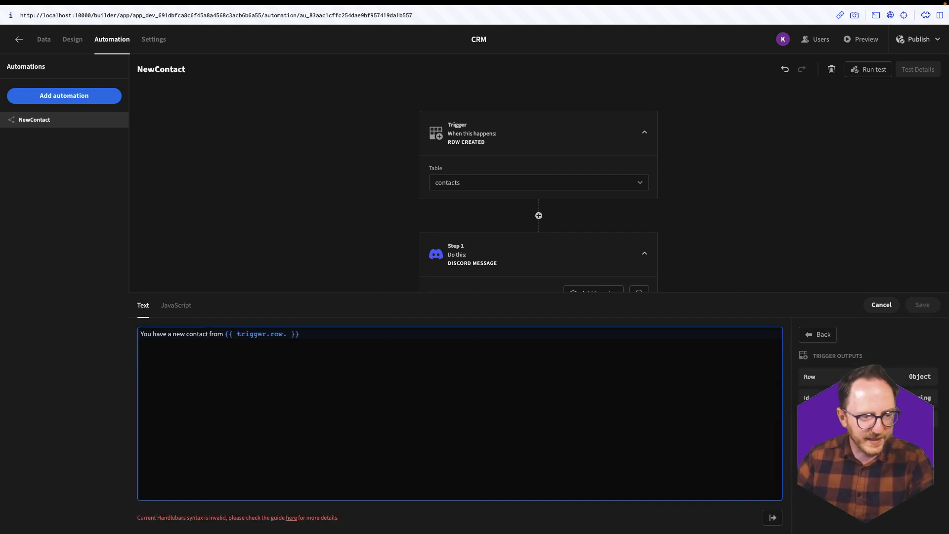
pyautogui.write('channel')
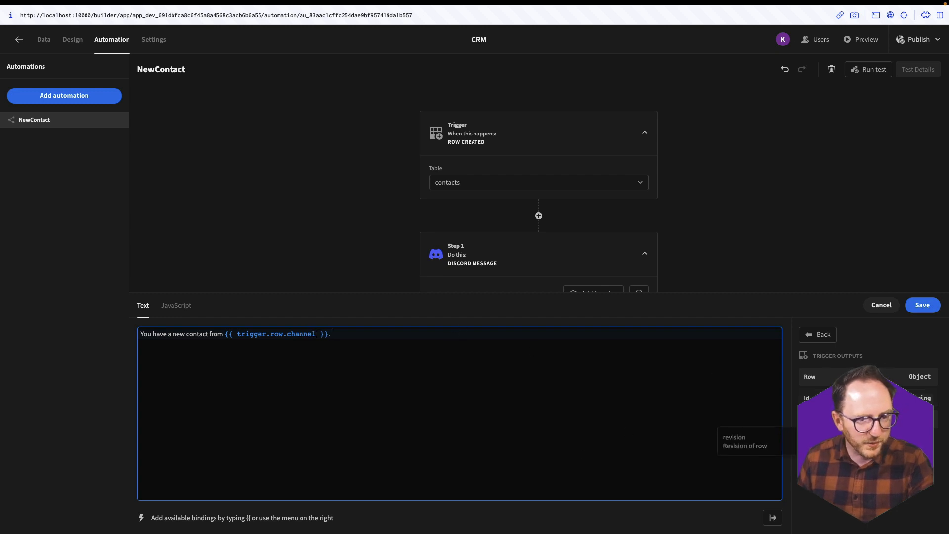
# - Add the row's firstname and email bindings, save the message, and start a test run
pyautogui.click(810, 384)
pyautogui.click(393, 334)
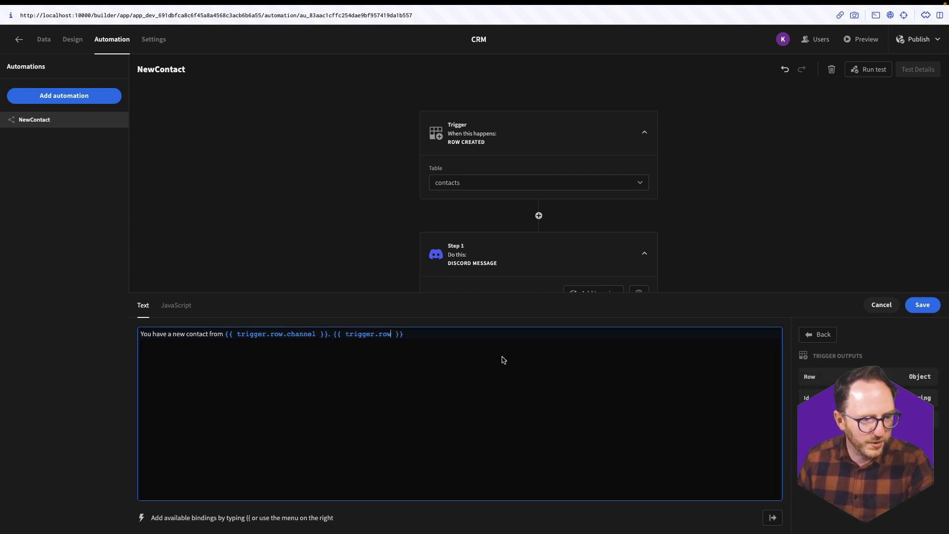
pyautogui.write('.firstname')
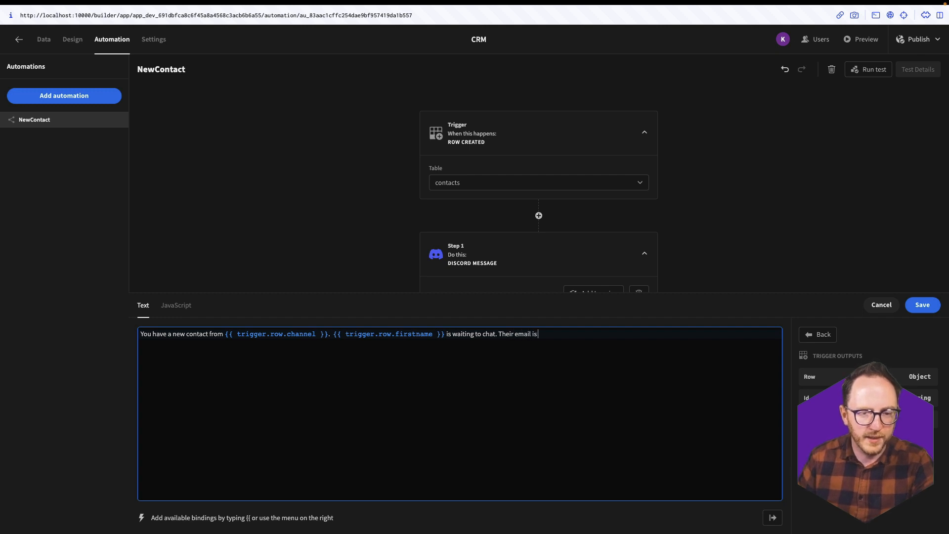
pyautogui.click(809, 376)
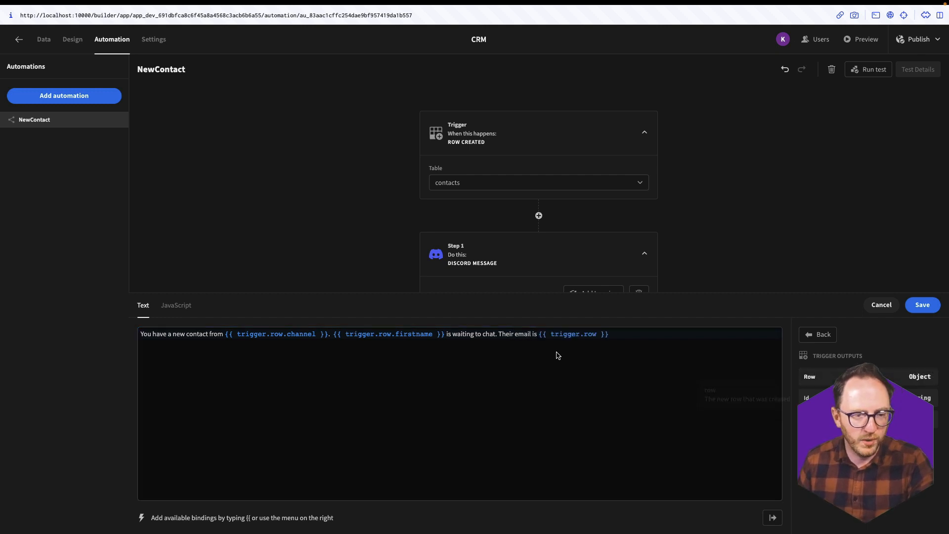
pyautogui.click(599, 334)
pyautogui.write('.email')
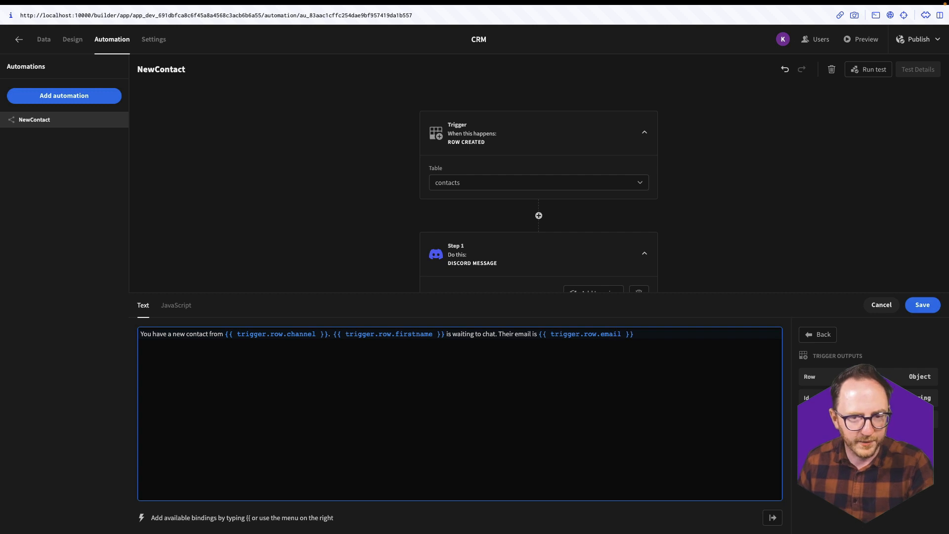
pyautogui.click(910, 307)
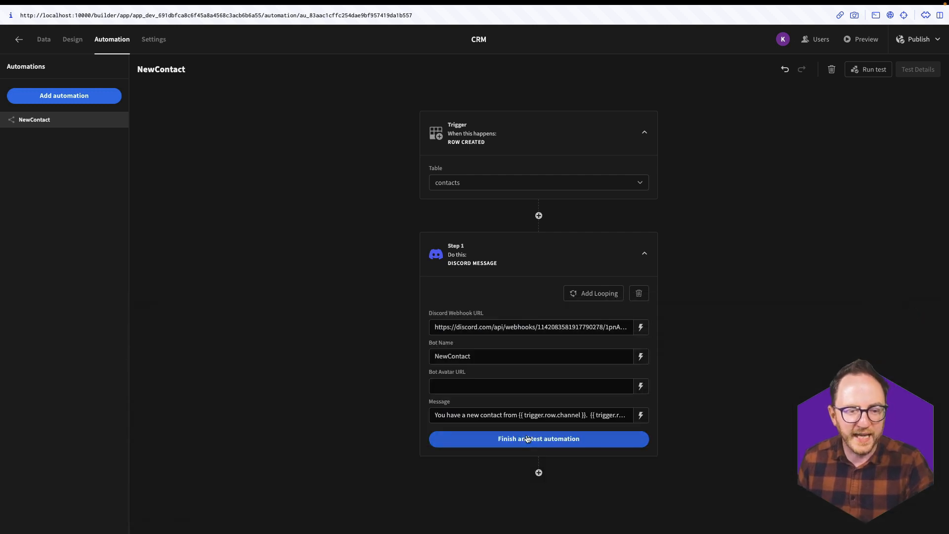
pyautogui.click(528, 438)
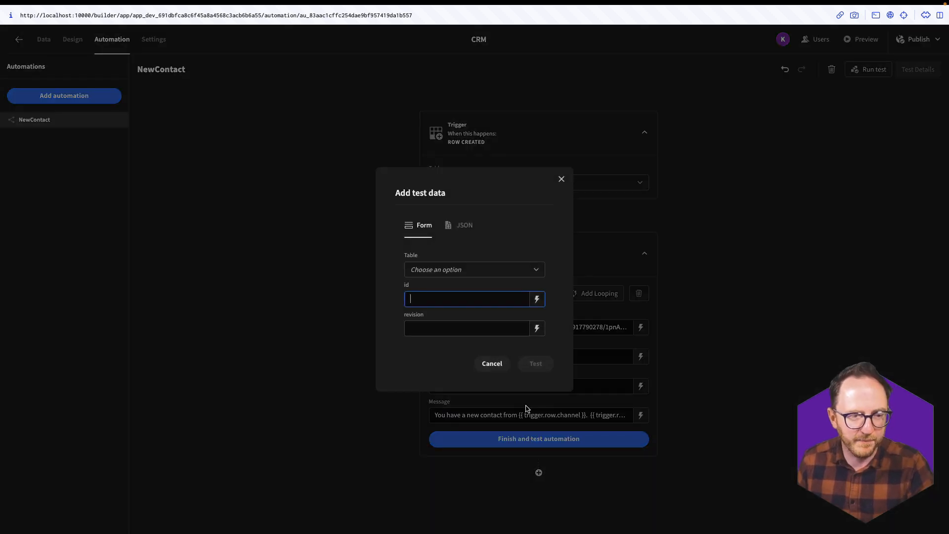
# - Run the test with a sample contacts row: a first name, an email and channel TestingChannel
pyautogui.click(425, 273)
pyautogui.click(419, 337)
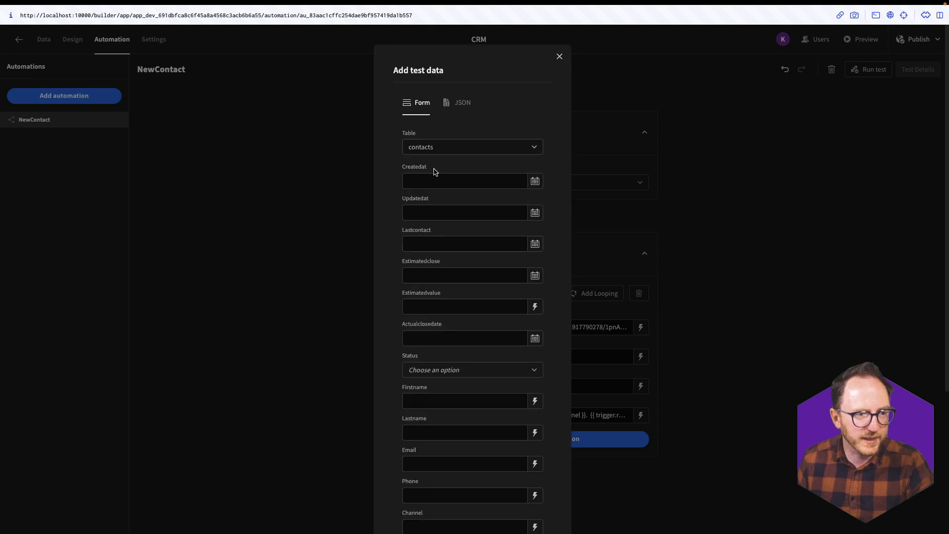
pyautogui.click(436, 399)
pyautogui.write('Kevin')
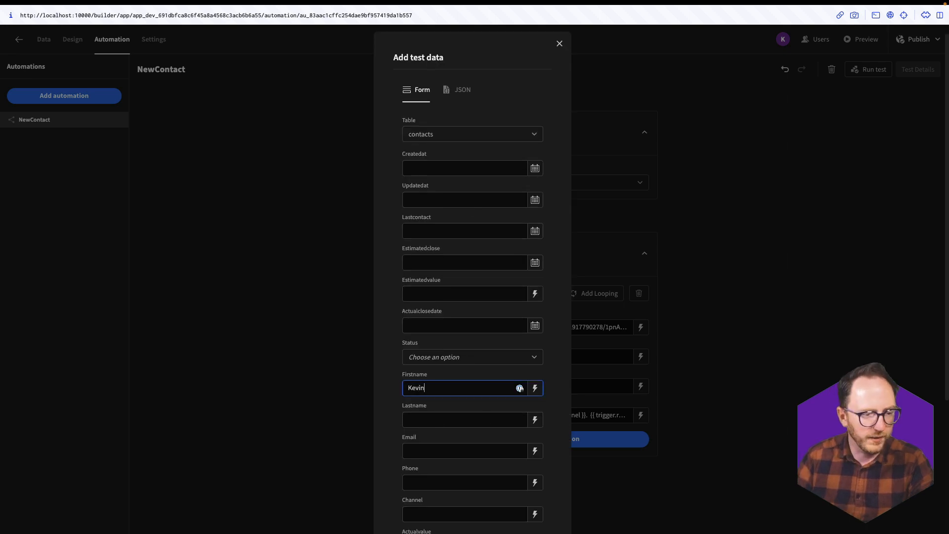
pyautogui.click(440, 446)
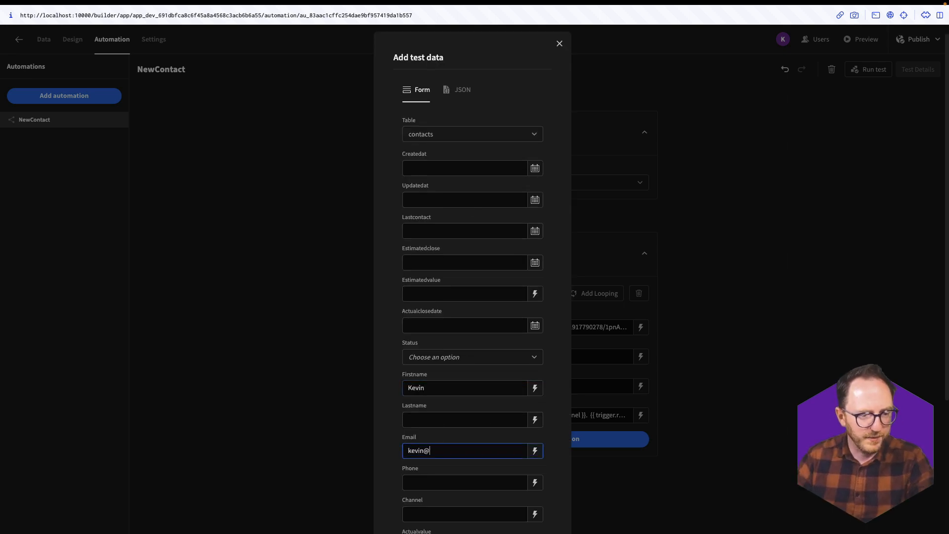
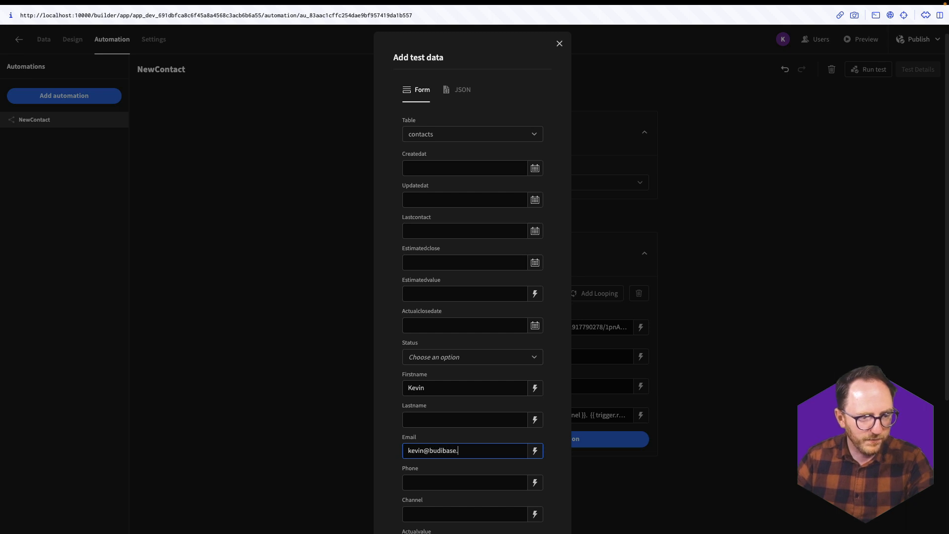
pyautogui.click(445, 512)
pyautogui.write('TestingChannel')
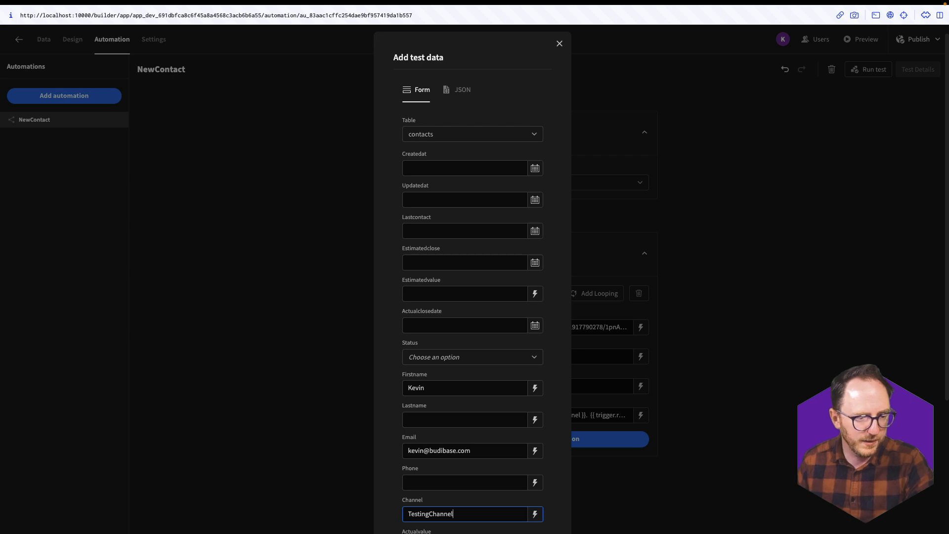
pyautogui.scroll(-4, 435, 482)
pyautogui.click(532, 482)
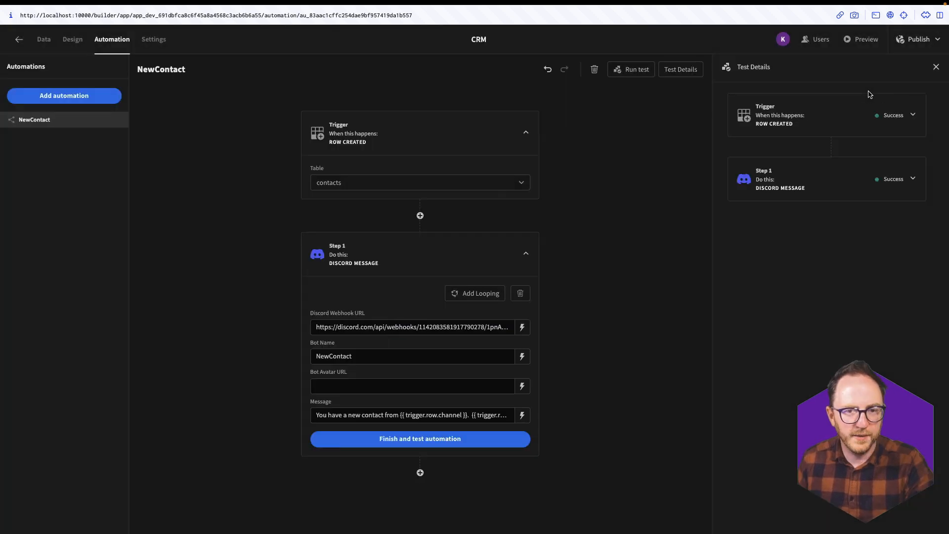
# - Check the NewContact bot's test message in Discord's #sales channel, then return to Budibase
pyautogui.hotkey('ctrl', 'Up')
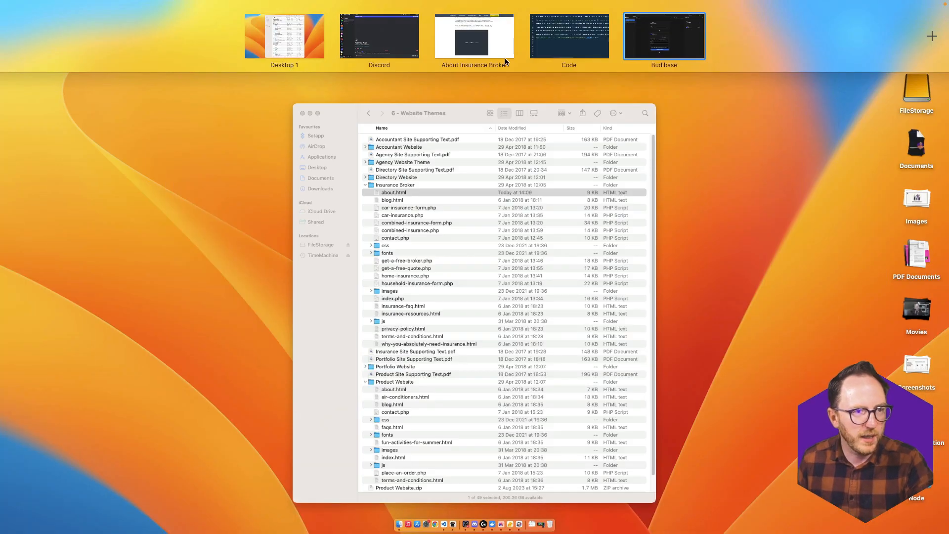
pyautogui.click(408, 42)
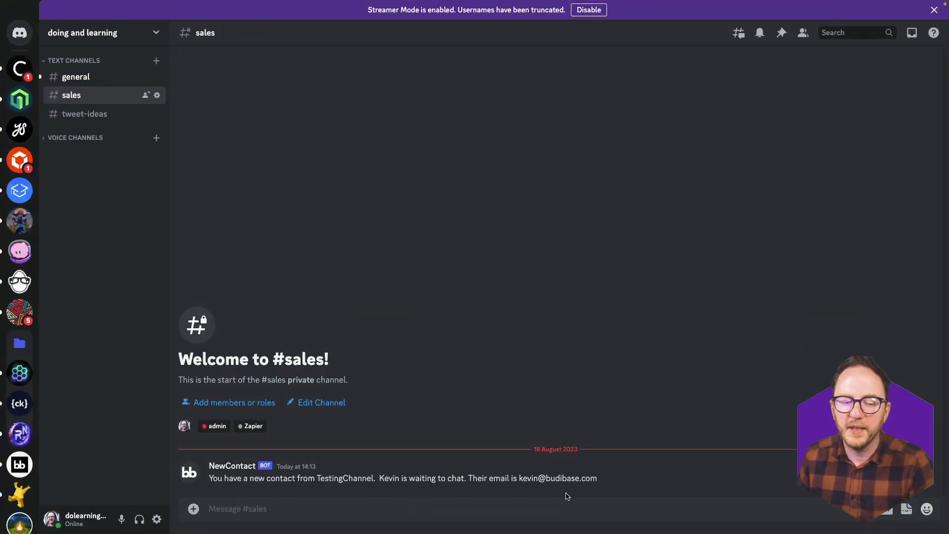
pyautogui.hotkey('ctrl', 'Up')
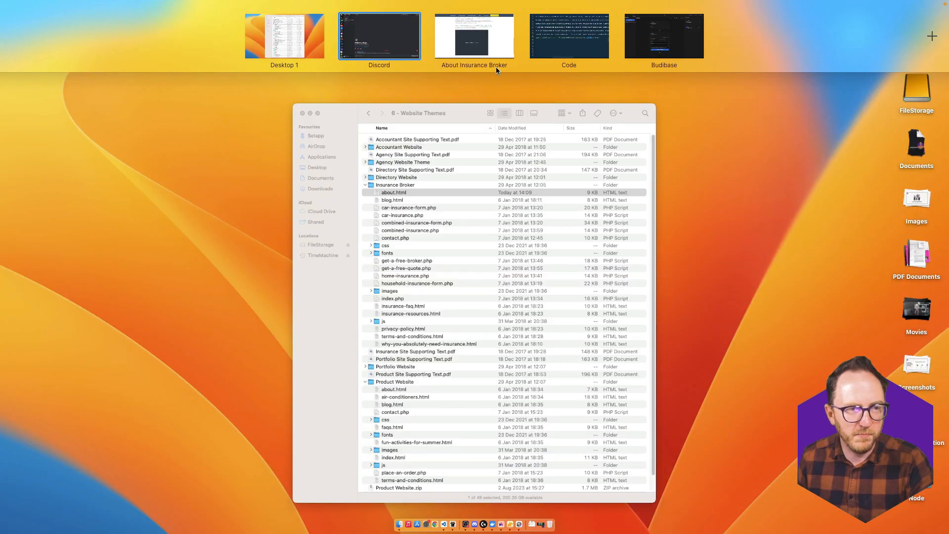
pyautogui.click(657, 51)
# - Republish the CRM and fill the Contact Sales form with a test name, email and phone number
pyautogui.click(914, 40)
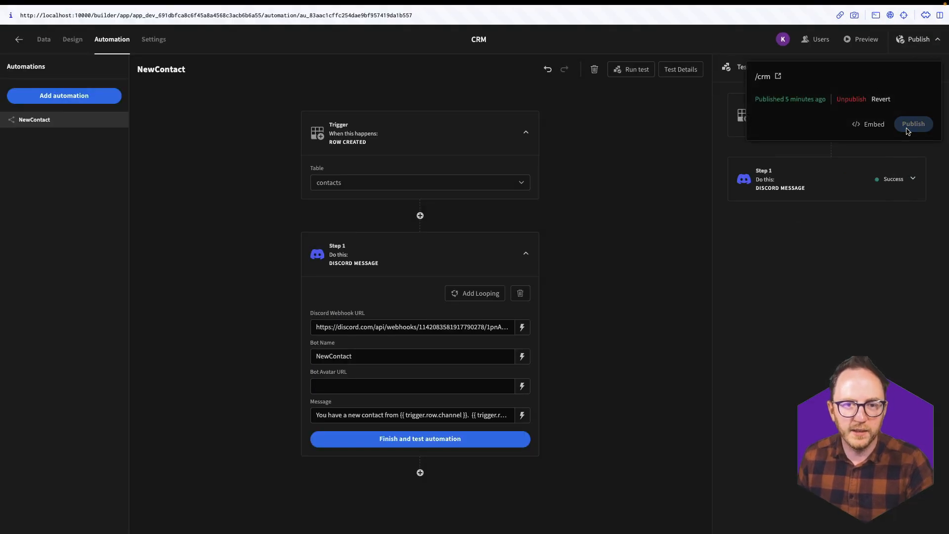
pyautogui.hotkey('ctrl', 'Up')
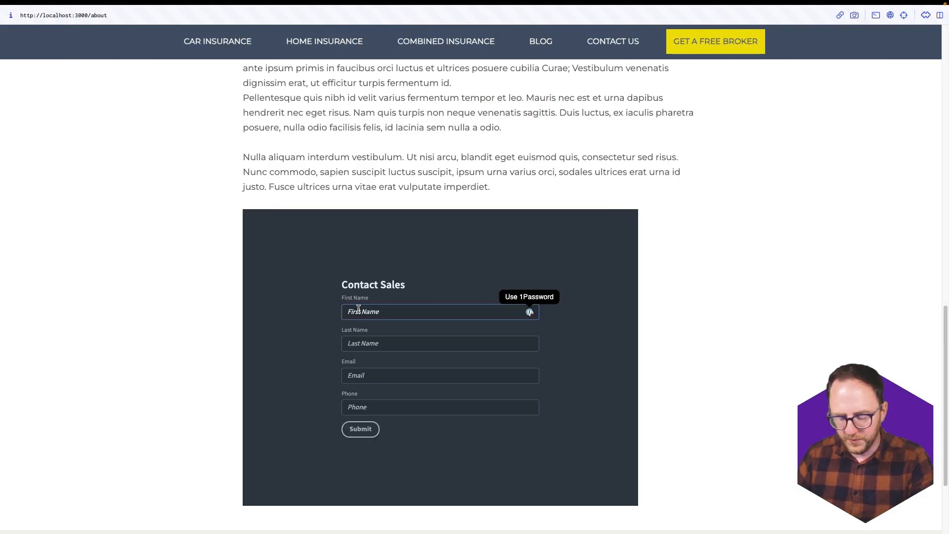
pyautogui.write('NewTest')
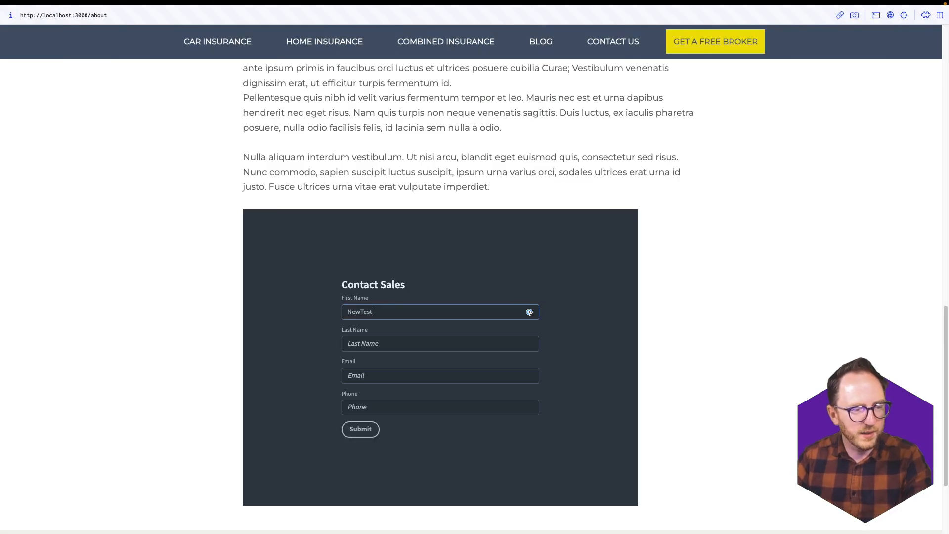
pyautogui.press('Tab')
pyautogui.write('N')
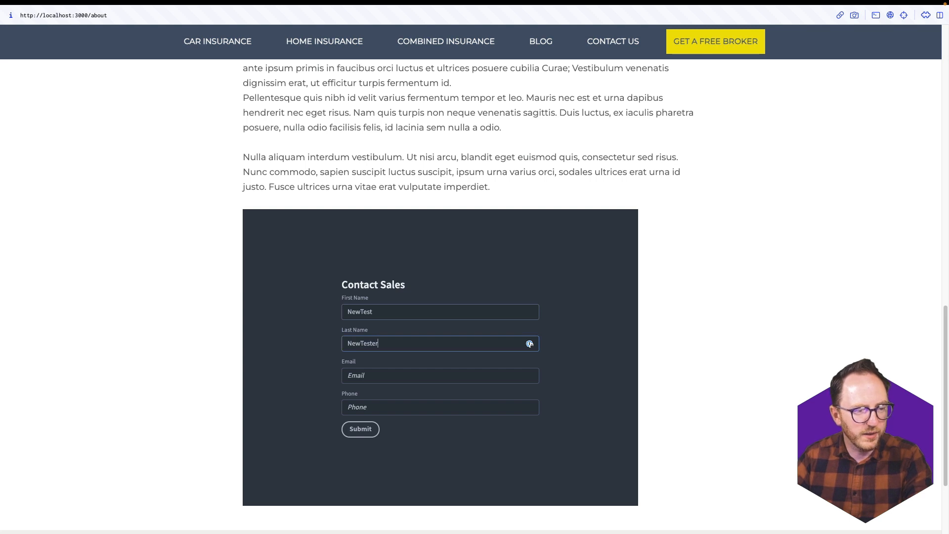
pyautogui.press('Tab')
pyautogui.write('newtest')
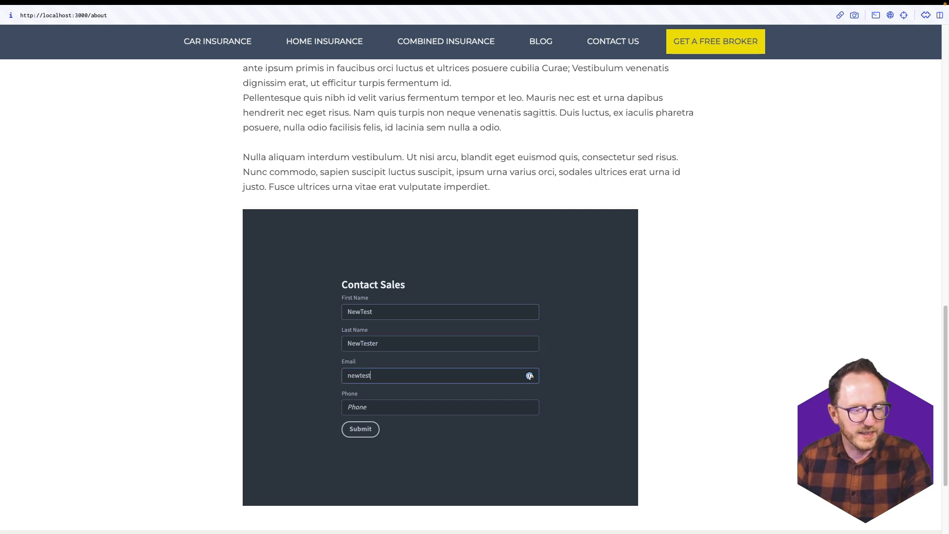
pyautogui.write('@test.com')
pyautogui.press('Tab')
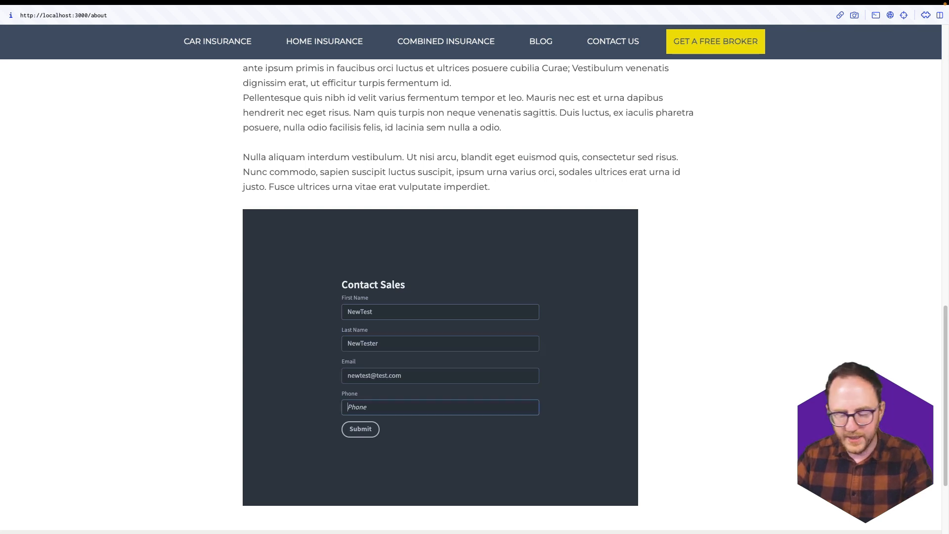
pyautogui.write('555-555-555')
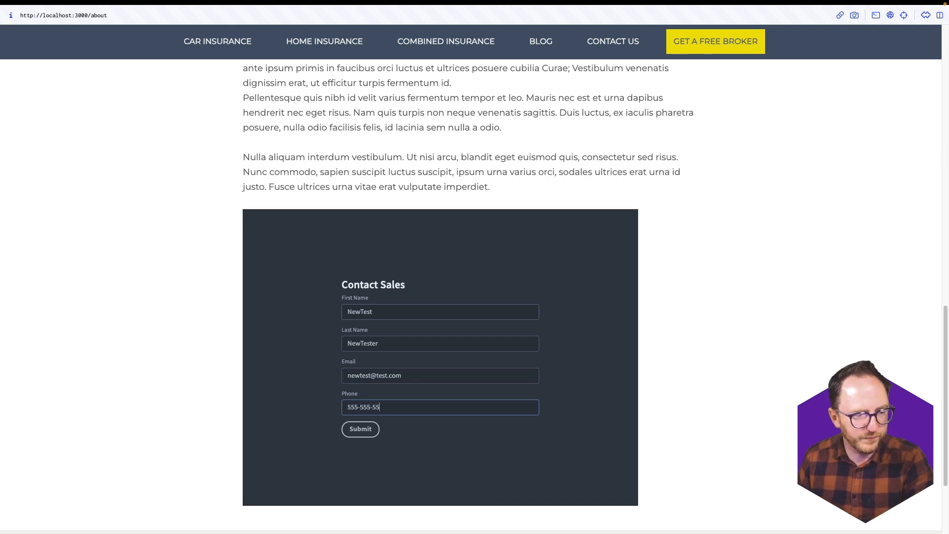
# - Submit the form, confirm the website notification in Discord #sales, and return to Budibase
pyautogui.click(360, 432)
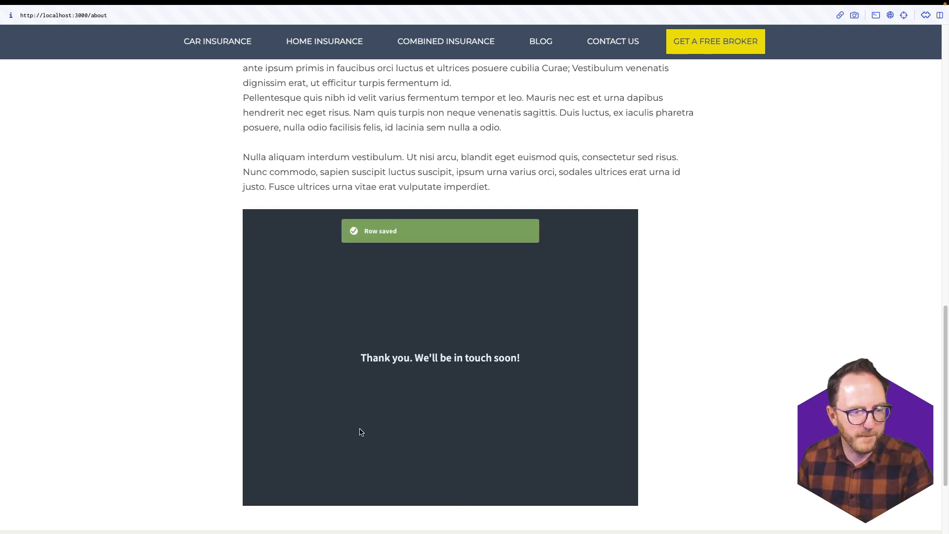
pyautogui.hotkey('alt', 'Tab')
pyautogui.click(366, 37)
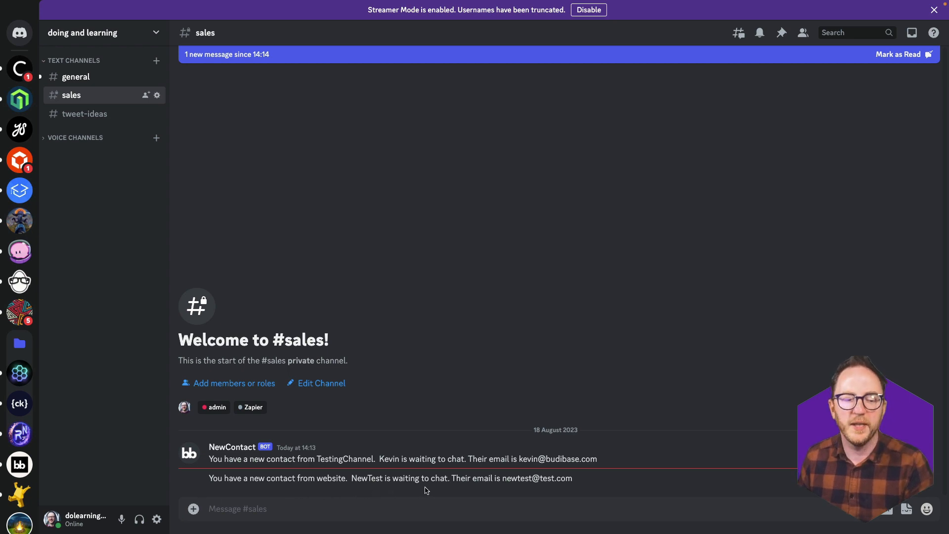
pyautogui.hotkey('alt', 'Tab')
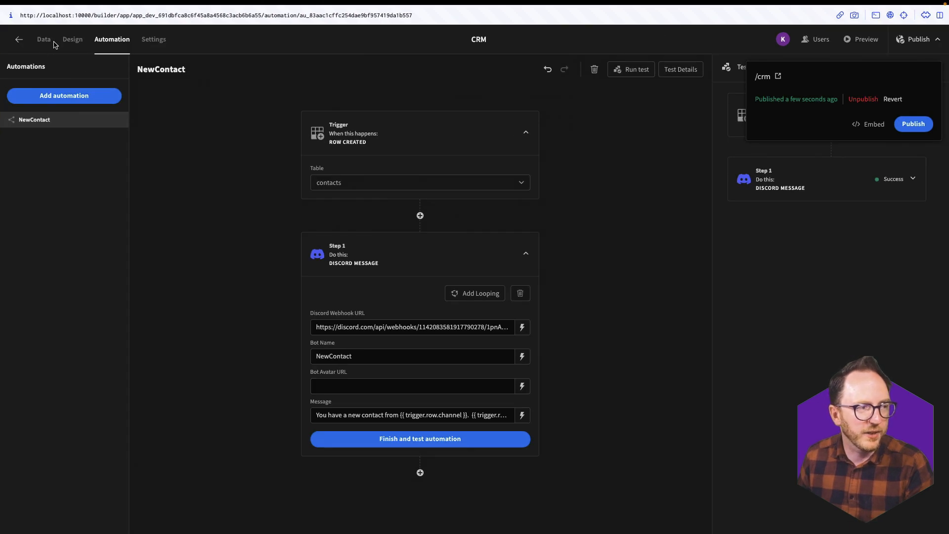
# - Review the new test contacts in the contacts table, then open Design on /opportunities
pyautogui.click(53, 41)
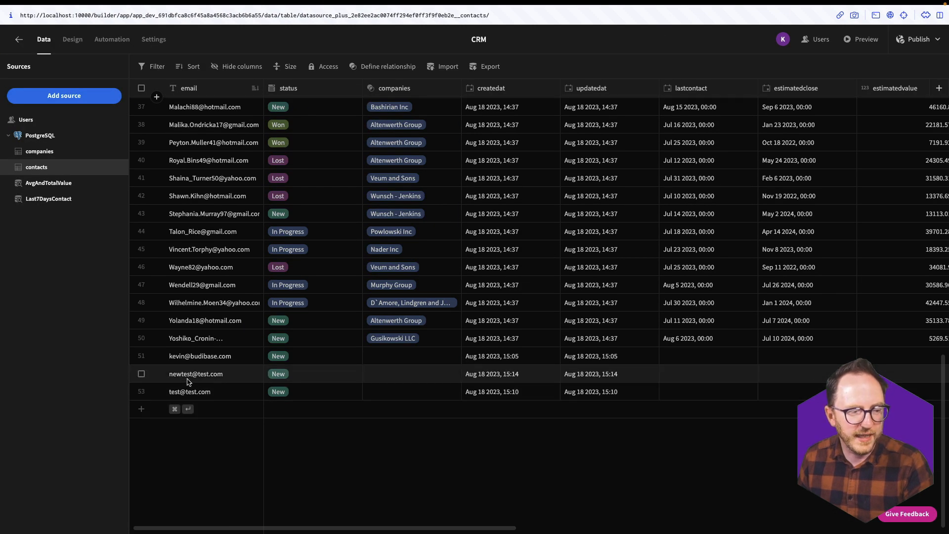
pyautogui.click(73, 39)
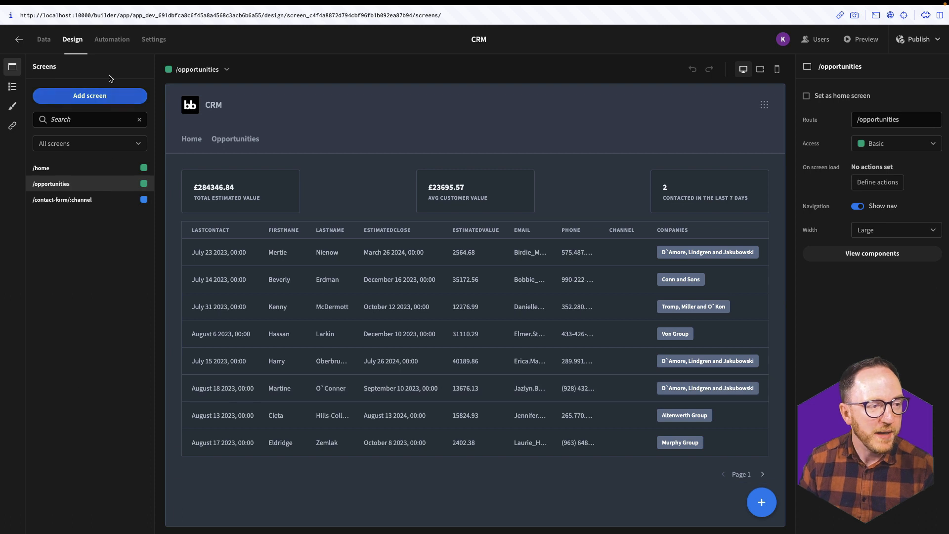
# - Duplicate the /opportunities screen as /new-leads
pyautogui.click(133, 185)
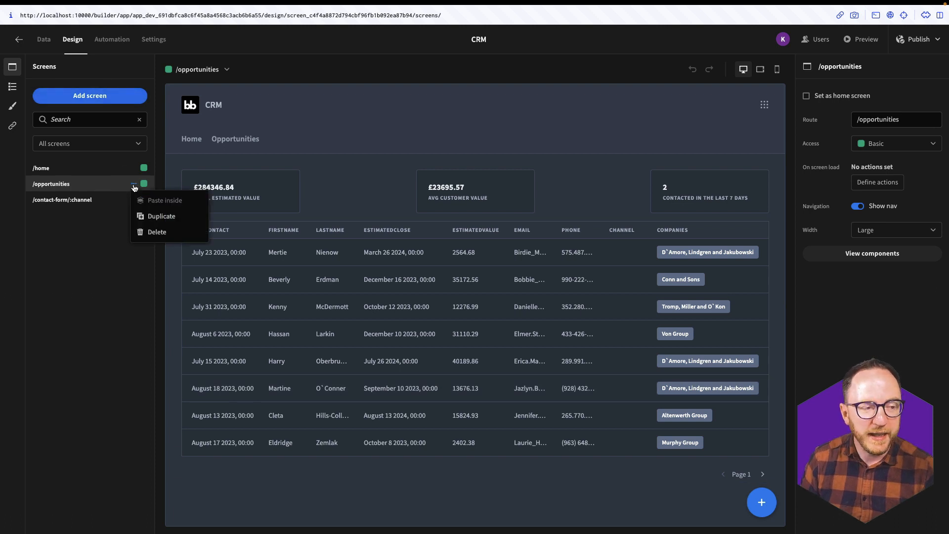
pyautogui.click(150, 216)
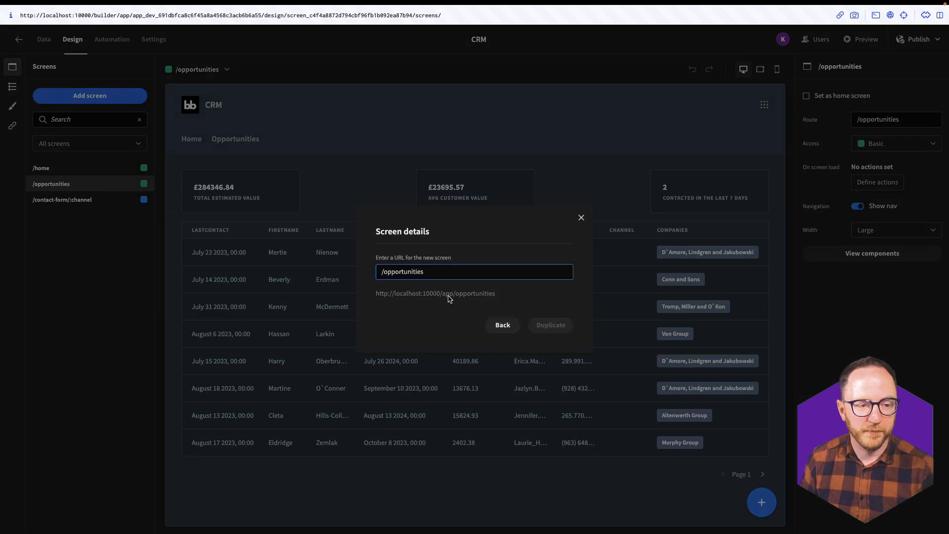
pyautogui.doubleClick(419, 272)
pyautogui.write('new')
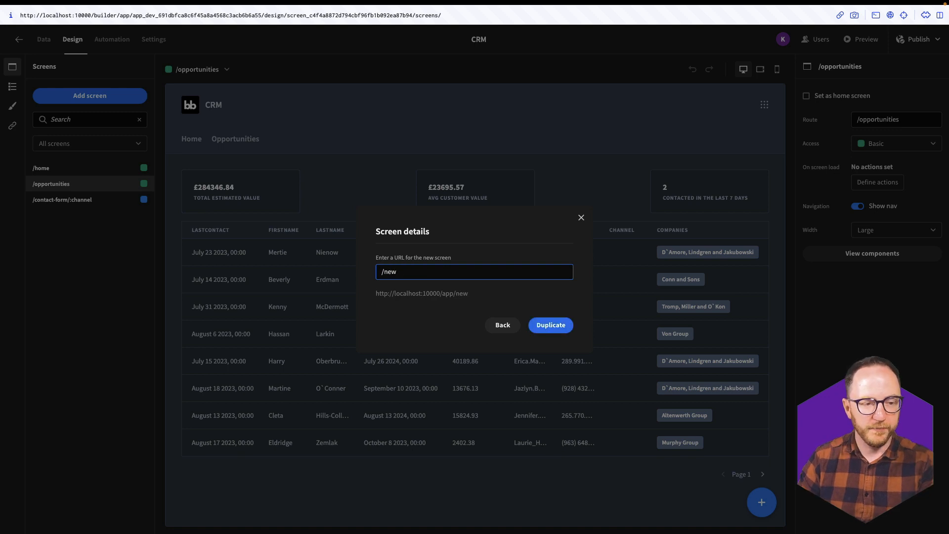
pyautogui.write('-leads')
pyautogui.press('Return')
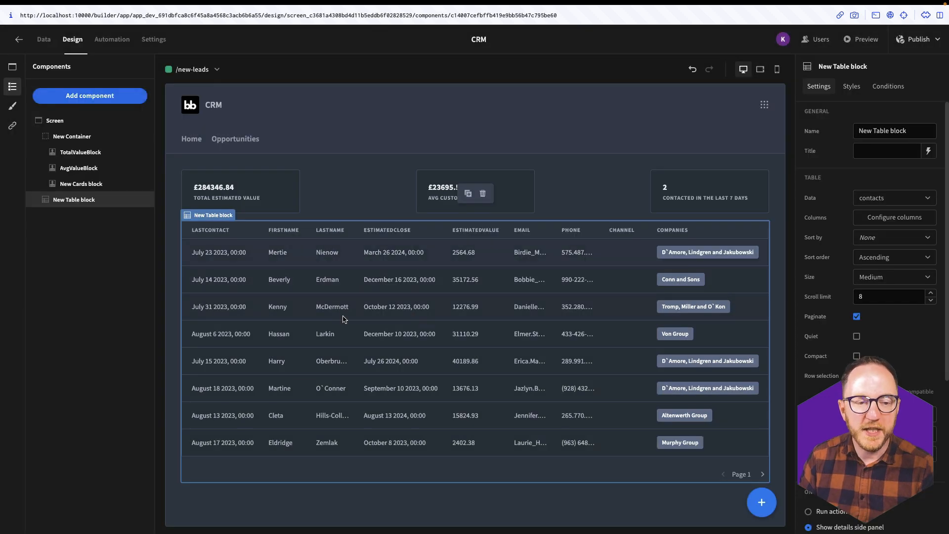
# - Change the table's status filter from In Progress to New and save it
pyautogui.click(894, 434)
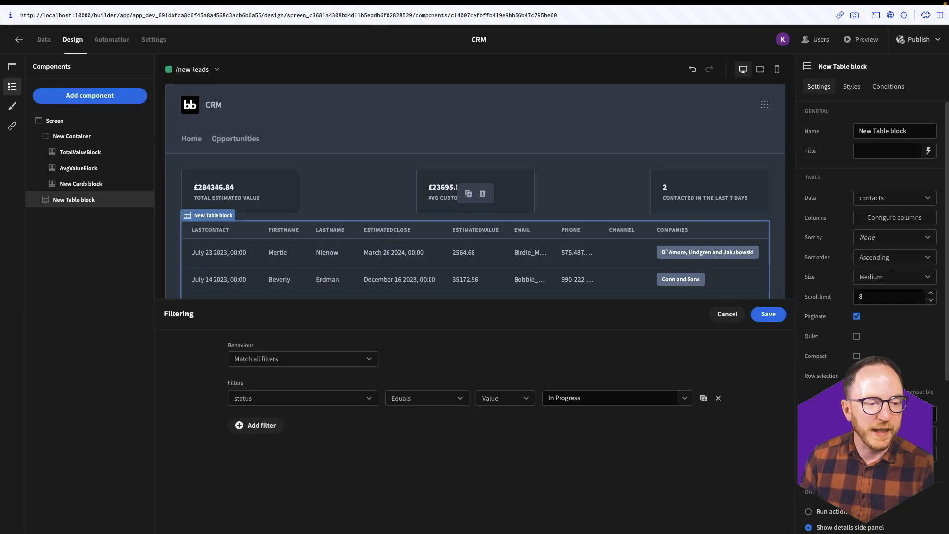
pyautogui.tripleClick(564, 397)
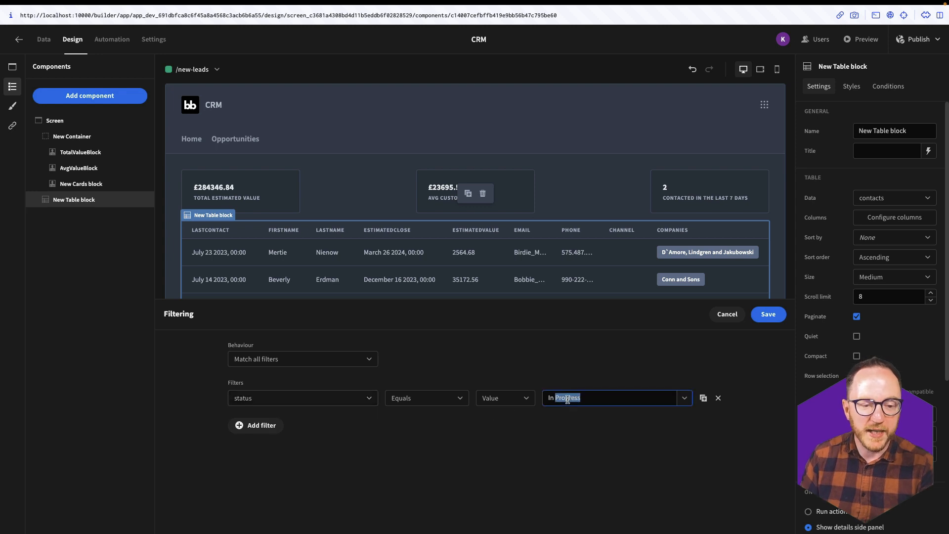
pyautogui.write('New')
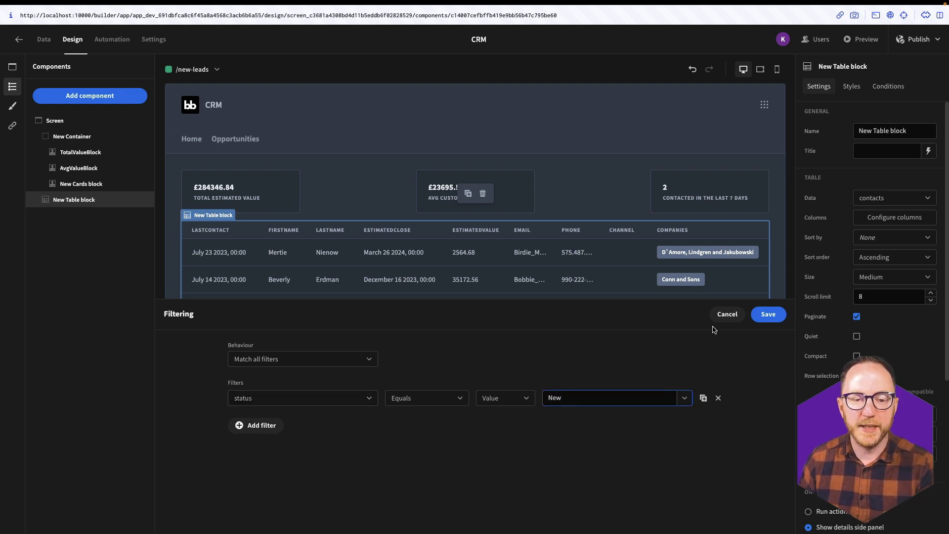
pyautogui.click(768, 314)
# - Inspect the total estimated value and contacted-in-last-7-days cards, then go to the data sources
pyautogui.click(358, 192)
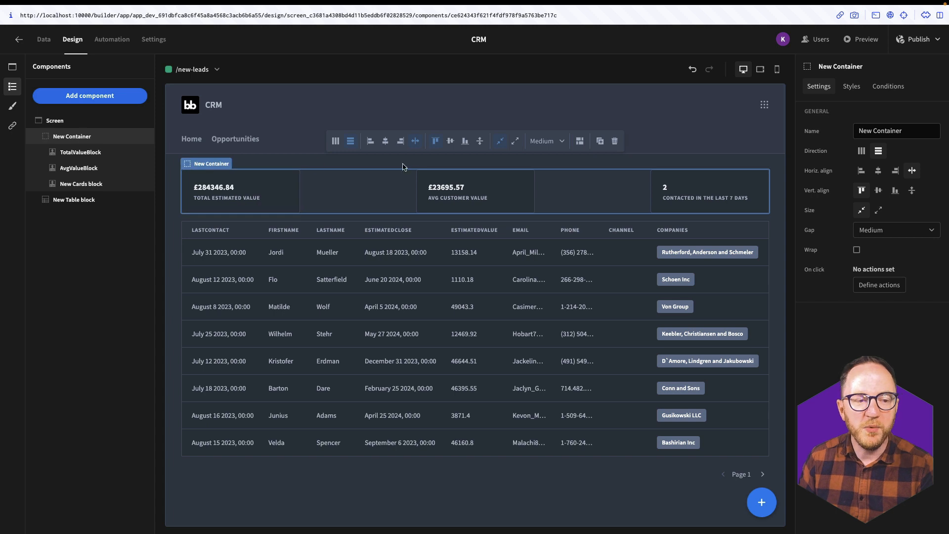
pyautogui.click(228, 191)
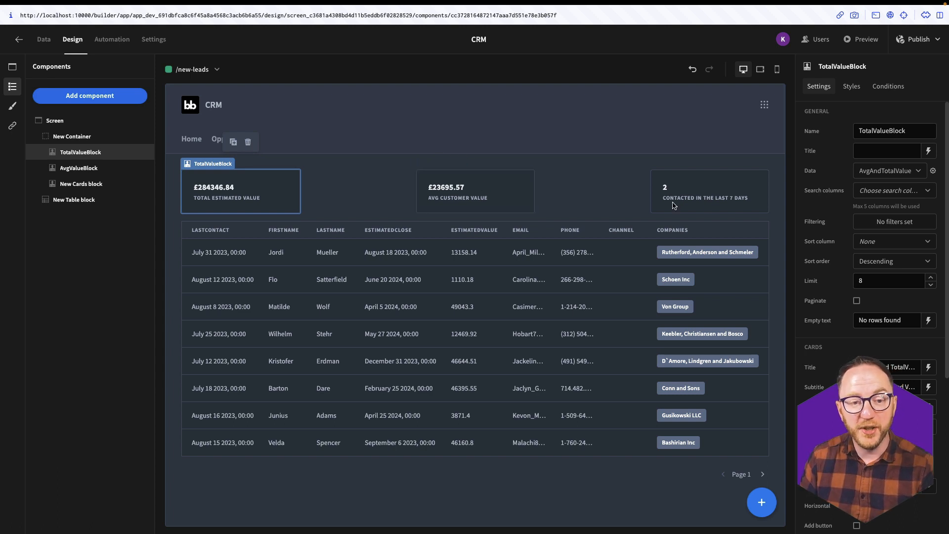
pyautogui.click(719, 201)
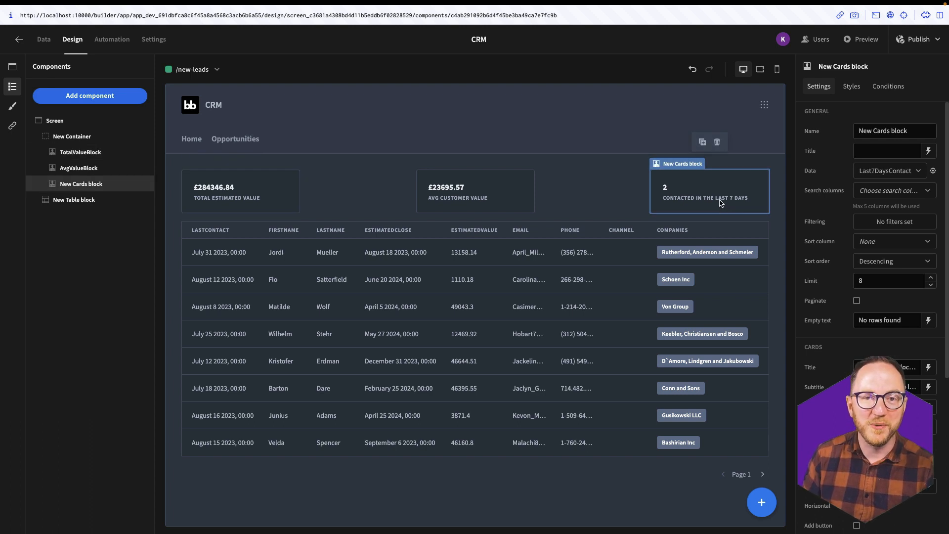
pyautogui.click(44, 40)
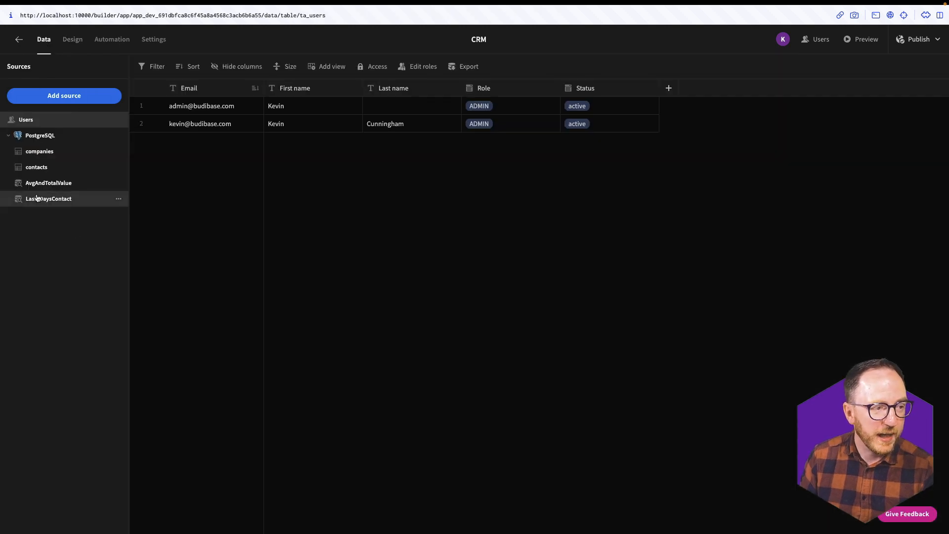
# - Duplicate AvgAndTotalValue as AvgAndTotalValueOfNewLeads with status 'New', then run and save it
pyautogui.click(118, 183)
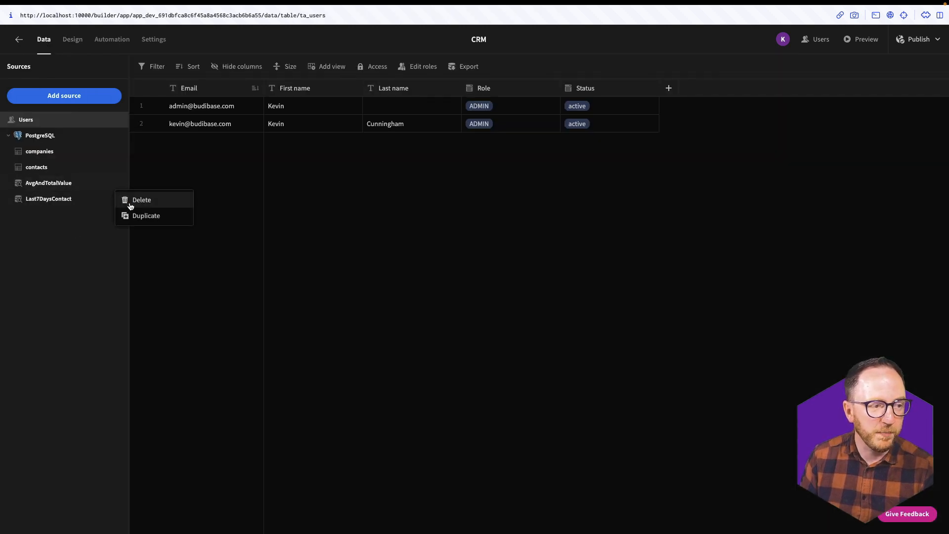
pyautogui.click(139, 215)
pyautogui.moveTo(516, 137); pyautogui.dragTo(510, 136)
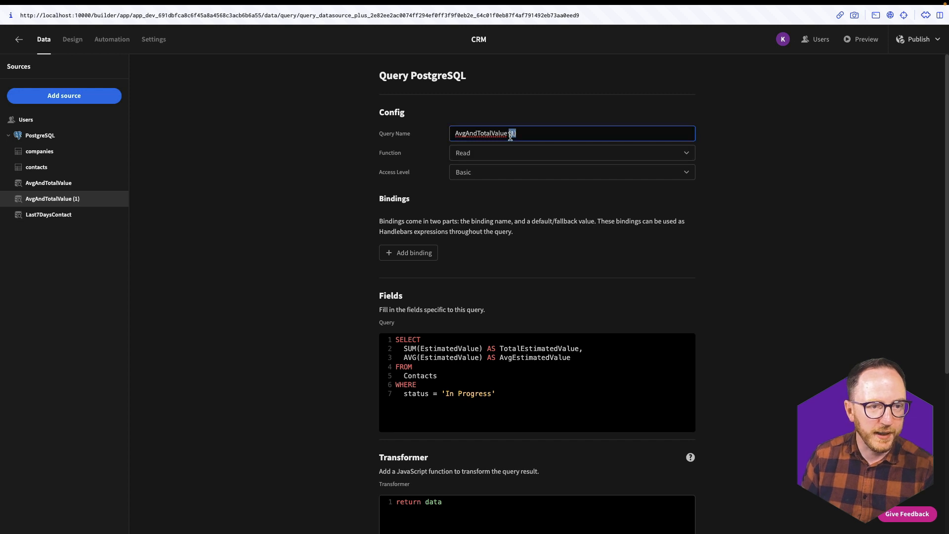
pyautogui.write('OfNewLeads')
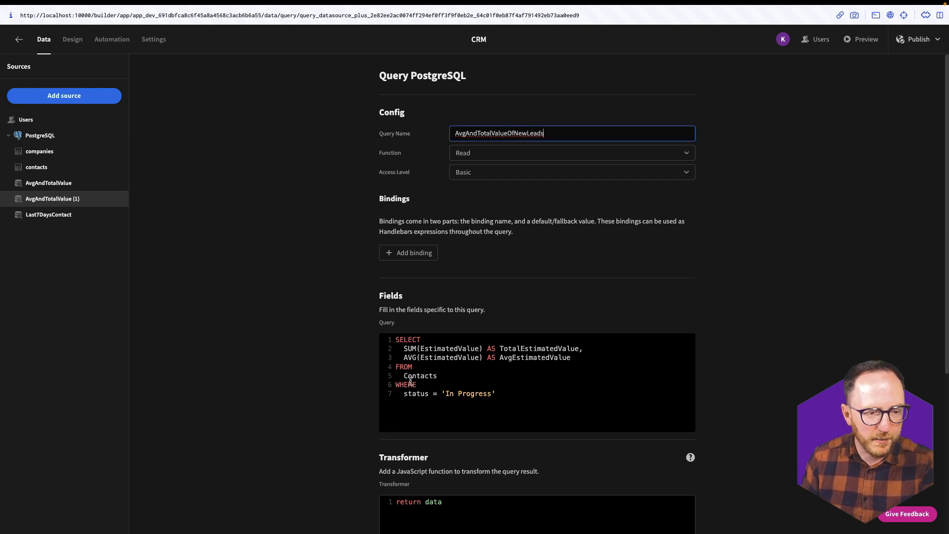
pyautogui.moveTo(445, 391)
pyautogui.mouseDown()
pyautogui.moveTo(493, 394)
pyautogui.moveTo(449, 393)
pyautogui.mouseUp()
pyautogui.click(493, 394)
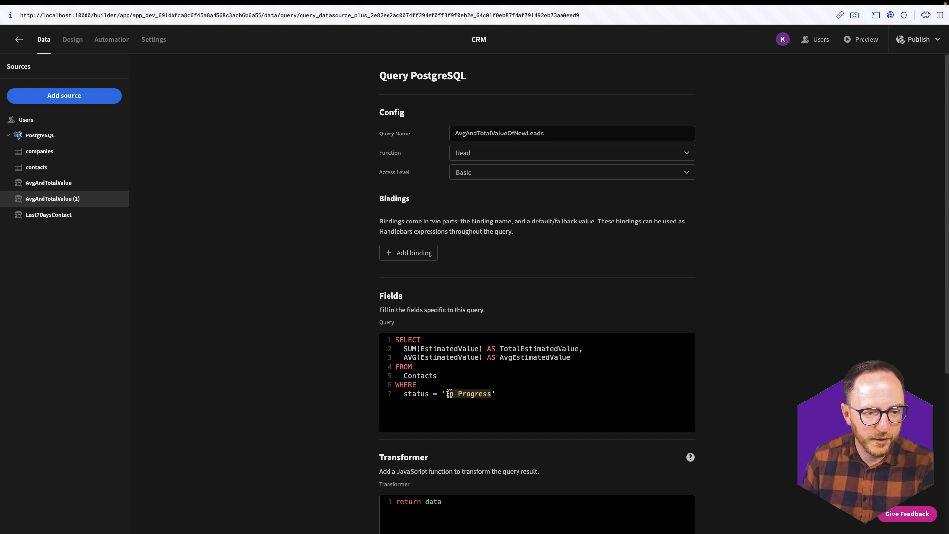
pyautogui.write('New')
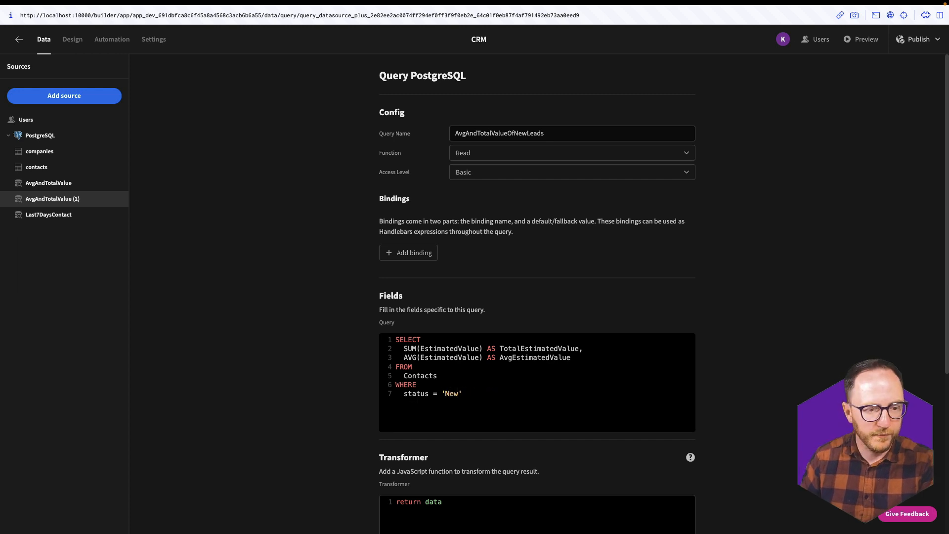
pyautogui.scroll(-5, 449, 393)
pyautogui.click(664, 381)
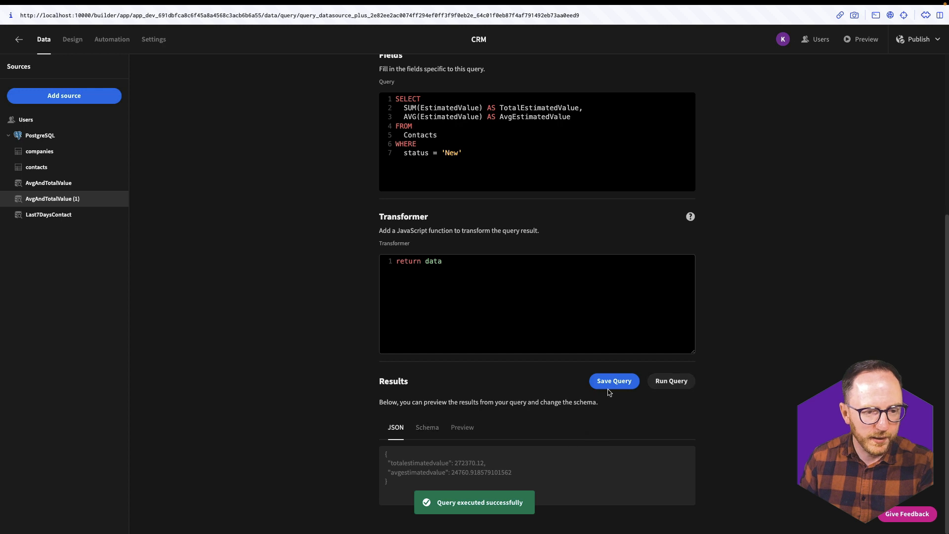
pyautogui.click(609, 389)
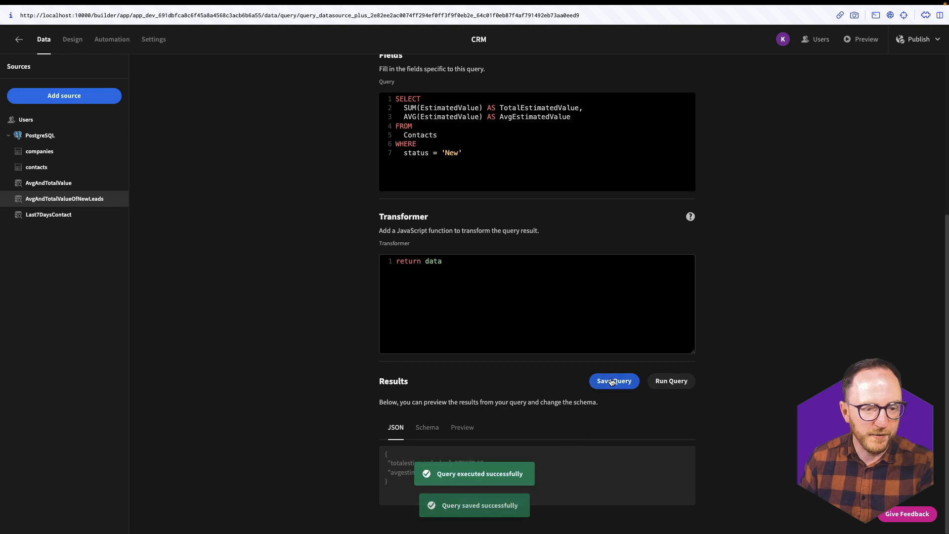
# - Duplicate Last7DaysContact as Last7DaysContactNewLeads with status 'New', then run and save it
pyautogui.click(63, 217)
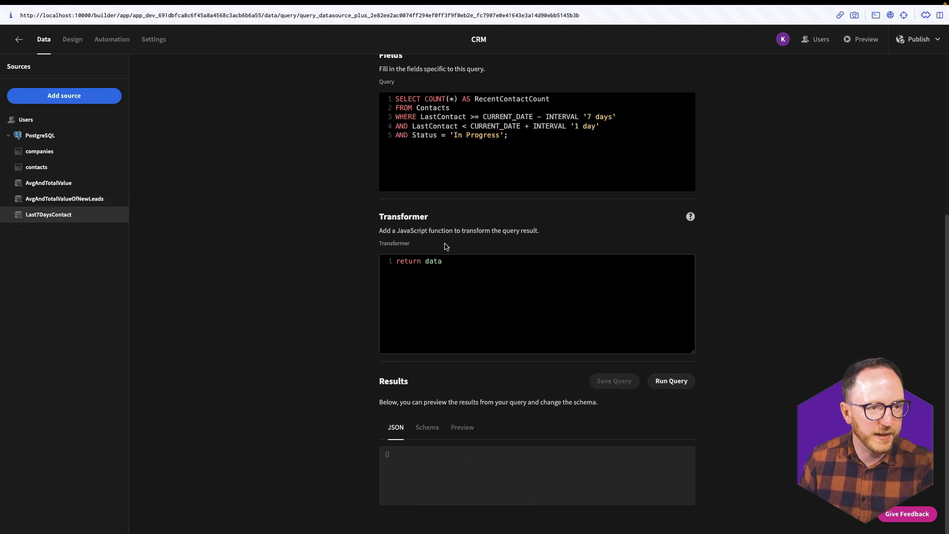
pyautogui.moveTo(518, 137); pyautogui.dragTo(367, 138)
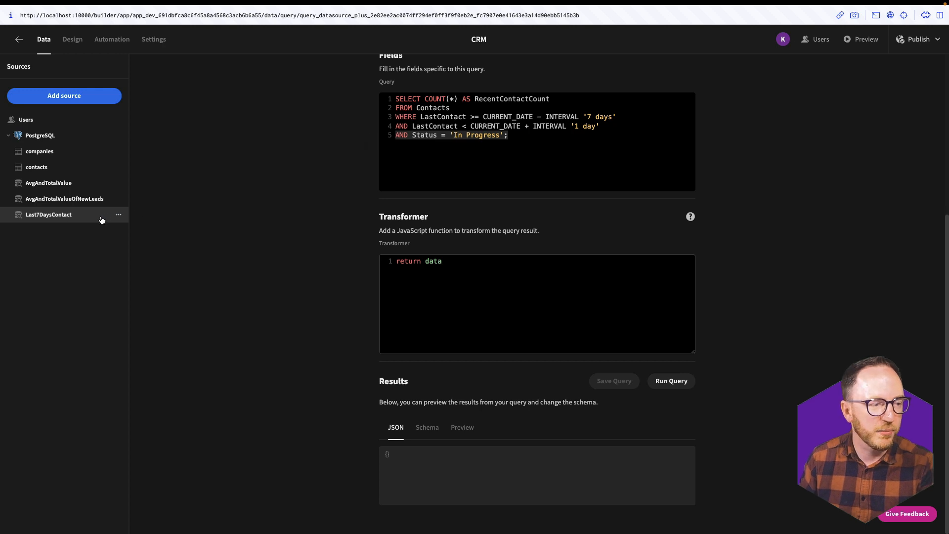
pyautogui.click(120, 216)
pyautogui.click(131, 248)
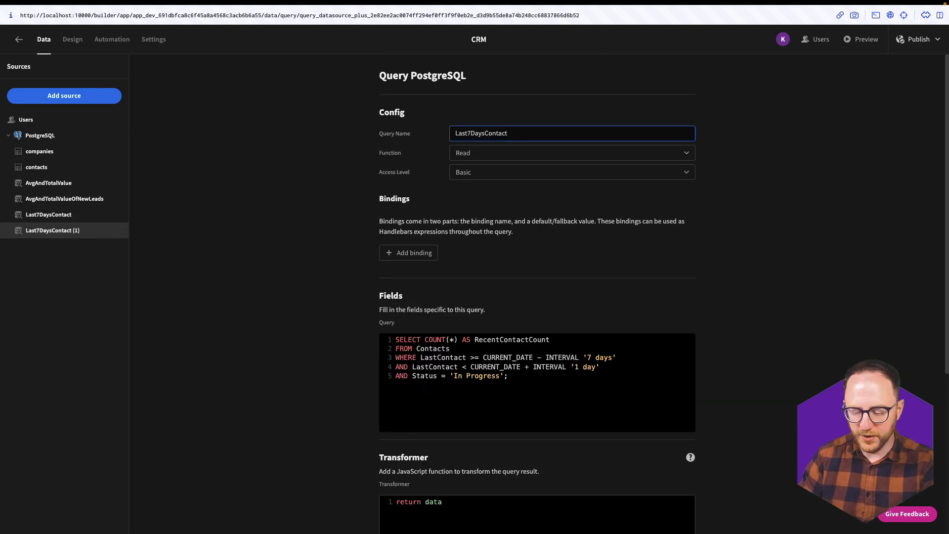
pyautogui.write('NewLeads')
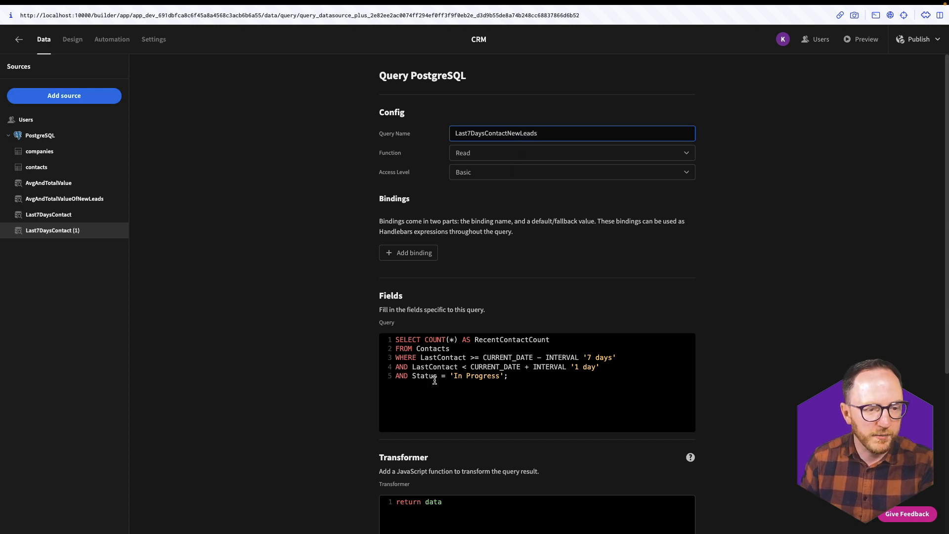
pyautogui.moveTo(453, 376); pyautogui.dragTo(505, 377)
pyautogui.write('New')
pyautogui.scroll(-5, 676, 379)
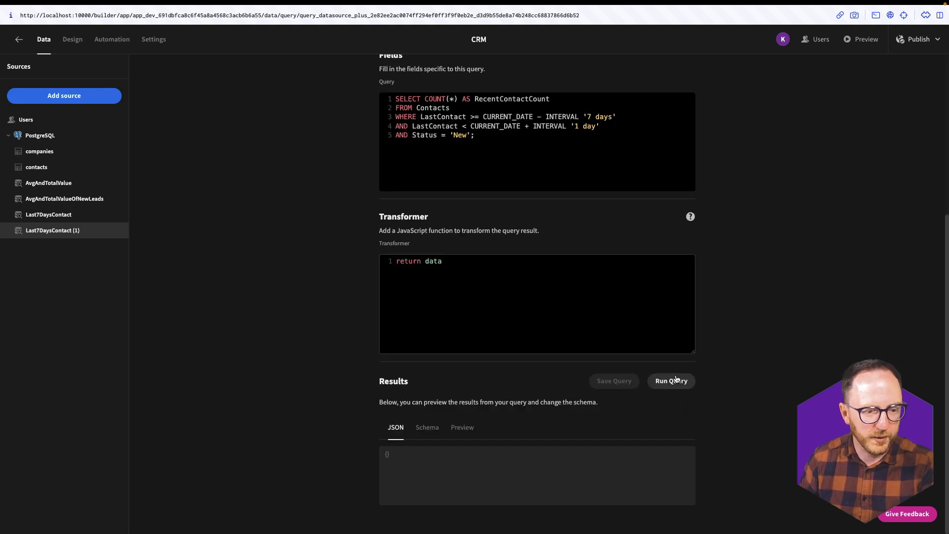
pyautogui.click(676, 379)
pyautogui.click(606, 378)
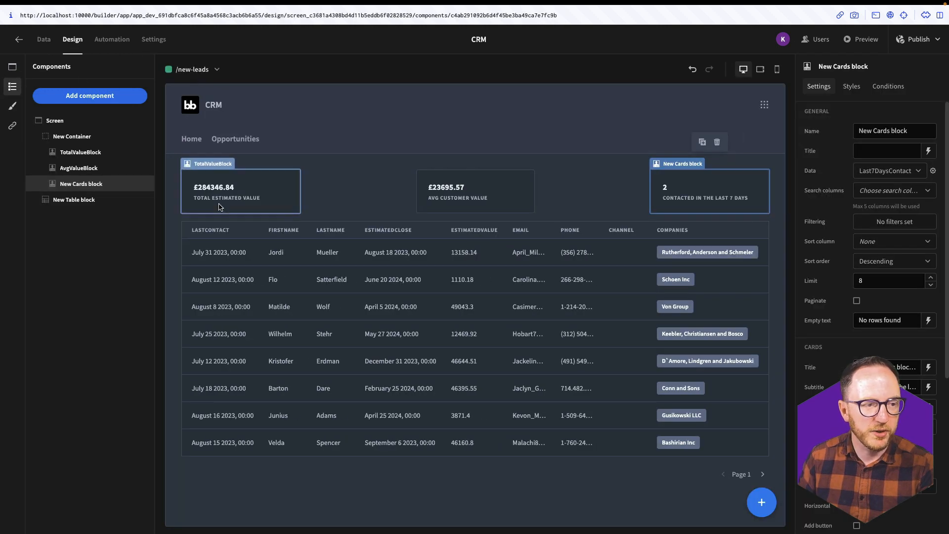
# - Point the total and average cards at AvgAndTotalValueOfNewLeads and the contacted card at Last7DaysContactNewLeads
pyautogui.click(219, 206)
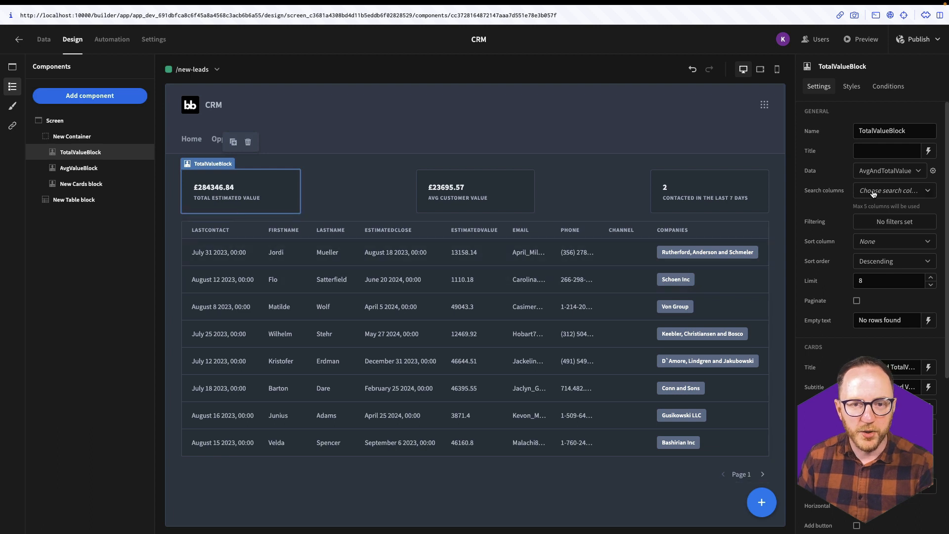
pyautogui.click(895, 170)
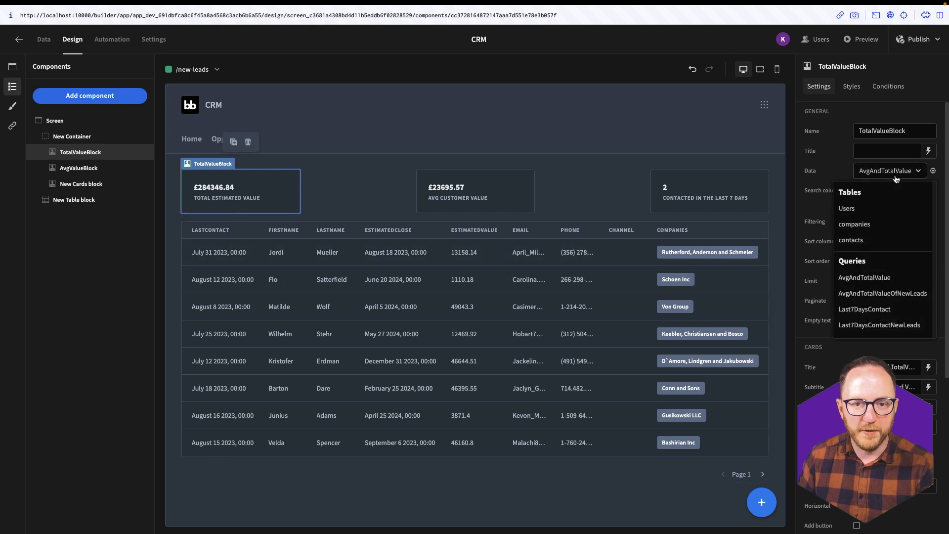
pyautogui.click(894, 296)
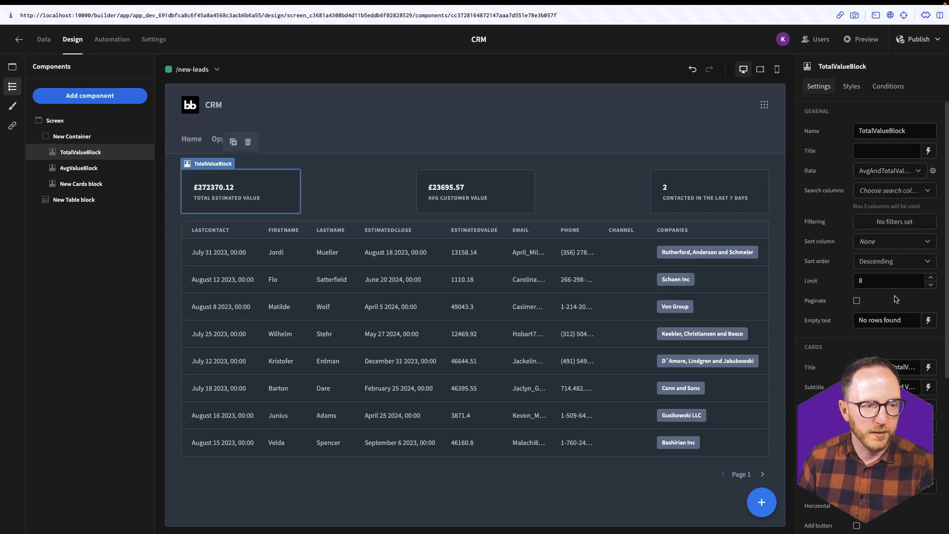
pyautogui.click(454, 187)
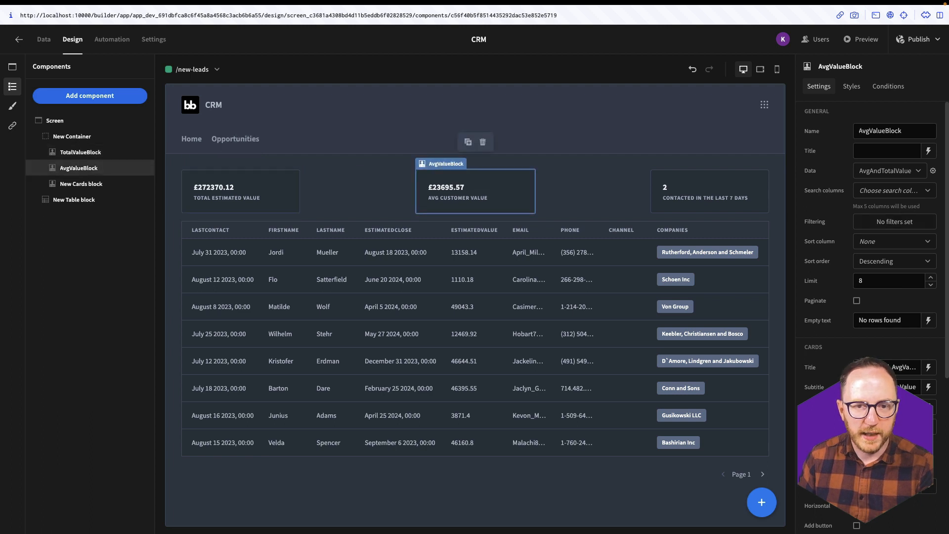
pyautogui.click(890, 171)
pyautogui.click(881, 292)
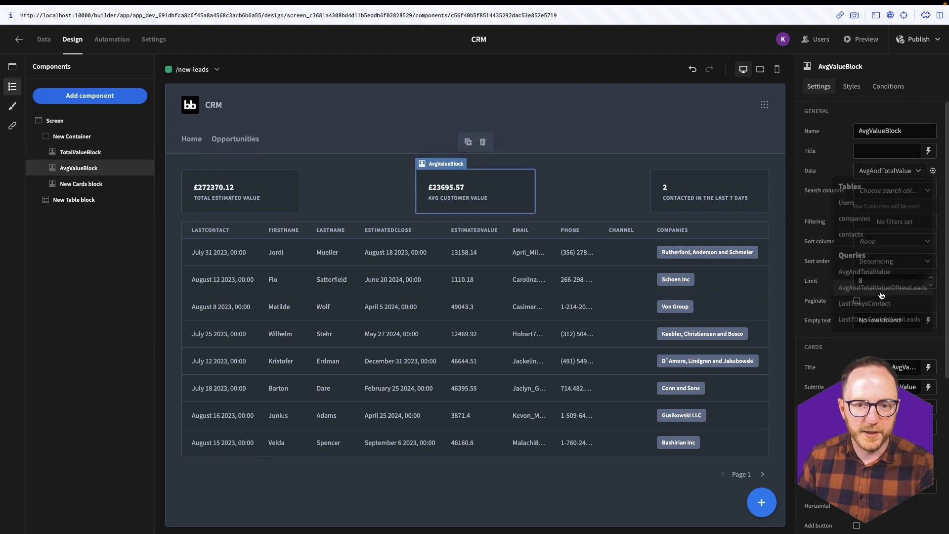
pyautogui.click(686, 193)
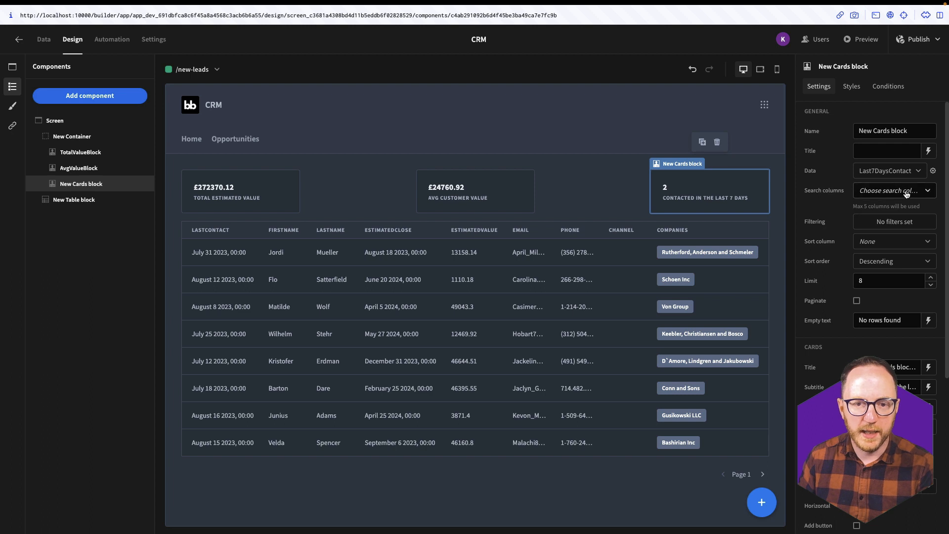
pyautogui.click(903, 171)
pyautogui.click(872, 324)
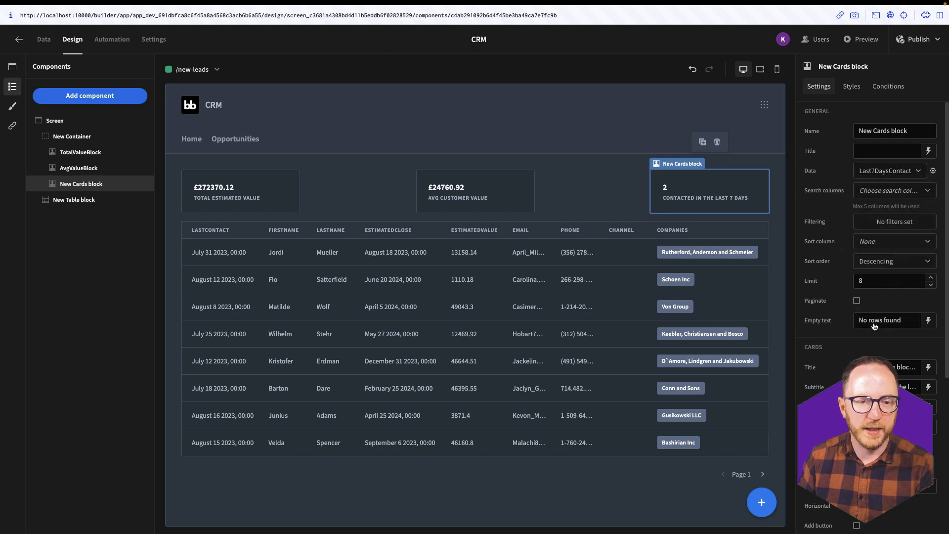
pyautogui.click(250, 167)
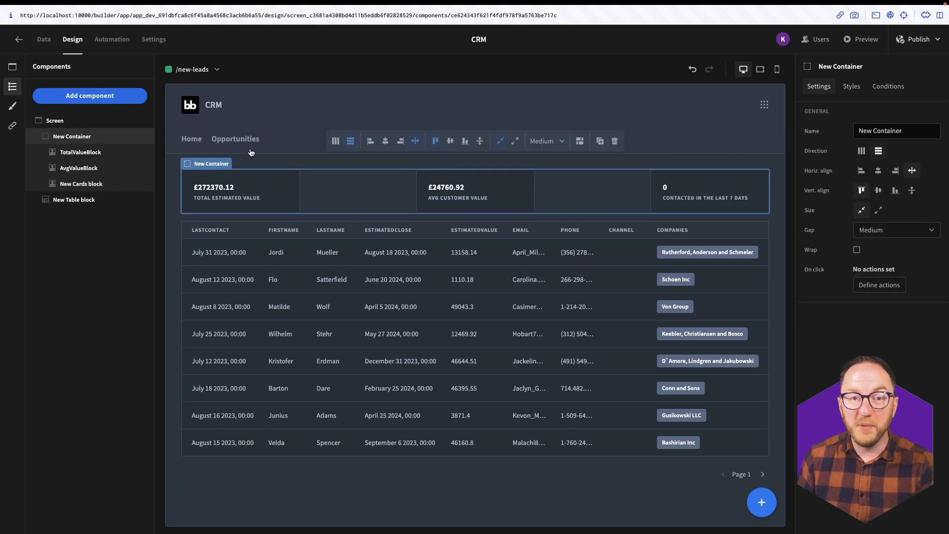
# - Add a navigation link 'New' above Opportunities, pointing at /new-leads, and save the links
pyautogui.click(12, 126)
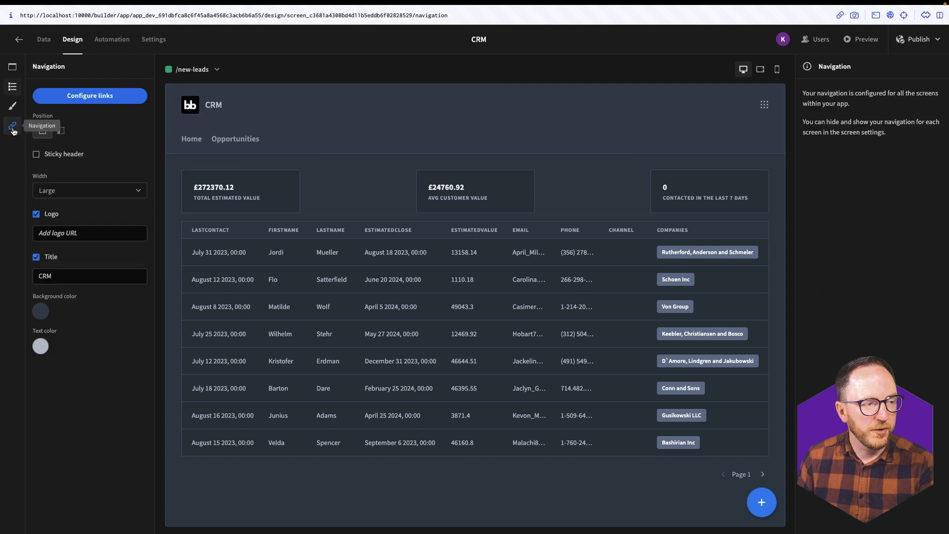
pyautogui.click(62, 102)
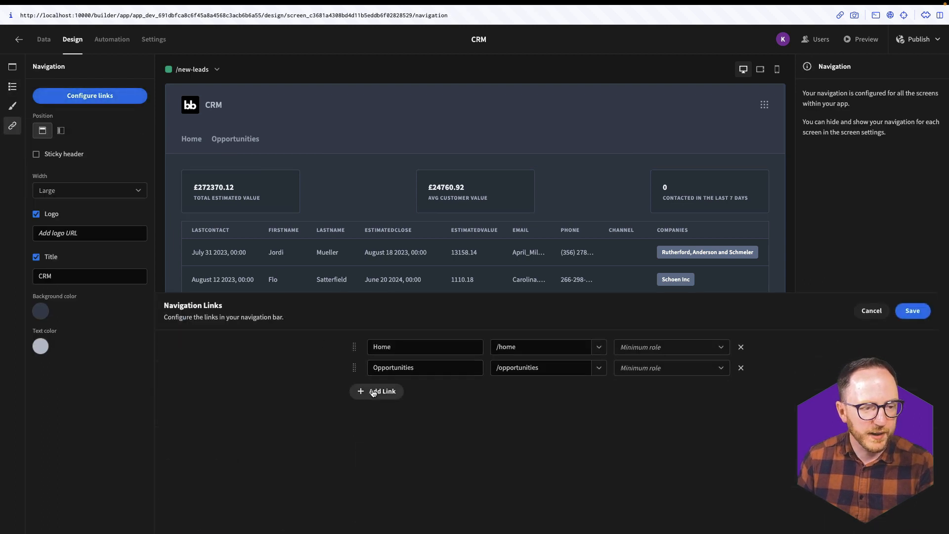
pyautogui.click(374, 391)
pyautogui.write('New')
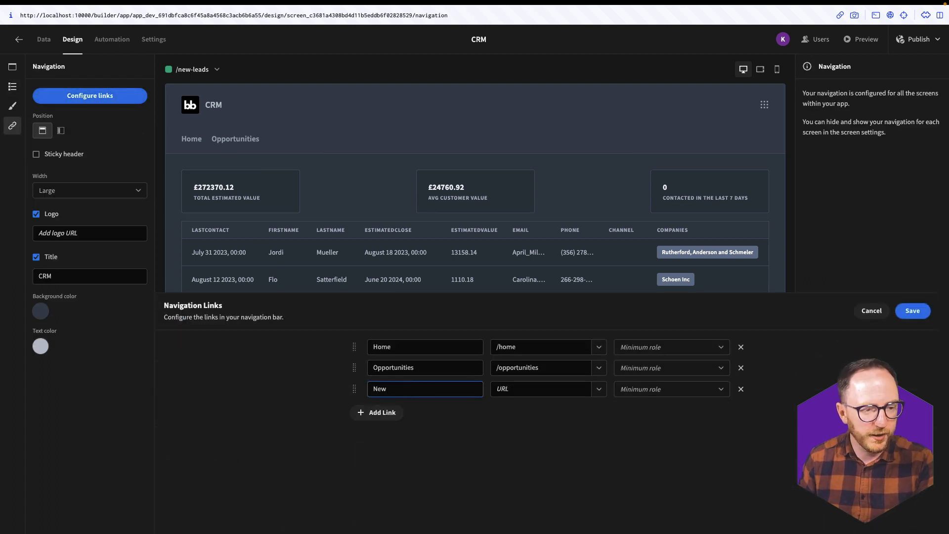
pyautogui.moveTo(353, 390); pyautogui.dragTo(354, 368)
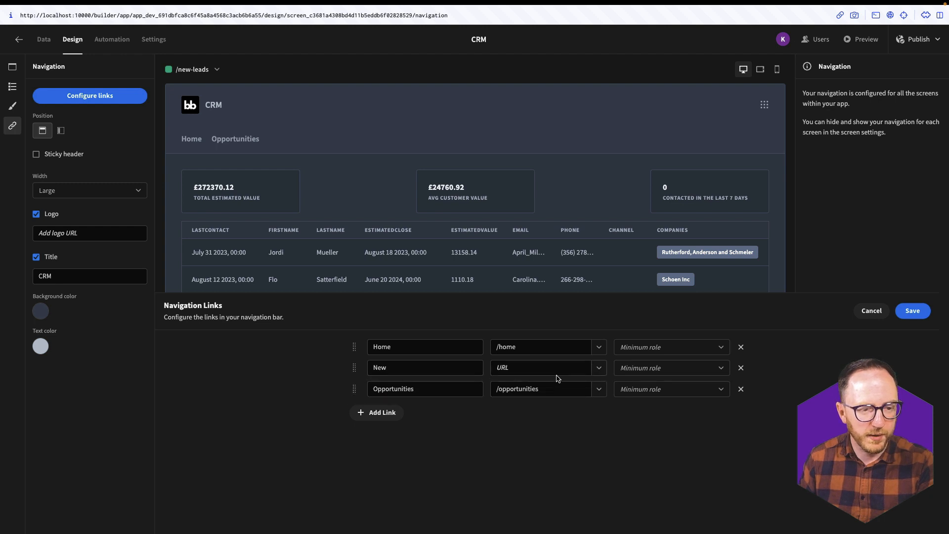
pyautogui.click(600, 368)
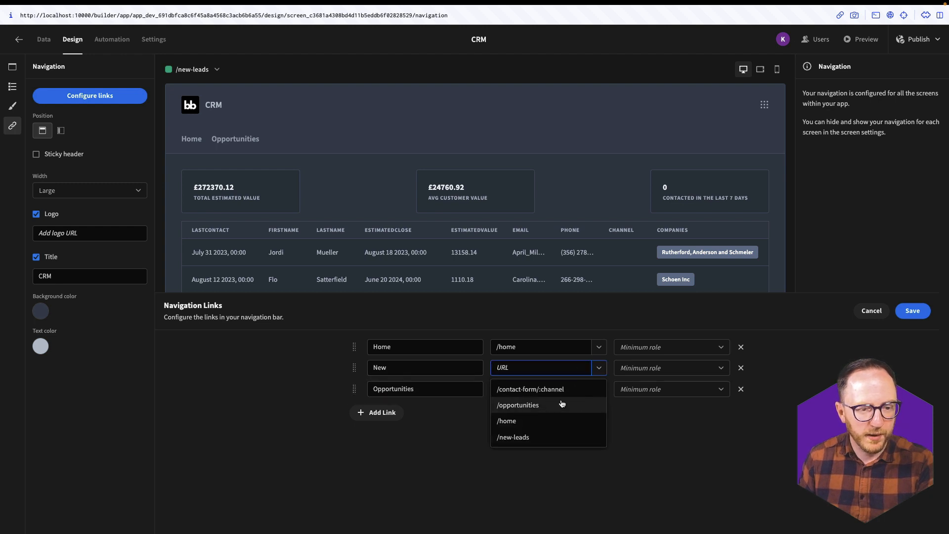
pyautogui.click(512, 438)
pyautogui.click(913, 310)
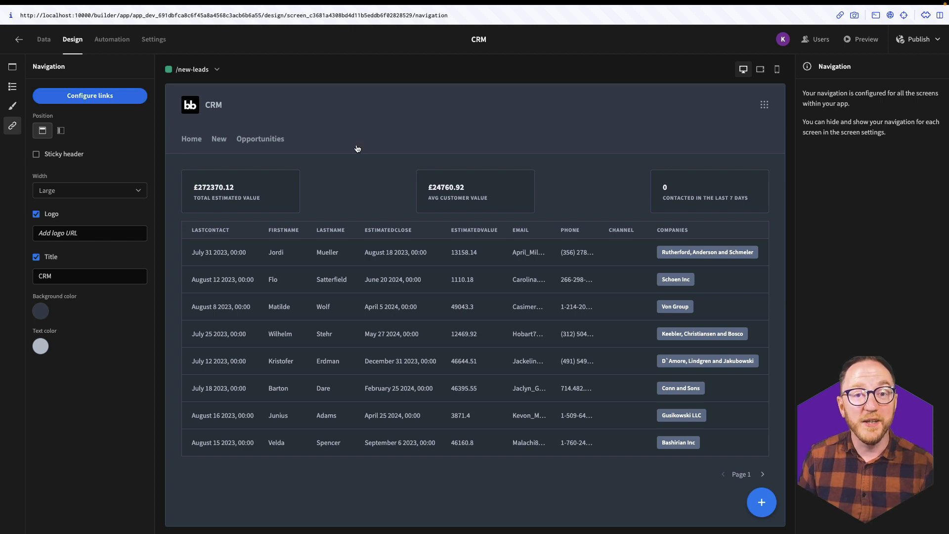
# - Duplicate /new-leads as a /customers screen and update its table filter
pyautogui.click(12, 66)
pyautogui.click(131, 184)
pyautogui.click(162, 213)
pyautogui.moveTo(418, 272); pyautogui.dragTo(381, 271)
pyautogui.write('/customers')
pyautogui.click(550, 325)
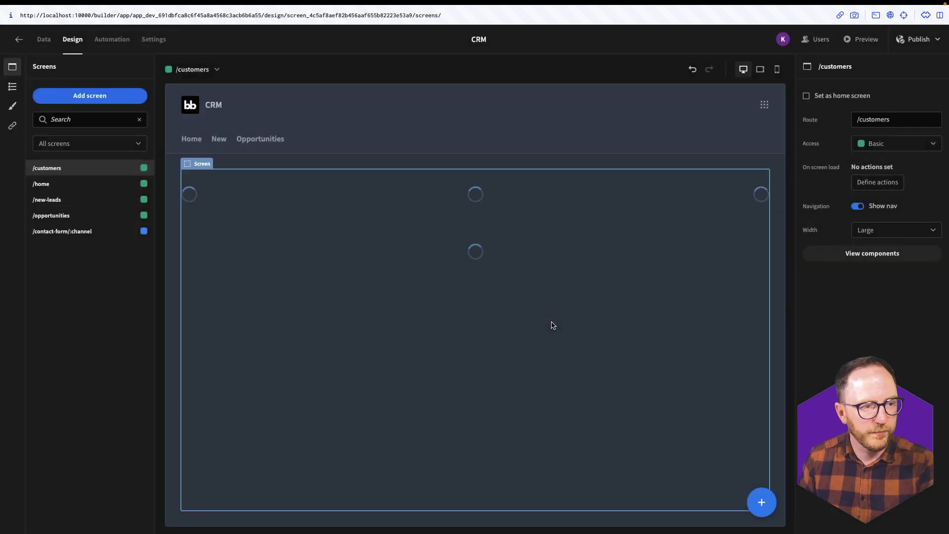
pyautogui.click(550, 325)
pyautogui.click(895, 433)
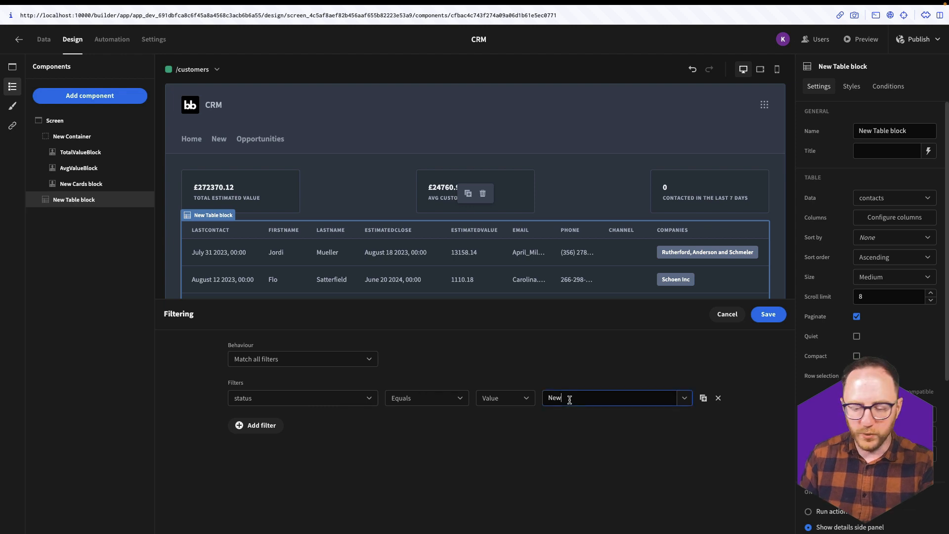
pyautogui.click(766, 316)
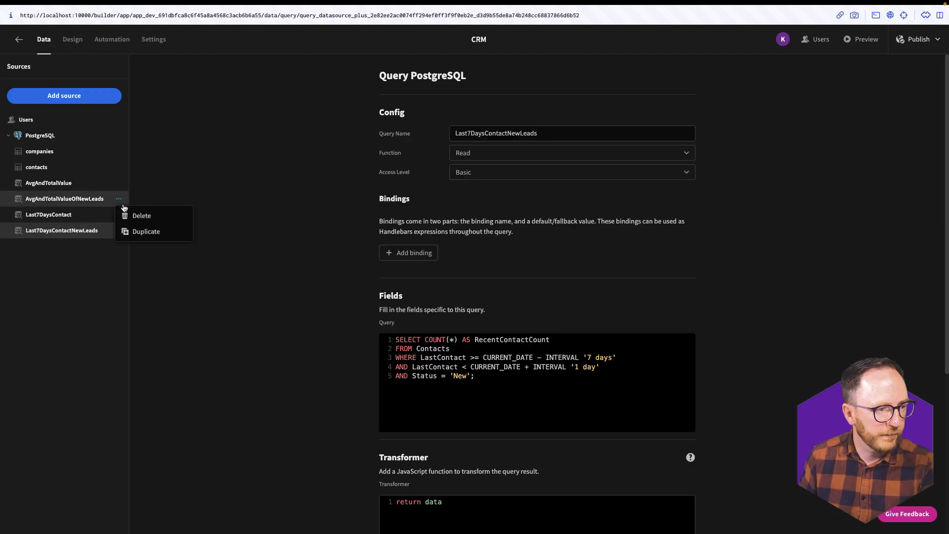
# - Change the copied summary query's status filter to 'Won' and save it
pyautogui.click(144, 231)
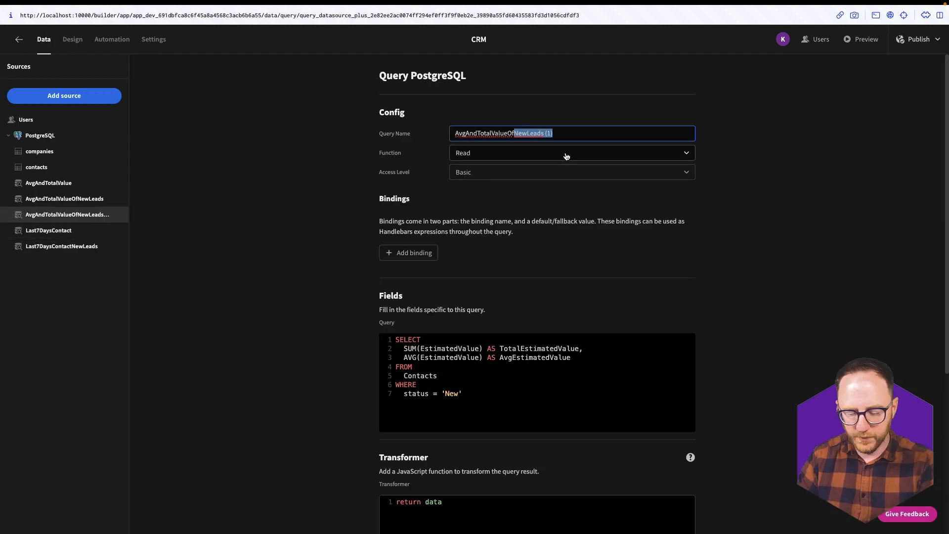
pyautogui.doubleClick(447, 393)
pyautogui.write('Won')
pyautogui.scroll(-5, 536, 296)
pyautogui.click(612, 381)
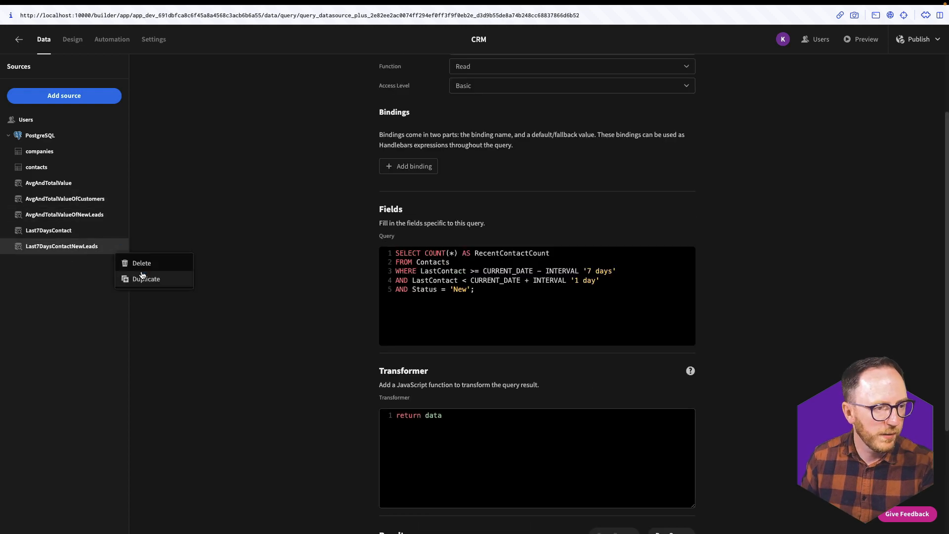
# - Duplicate Last7DaysContactNewLeads and save the copy as Last7DaysContactCustomers
pyautogui.click(137, 276)
pyautogui.moveTo(509, 133); pyautogui.dragTo(548, 134)
pyautogui.write('Customers')
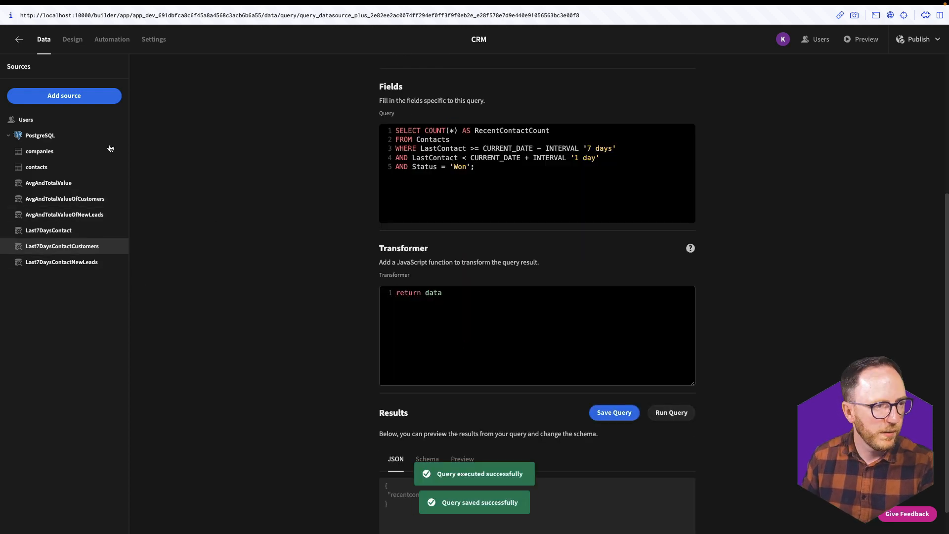
pyautogui.click(899, 170)
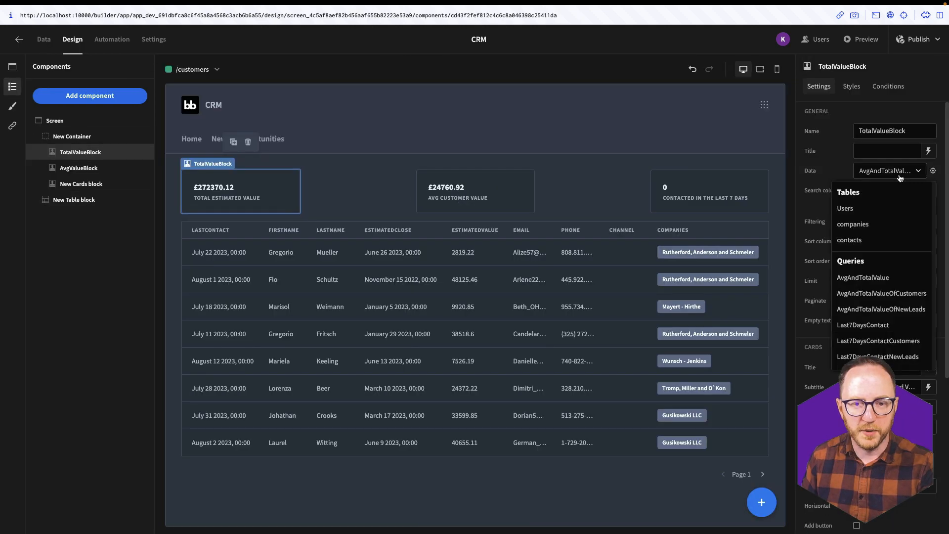
# - Feed the total and average value blocks from the customers query
pyautogui.click(895, 293)
pyautogui.click(474, 193)
pyautogui.click(899, 171)
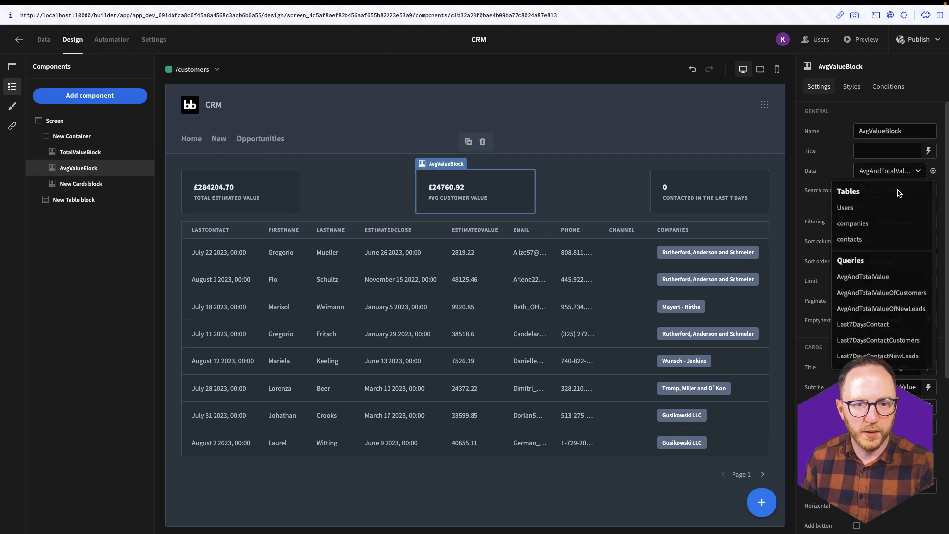
pyautogui.click(881, 293)
pyautogui.click(707, 192)
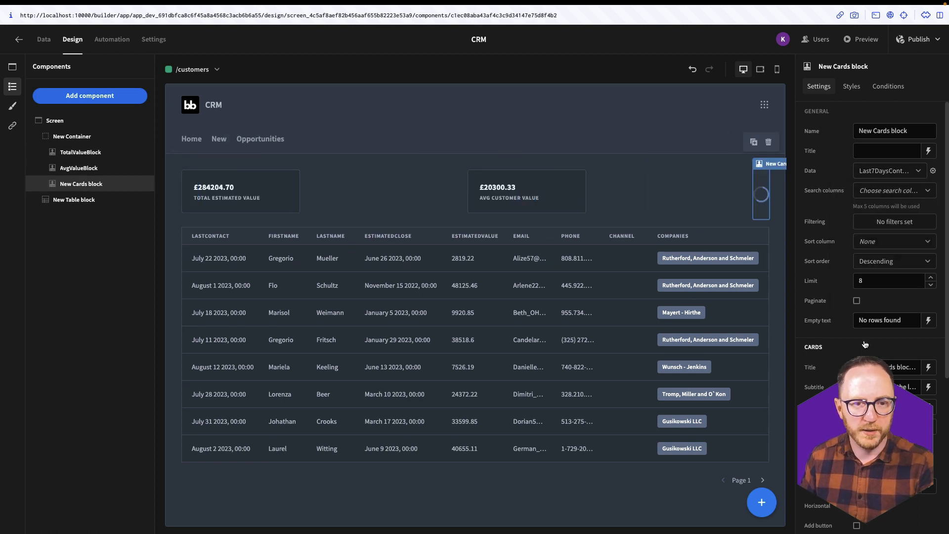
pyautogui.click(578, 147)
# - Add a fourth navigation link named Customers pointing to /customers and save the links
pyautogui.click(90, 95)
pyautogui.click(371, 433)
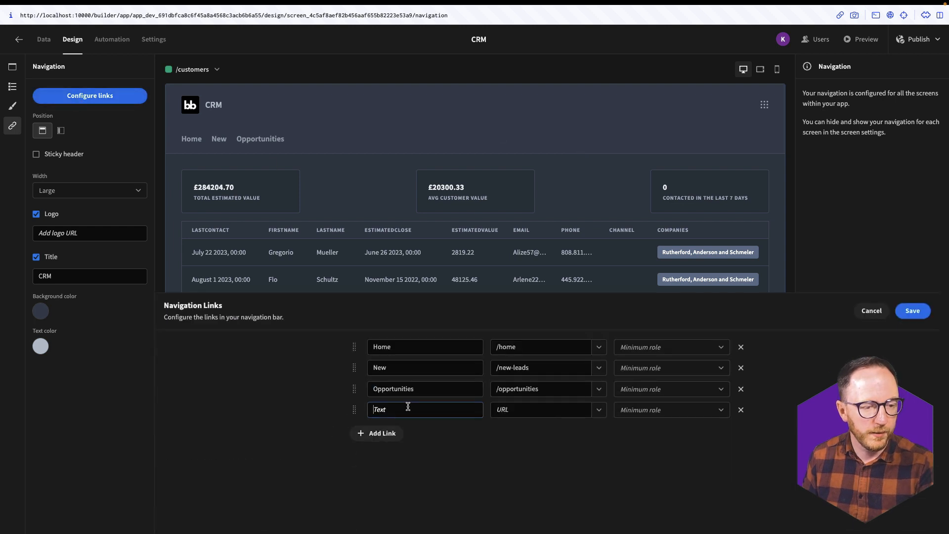
pyautogui.write('Customers')
pyautogui.click(598, 410)
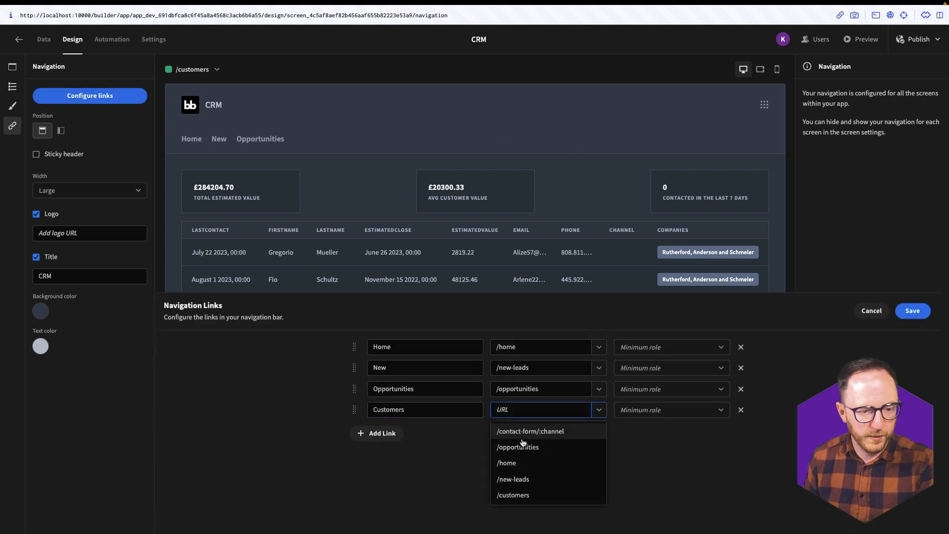
pyautogui.click(514, 494)
pyautogui.click(911, 311)
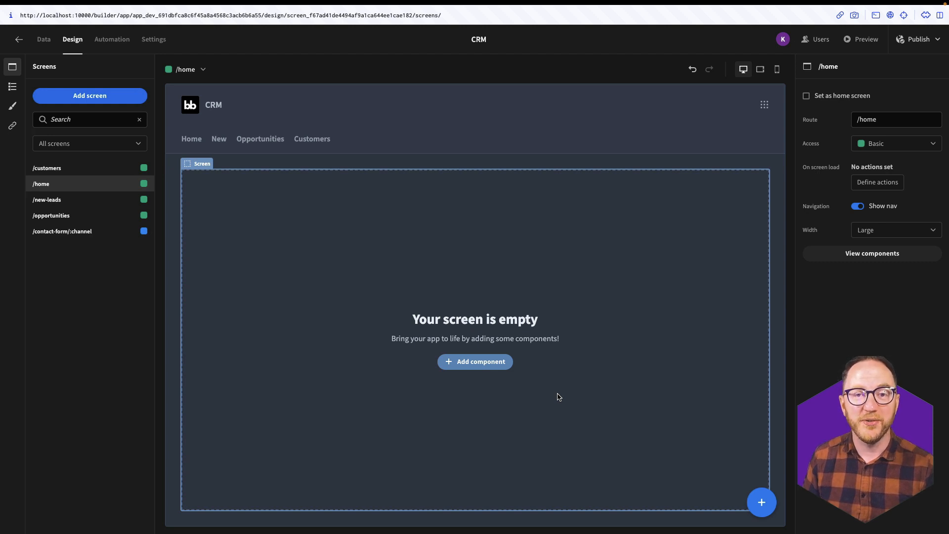
# - Create a new PostgreSQL query named ChannelsForLeads
pyautogui.click(44, 39)
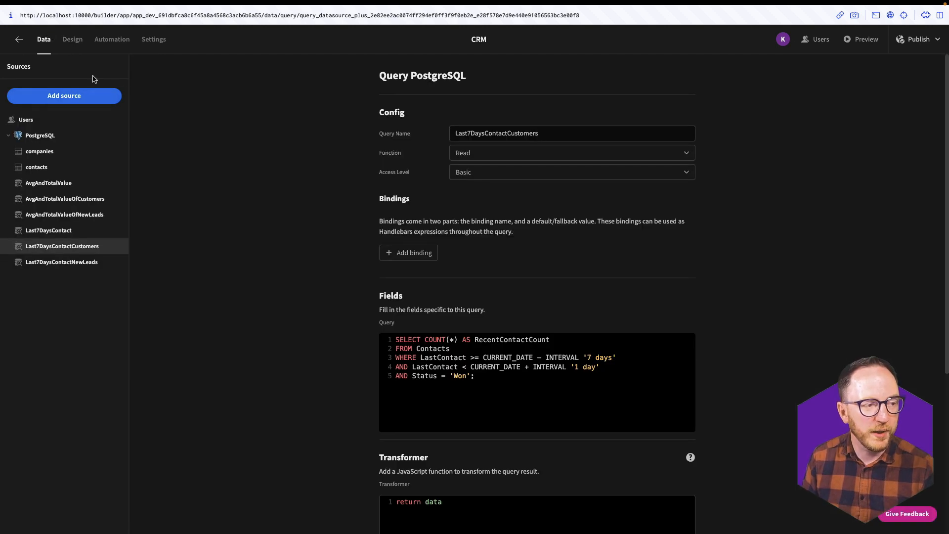
pyautogui.click(28, 137)
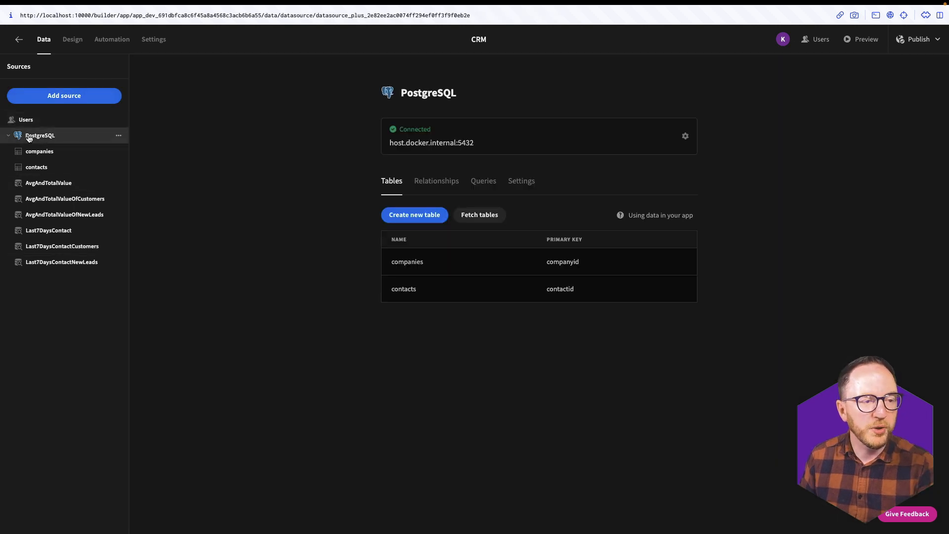
pyautogui.click(483, 181)
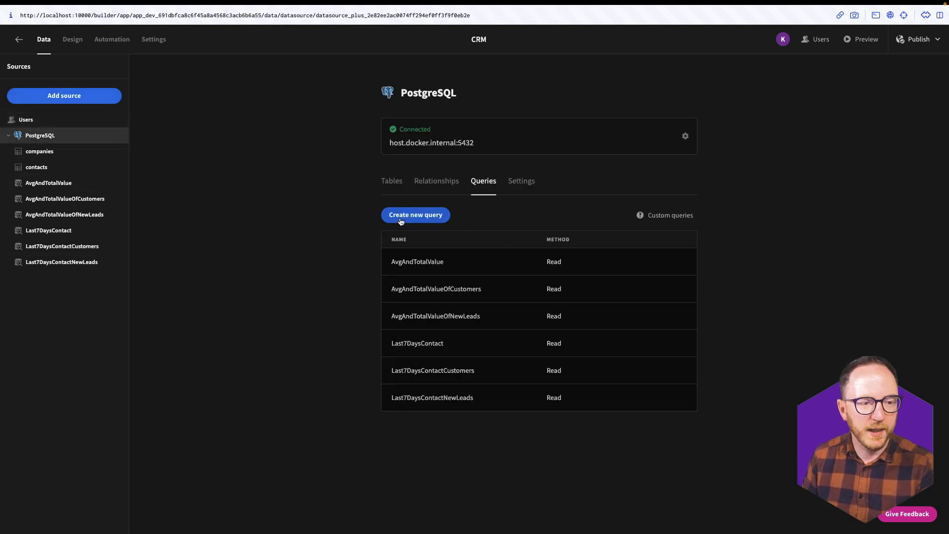
pyautogui.click(400, 221)
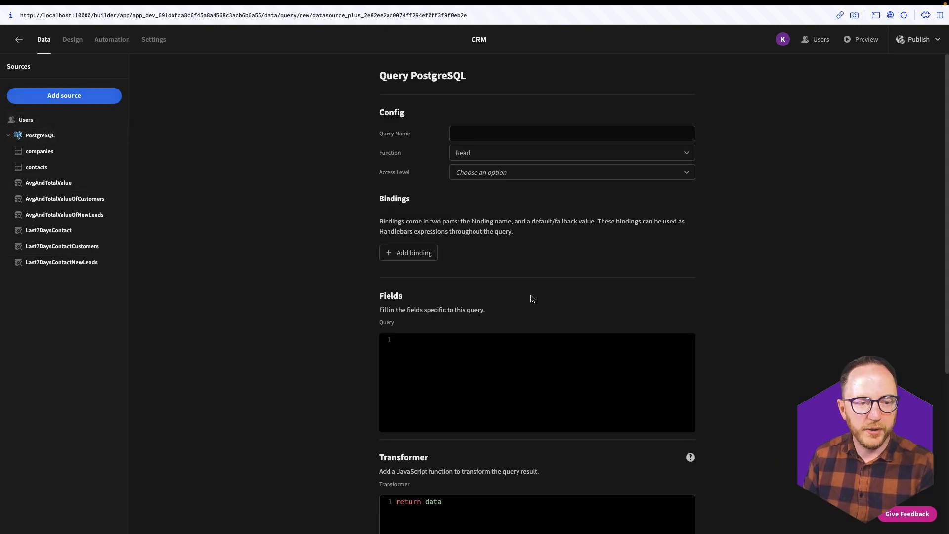
pyautogui.click(485, 135)
pyautogui.write('Channels')
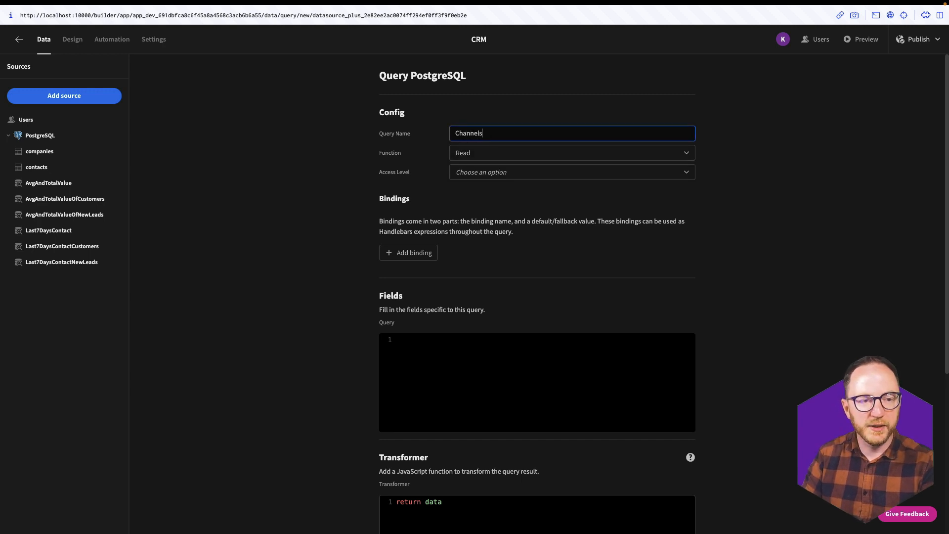
pyautogui.write('ForLeads')
# - Write SQL counting non-null contact channels as ChannelCount, grouped by channel, ordered by ChannelCount DESC
pyautogui.click(686, 361)
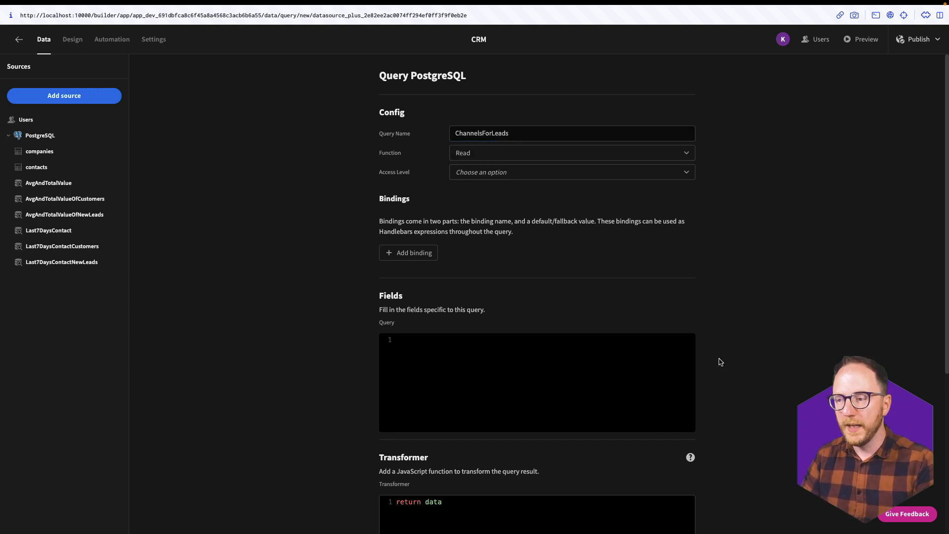
pyautogui.write('SELECT ')
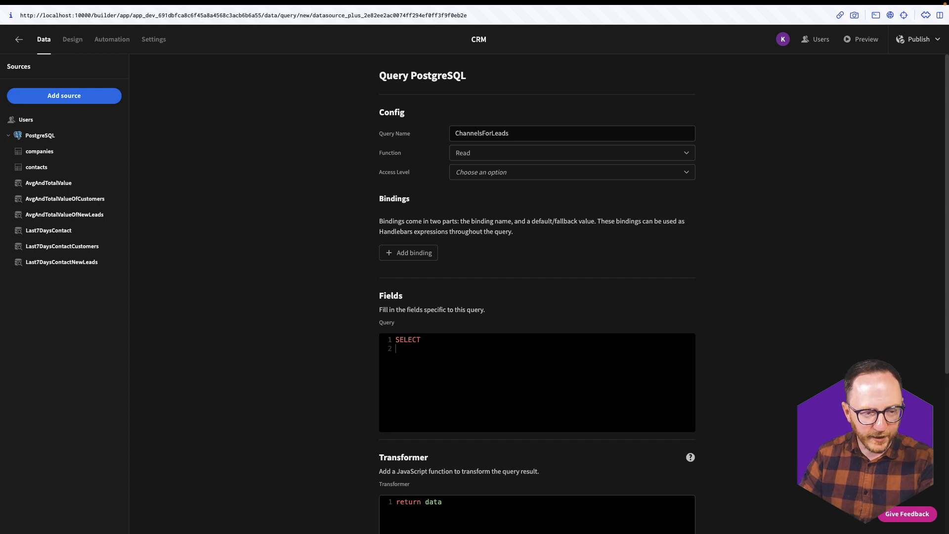
pyautogui.write('  channel,   ')
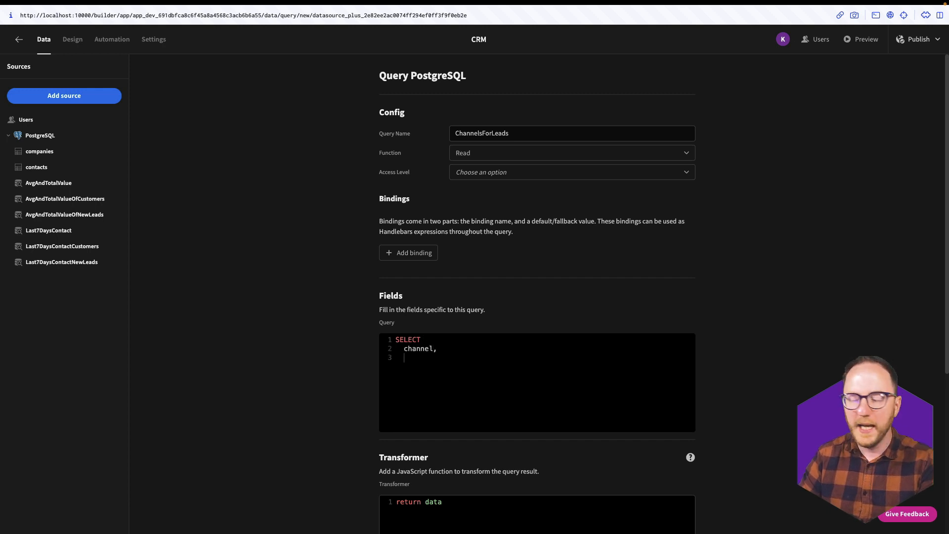
pyautogui.write('COUNT(')
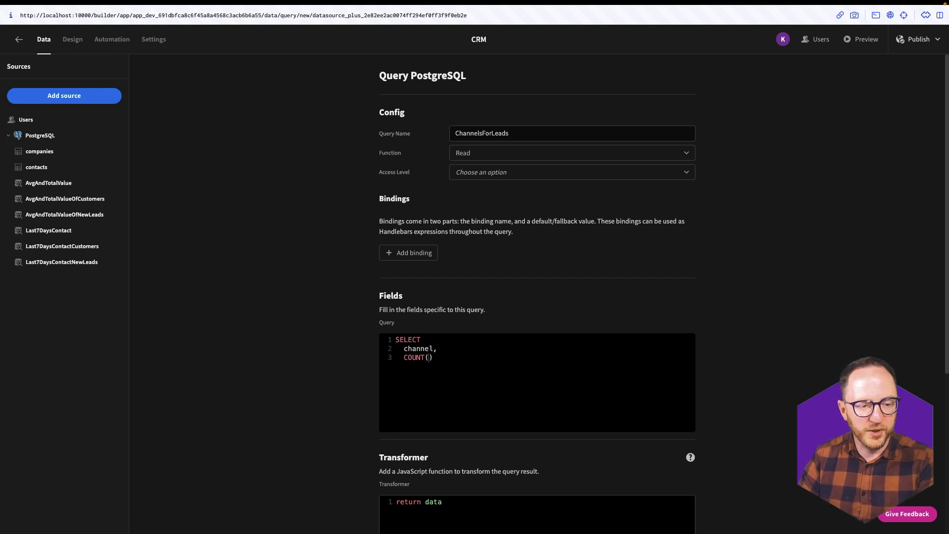
pyautogui.write('*) AS ChannelCount')
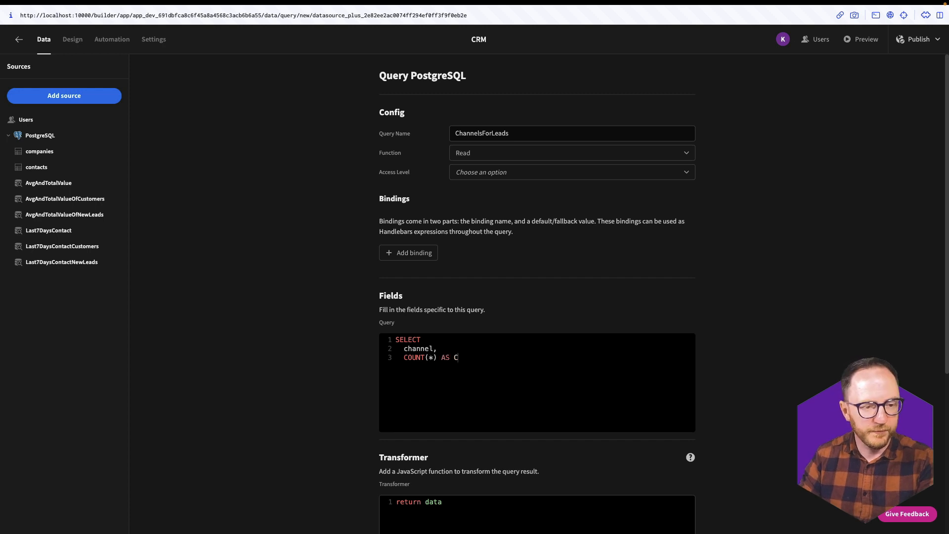
pyautogui.press('Return')
pyautogui.write('FROM   ')
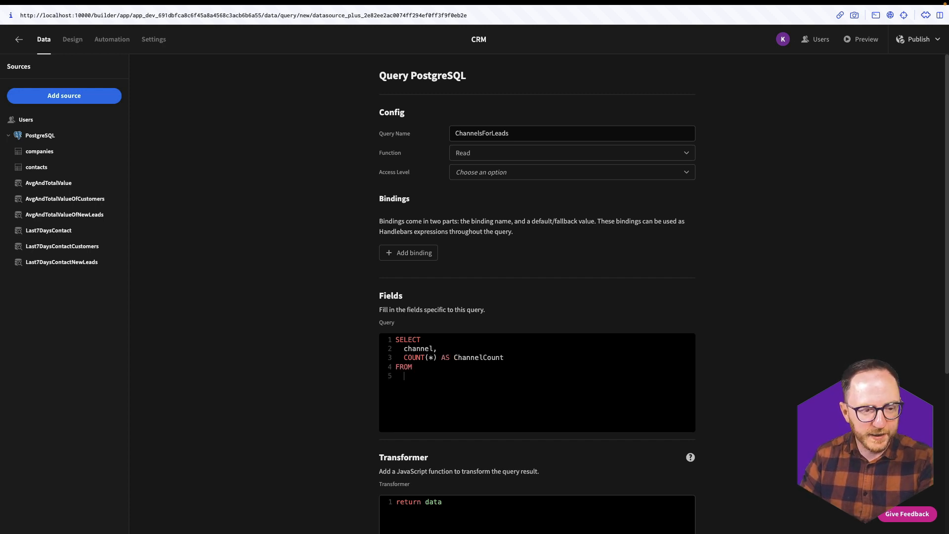
pyautogui.write('contacts')
pyautogui.press('Return')
pyautogui.write('WHERE')
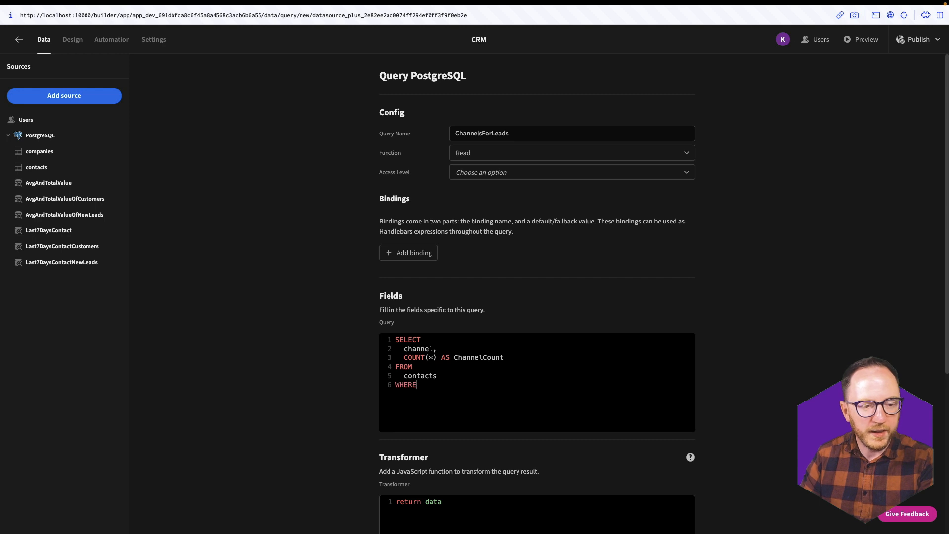
pyautogui.write('channe')
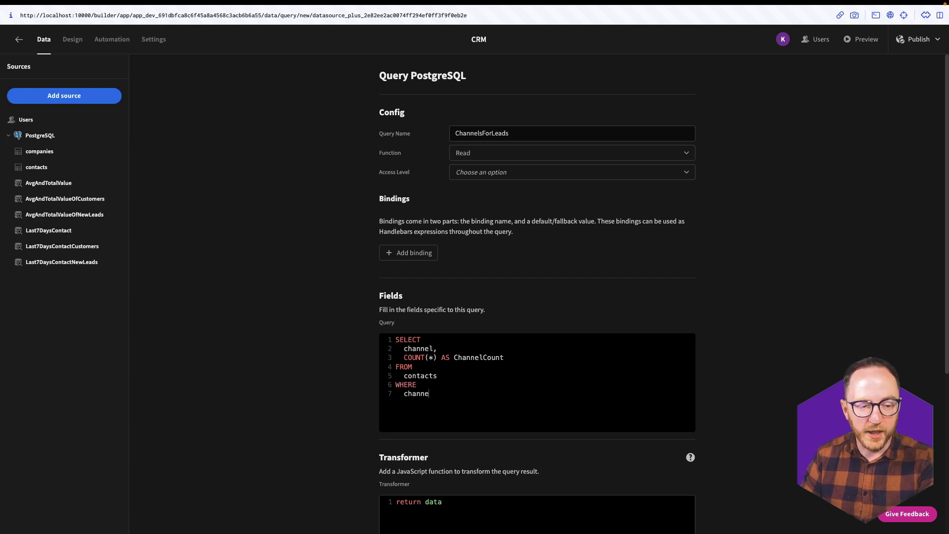
pyautogui.write('l is not null GROUP BY')
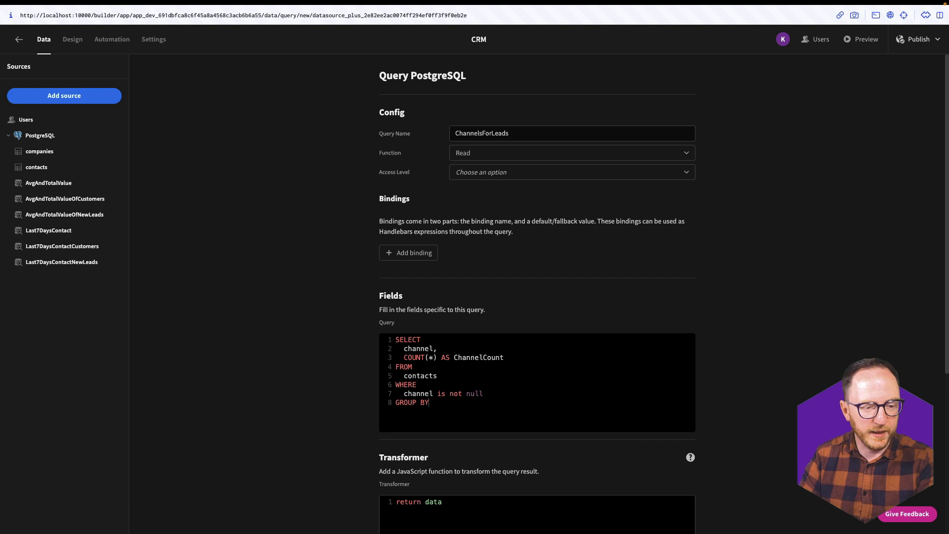
pyautogui.press('Return')
pyautogui.write('channel ')
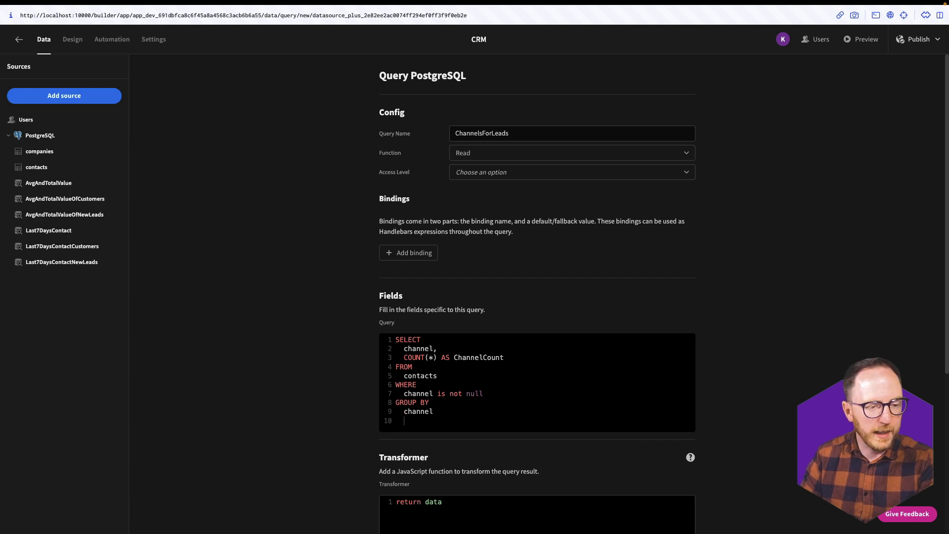
pyautogui.write('ORDER BY')
pyautogui.press('Return')
pyautogui.write('c')
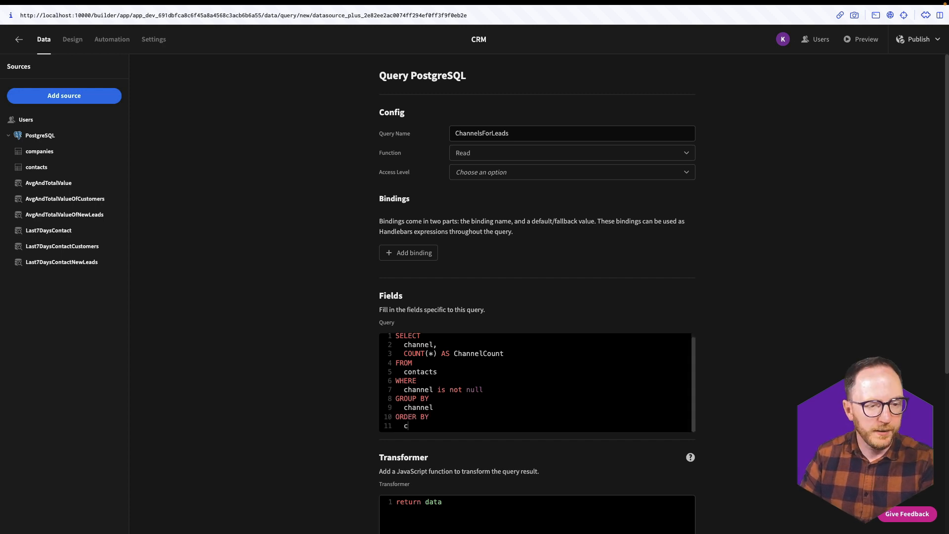
pyautogui.write('hannelCount ')
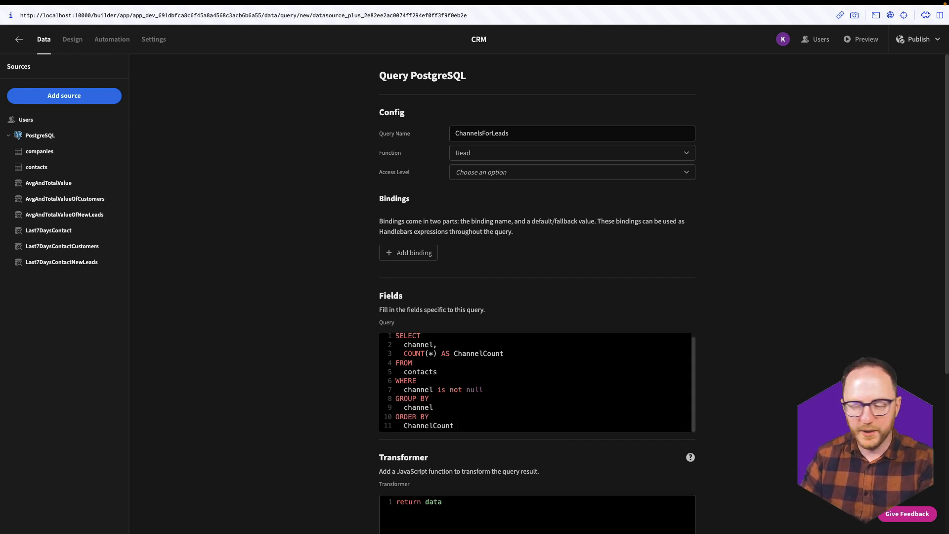
pyautogui.write('DESC;')
# - Run the ChannelsForLeads query, check its table preview, and save it
pyautogui.scroll(-5, 697, 359)
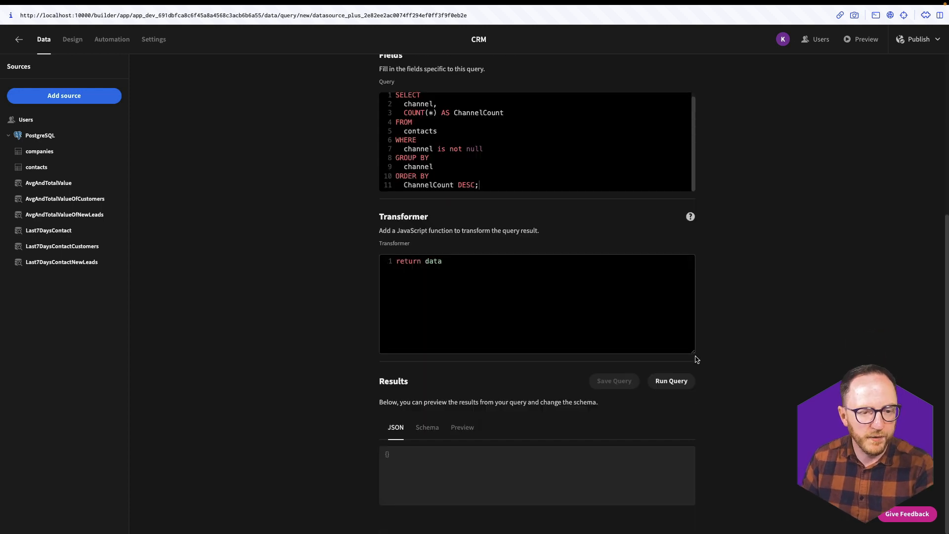
pyautogui.click(672, 381)
pyautogui.click(459, 427)
pyautogui.scroll(-1, 490, 423)
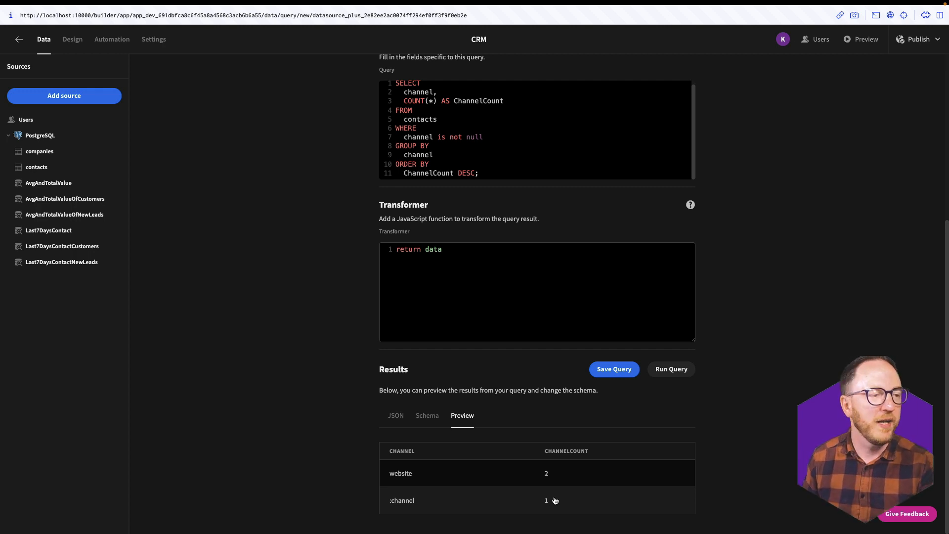
pyautogui.click(614, 370)
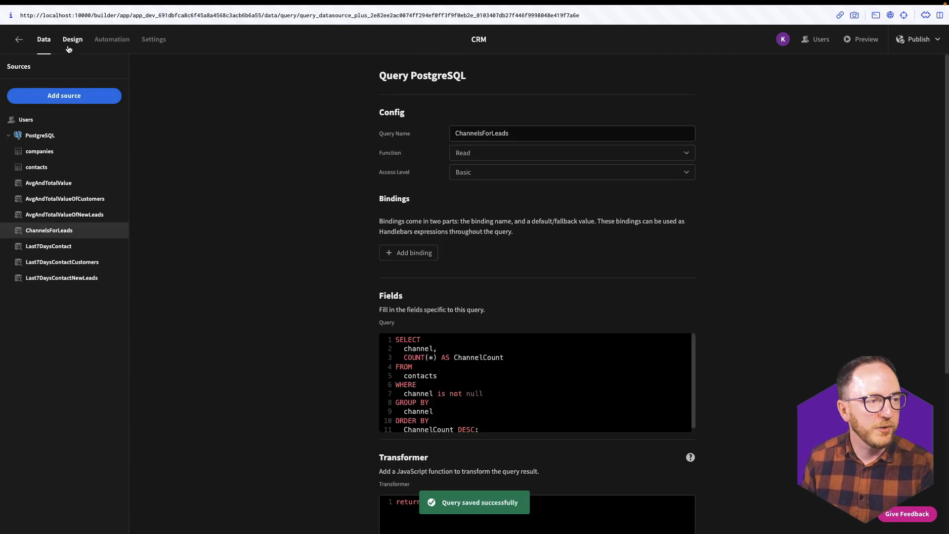
pyautogui.click(70, 47)
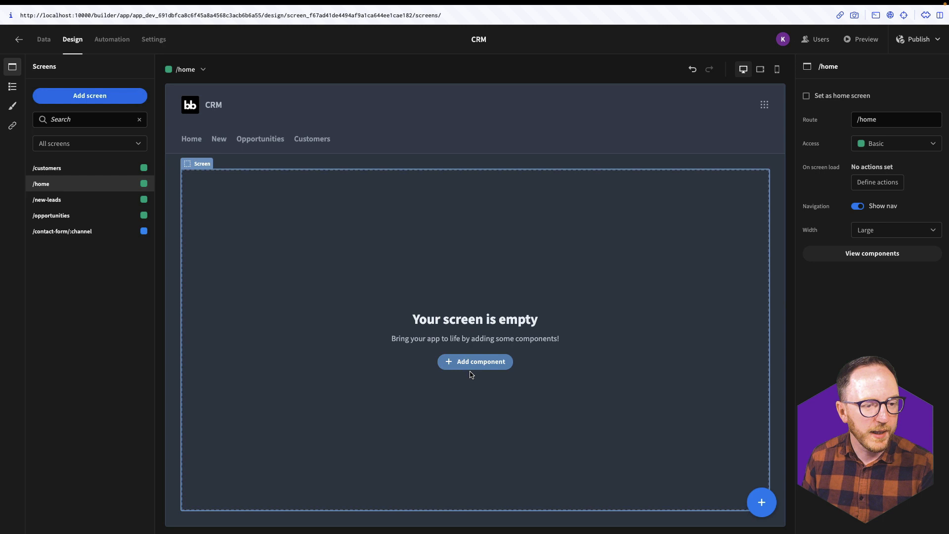
# - Add a chart block named ChannelAcquistionChart to the home screen as a bar chart
pyautogui.click(487, 365)
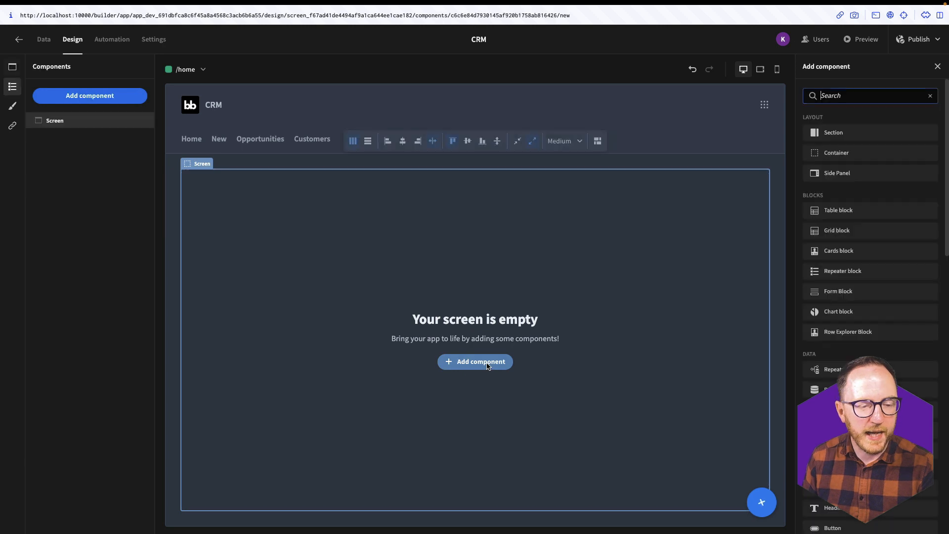
pyautogui.click(839, 312)
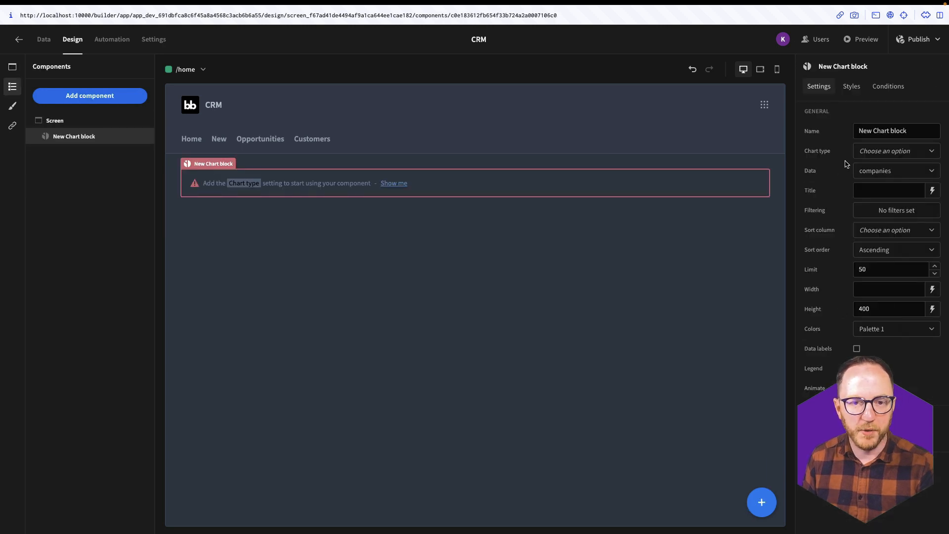
pyautogui.moveTo(908, 130); pyautogui.dragTo(839, 129)
pyautogui.write('ChannelAcqu')
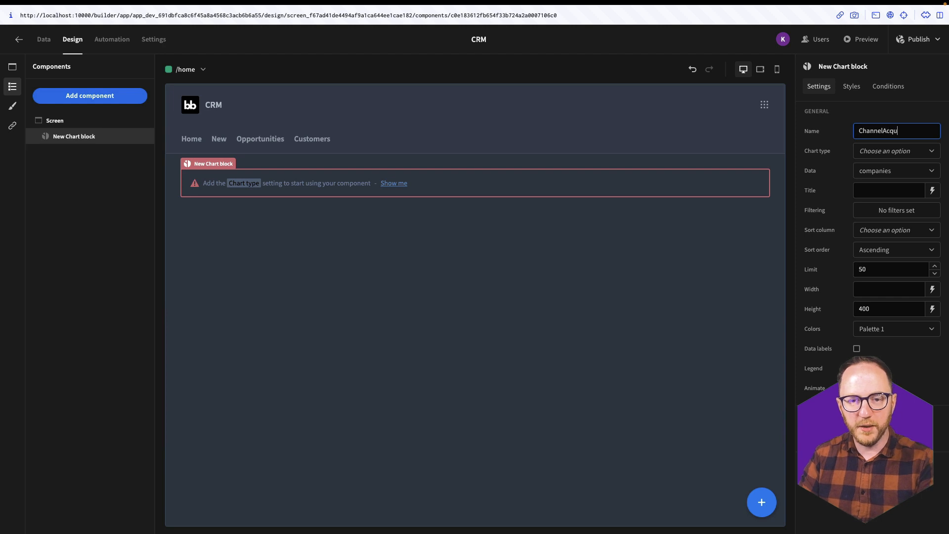
pyautogui.write('istionChart')
pyautogui.click(890, 151)
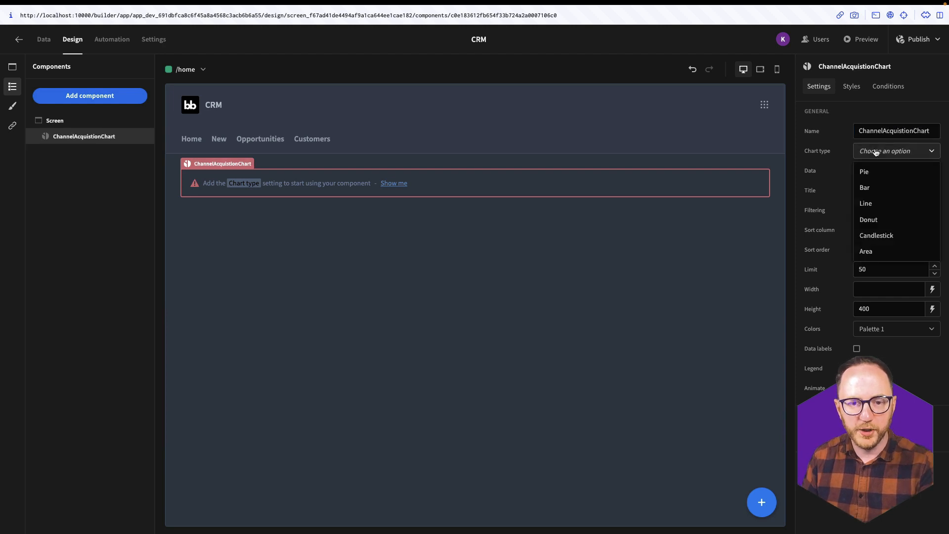
pyautogui.click(873, 184)
# - Feed the chart from ChannelsForLeads, plotting channelcount with bars labelled by channel
pyautogui.click(876, 170)
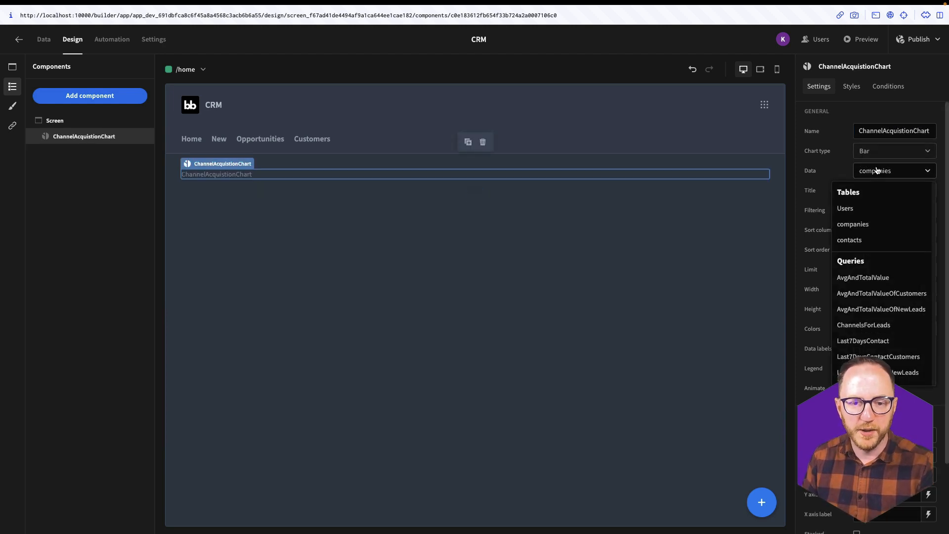
pyautogui.click(853, 325)
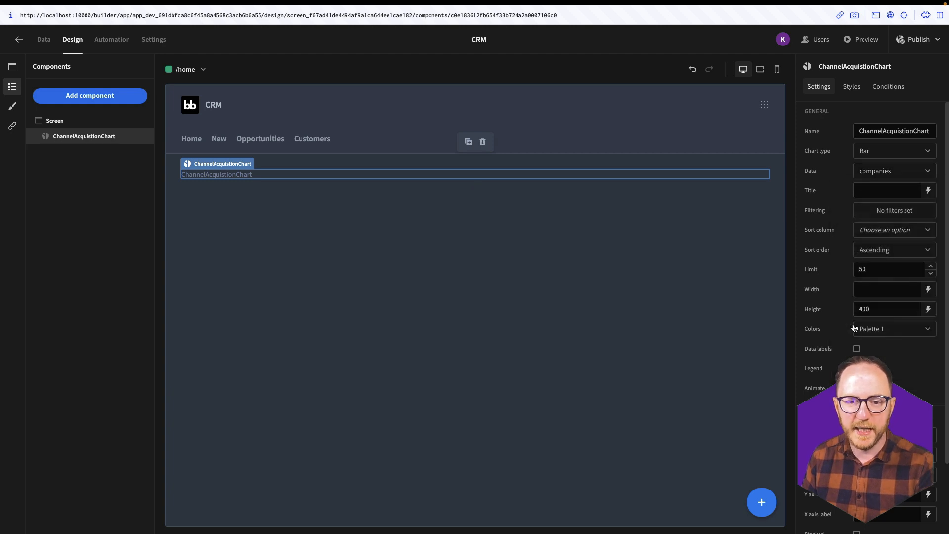
pyautogui.scroll(-3, 853, 324)
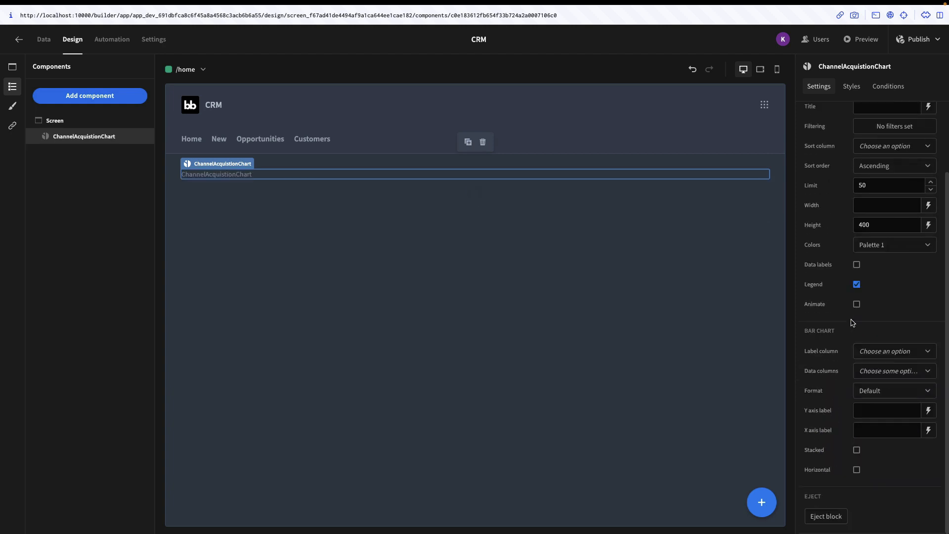
pyautogui.click(877, 371)
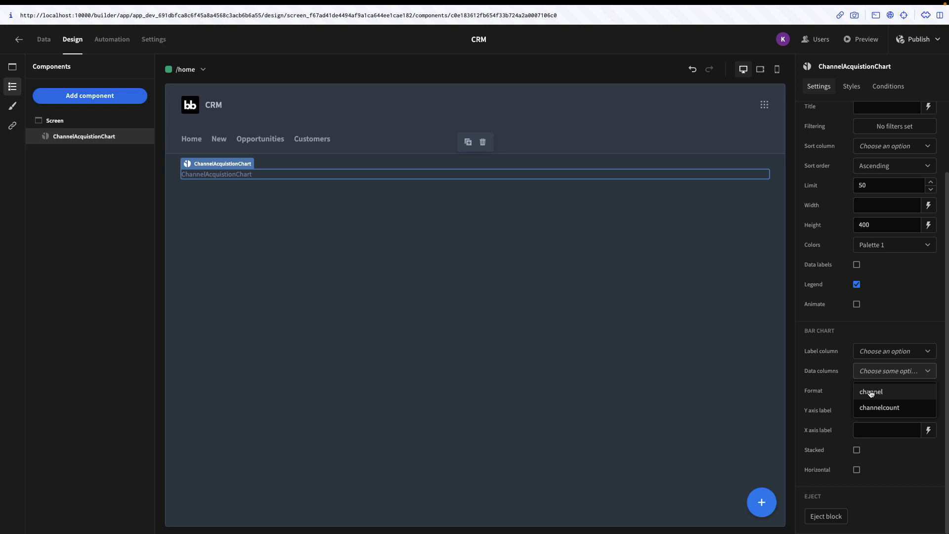
pyautogui.click(884, 351)
pyautogui.click(885, 351)
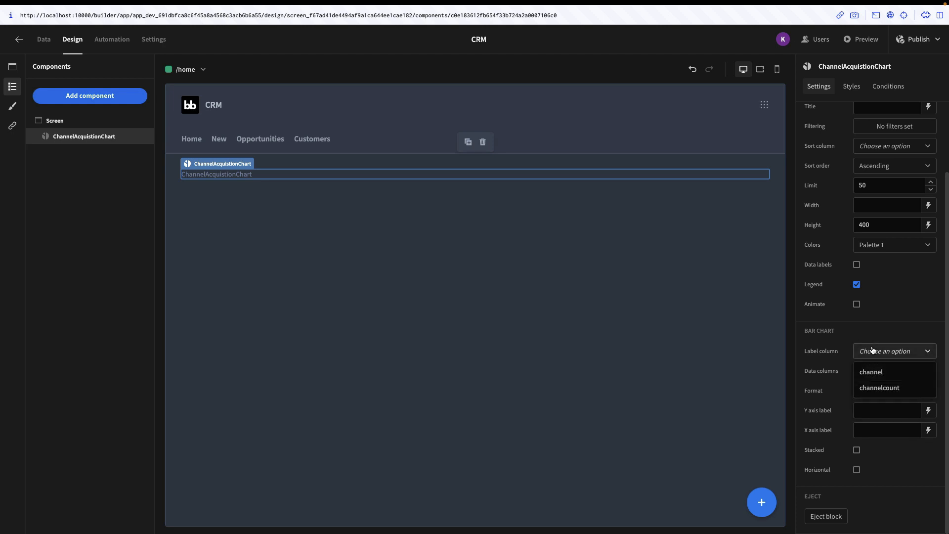
pyautogui.click(872, 370)
pyautogui.click(511, 402)
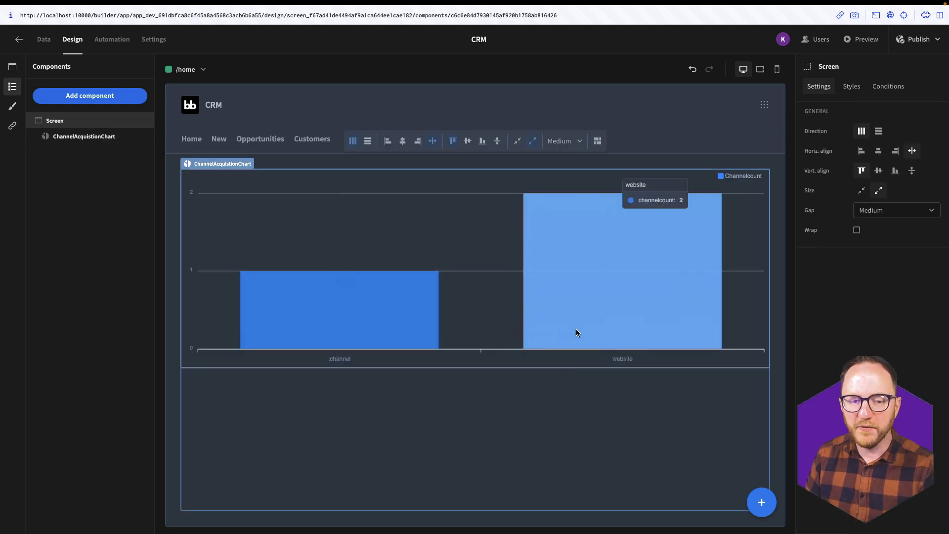
# - Try Palette 5 for the chart colours, then switch it to Custom colours
pyautogui.click(642, 222)
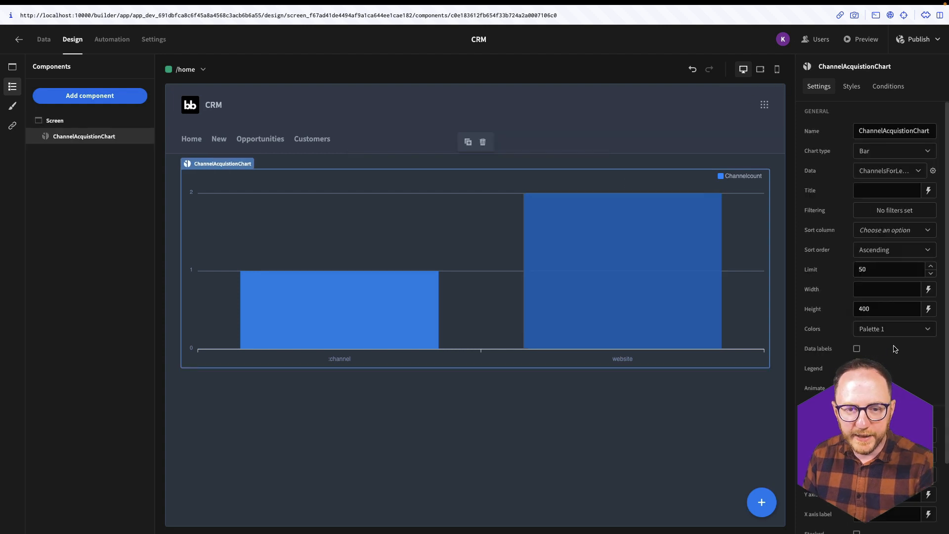
pyautogui.scroll(-3, 894, 348)
pyautogui.click(888, 245)
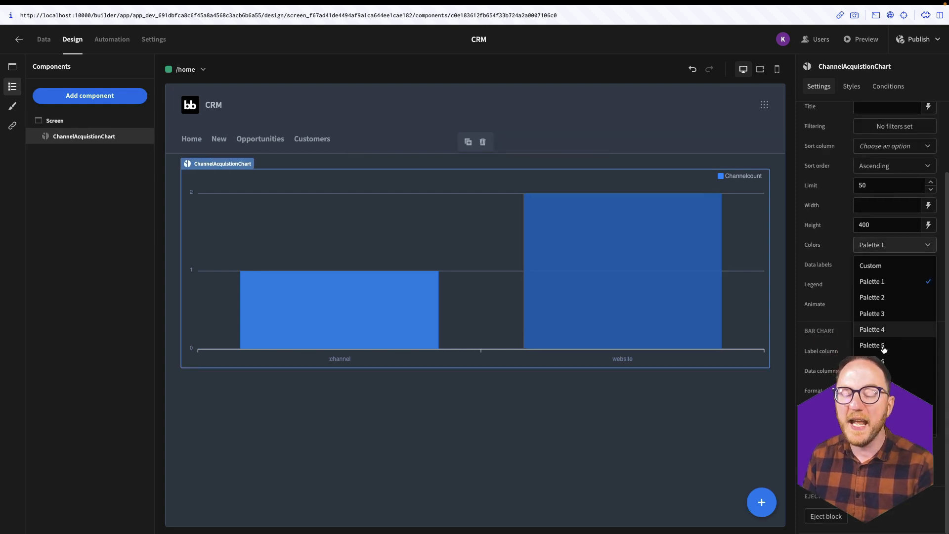
pyautogui.click(883, 346)
pyautogui.click(895, 245)
pyautogui.click(883, 347)
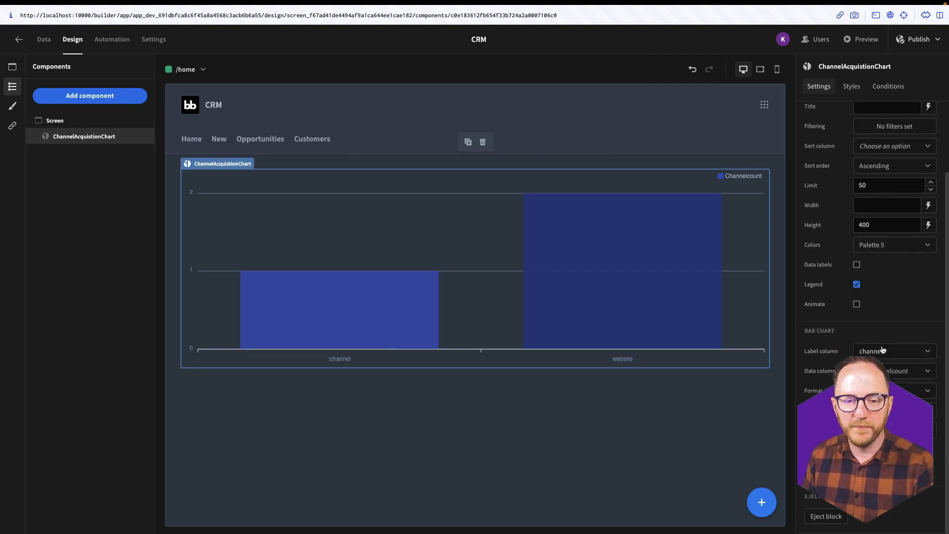
pyautogui.click(884, 246)
pyautogui.click(869, 264)
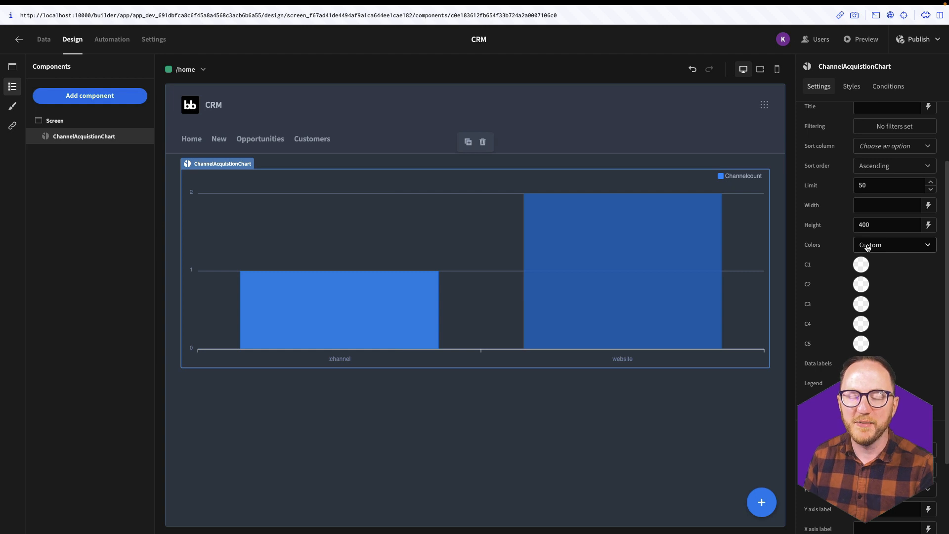
pyautogui.press('Escape')
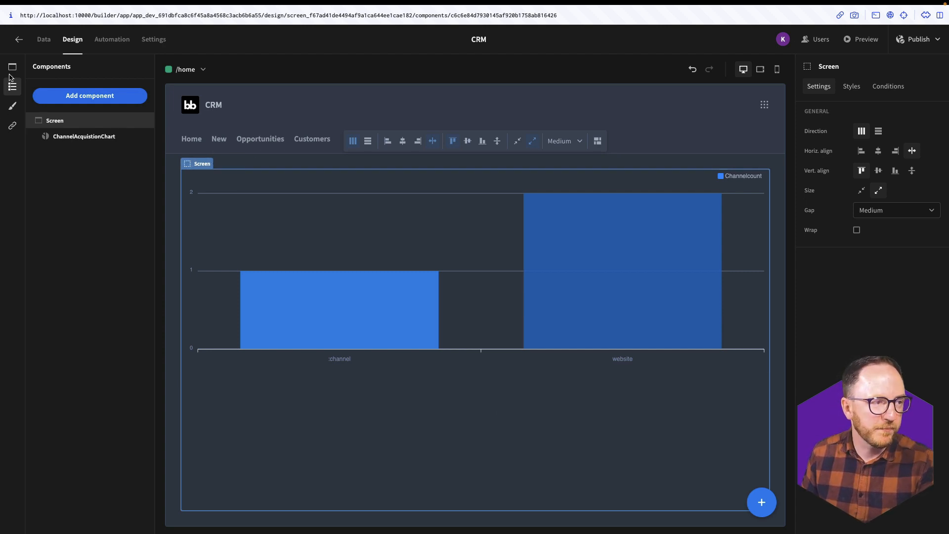
# - Create a new PostgreSQL query named StatusOfAll
pyautogui.click(45, 39)
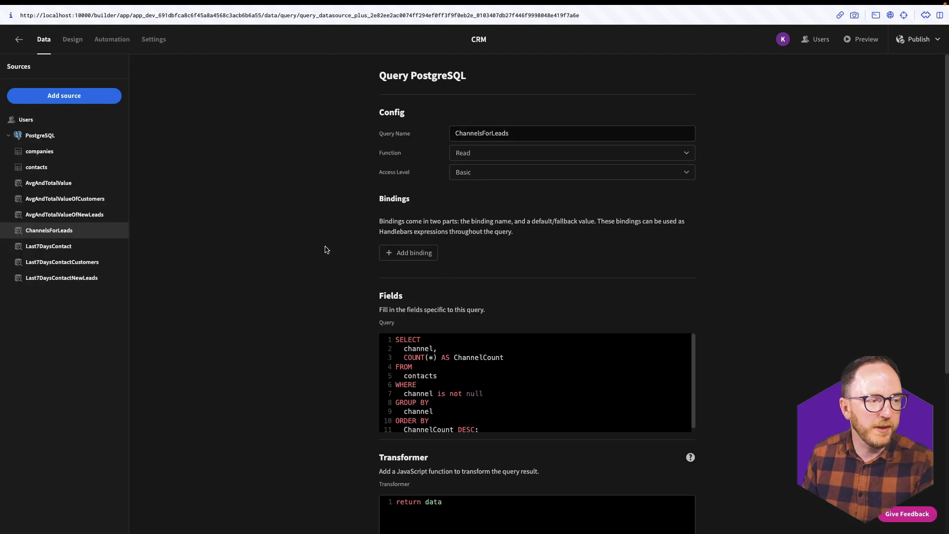
pyautogui.click(43, 136)
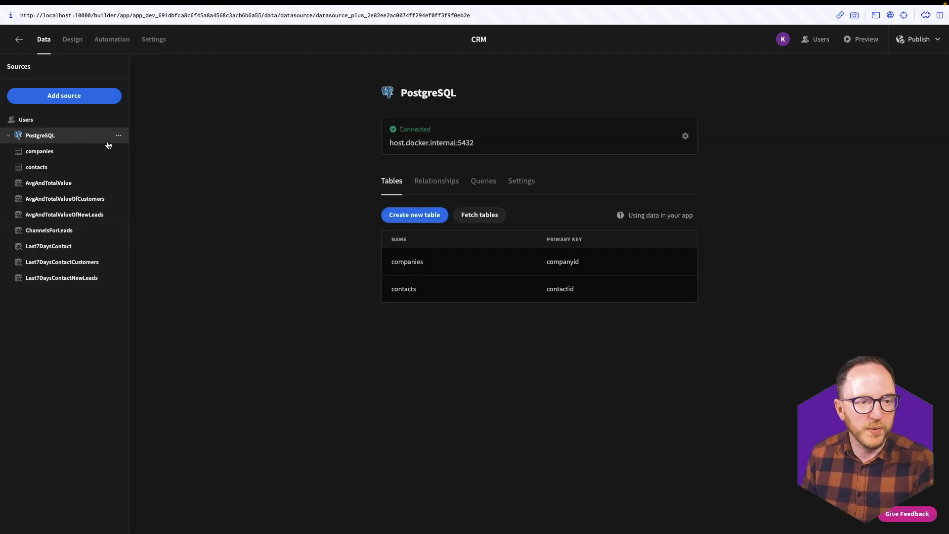
pyautogui.click(483, 181)
pyautogui.click(448, 215)
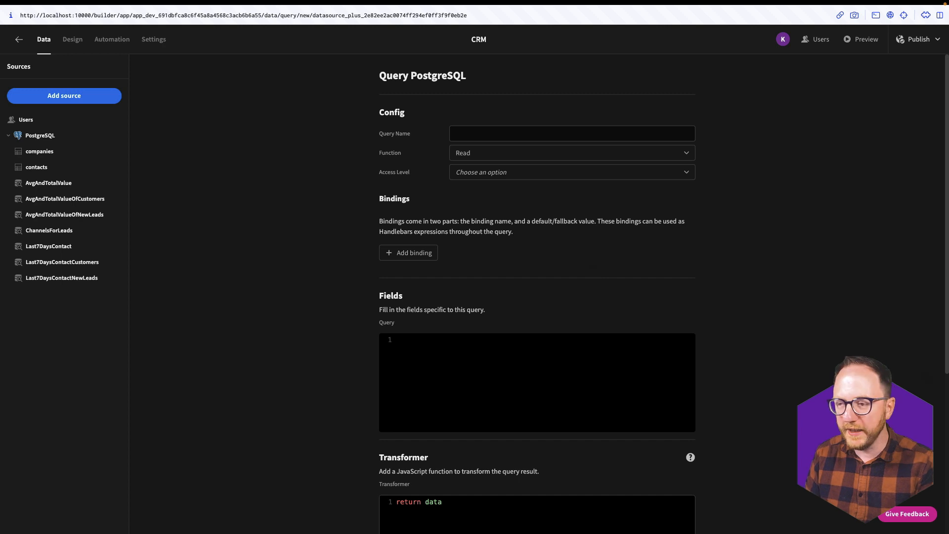
pyautogui.click(498, 133)
pyautogui.write('Stat')
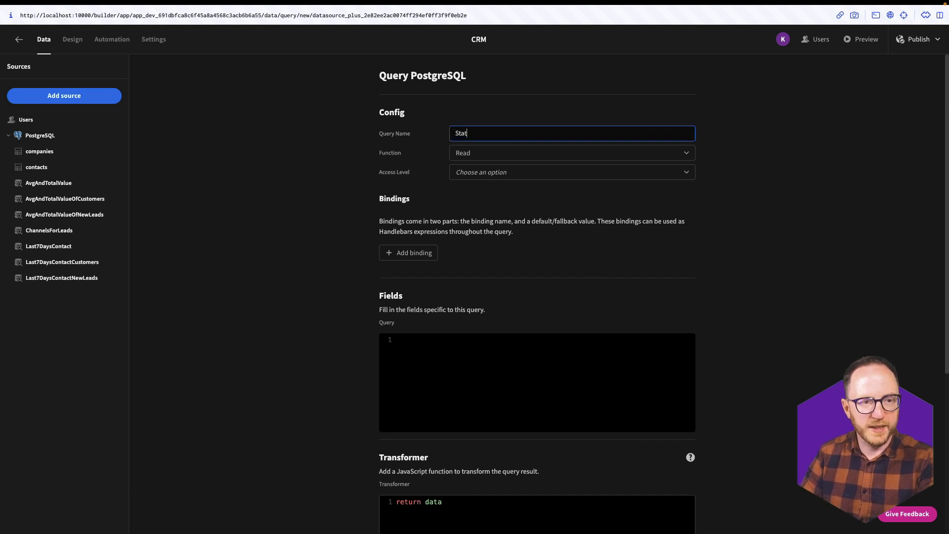
pyautogui.write('usOf')
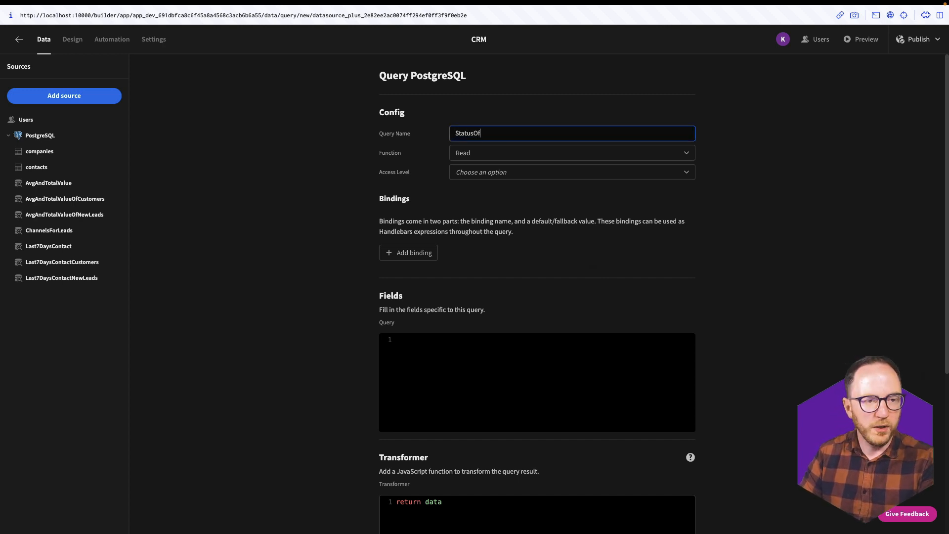
pyautogui.write('All')
# - Write SQL counting non-null contact statuses as StatusCount, grouped by status, ordered by StatusCount DESC
pyautogui.click(444, 341)
pyautogui.write('SELECT   ')
pyautogui.write('s')
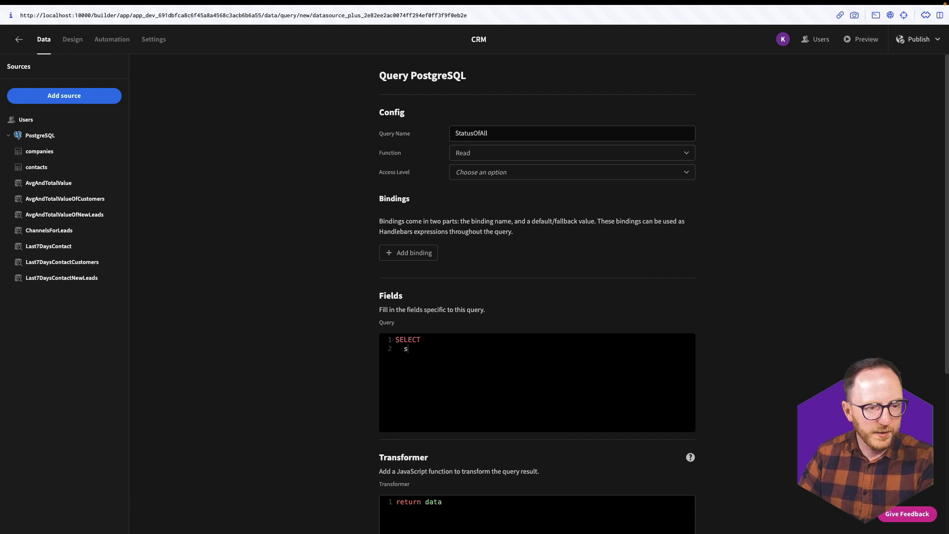
pyautogui.write('tatus,   C')
pyautogui.write('OUNT')
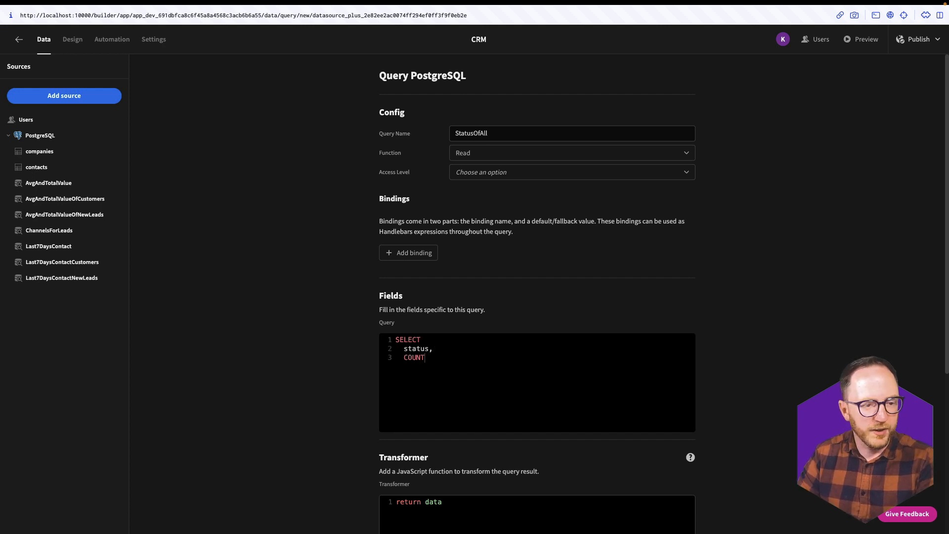
pyautogui.write('(*) as')
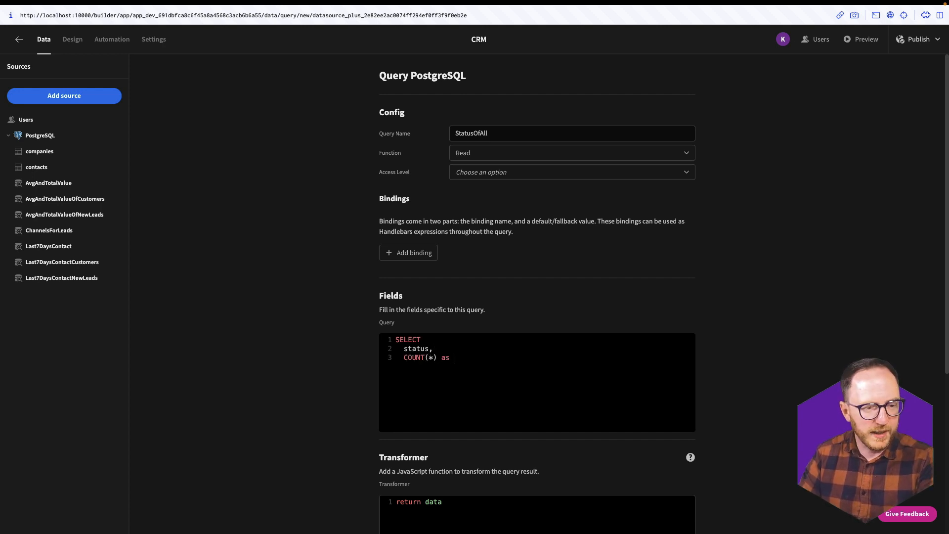
pyautogui.write(' StatusCount')
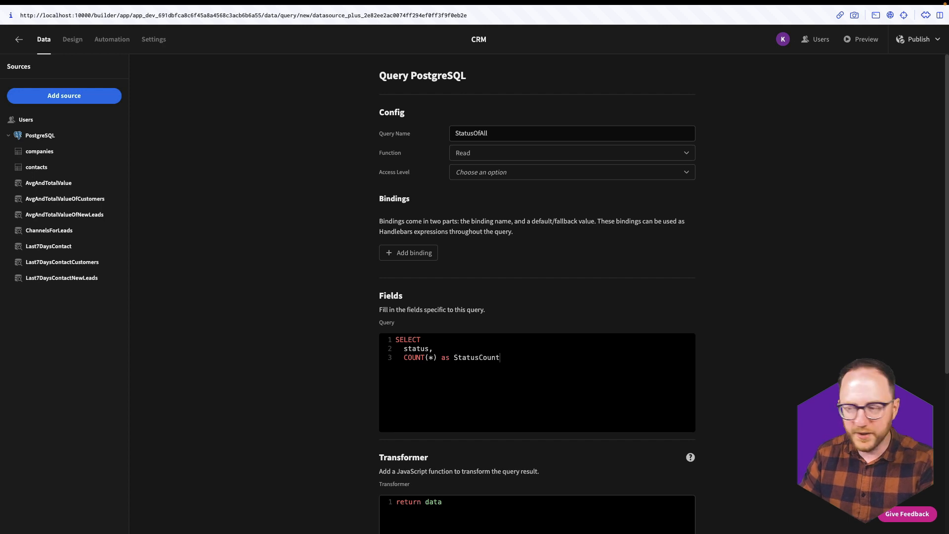
pyautogui.write('FROM   contacts')
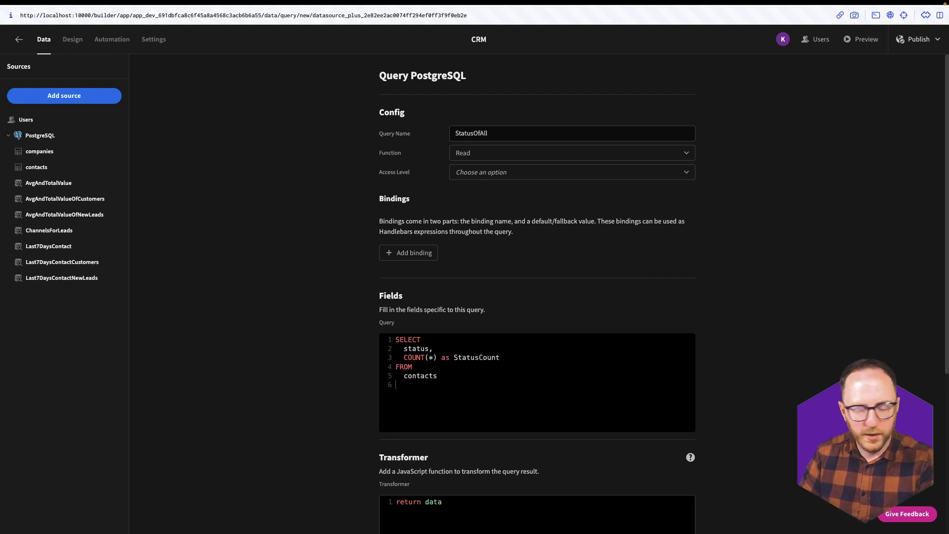
pyautogui.write('WHERE   ')
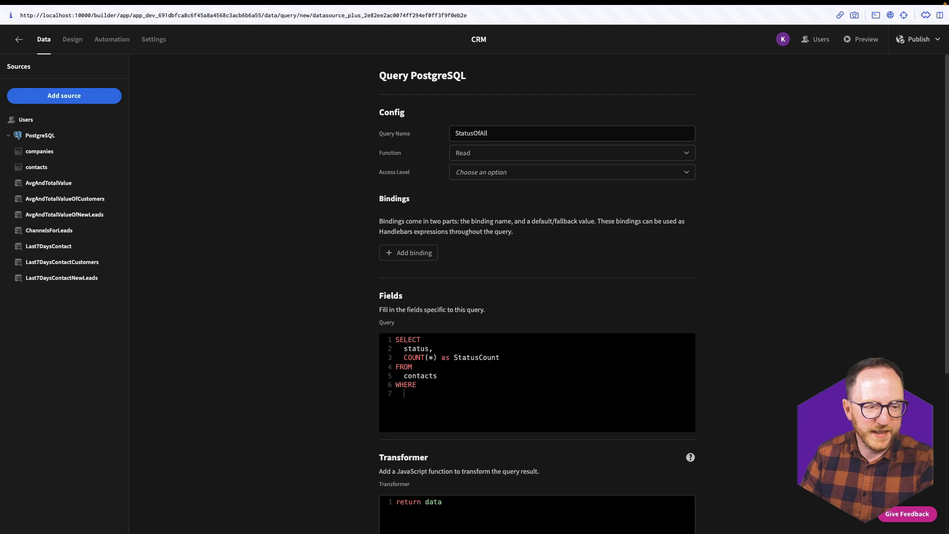
pyautogui.write('status')
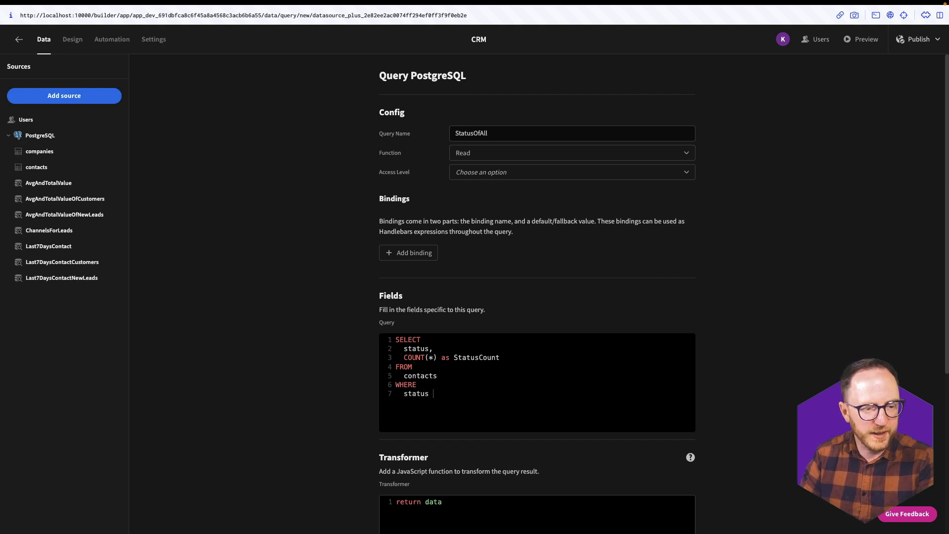
pyautogui.write(' is not null')
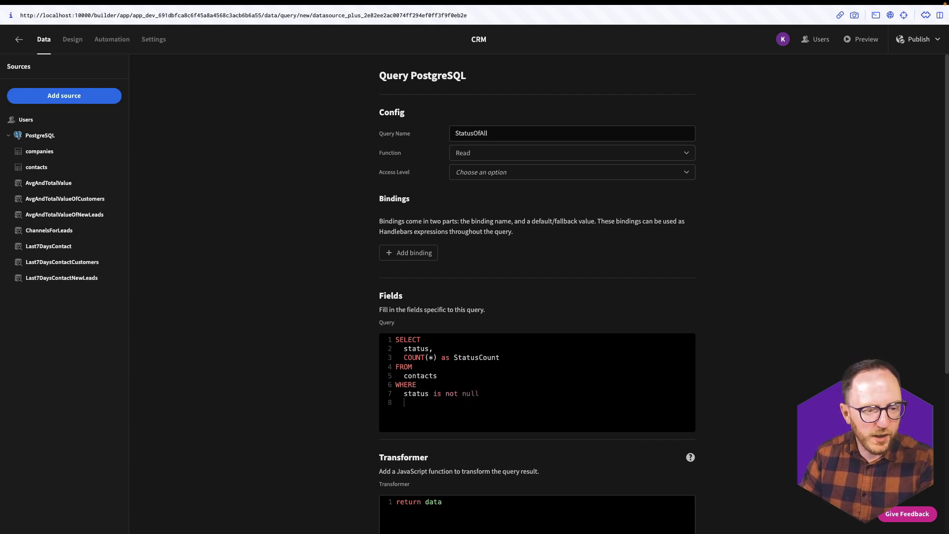
pyautogui.press('Return')
pyautogui.write('GROUP BY S')
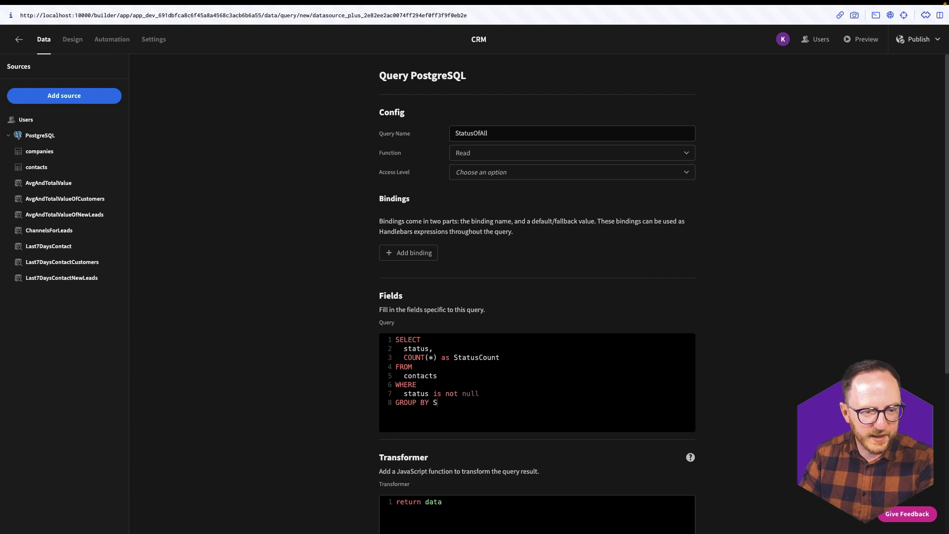
pyautogui.press('BackSpace')
pyautogui.press('BackSpace')
pyautogui.press('Return')
pyautogui.write('status')
pyautogui.press('Return')
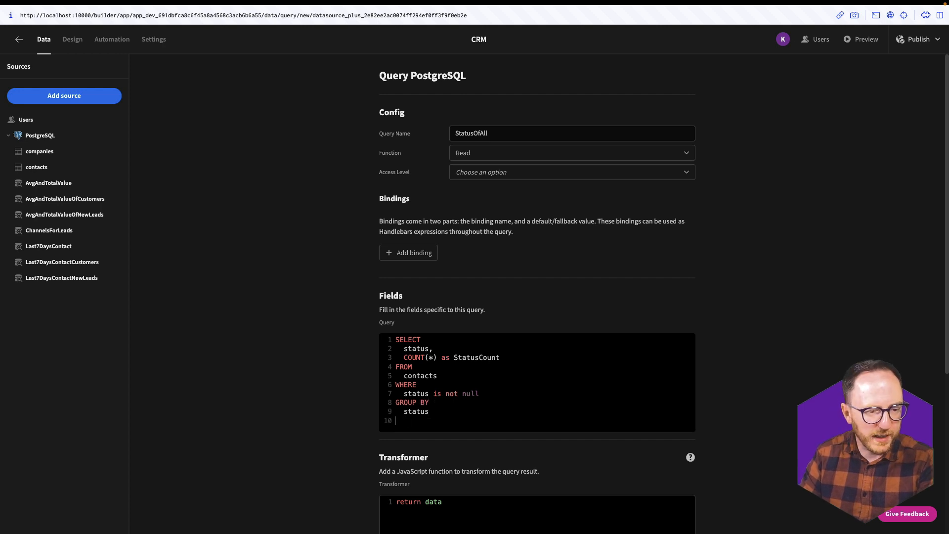
pyautogui.write('ORDER BY')
pyautogui.press('Return')
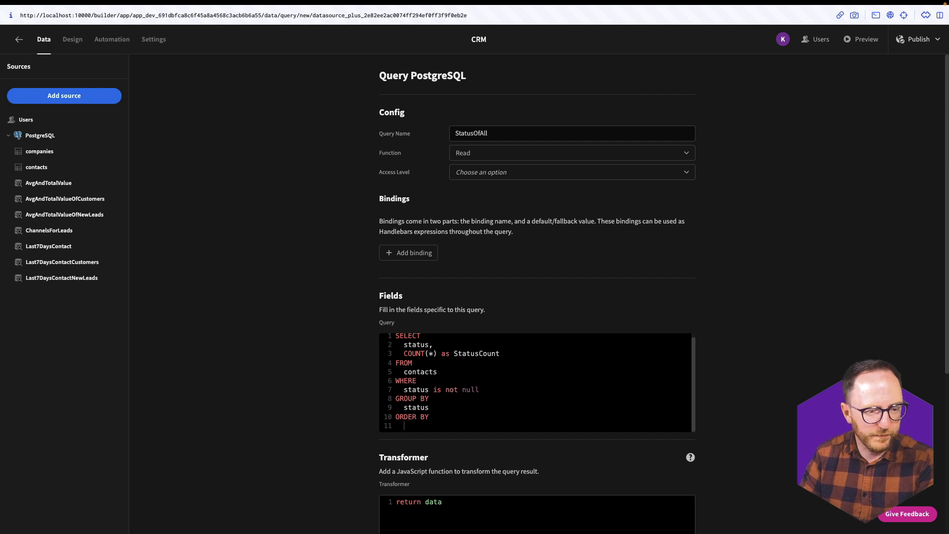
pyautogui.write('StatusCoun')
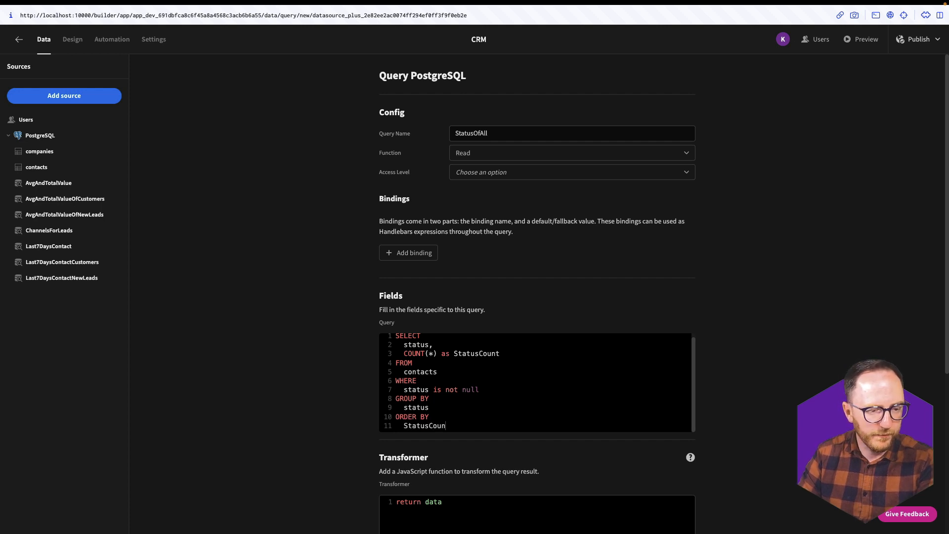
pyautogui.write('t DESC;')
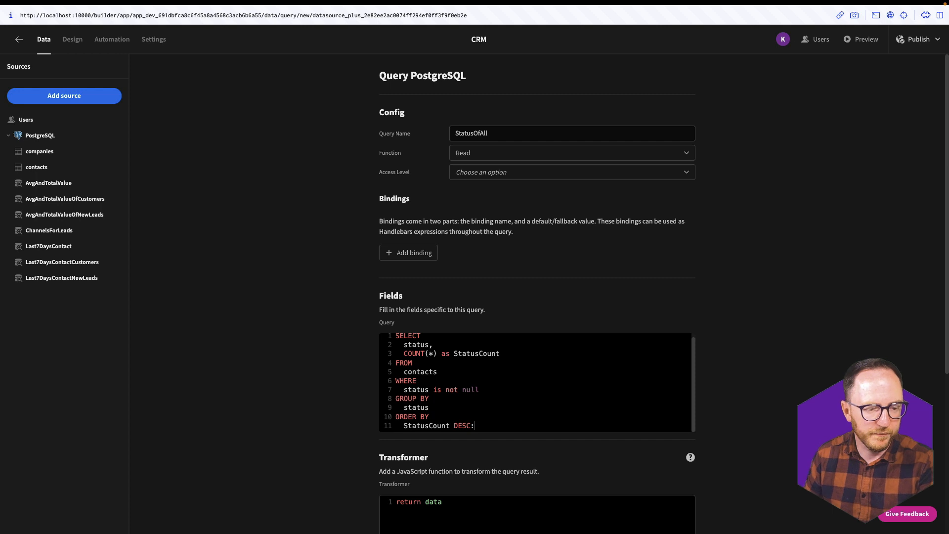
# - Run the StatusOfAll query, check its table preview, and save it
pyautogui.scroll(-5, 671, 418)
pyautogui.click(671, 418)
pyautogui.scroll(-1, 732, 462)
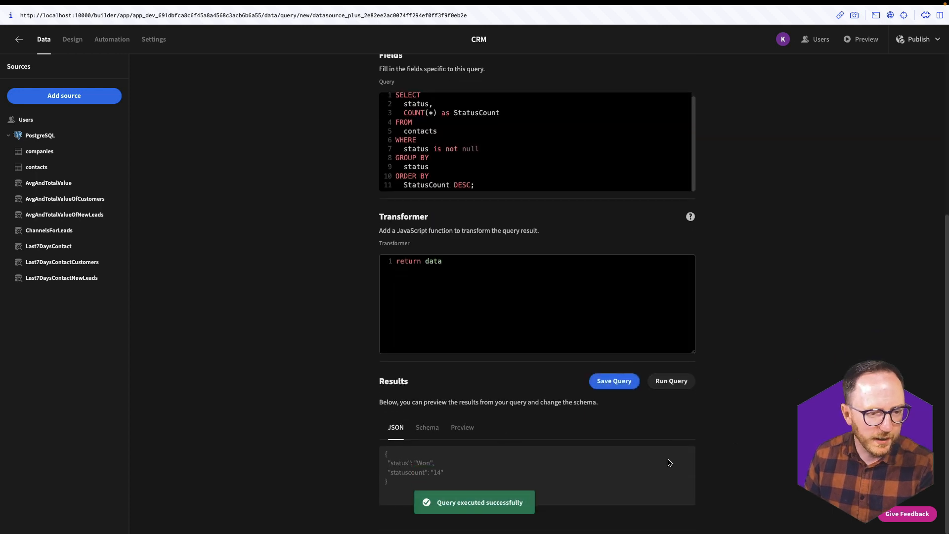
pyautogui.click(459, 439)
pyautogui.scroll(-3, 621, 460)
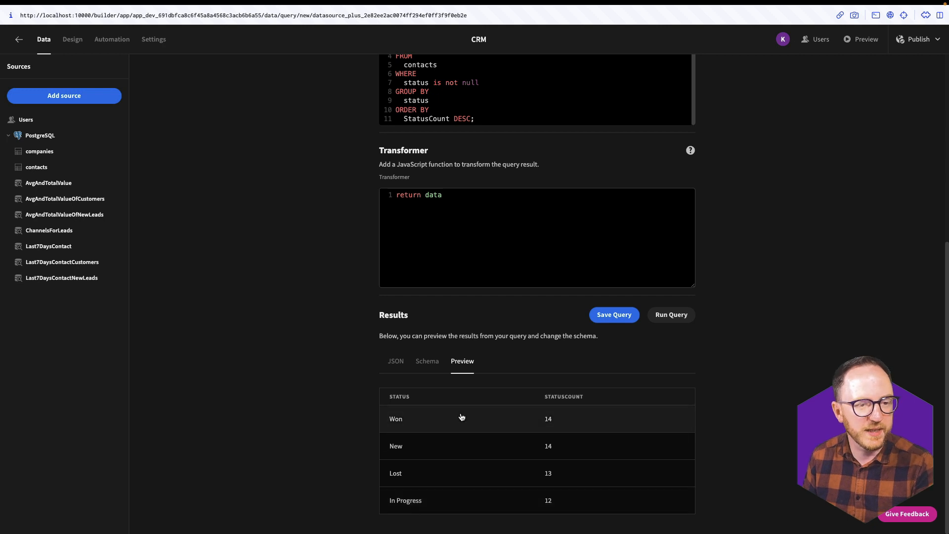
pyautogui.click(622, 317)
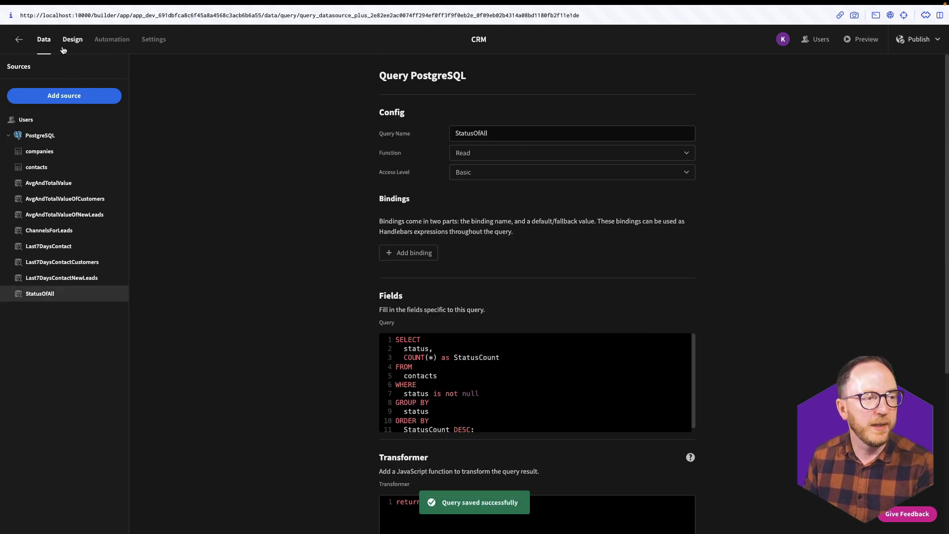
pyautogui.click(66, 39)
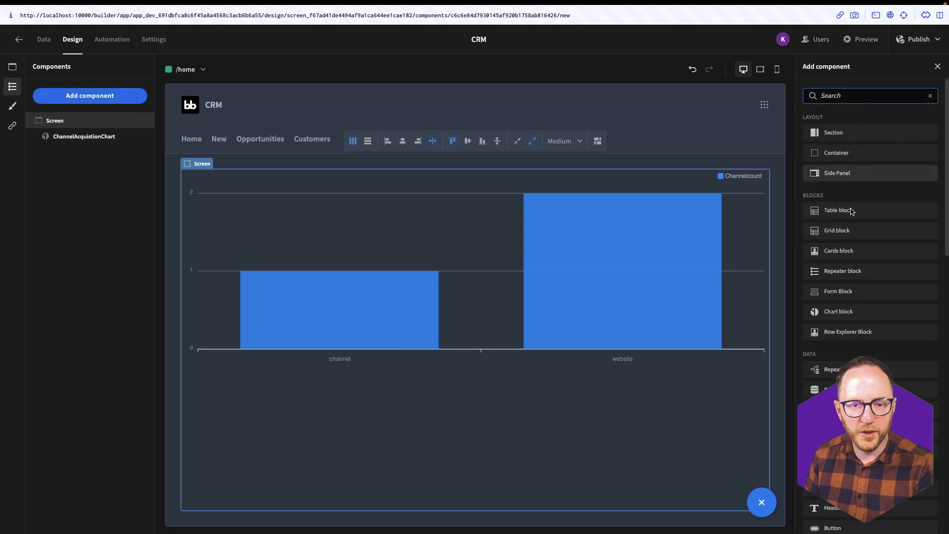
# - Add a donut chart block named StatusChart fed by the StatusOfAll query
pyautogui.click(840, 311)
pyautogui.tripleClick(871, 132)
pyautogui.write('St')
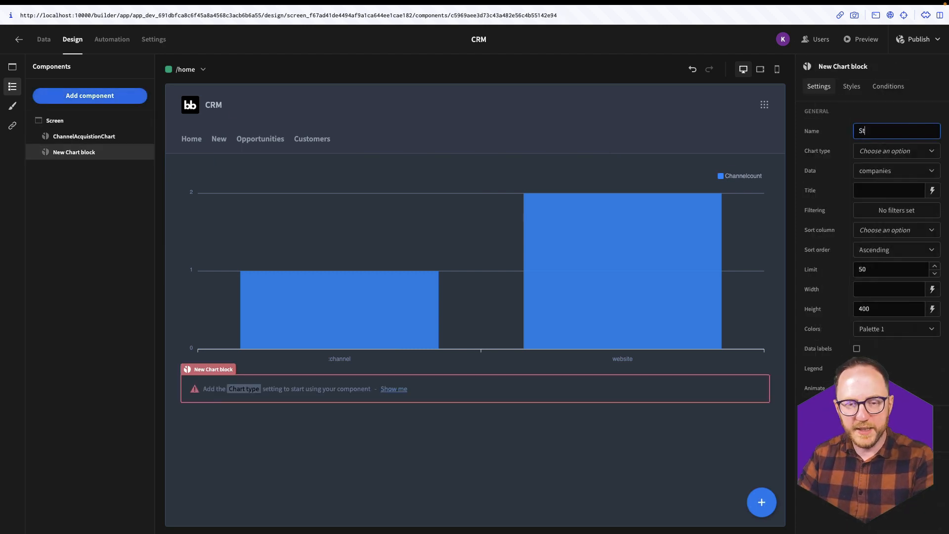
pyautogui.write('atusChart')
pyautogui.click(896, 150)
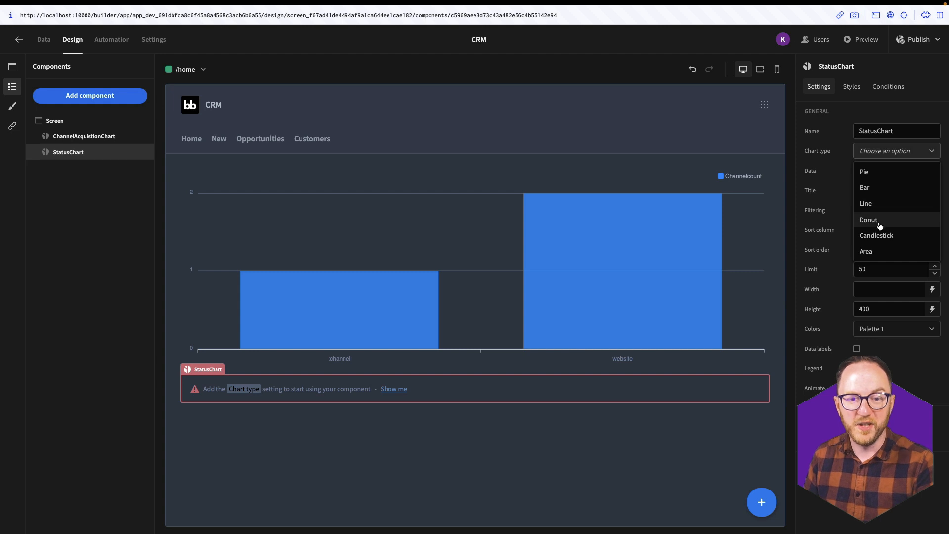
pyautogui.click(869, 218)
pyautogui.click(896, 170)
pyautogui.click(910, 389)
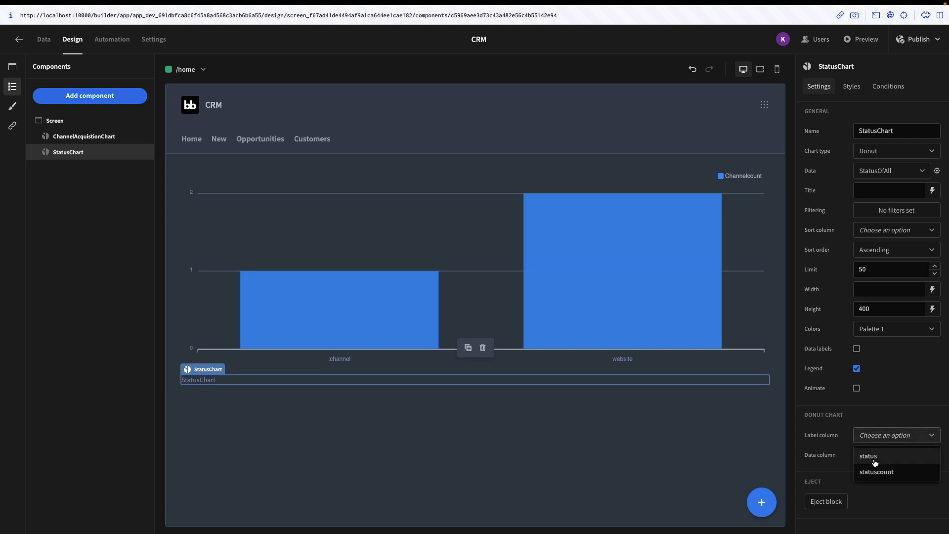
pyautogui.scroll(-2, 678, 434)
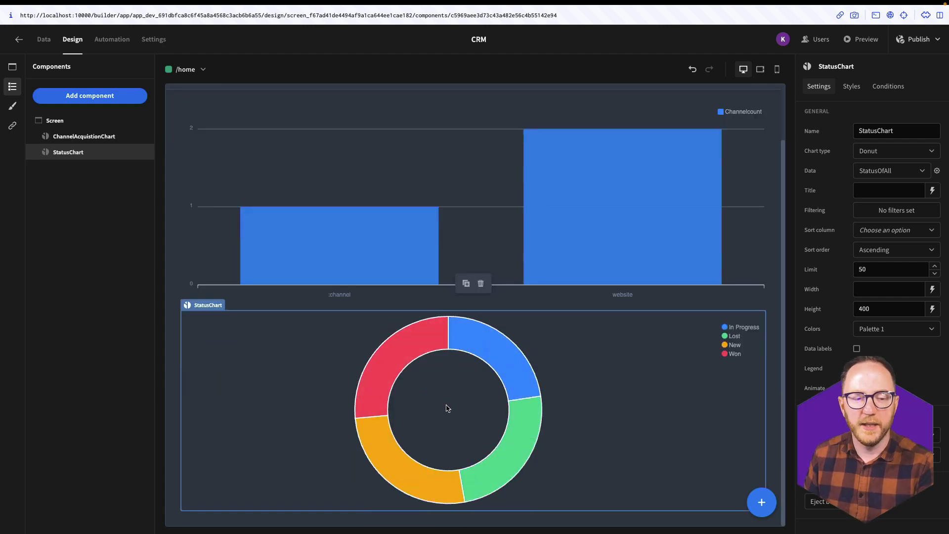
# - Preview the CRM app and look over the bar and donut charts on Home
pyautogui.click(867, 40)
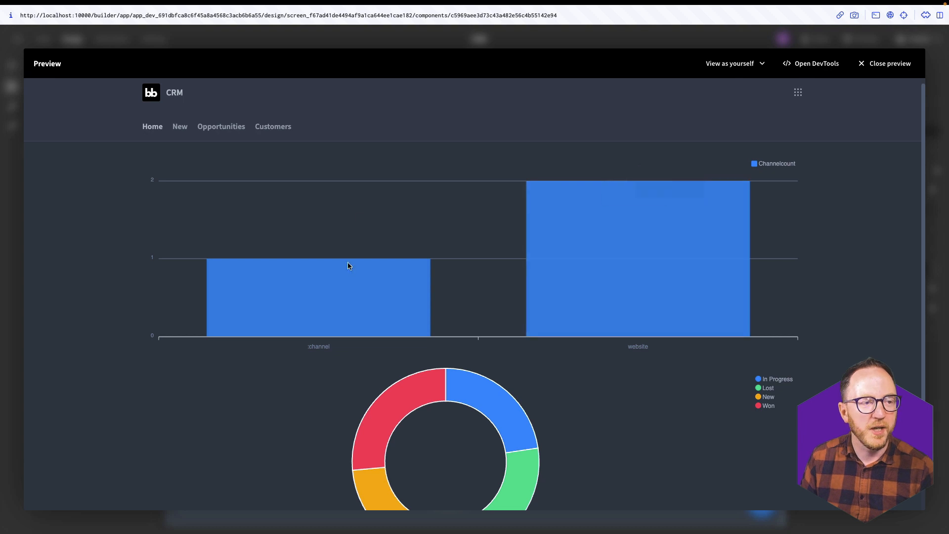
pyautogui.scroll(-2, 485, 310)
pyautogui.moveTo(487, 316)
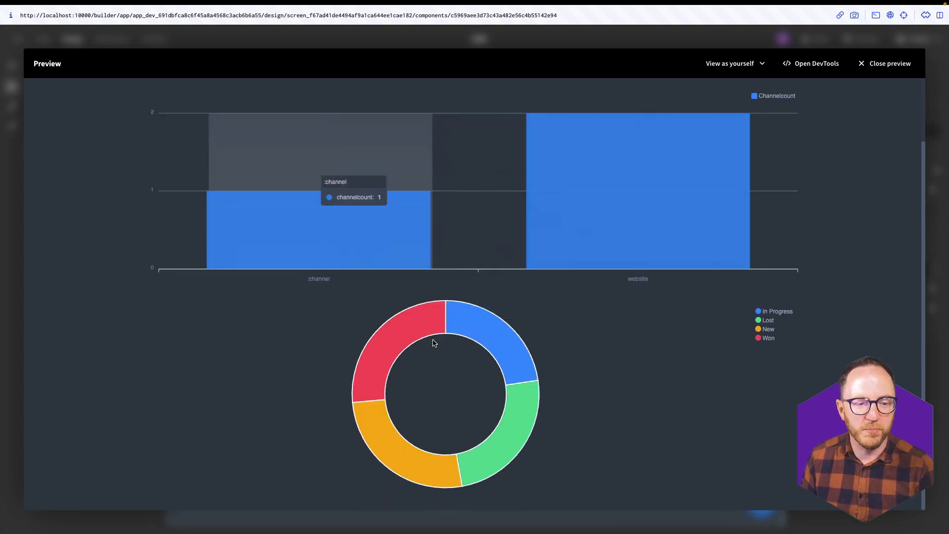
pyautogui.scroll(2, 401, 382)
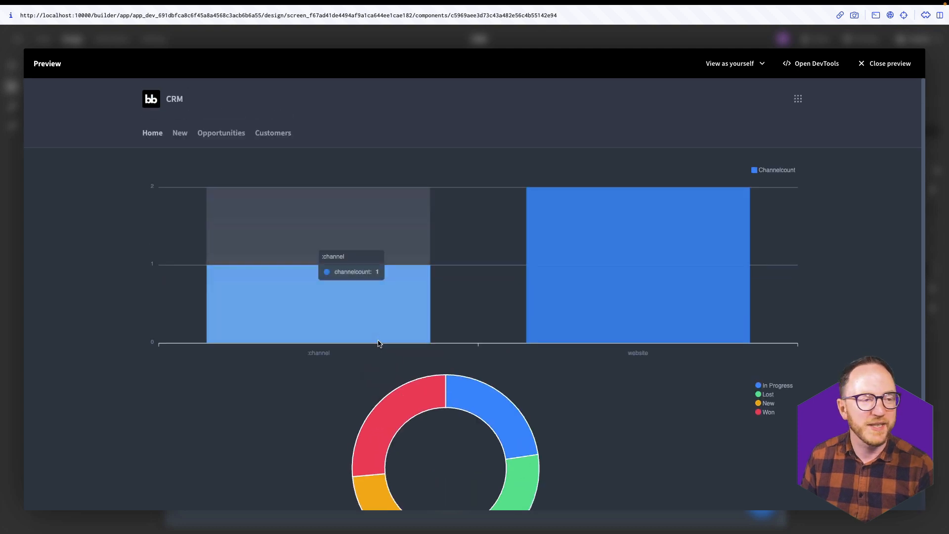
# - Visit the New, Opportunities and Customers pages in the preview
pyautogui.click(180, 134)
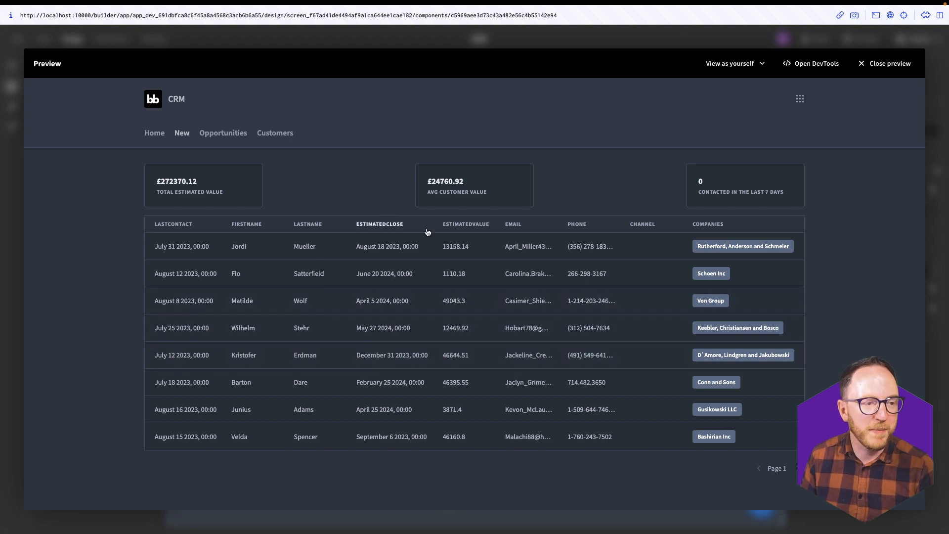
pyautogui.click(203, 138)
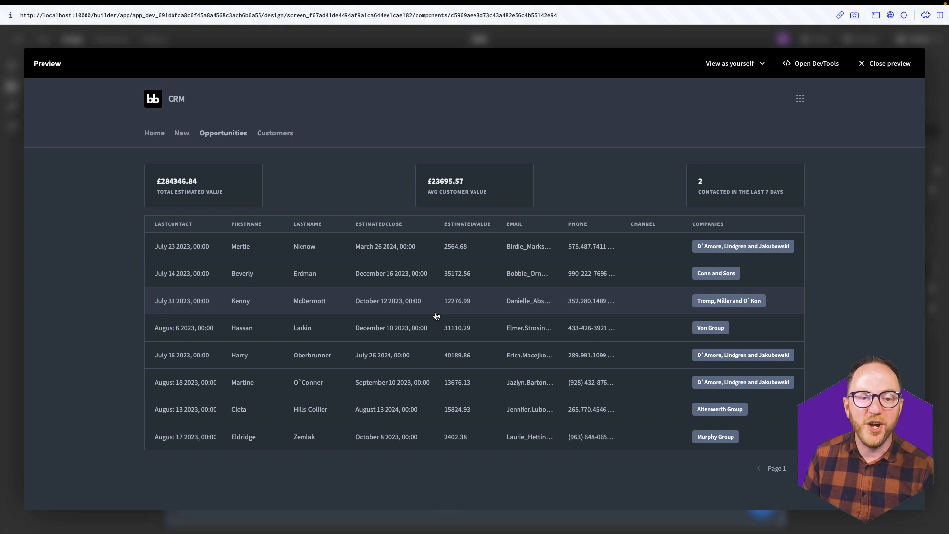
pyautogui.click(264, 138)
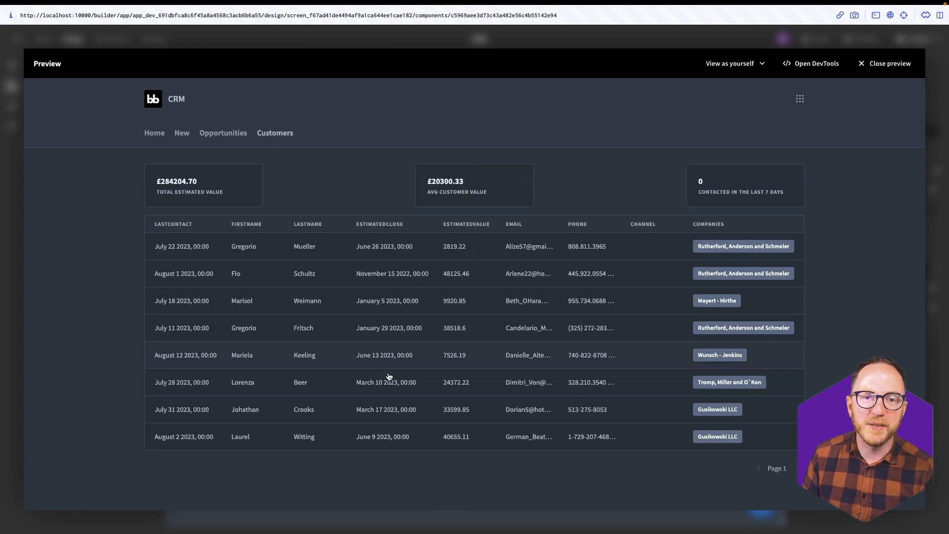